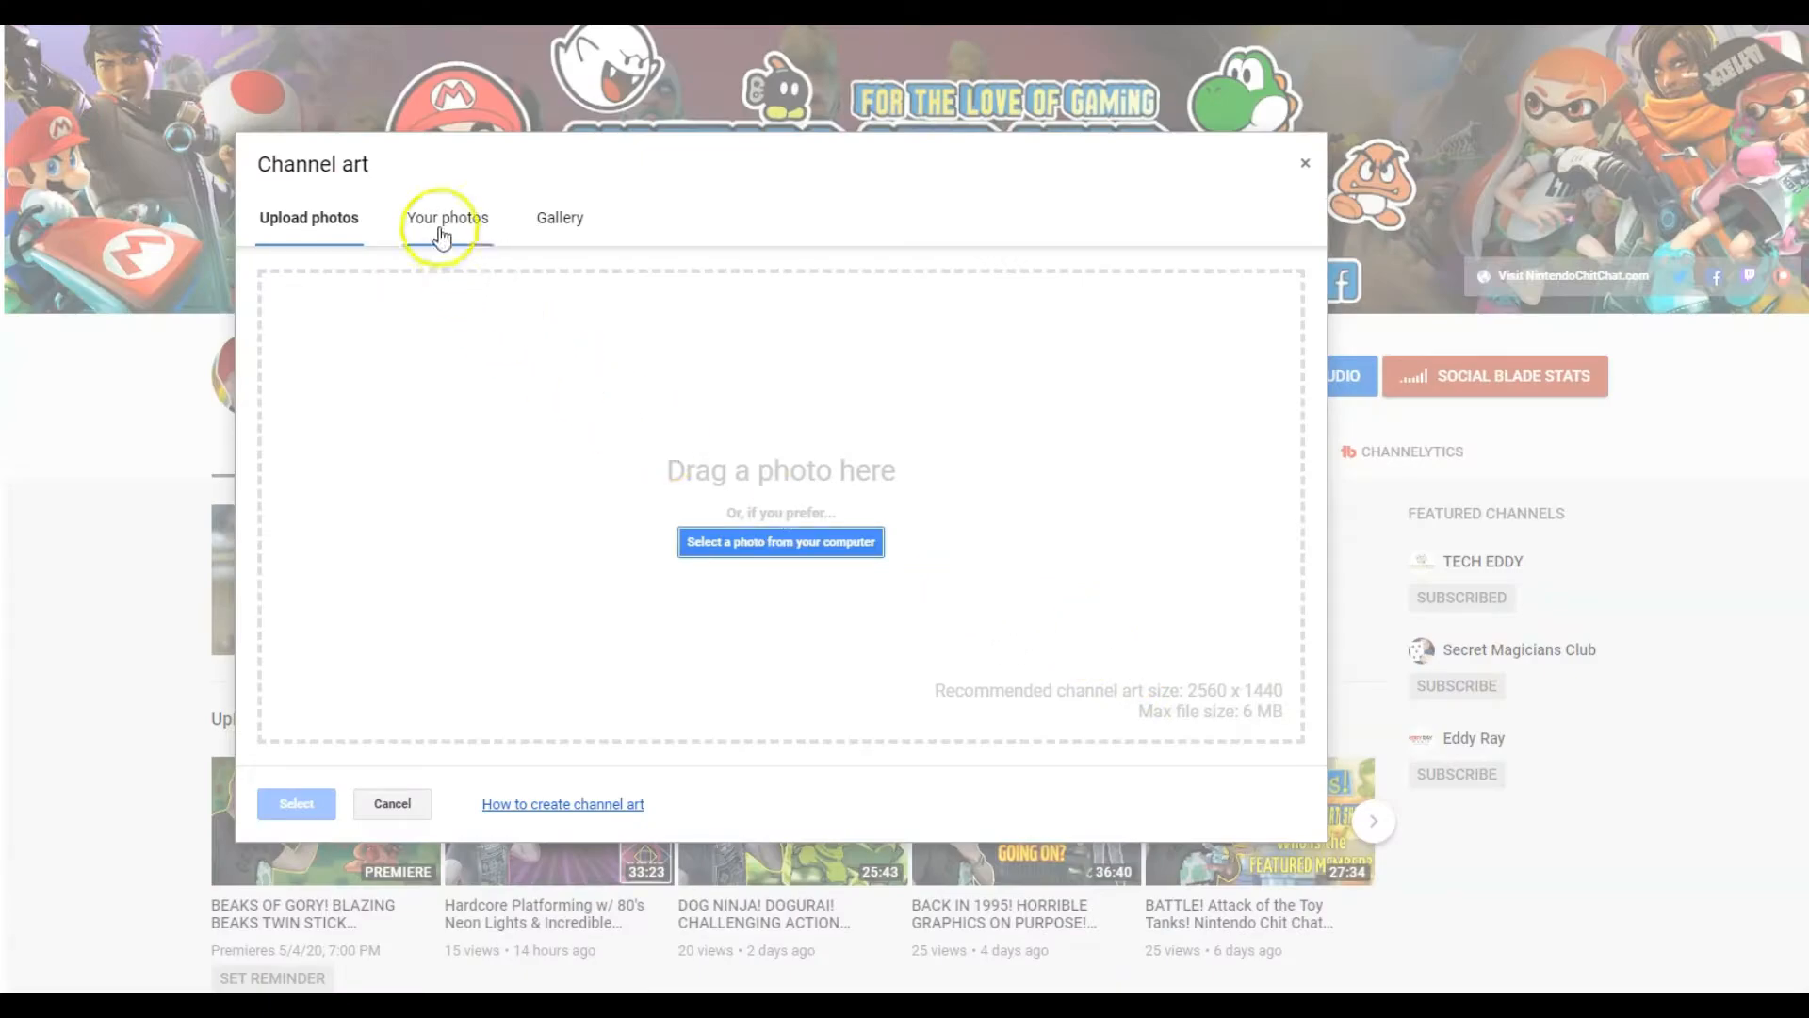
- Look through the saved photo albums and the stock gallery available for channel art, and return to the photo upload page
click(440, 224)
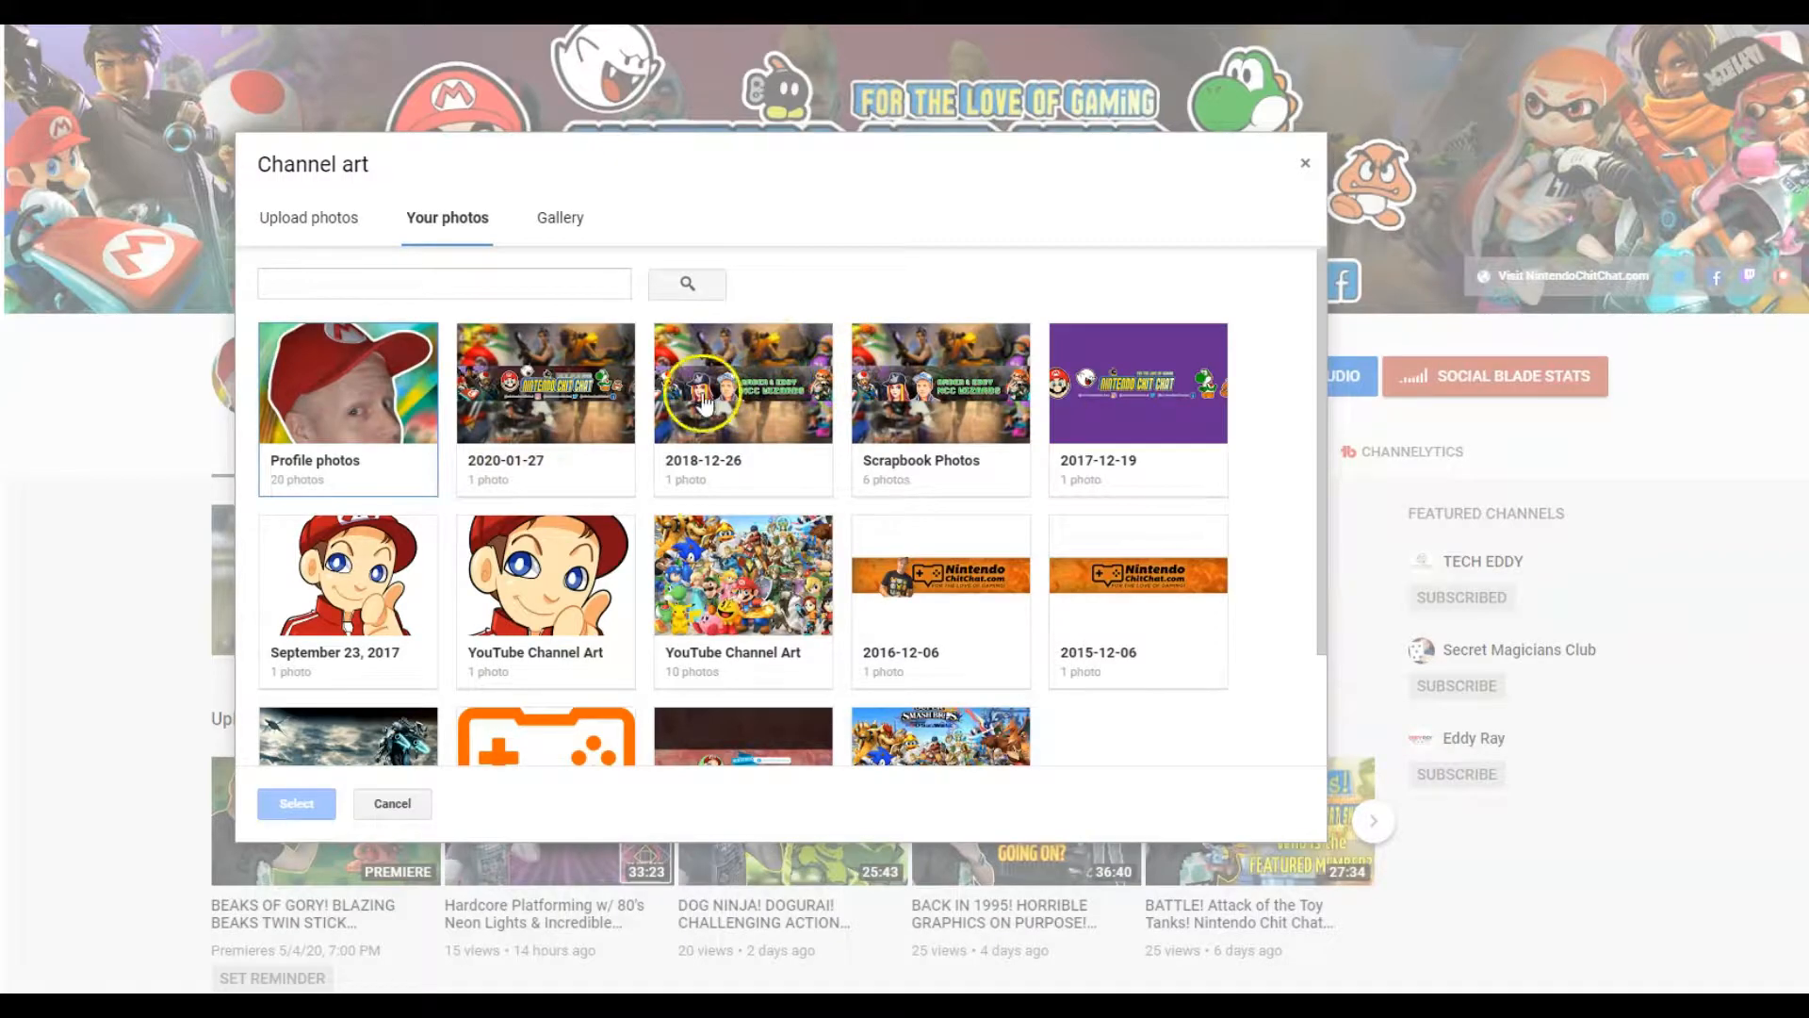
scroll(767, 537, down, 2)
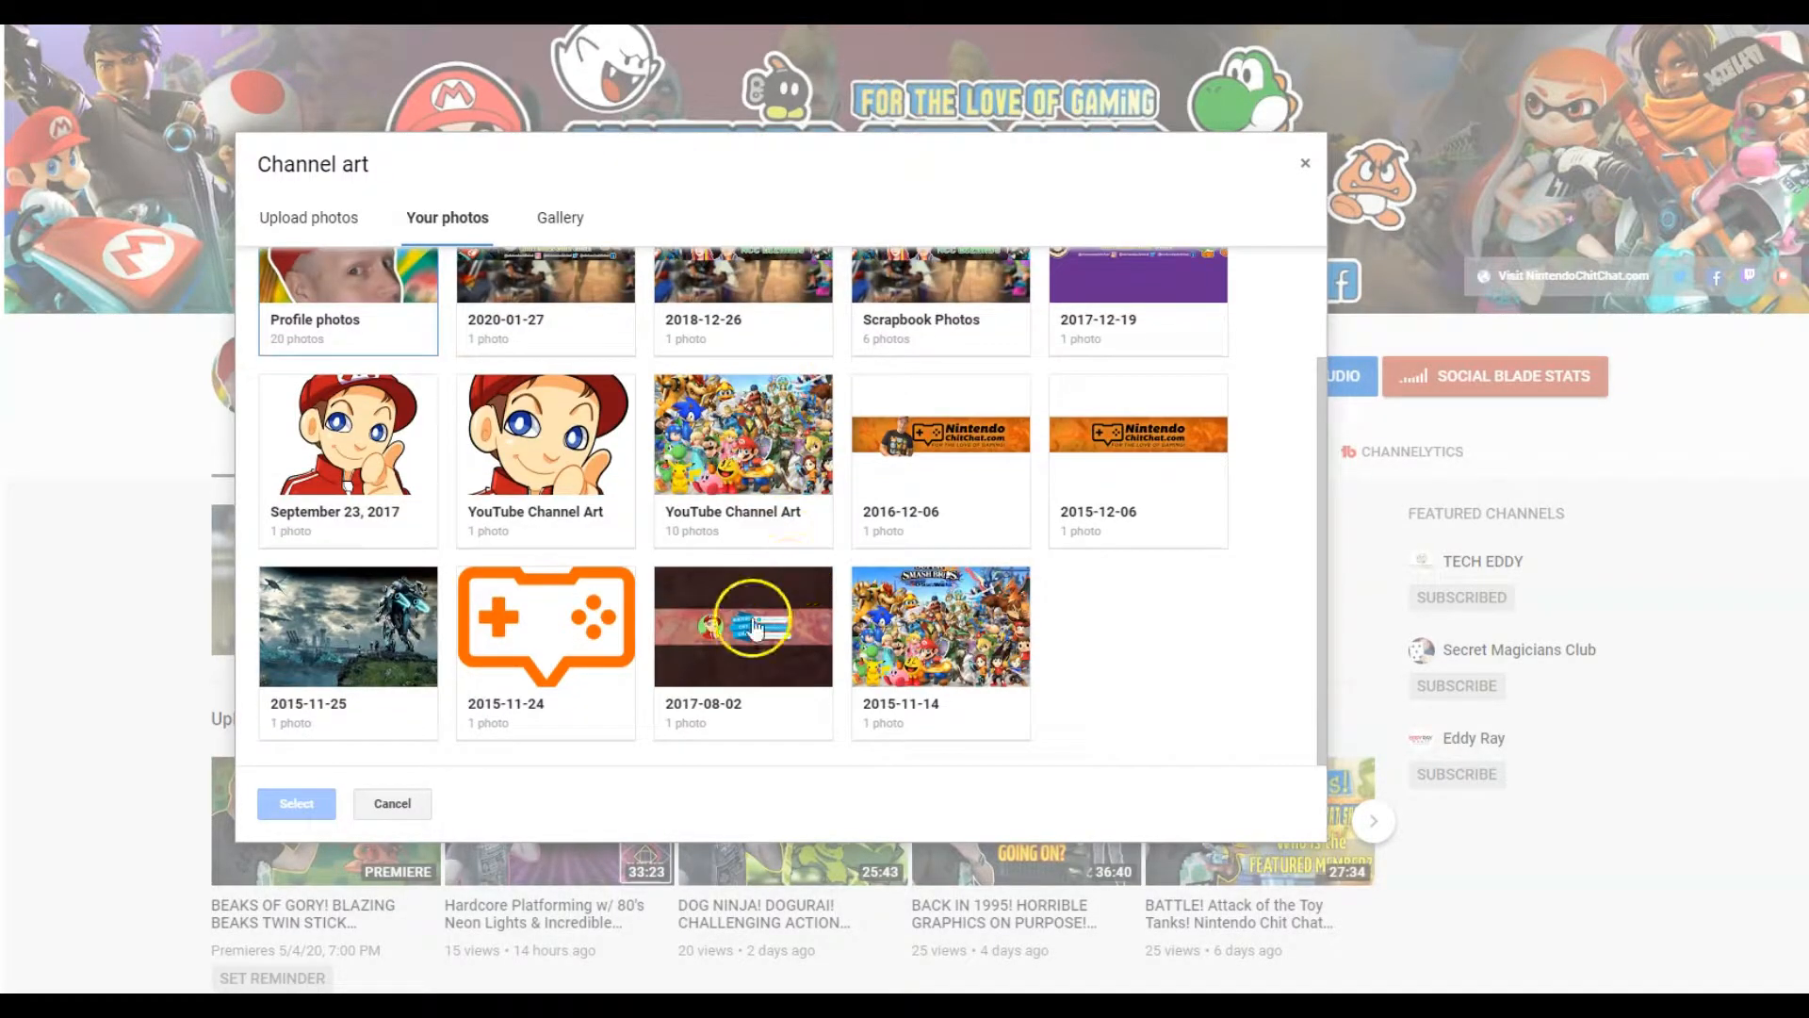
scroll(556, 527, up, 2)
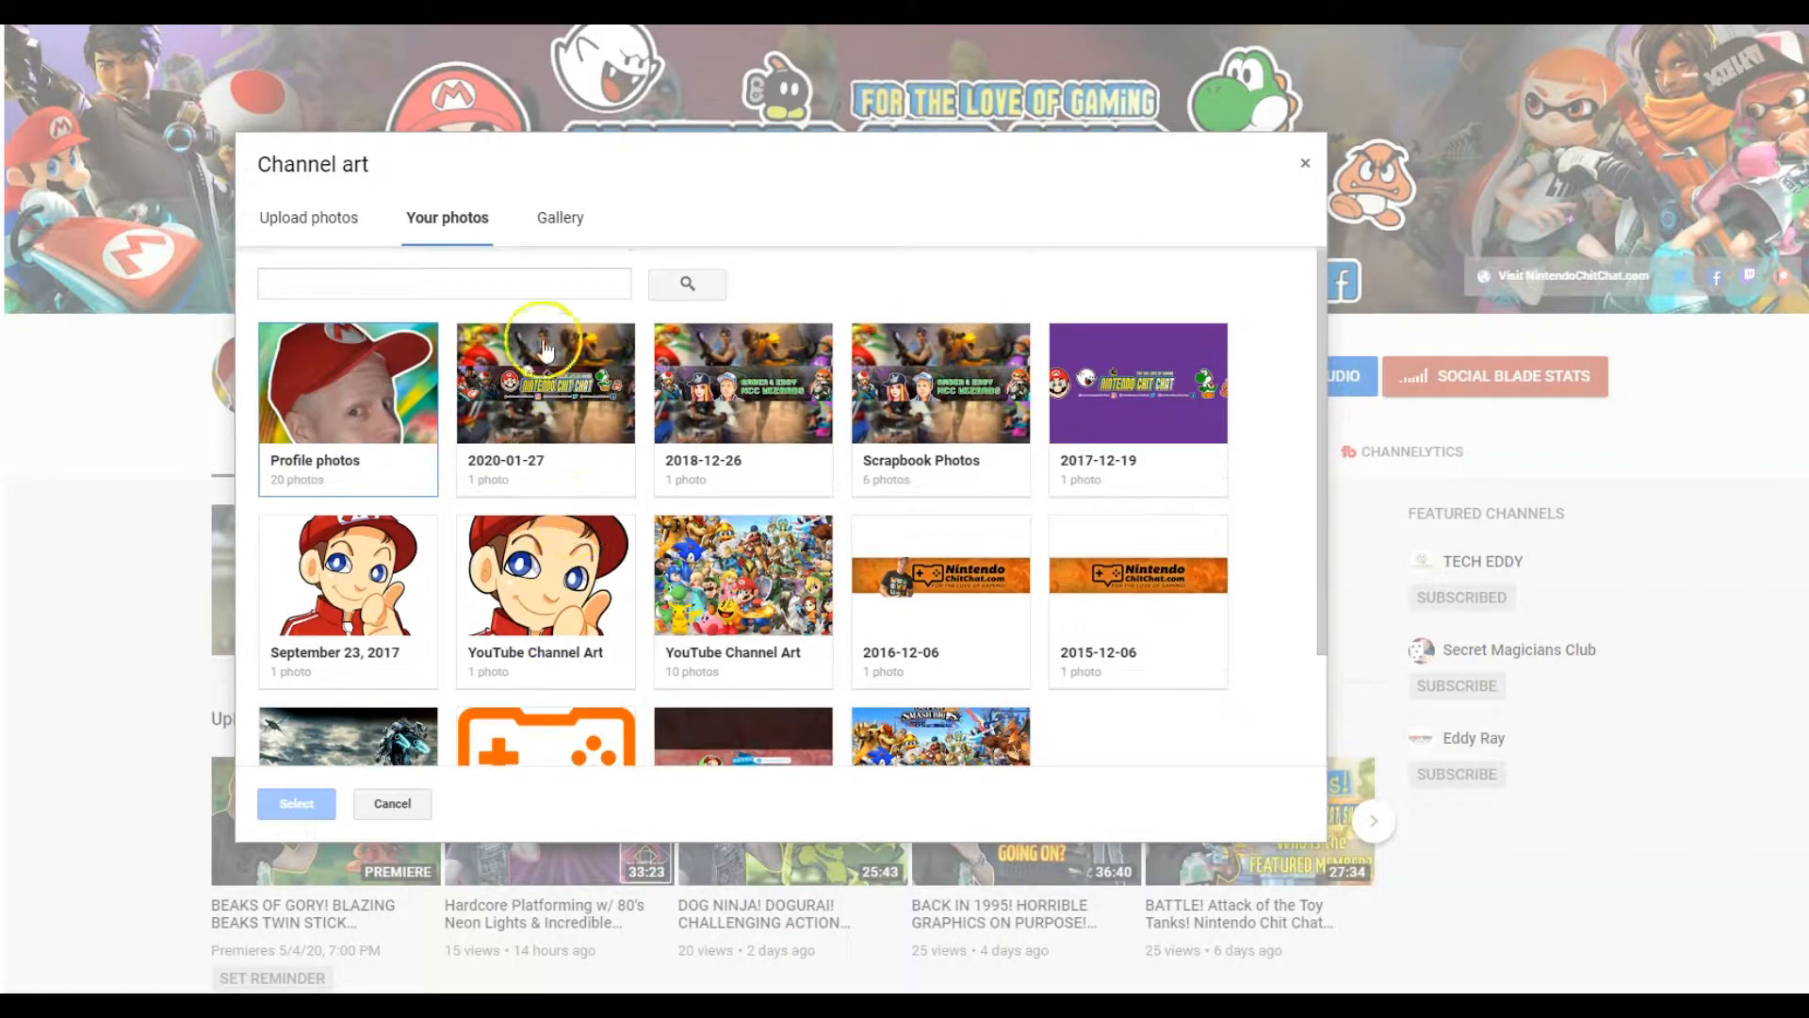
click(560, 219)
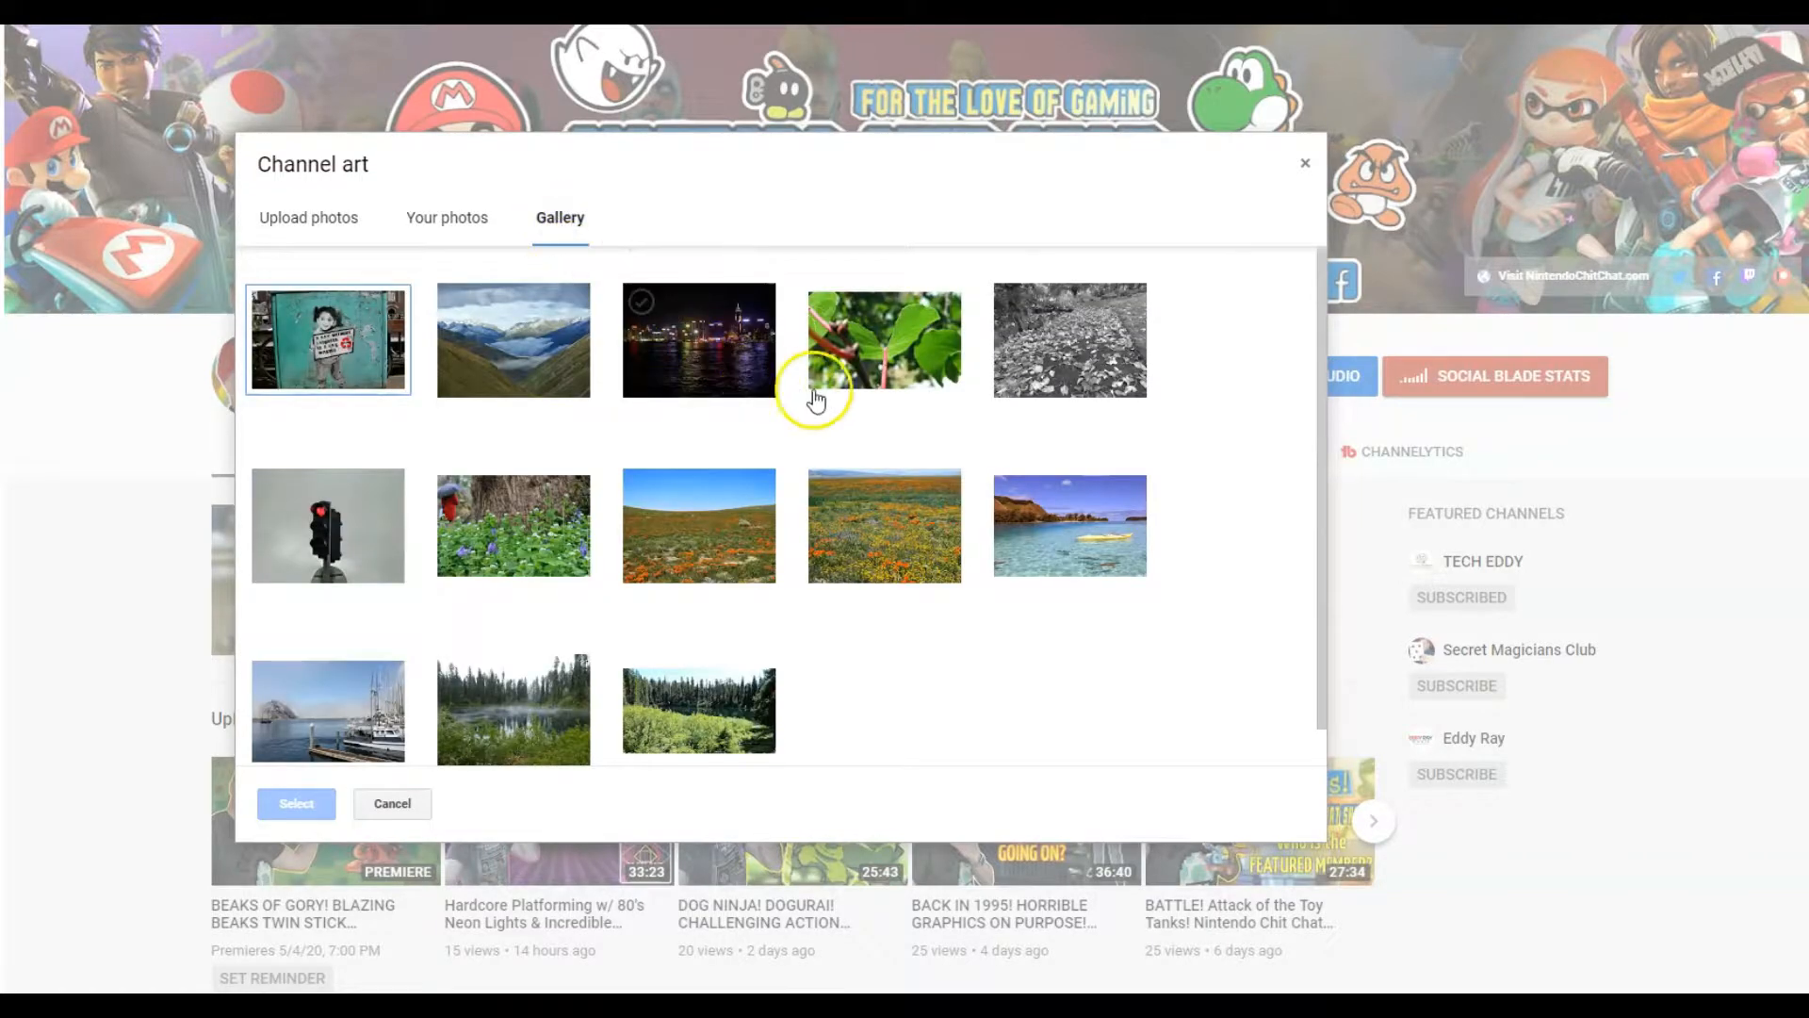
scroll(882, 419, down, 1)
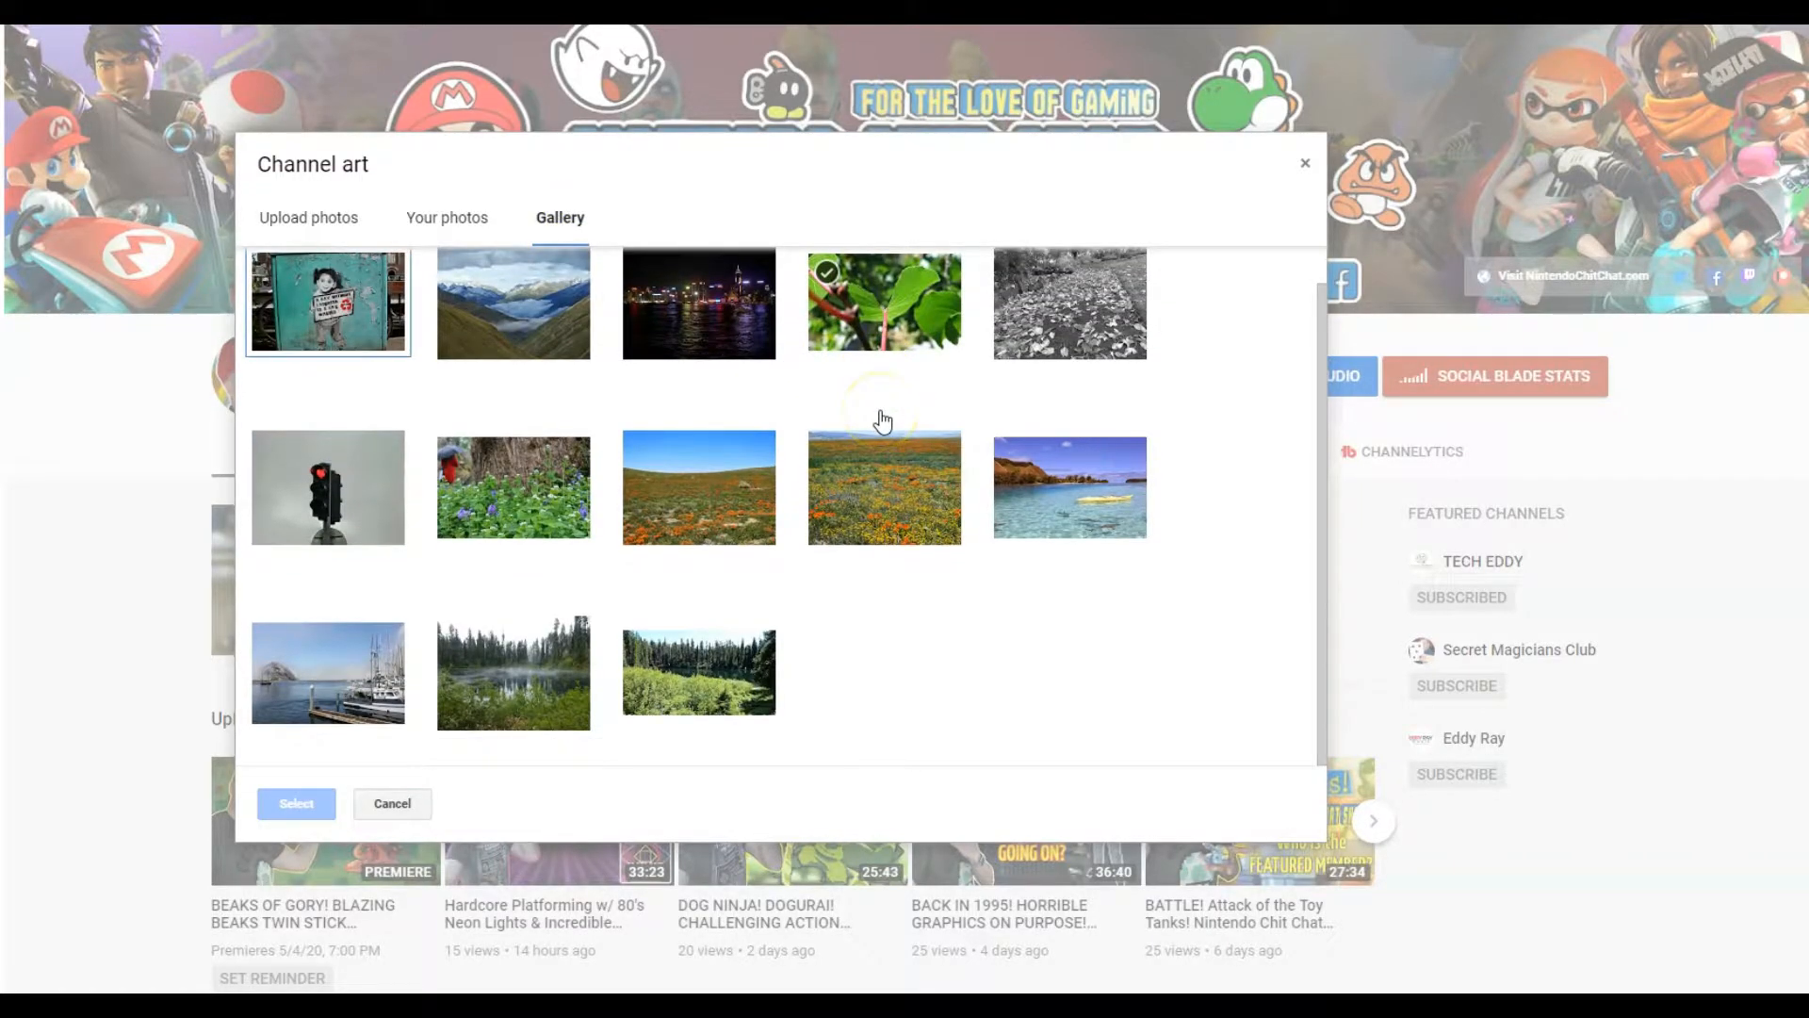
scroll(882, 421, up, 1)
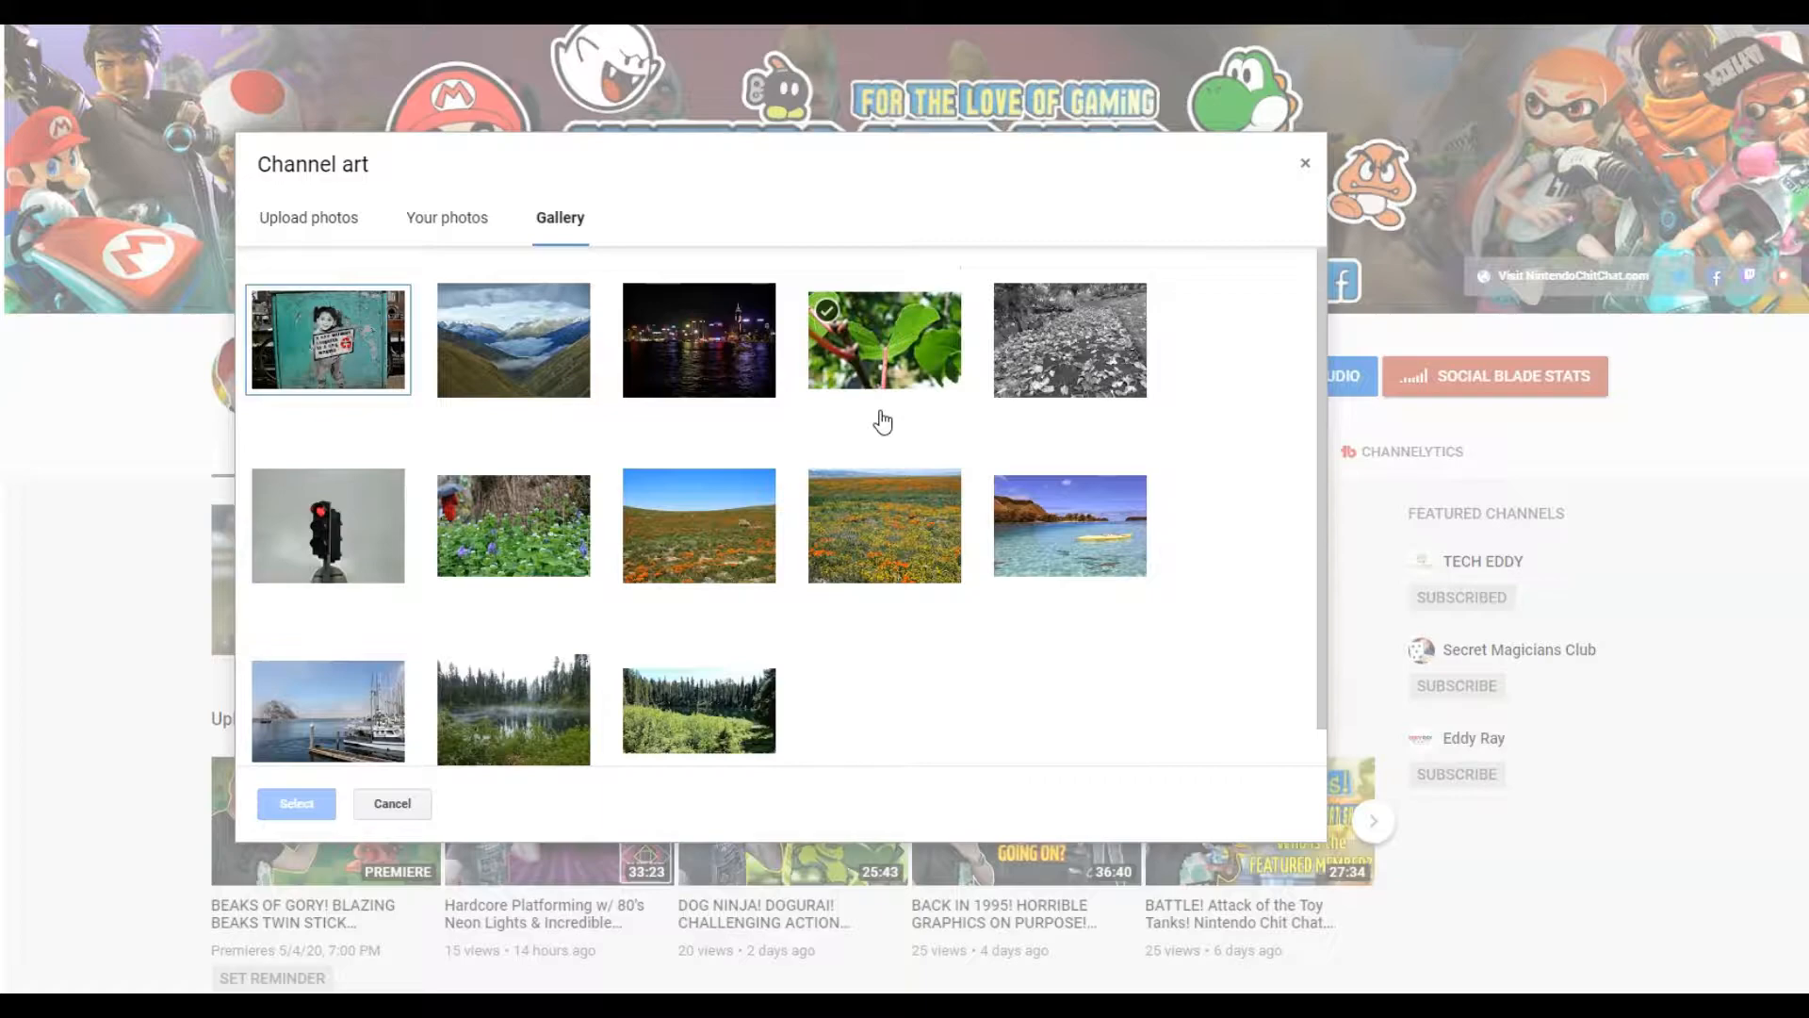
click(333, 223)
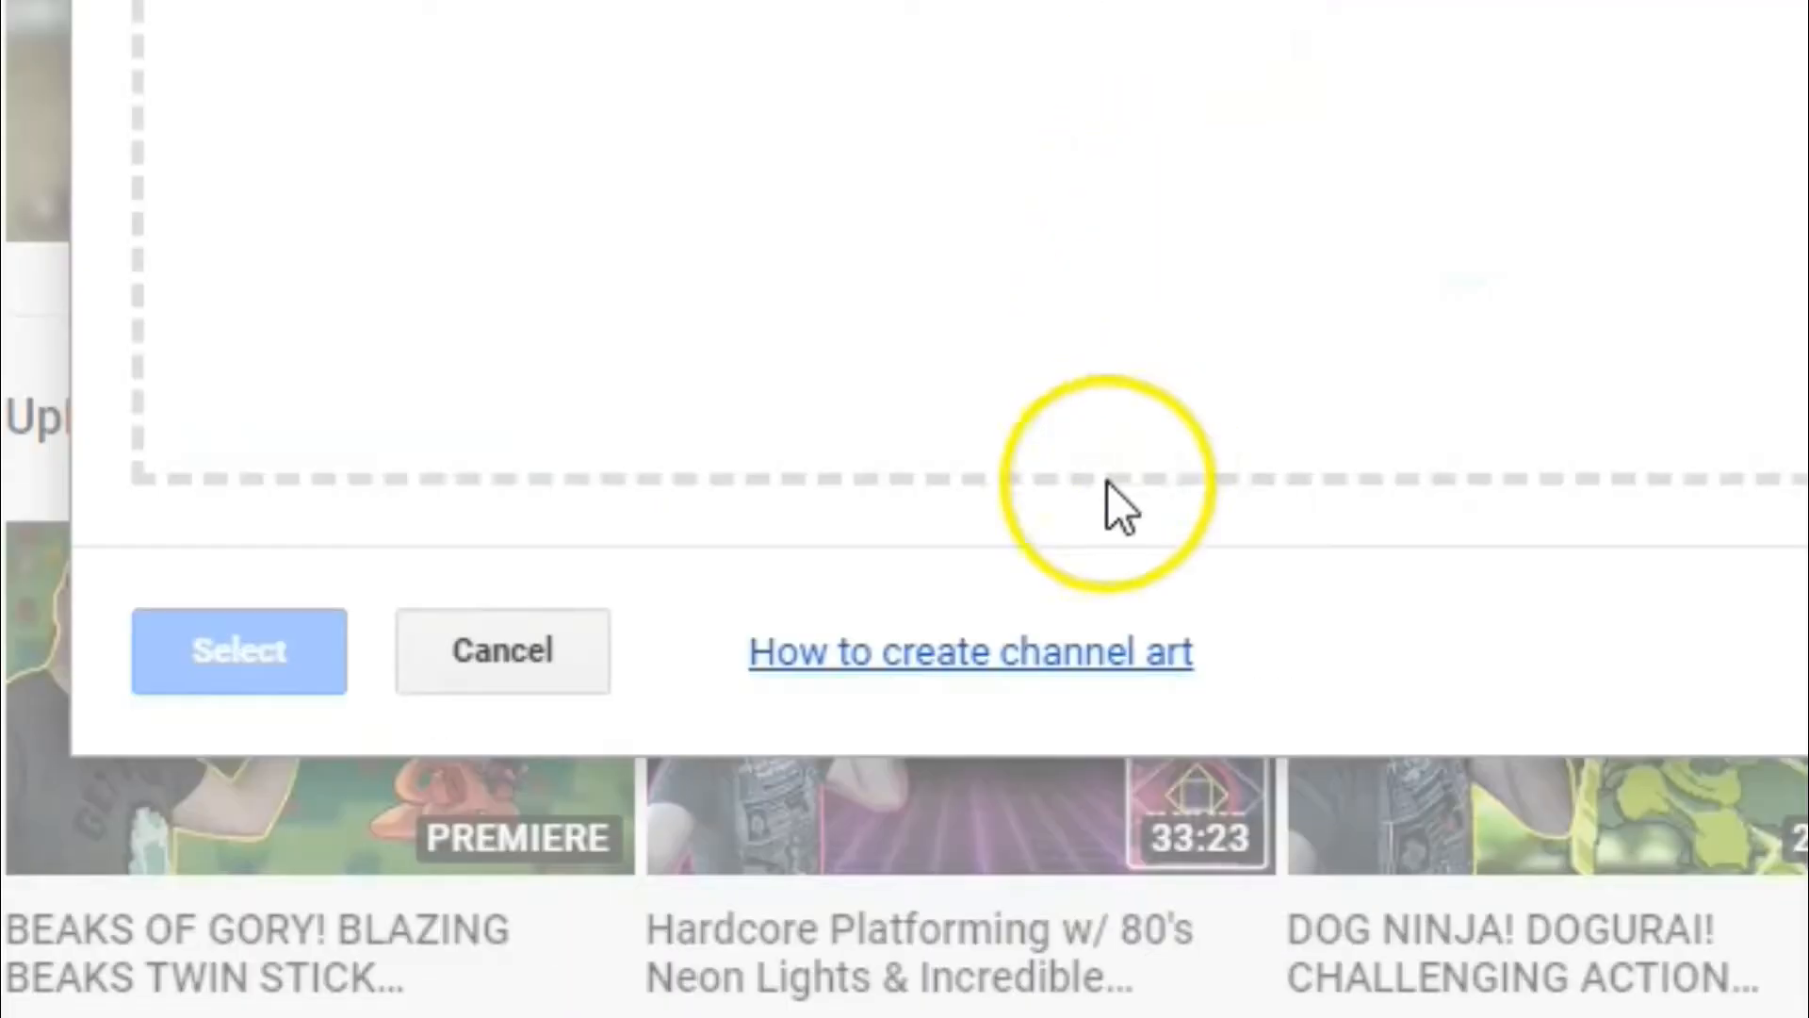
- Open the help article on creating channel art and read its instructions for adding or changing the art
click(1004, 645)
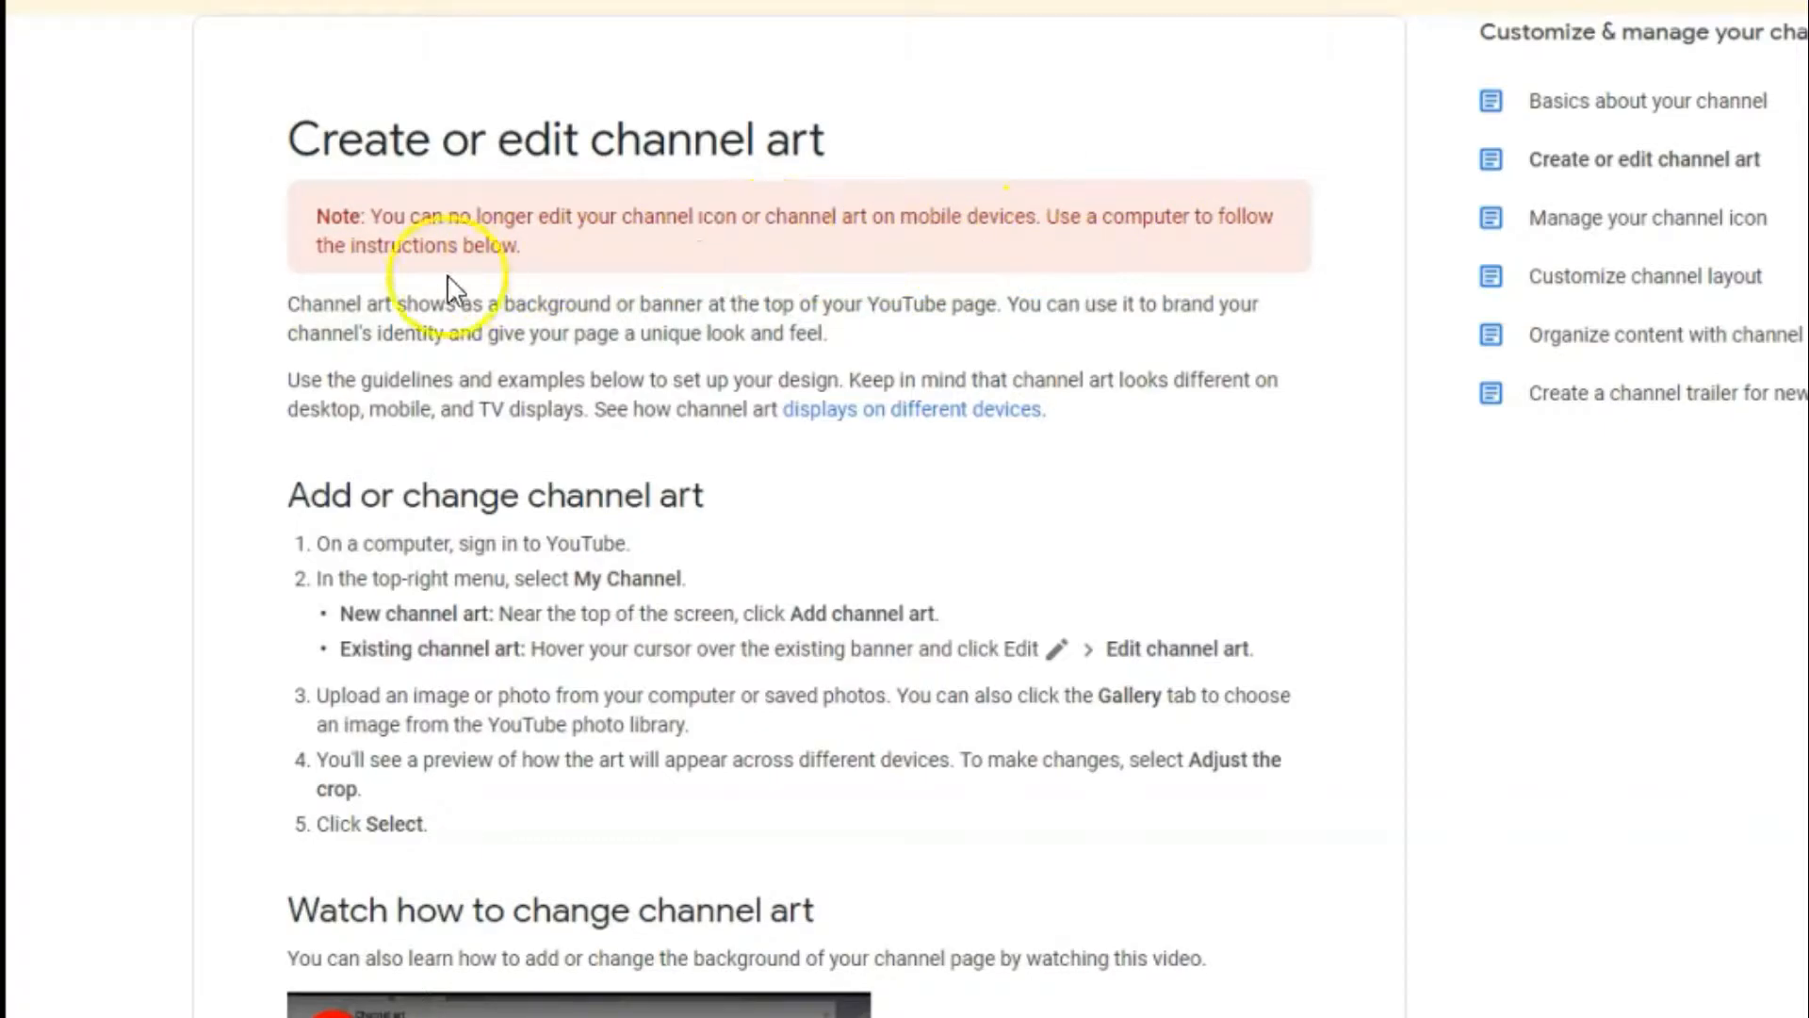
scroll(1079, 462, down, 3)
scroll(1082, 468, down, 2)
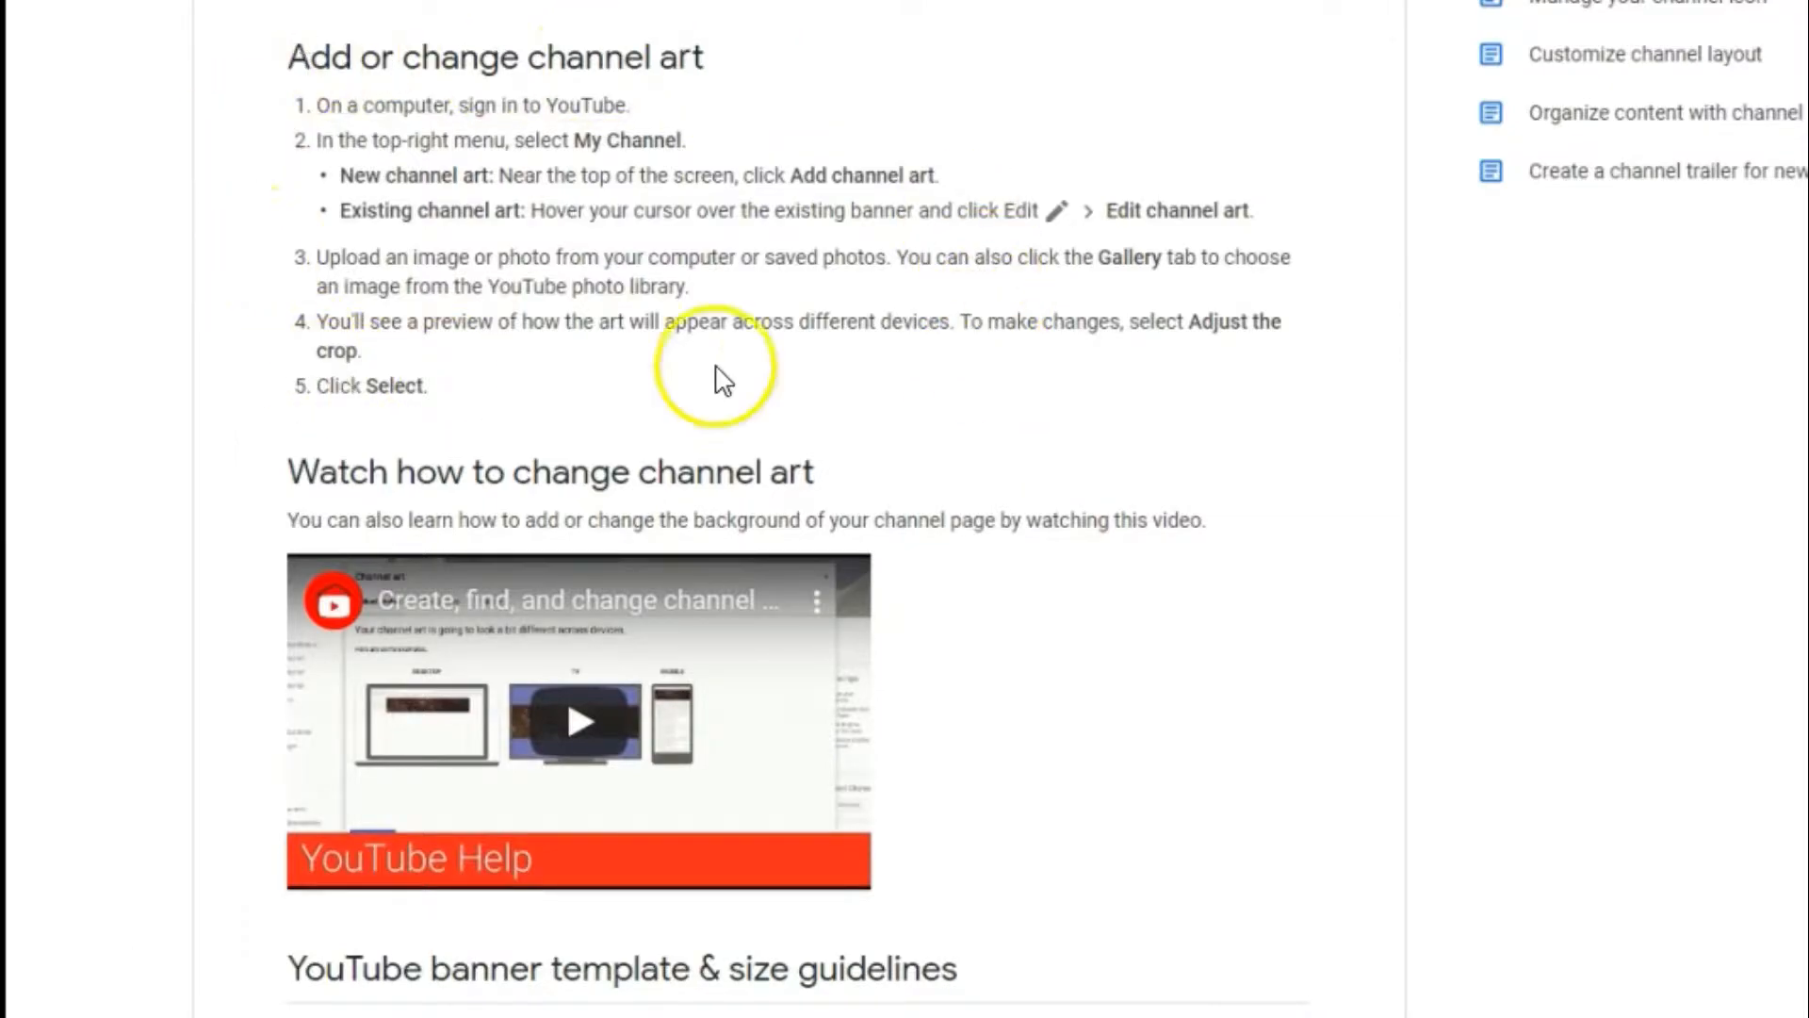
mouse_move(1395, 392)
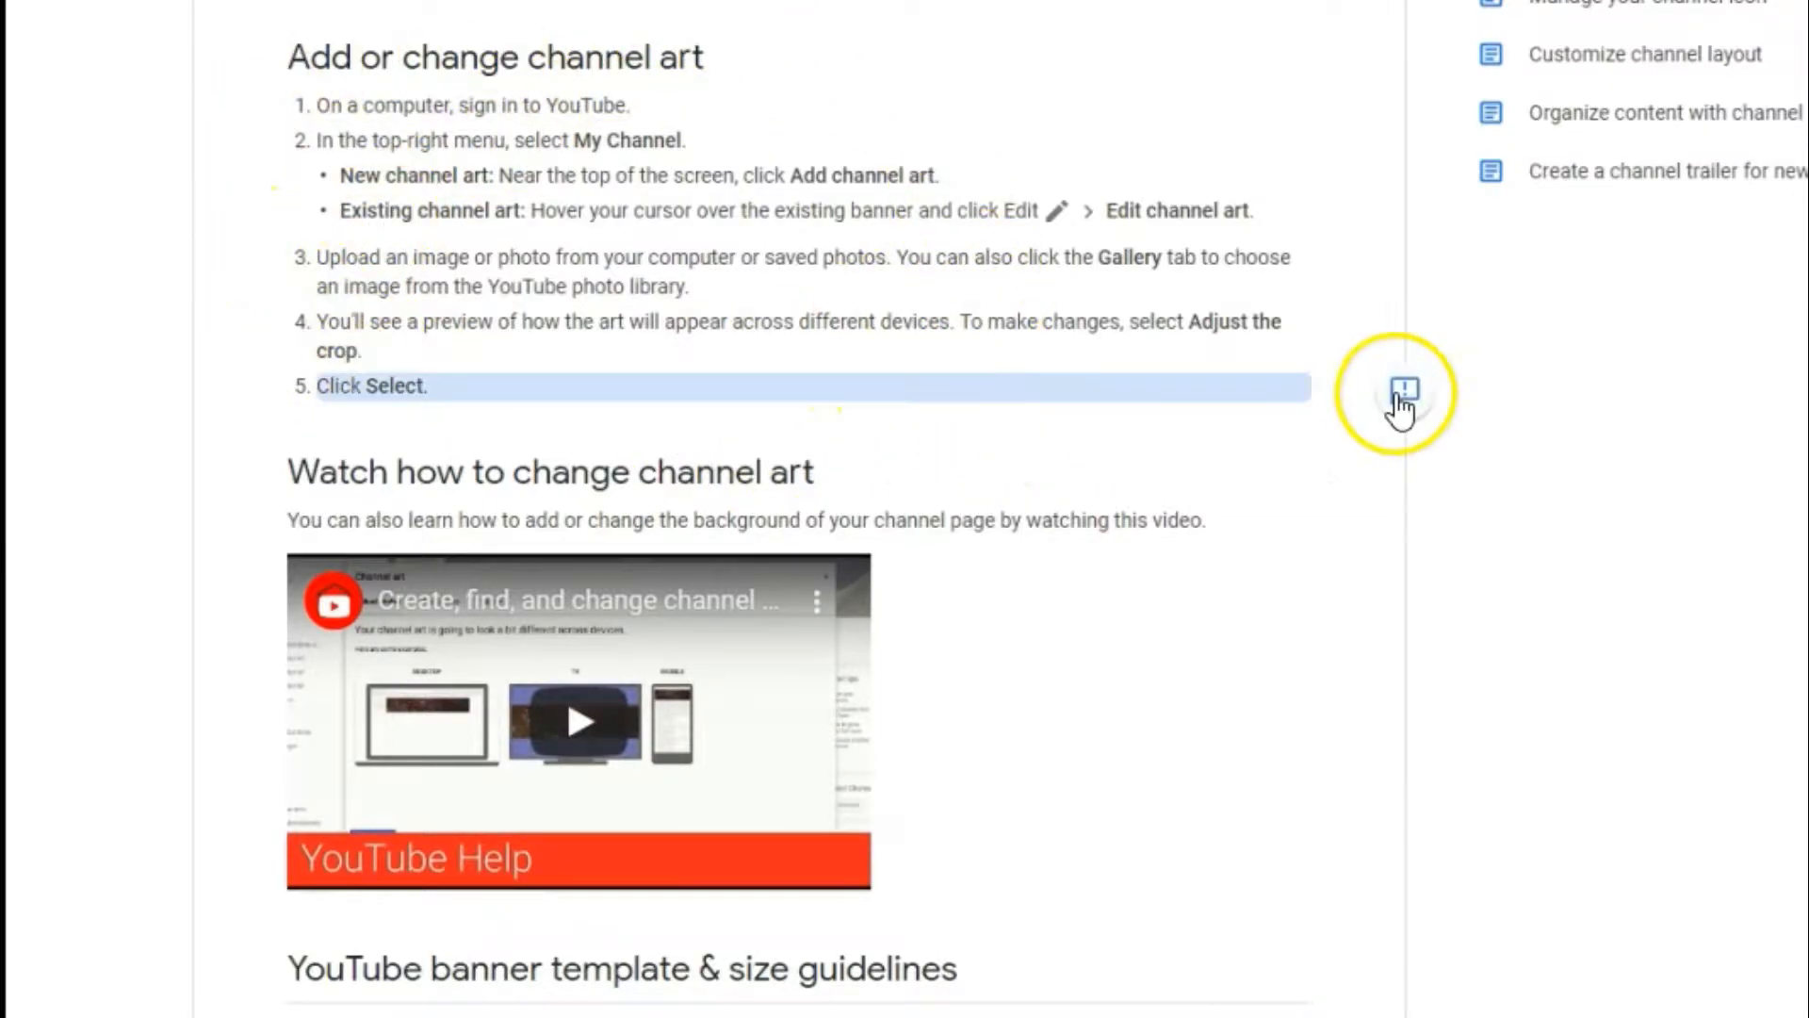
scroll(1397, 394, down, 6)
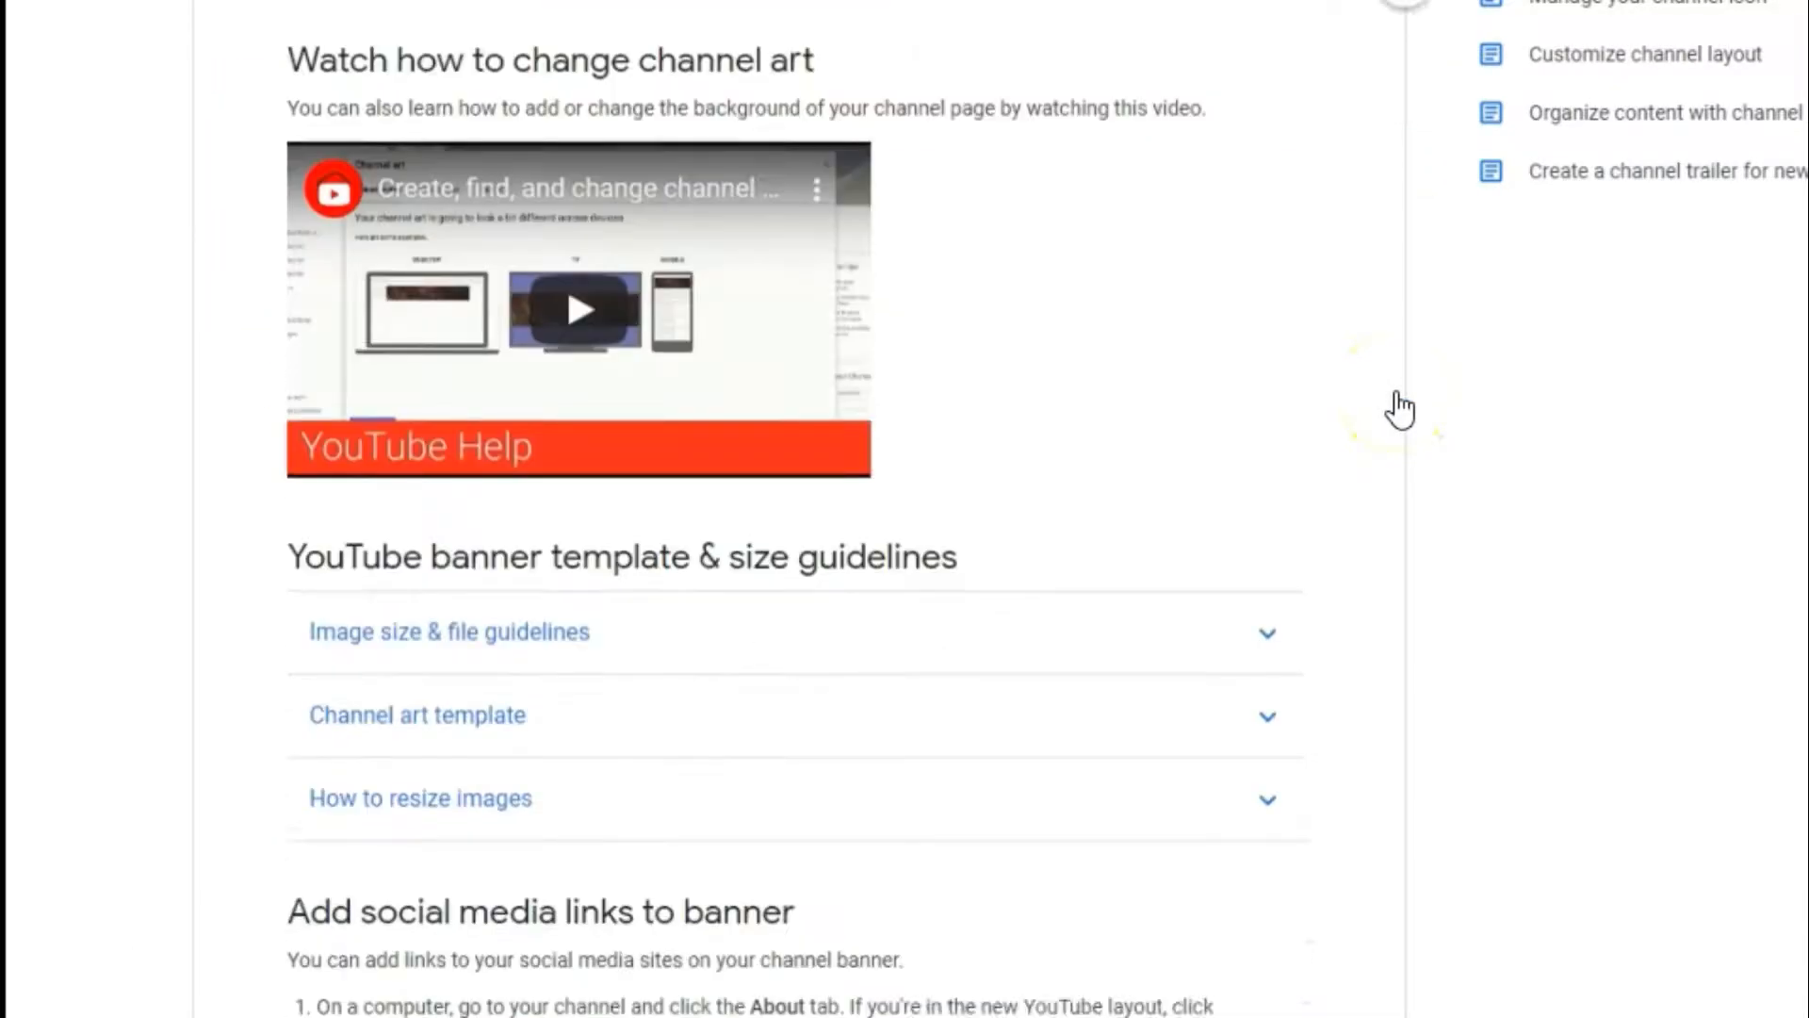
scroll(1399, 407, down, 2)
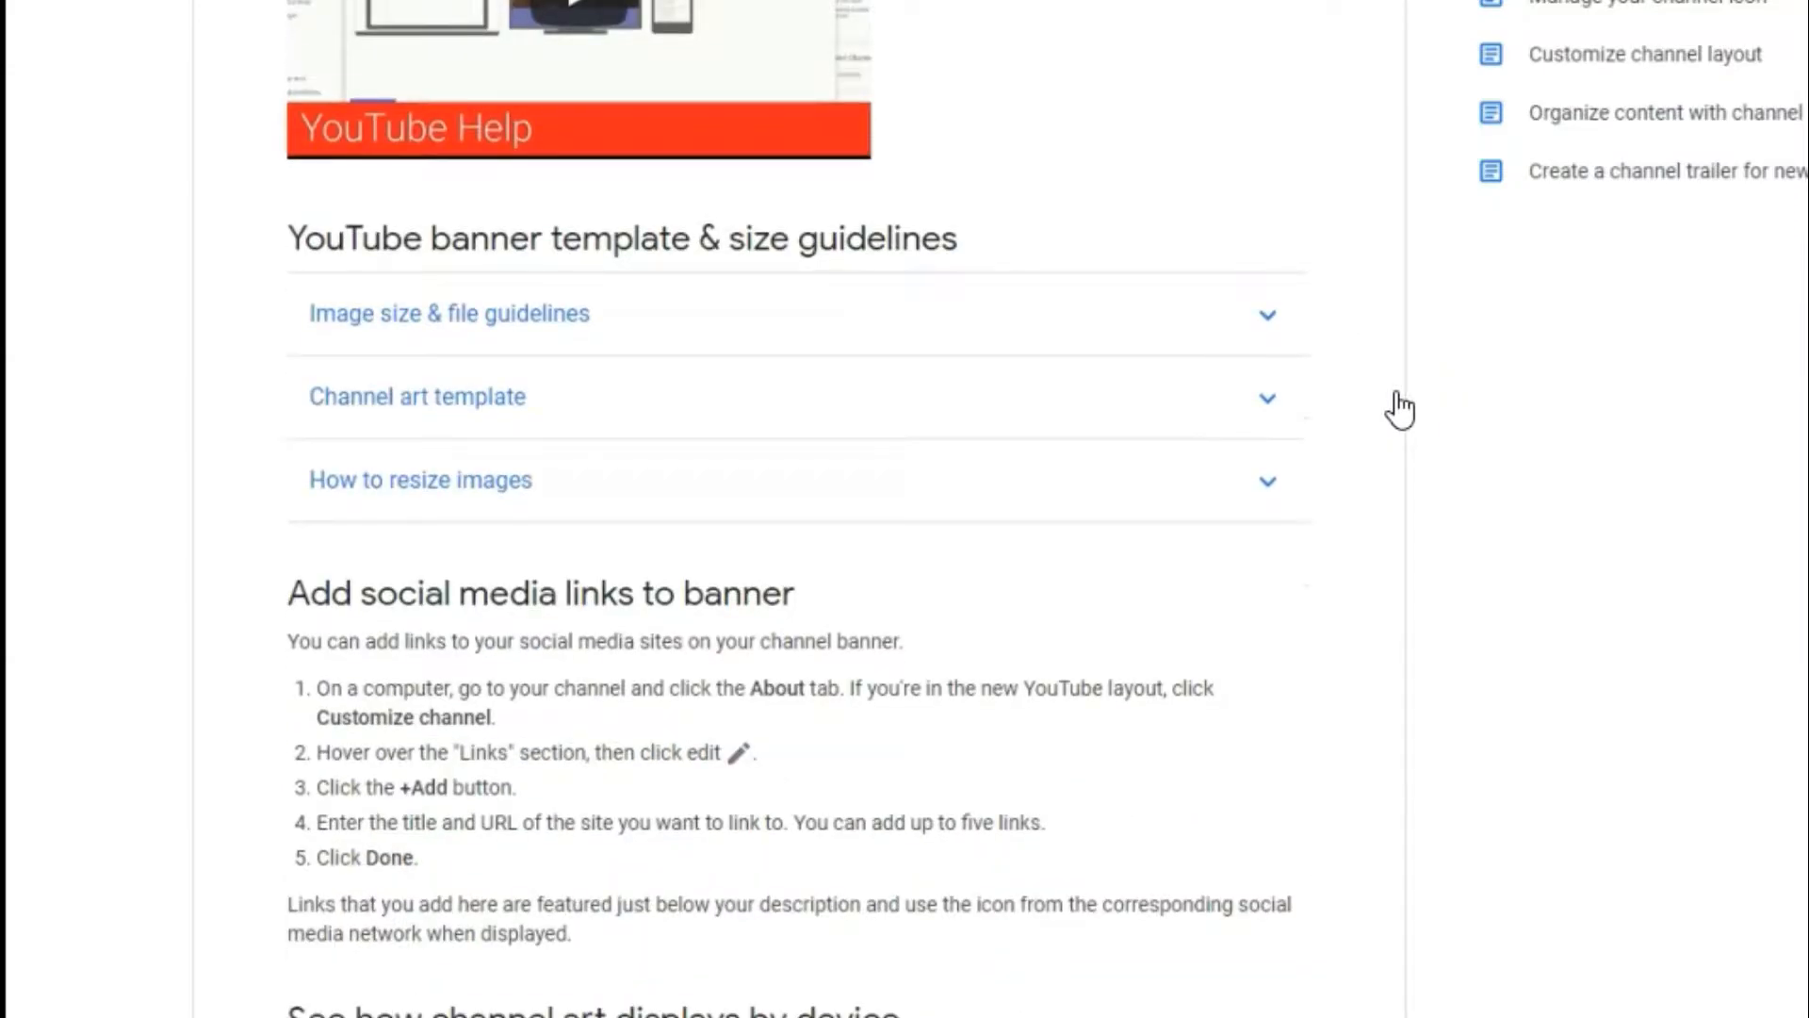
- Expand the image size and file guidelines and the channel art template, and examine the dimensions for each device
scroll(1400, 407, down, 2)
click(1274, 179)
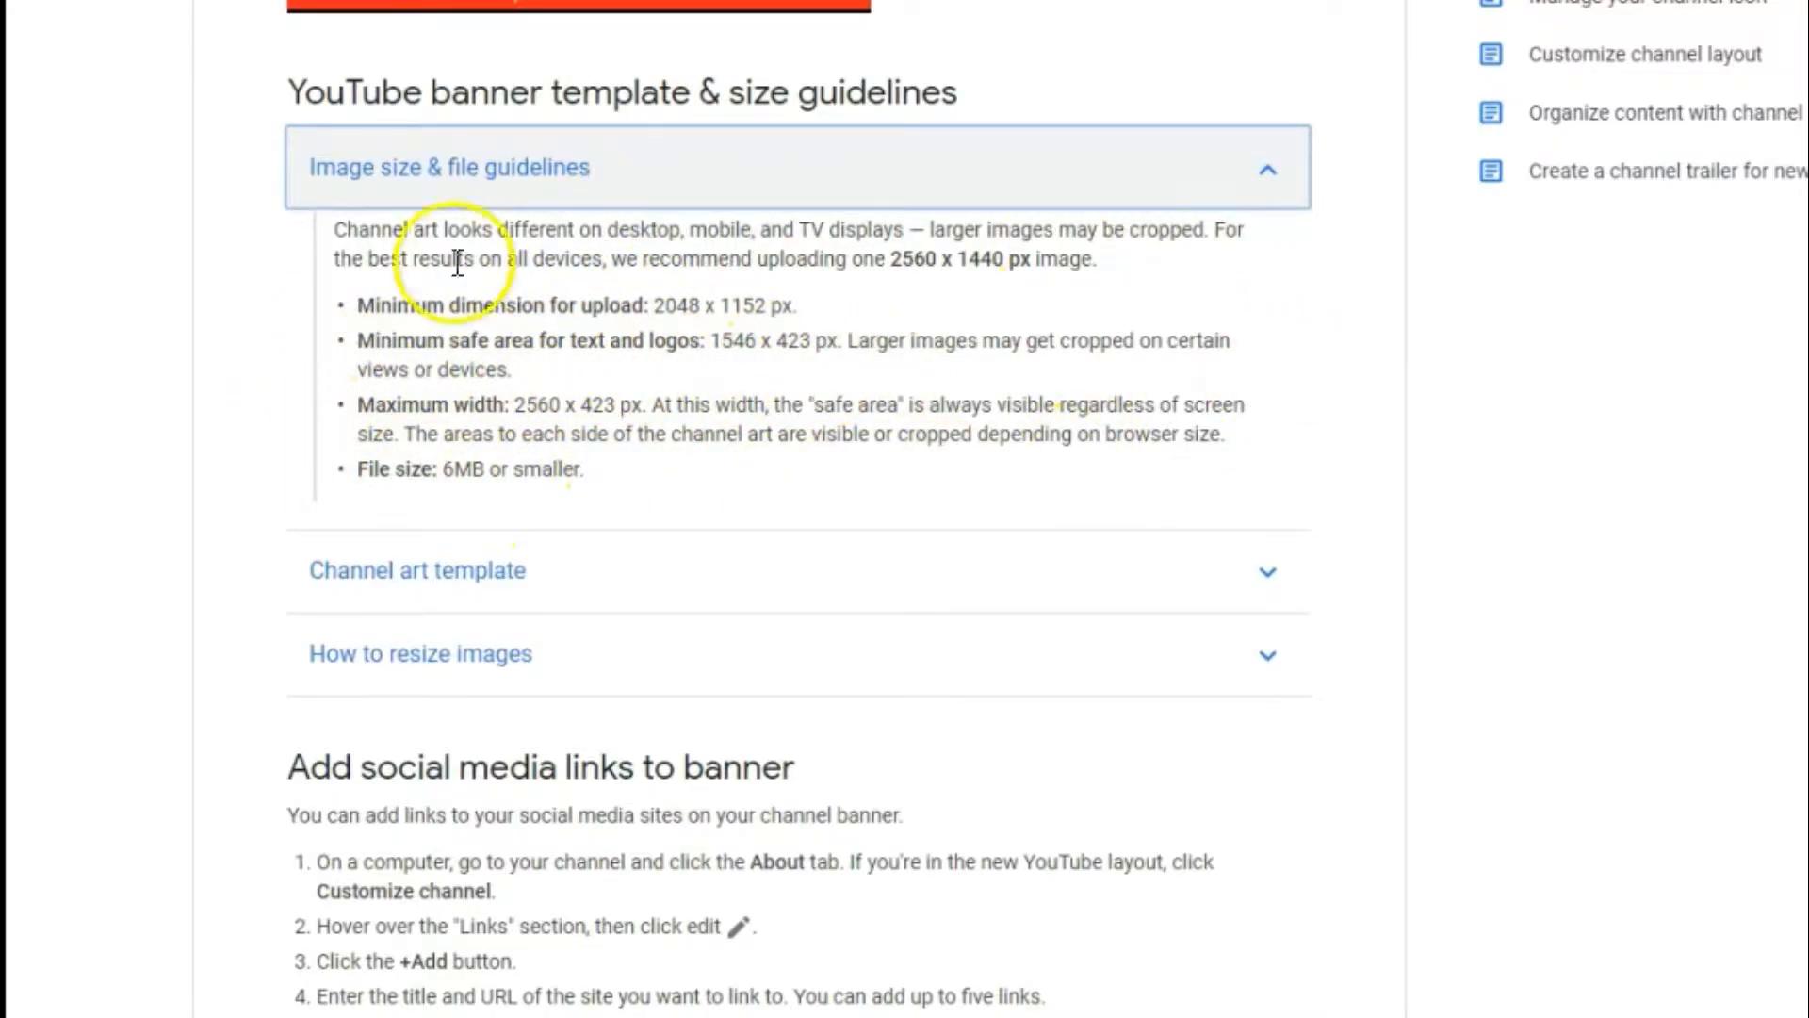
click(1242, 577)
scroll(1250, 586, down, 5)
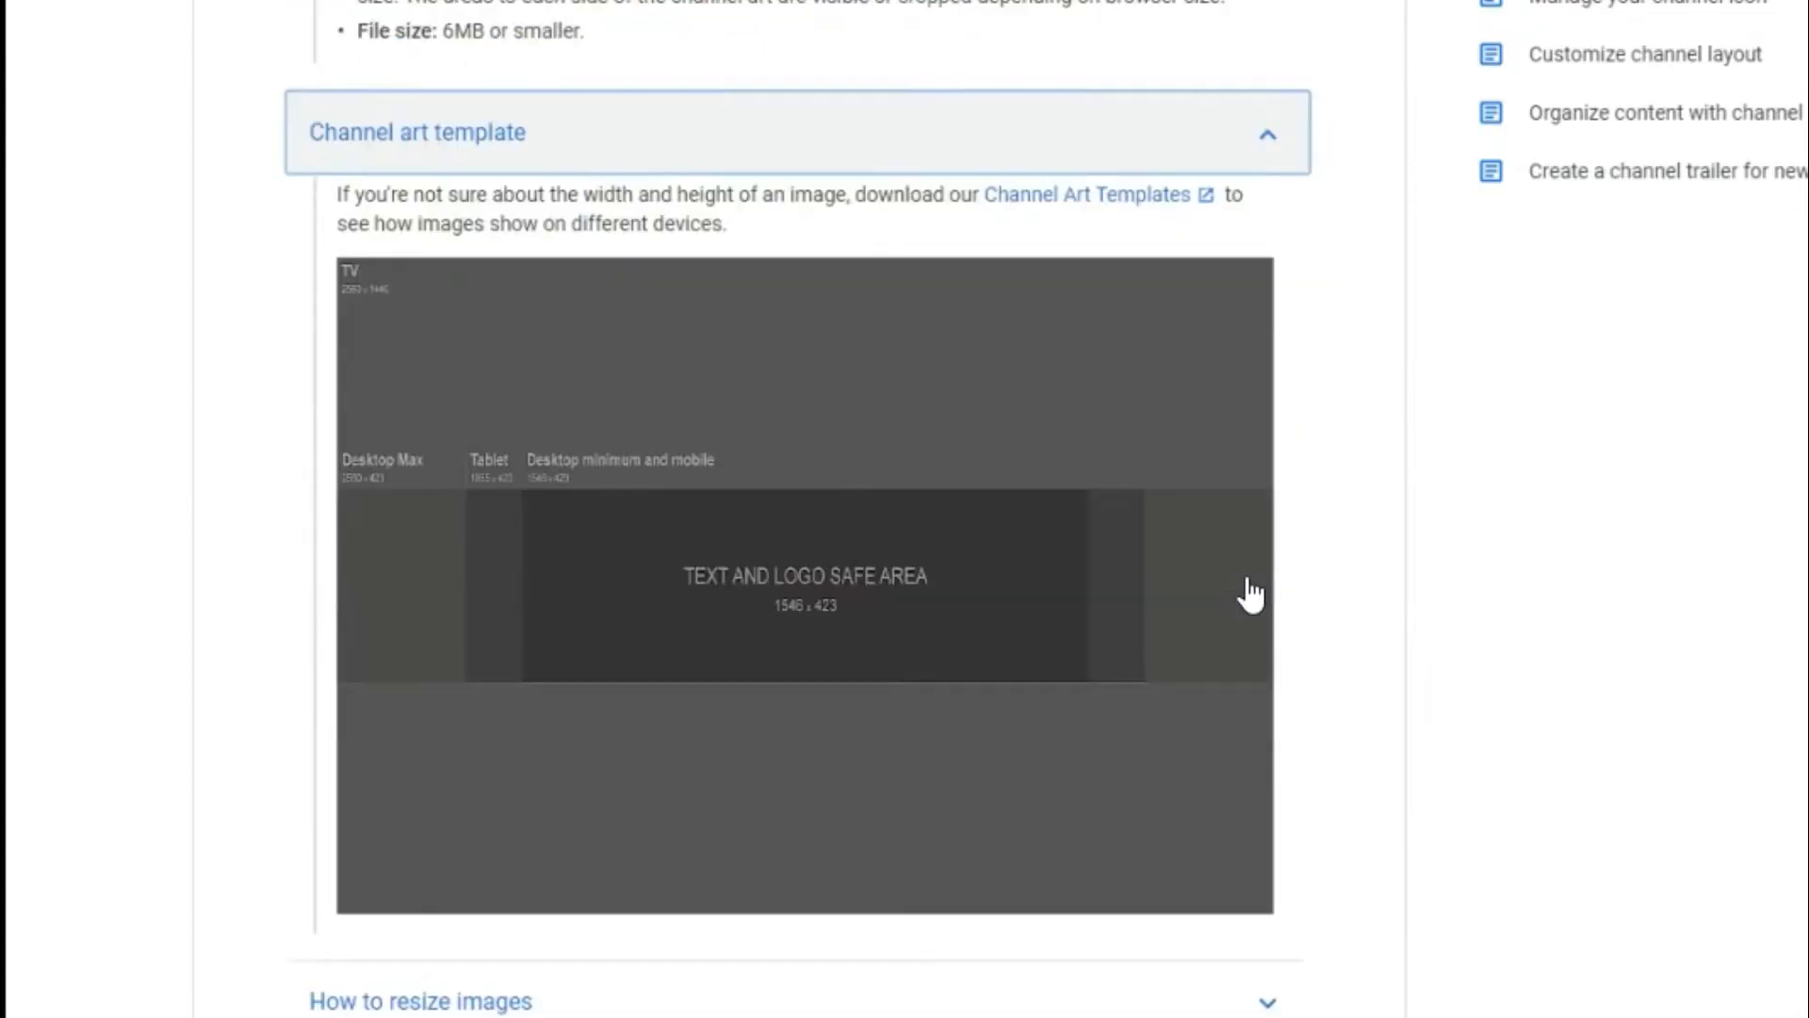
scroll(1250, 592, down, 2)
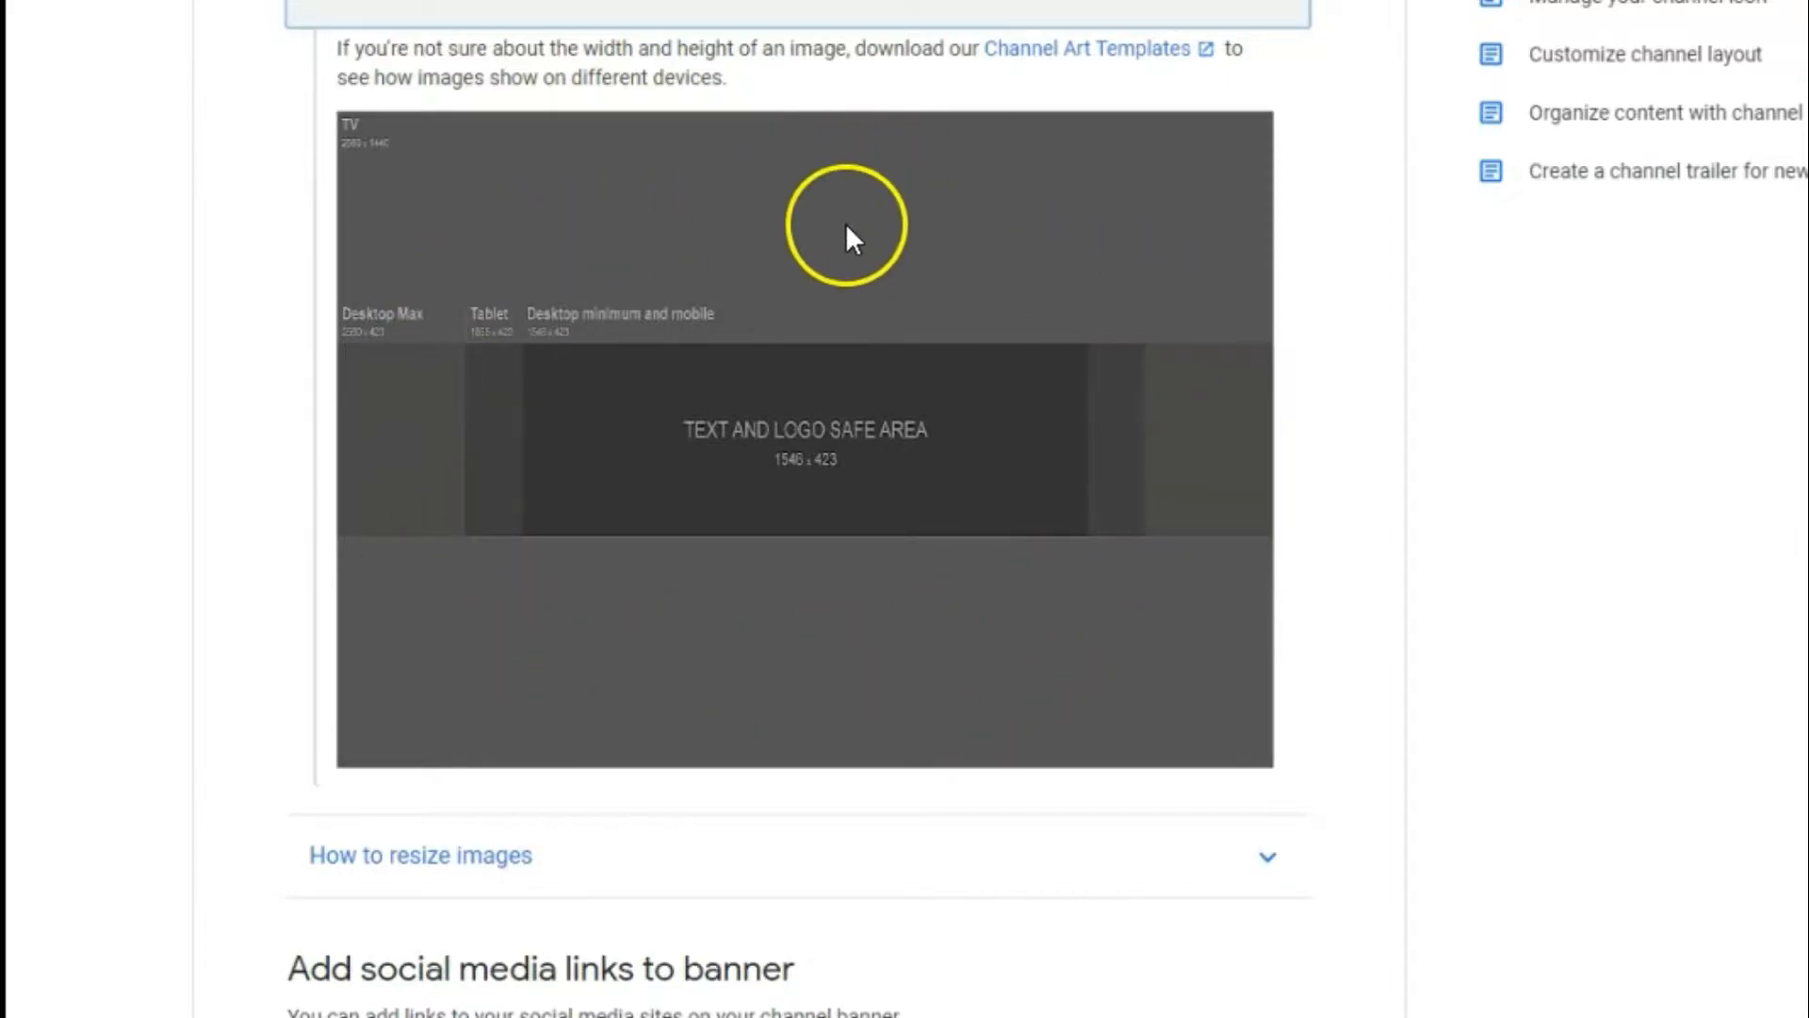
scroll(965, 524, down, 4)
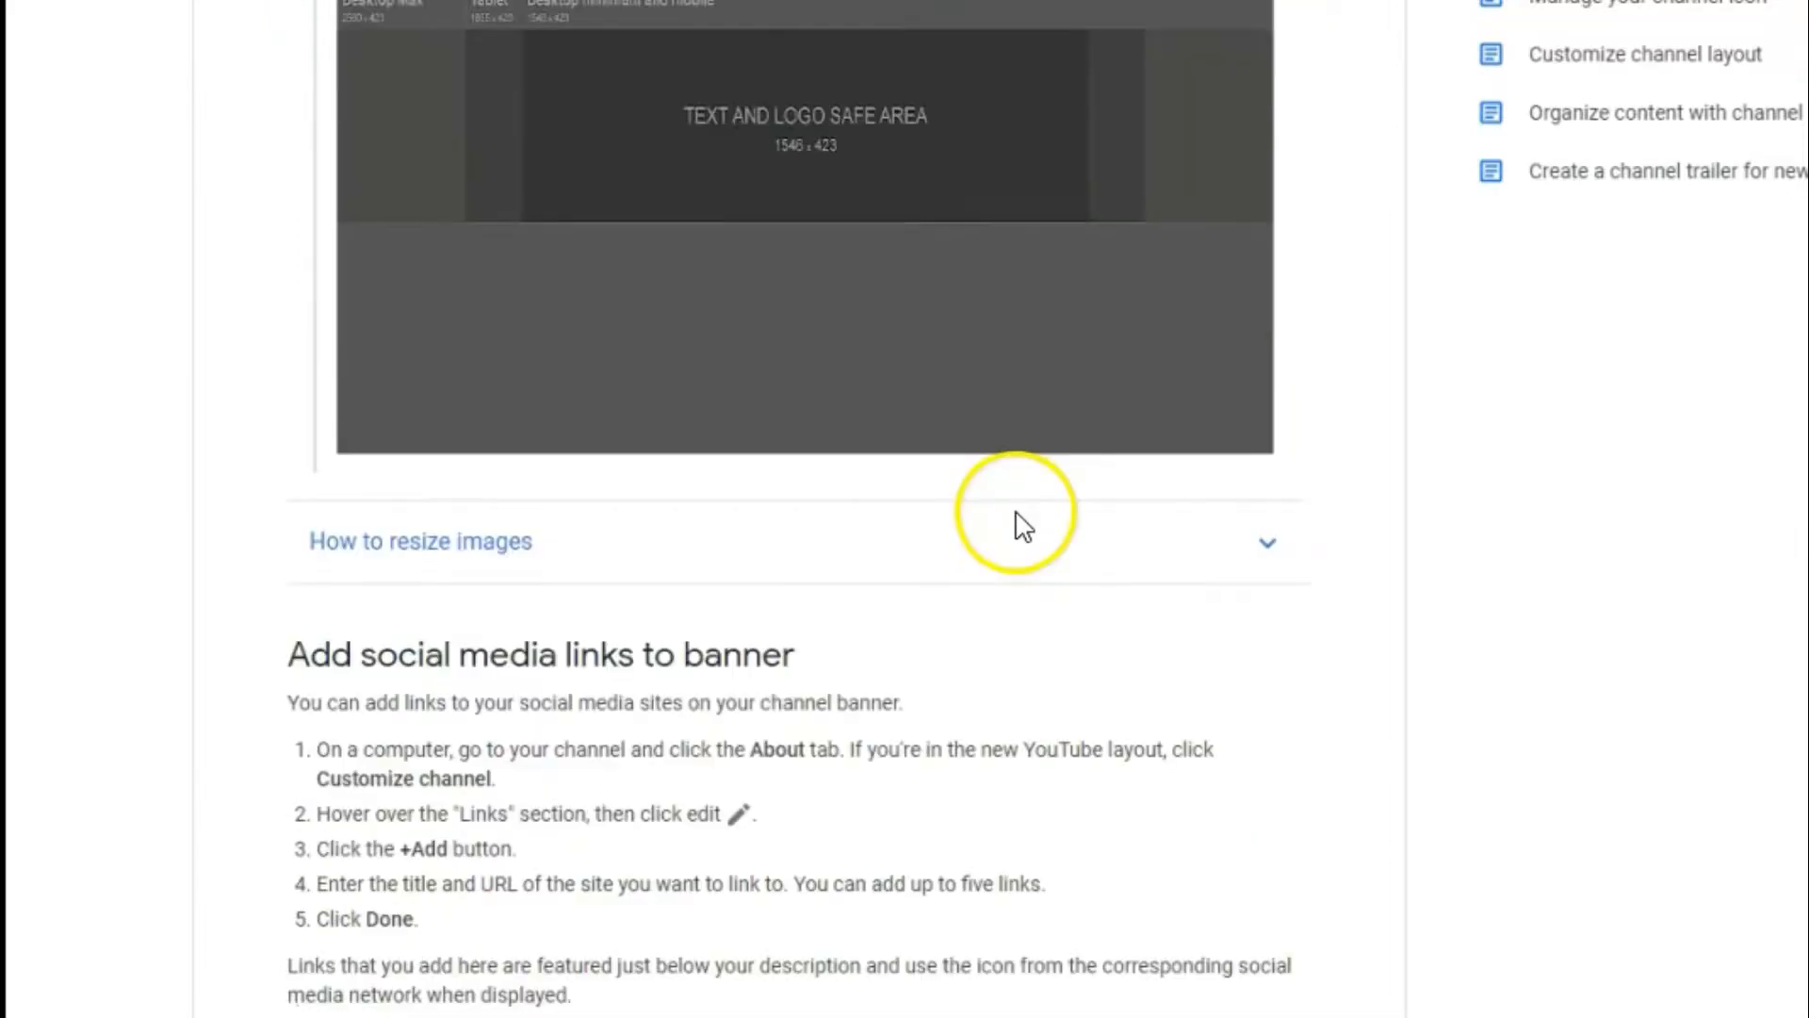
scroll(1023, 526, down, 2)
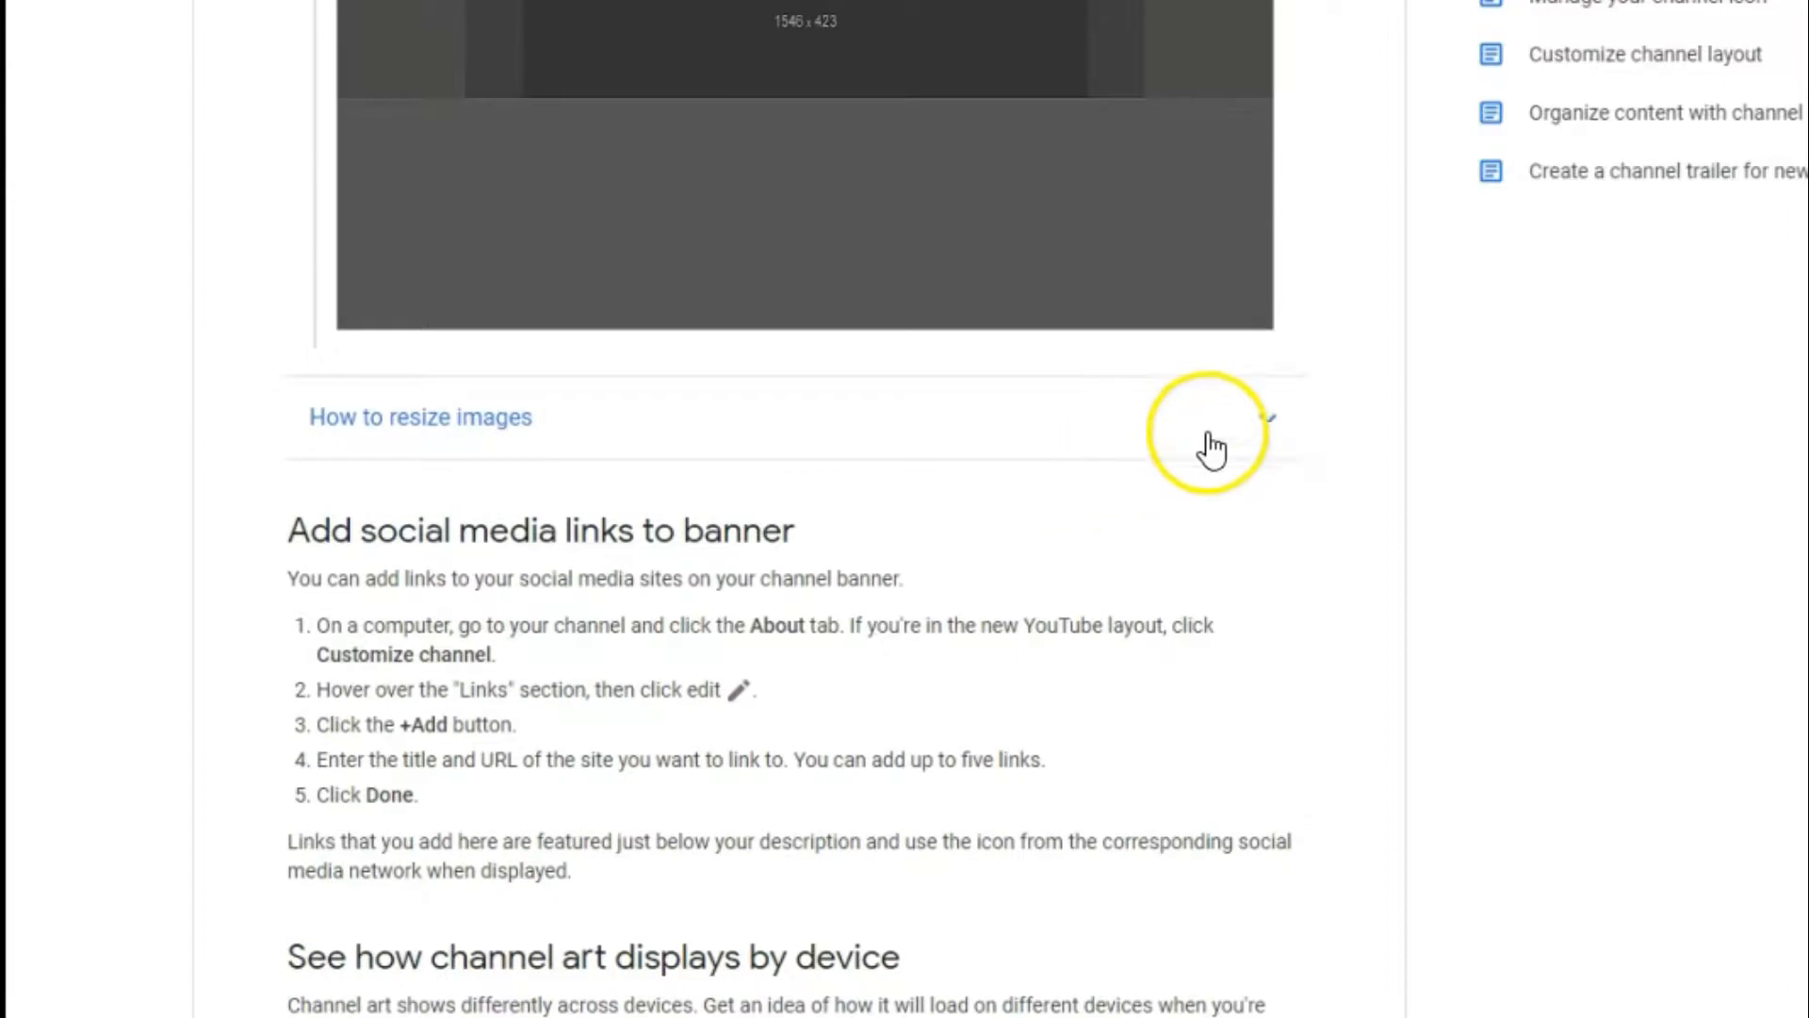
- Expand the advice on resizing images and read the sections on social media links and display by device
click(1262, 429)
scroll(1277, 456, down, 5)
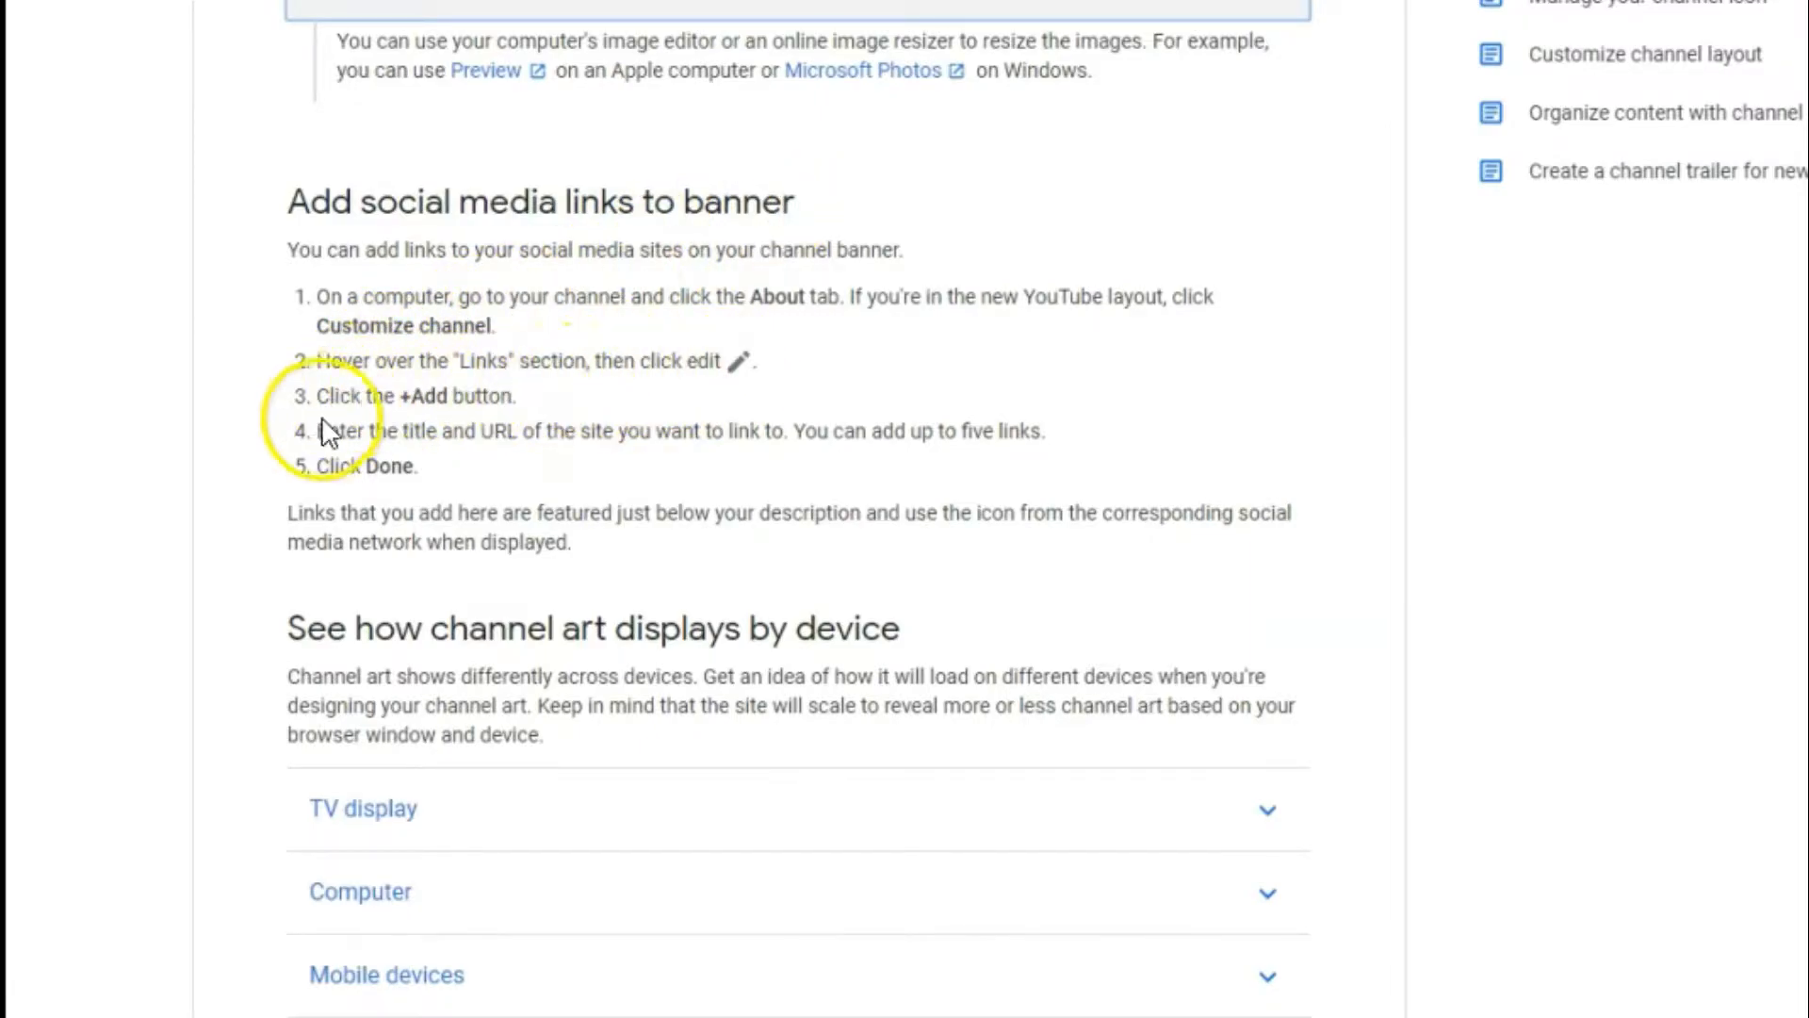
scroll(942, 556, down, 3)
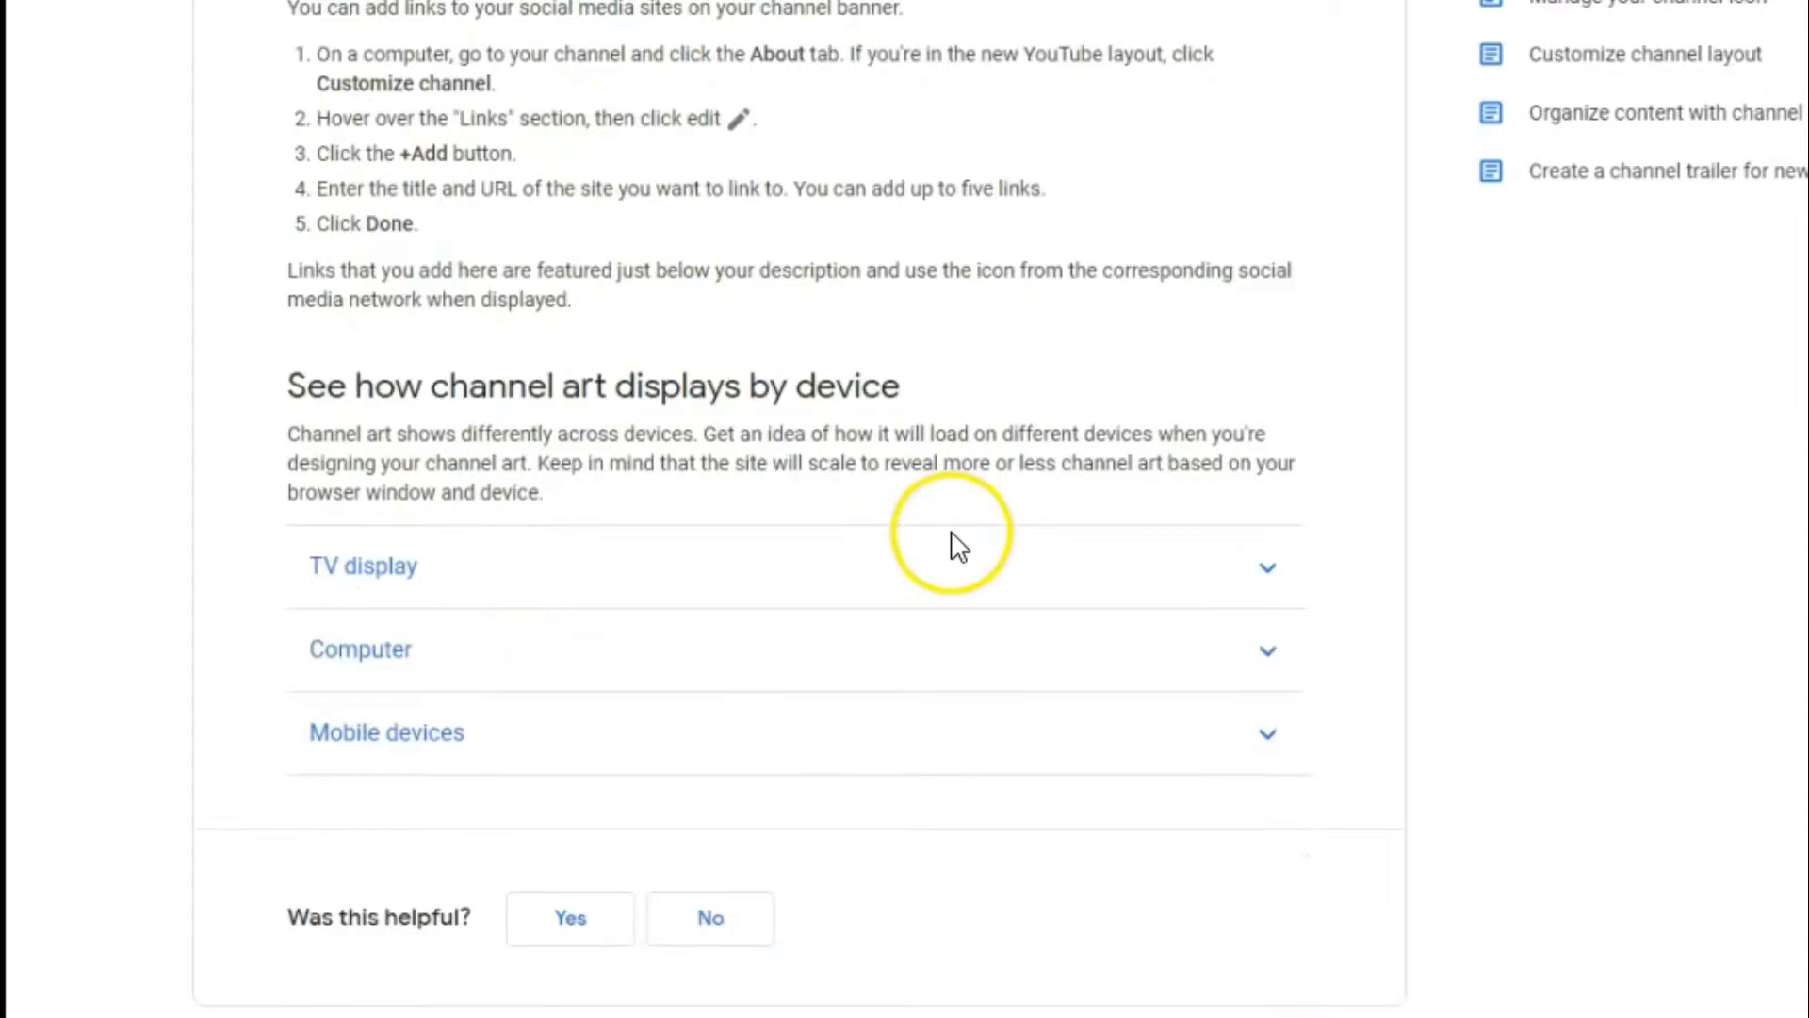
scroll(1413, 556, up, 20)
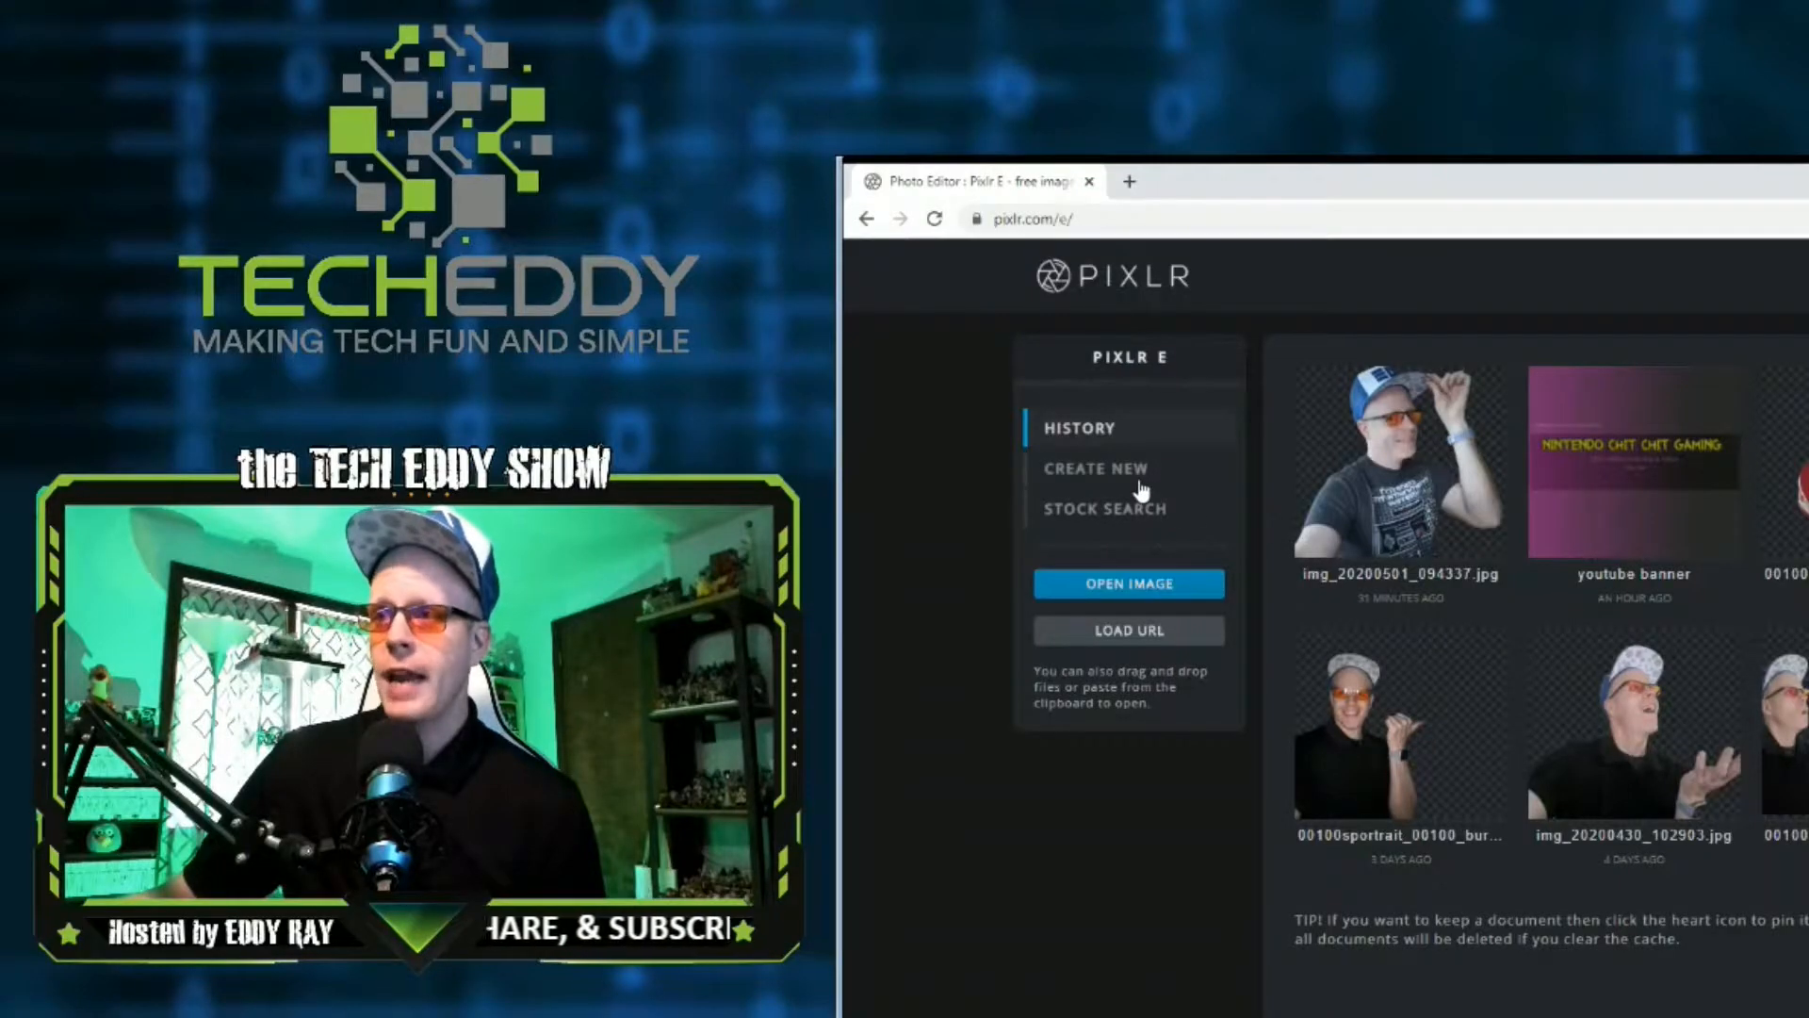
- Set up a new image in Pixlr E with the Web 1440p preset (2560 x 1440) and name it YOUTUBE CHANNEL ART
click(1141, 488)
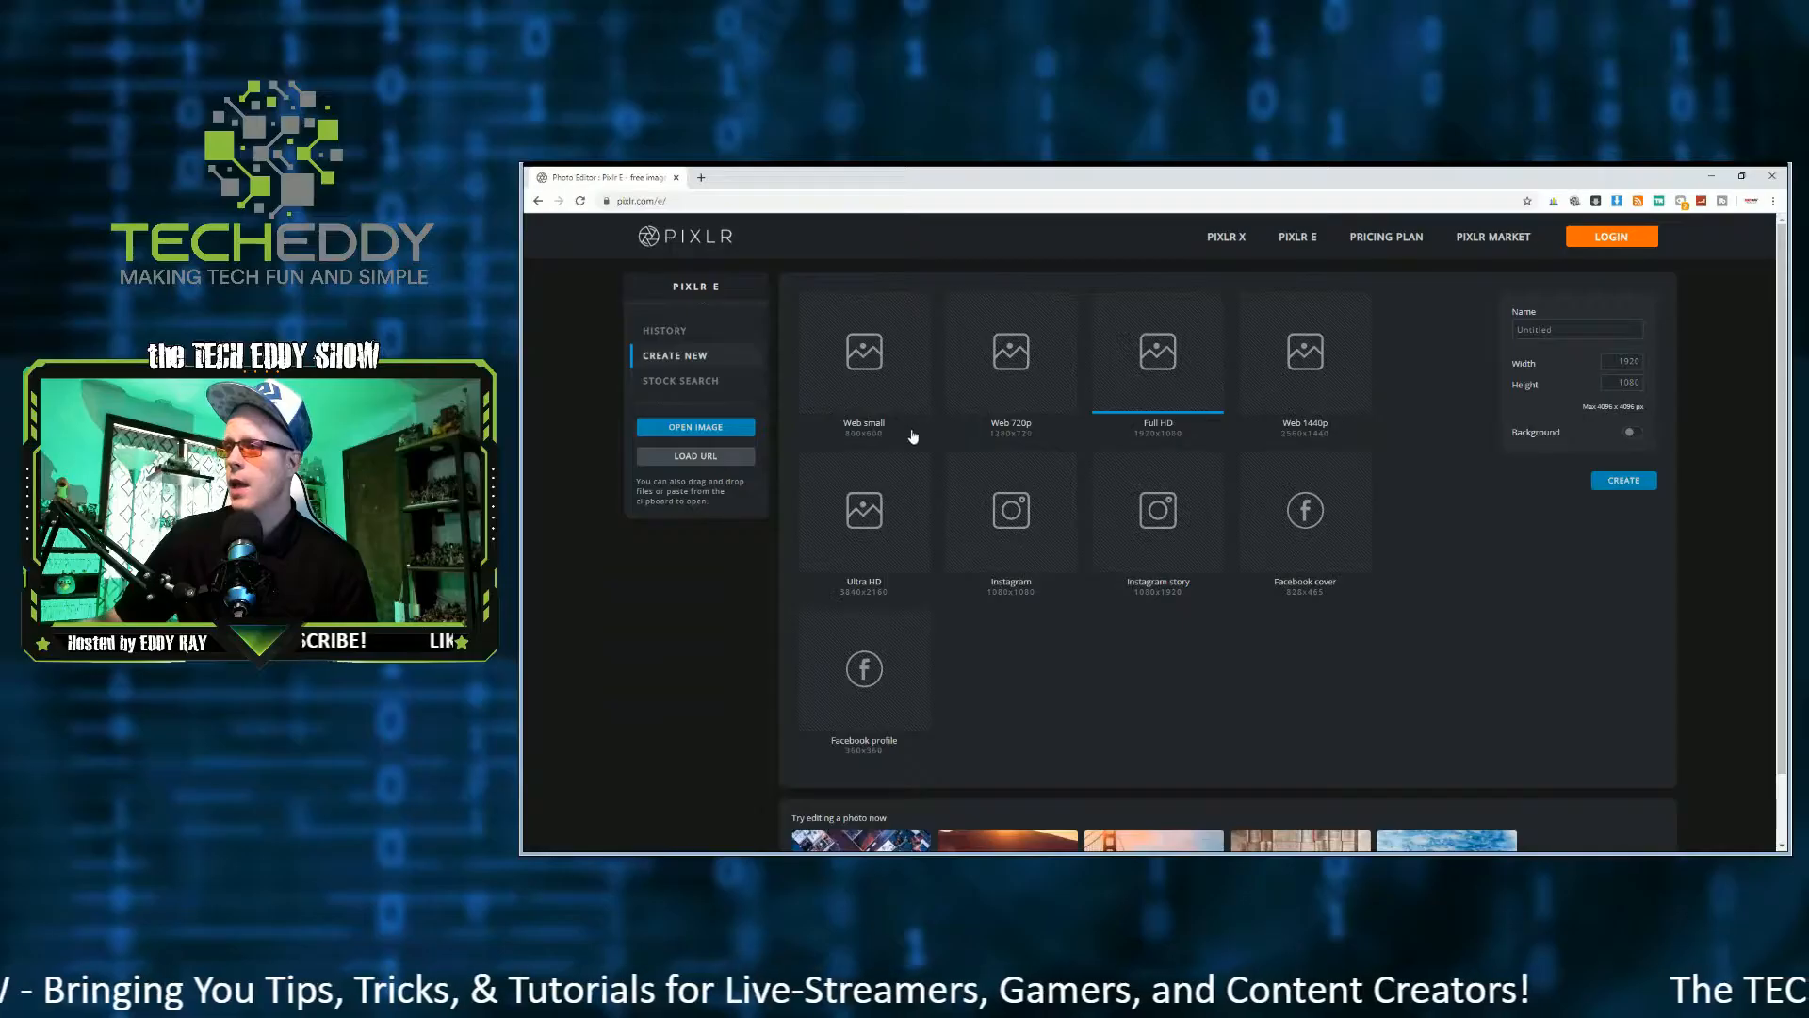
click(1291, 396)
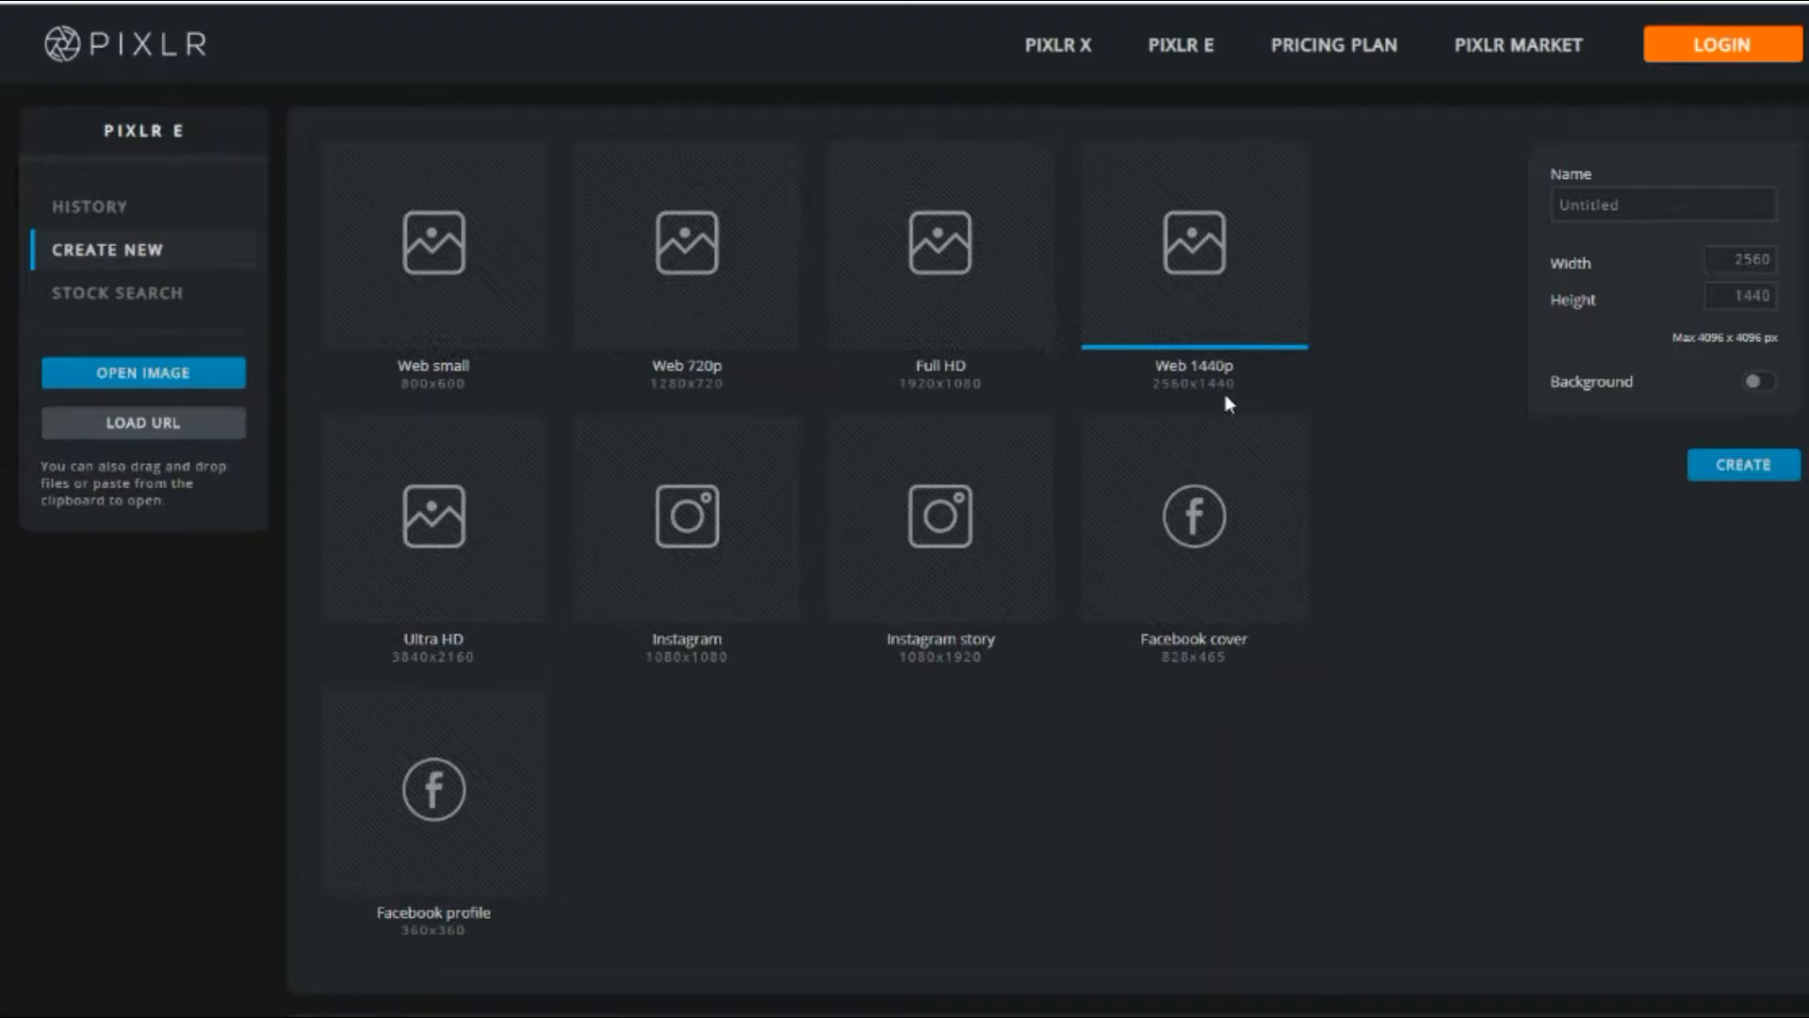
click(1636, 205)
key(BackSpace)
key(BackSpace)
key(BackSpace)
key(BackSpace)
key(BackSpace)
key(BackSpace)
key(BackSpace)
key(BackSpace)
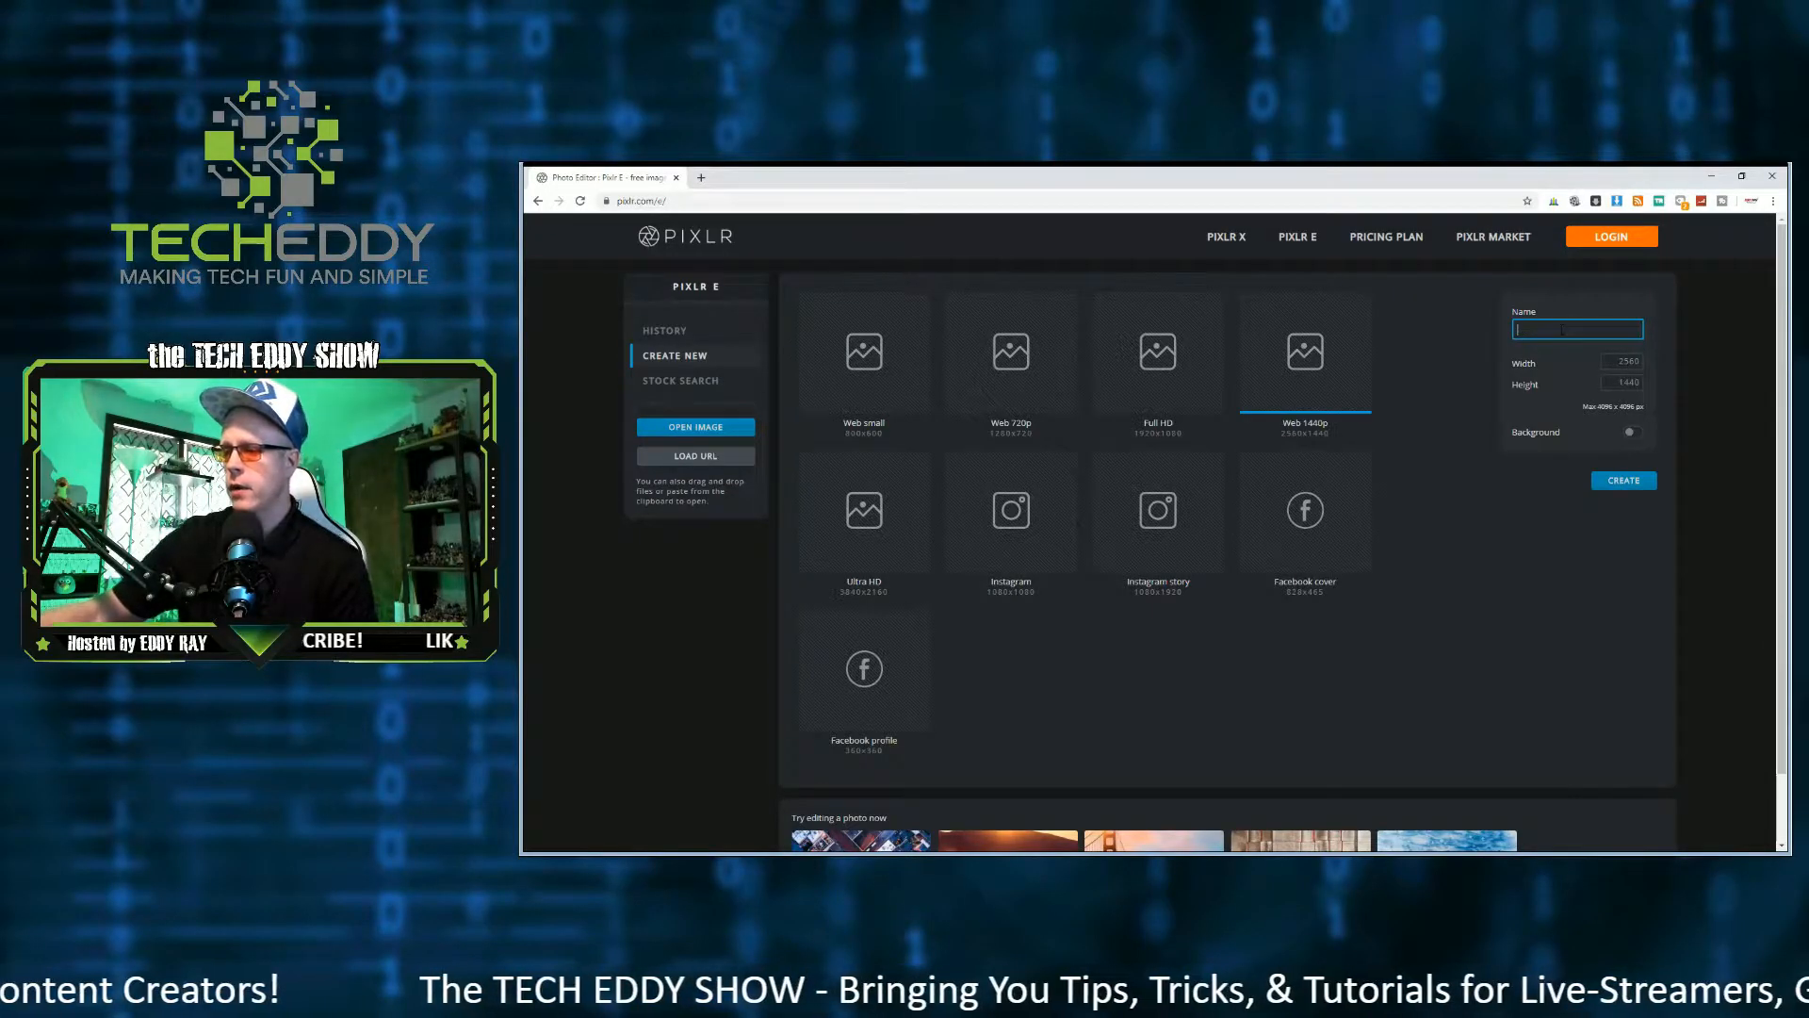
text(YOUTUBE CHANNEL ART)
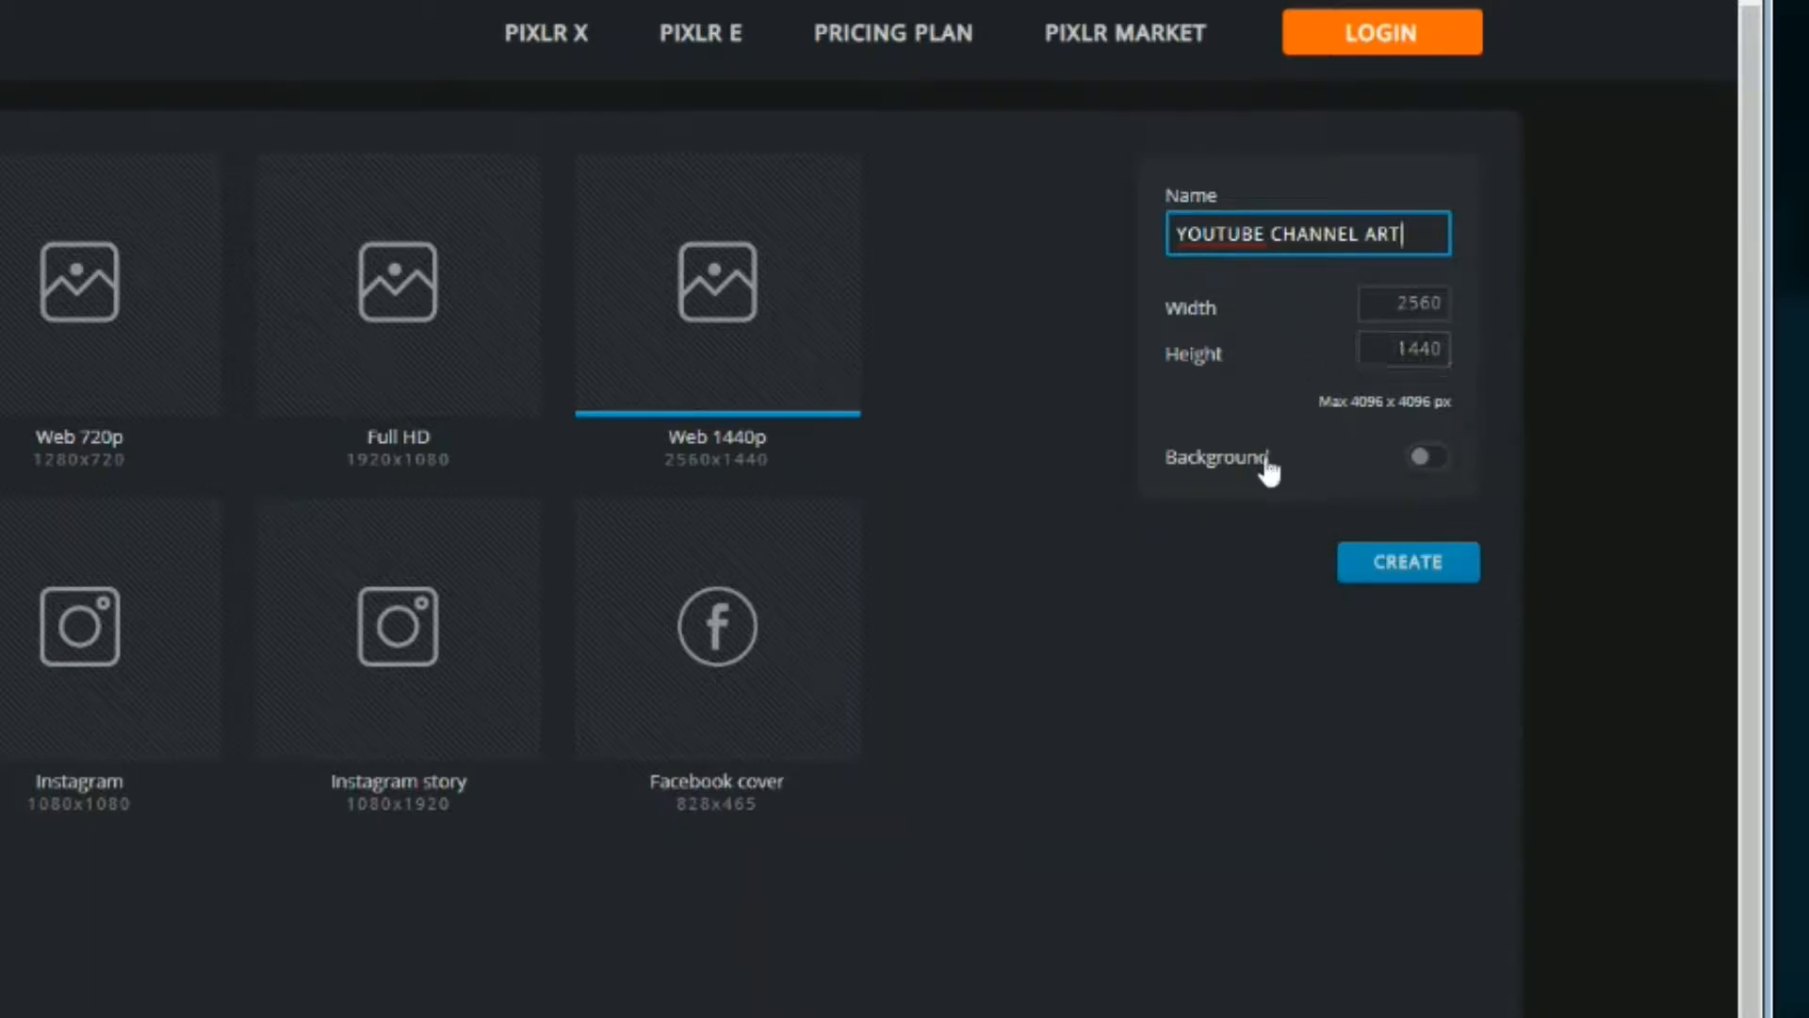
- Try a red background colour, #D92F2F, for the new image and switch the background option off again
click(1429, 458)
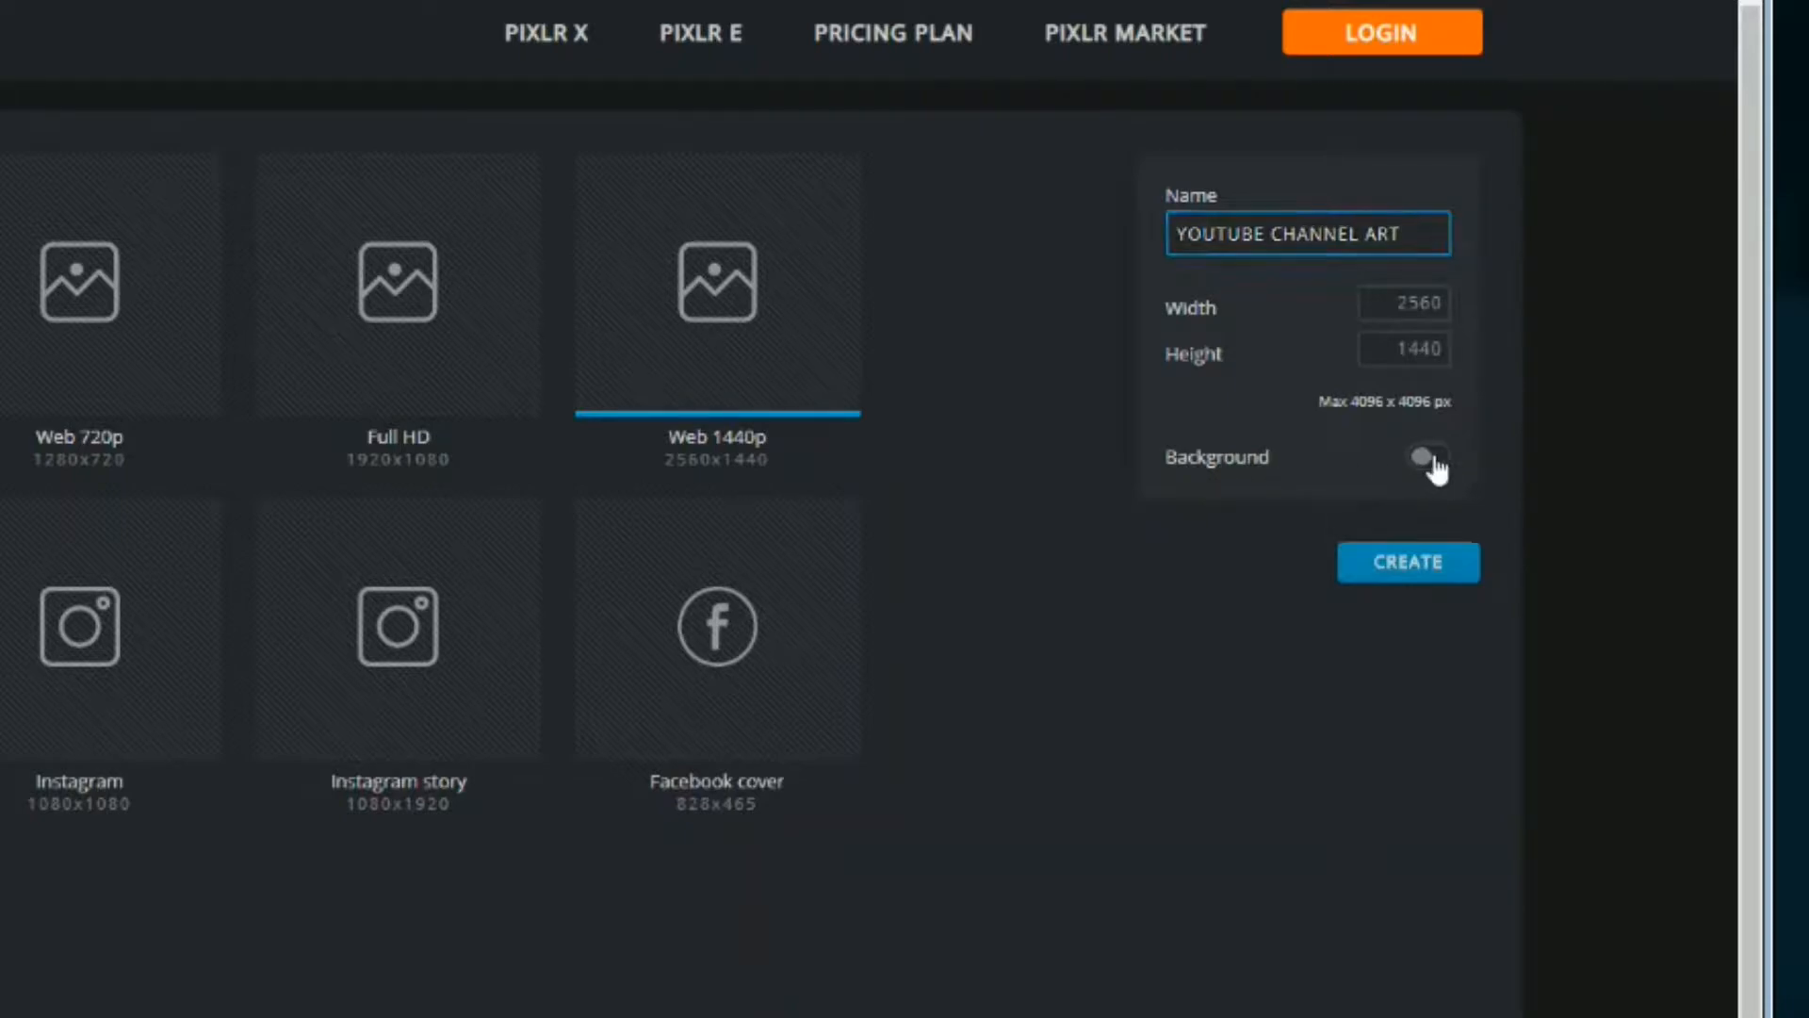
click(1216, 514)
drag(1248, 599, 1433, 578)
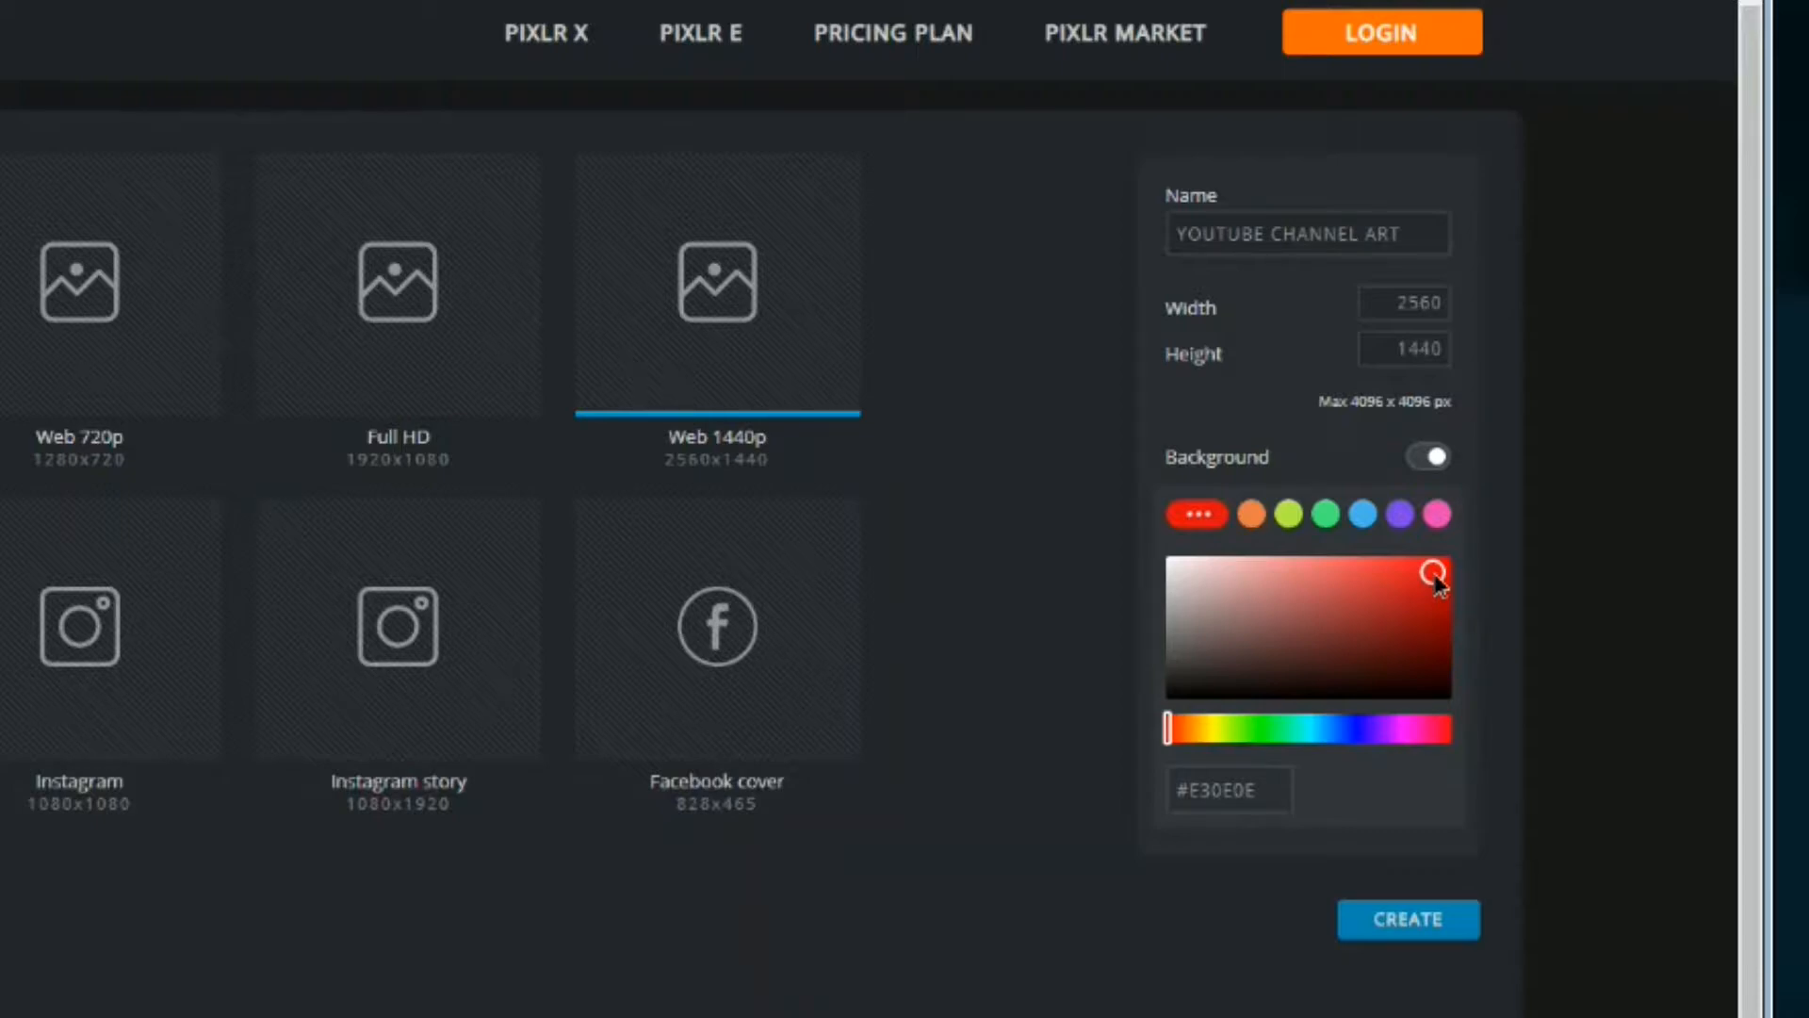
drag(1436, 583, 1394, 590)
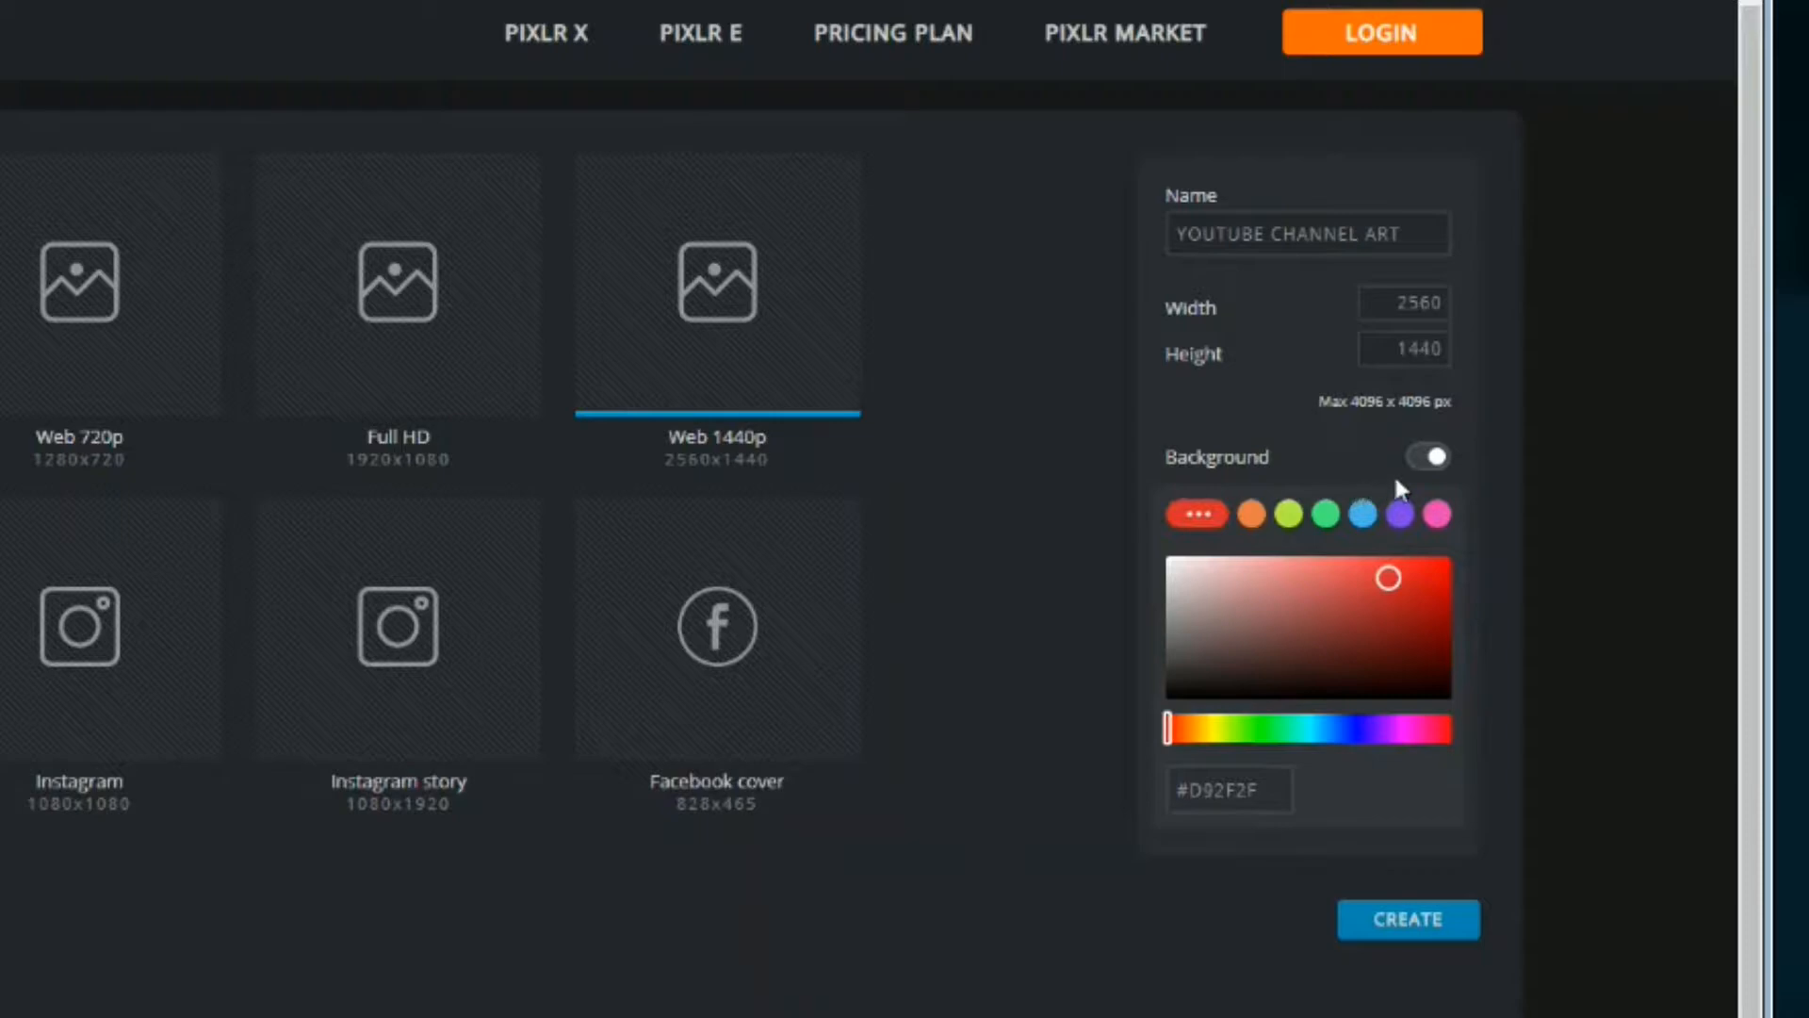
click(1428, 458)
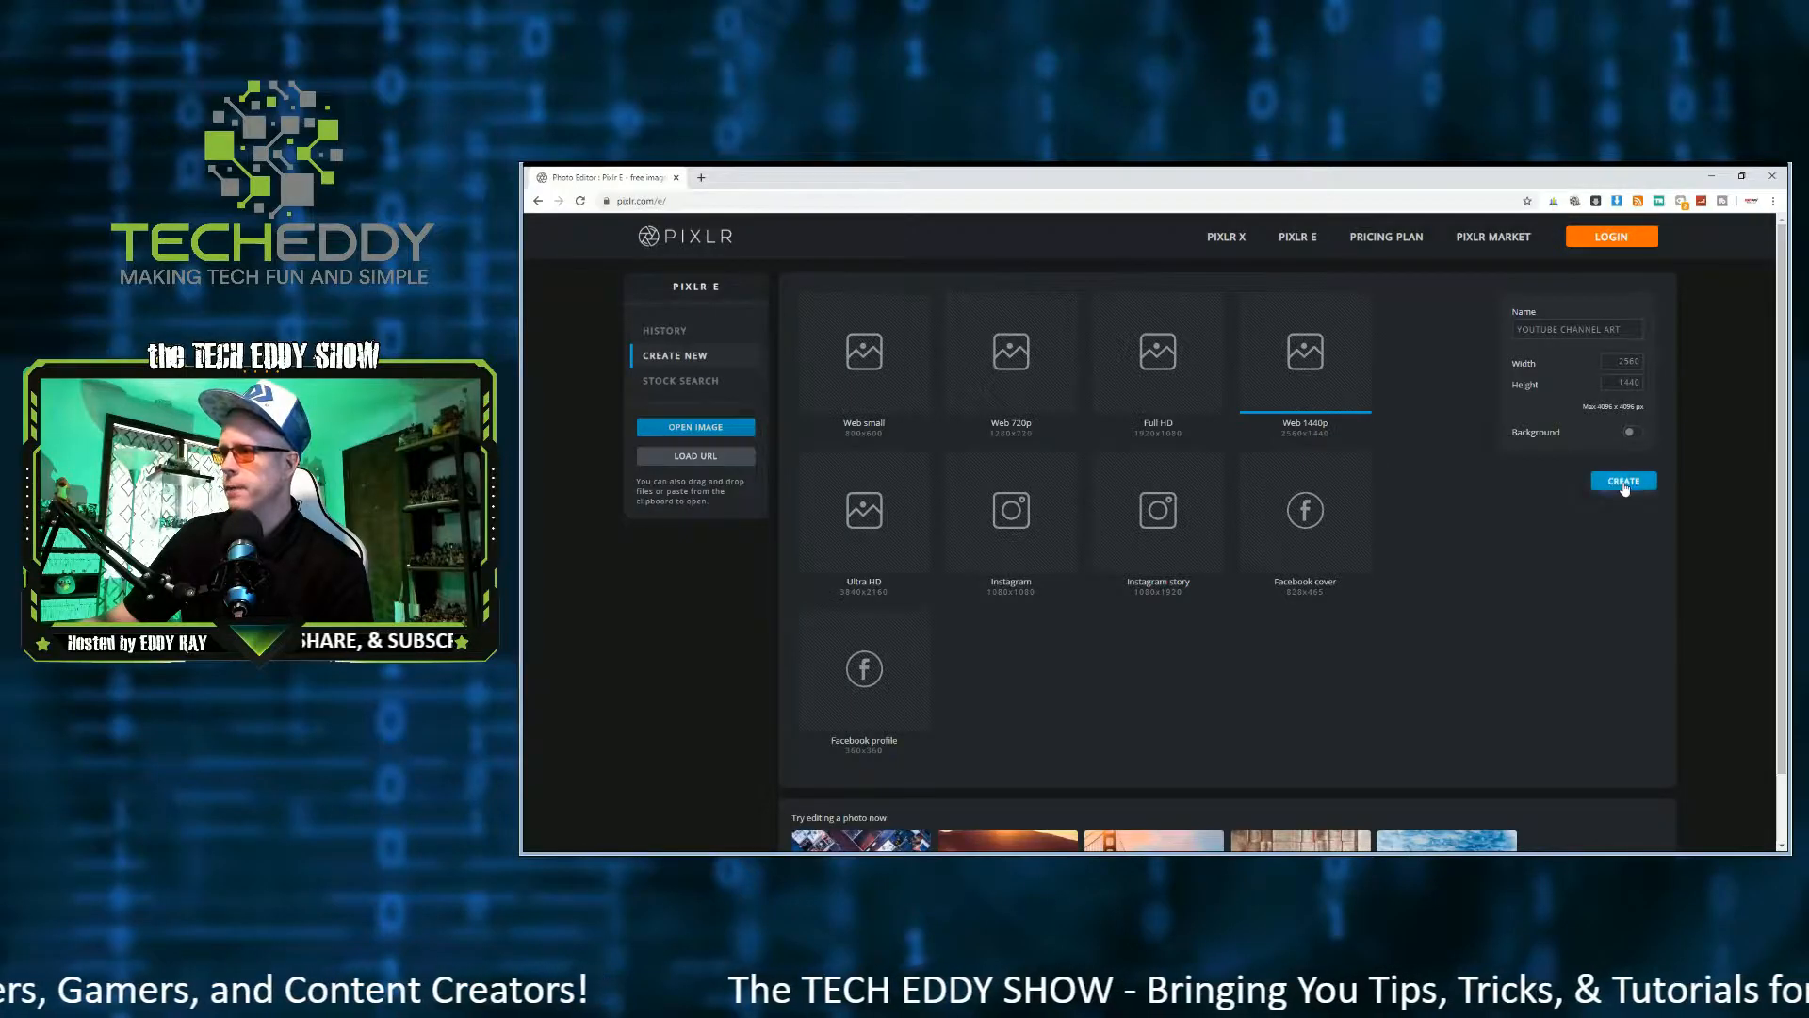
- Create the new image without a background and open the banner template ytbannertemp.png at its original size of 2560 x 1440
click(1408, 562)
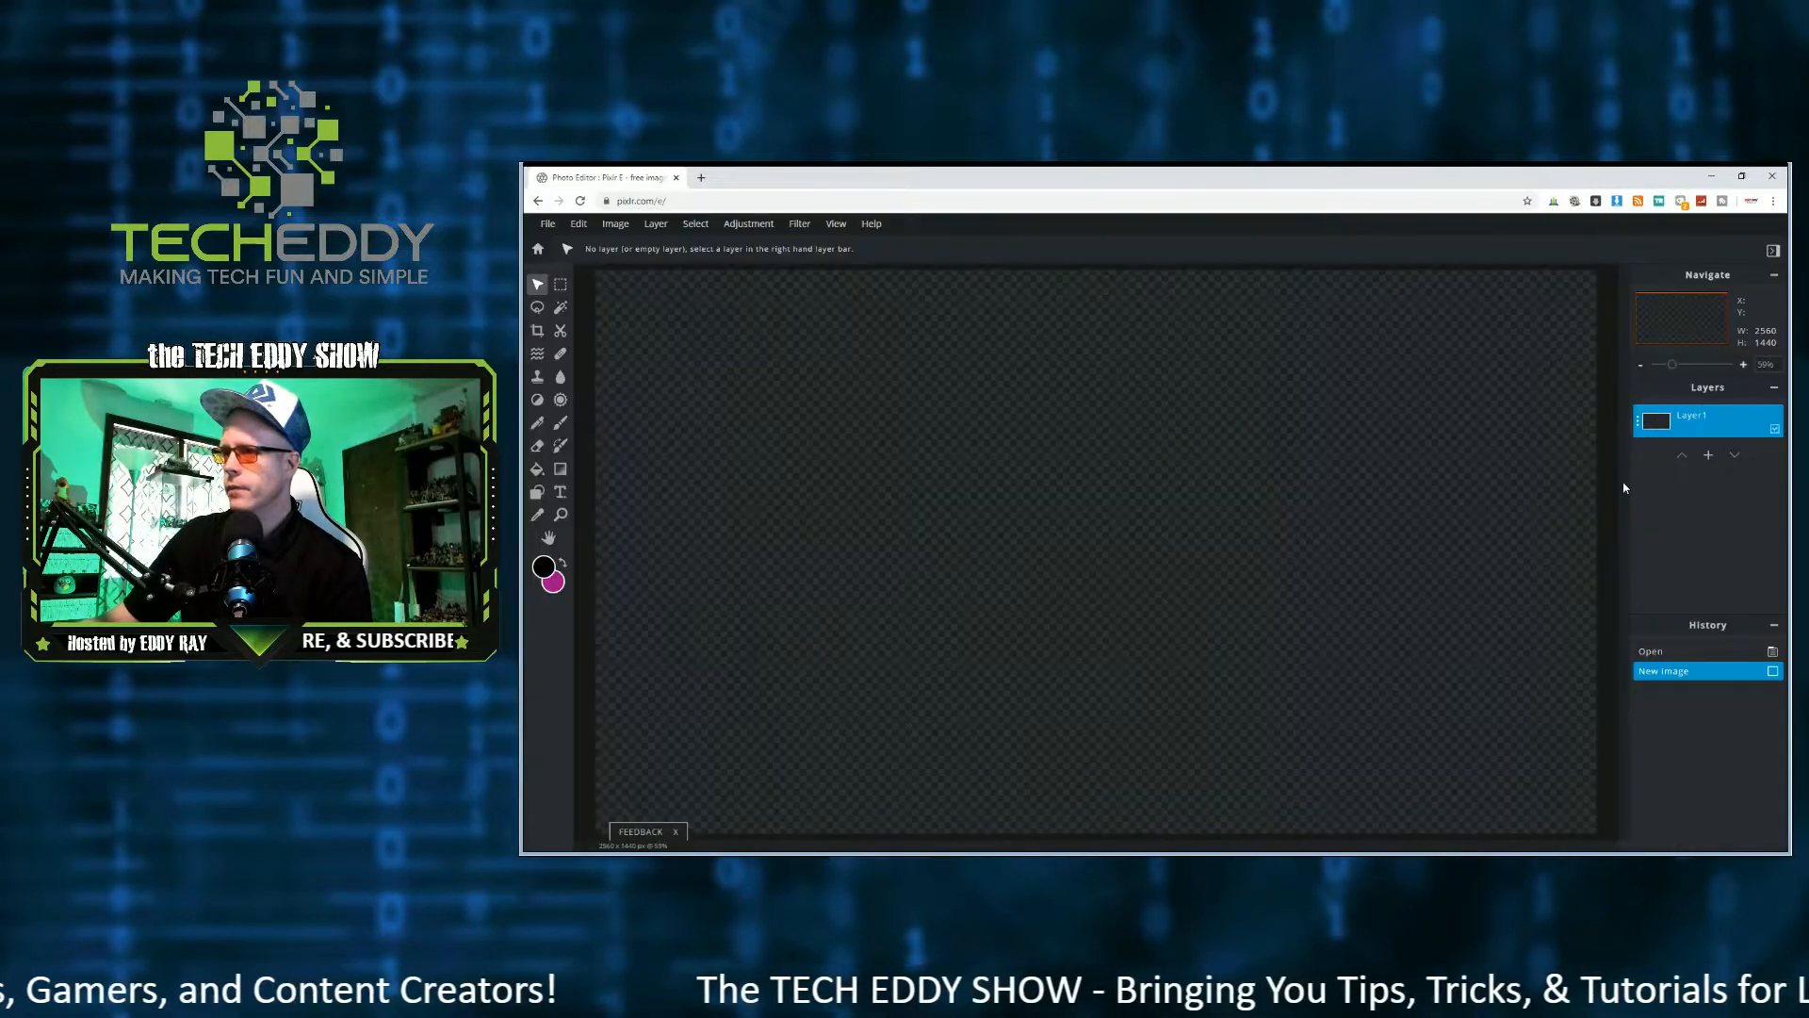
scroll(1162, 489, down, 3)
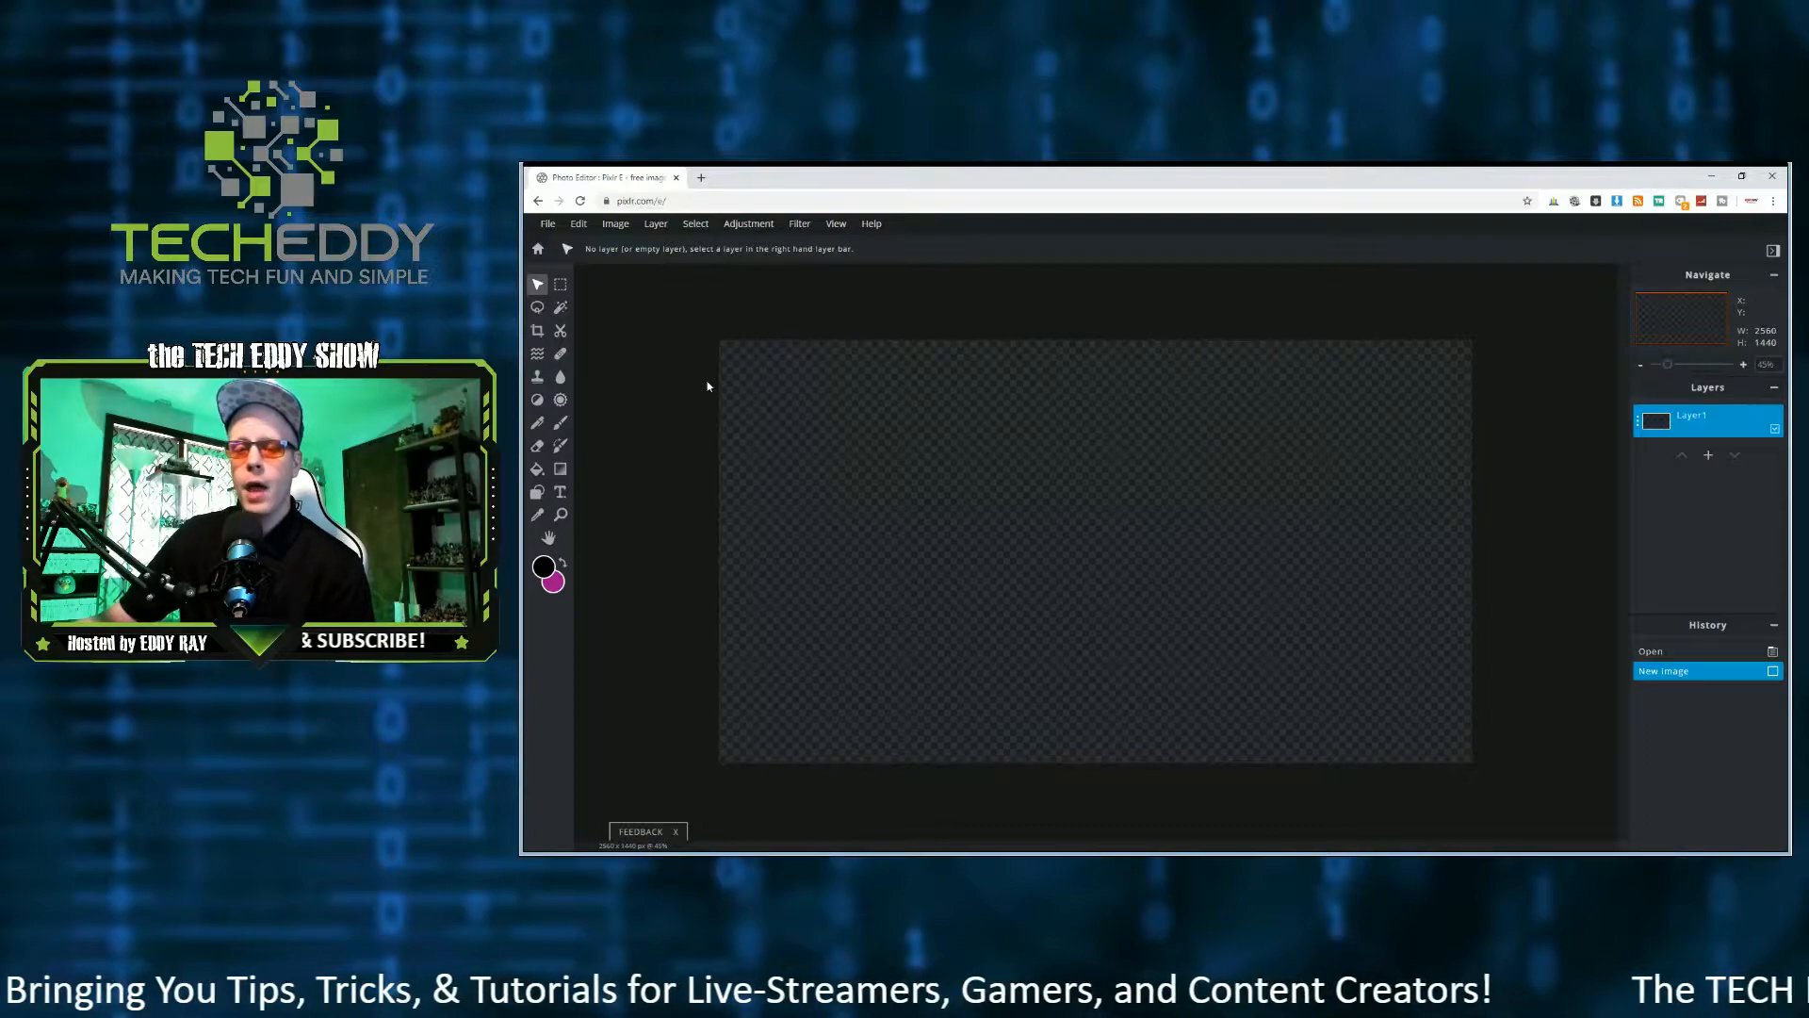
click(547, 224)
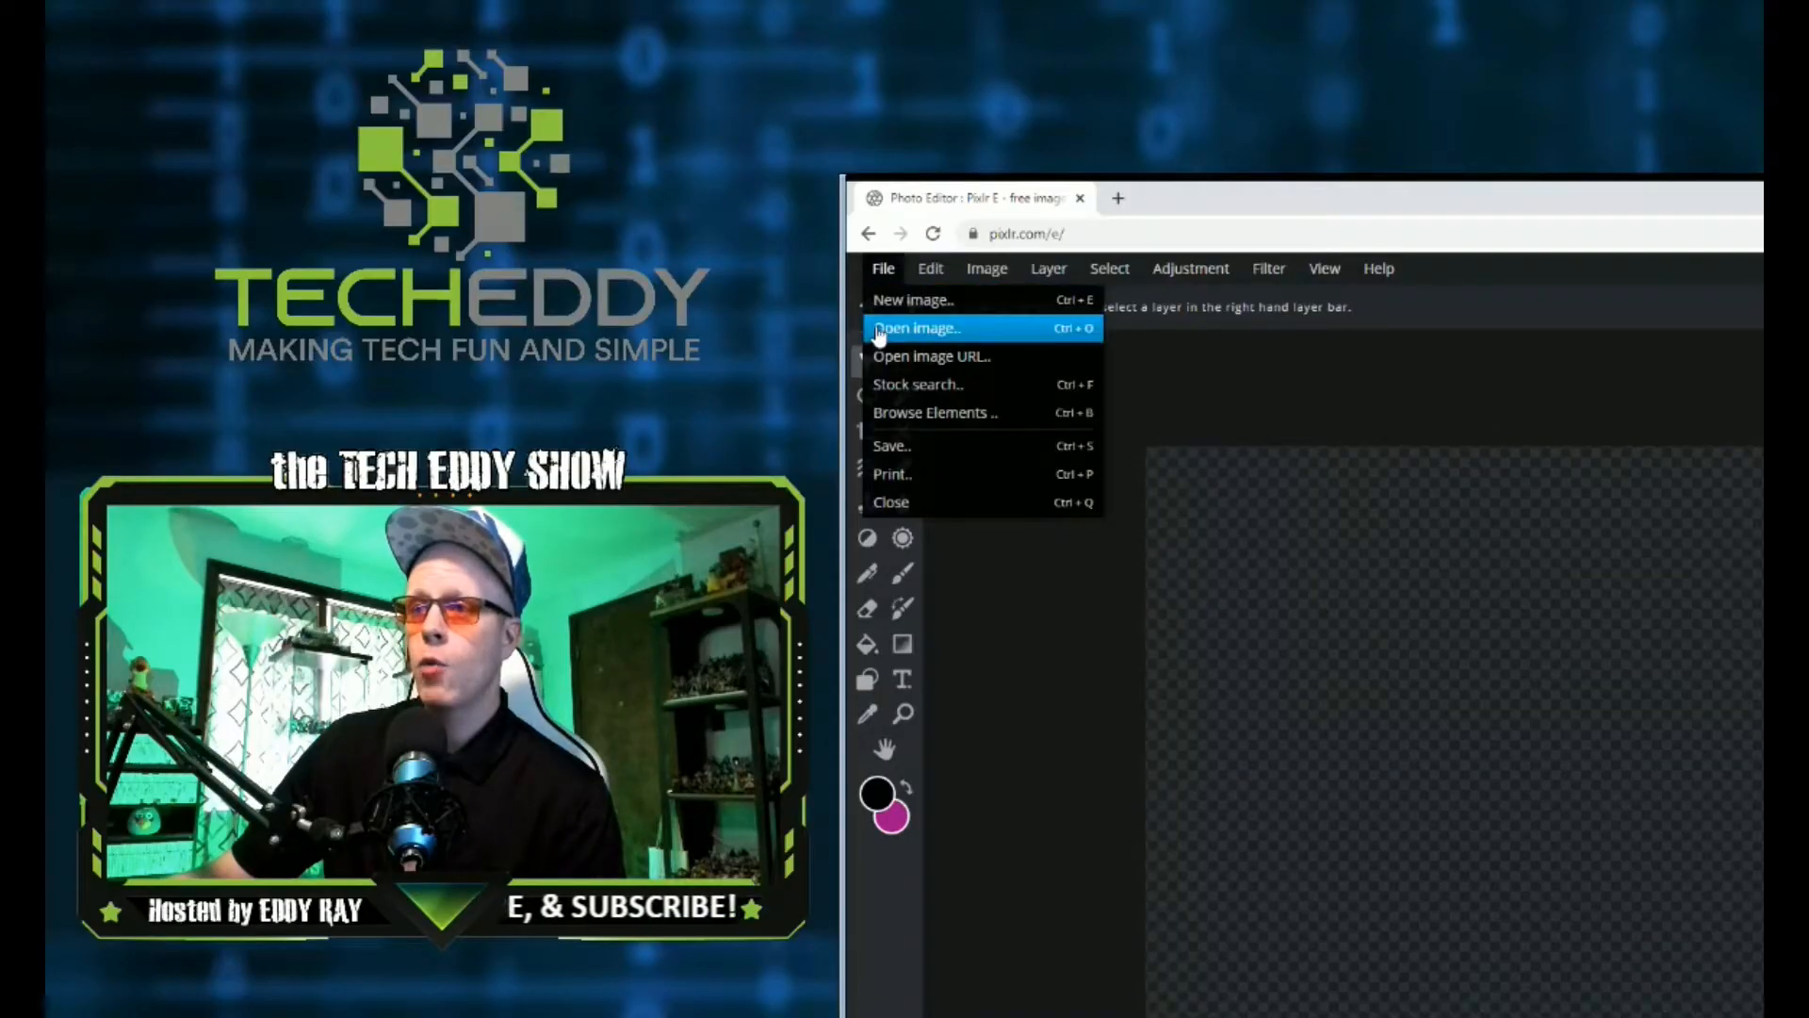
click(880, 331)
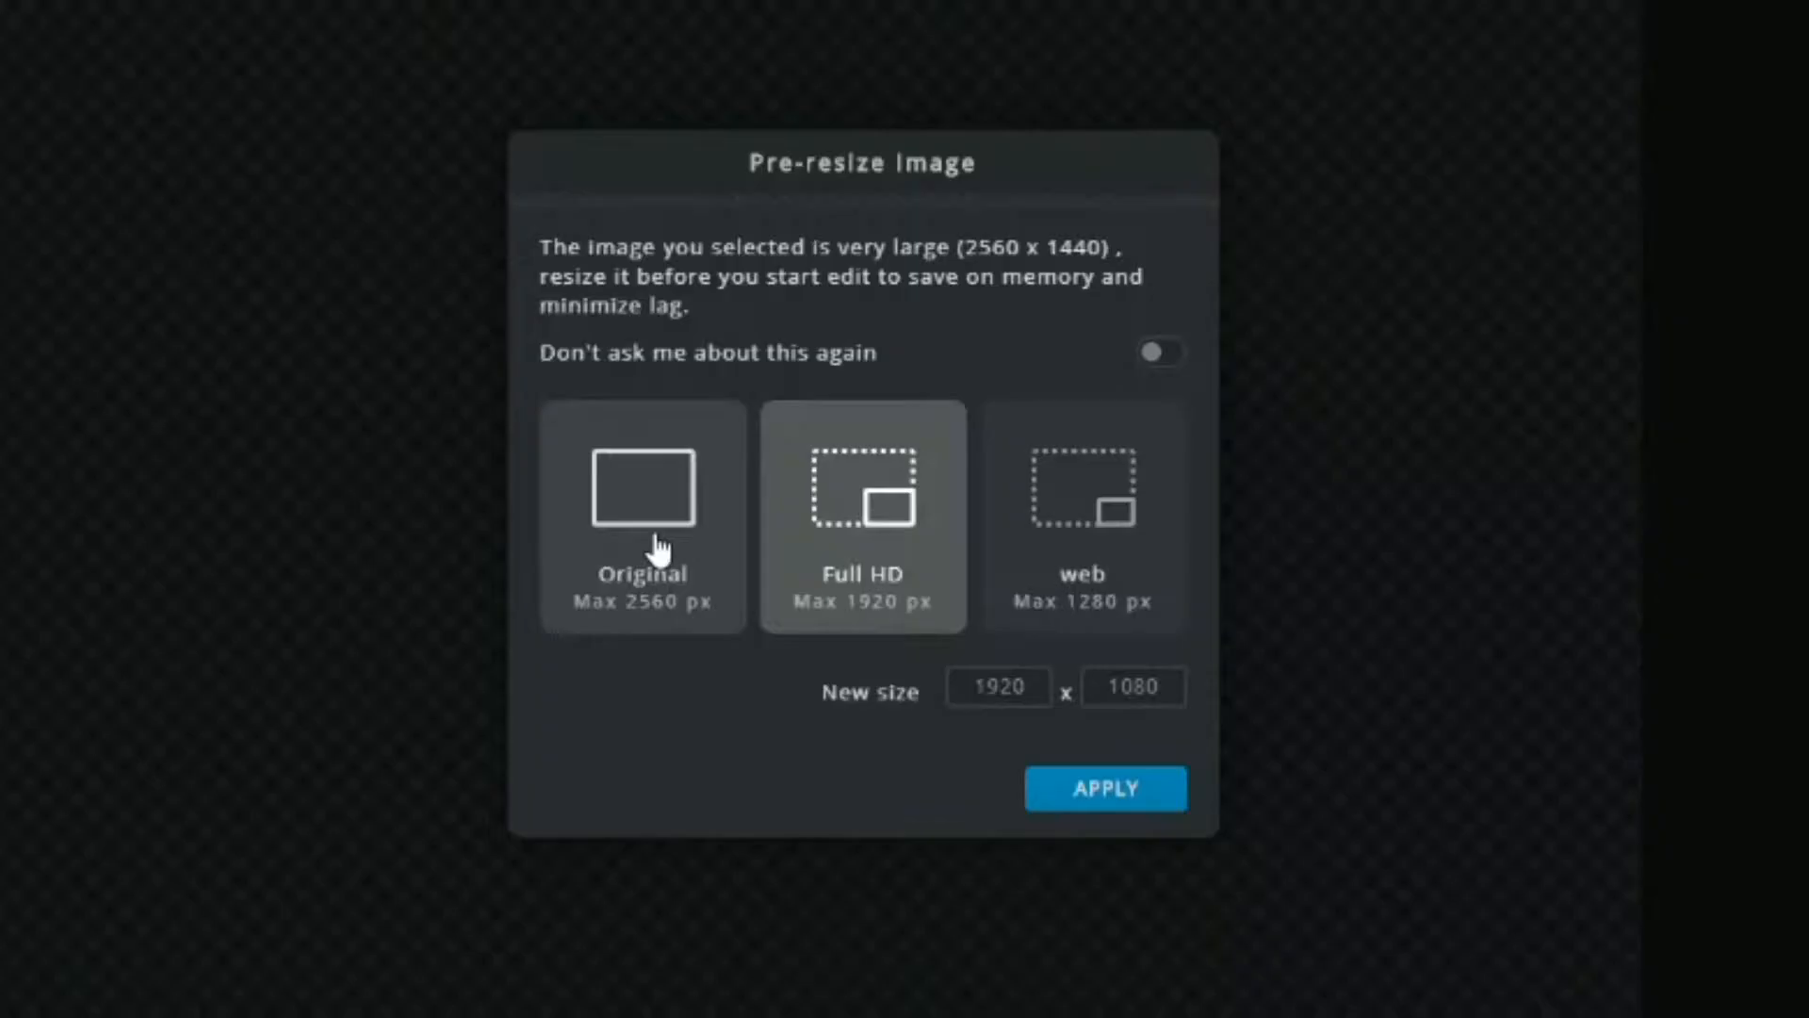
click(1072, 563)
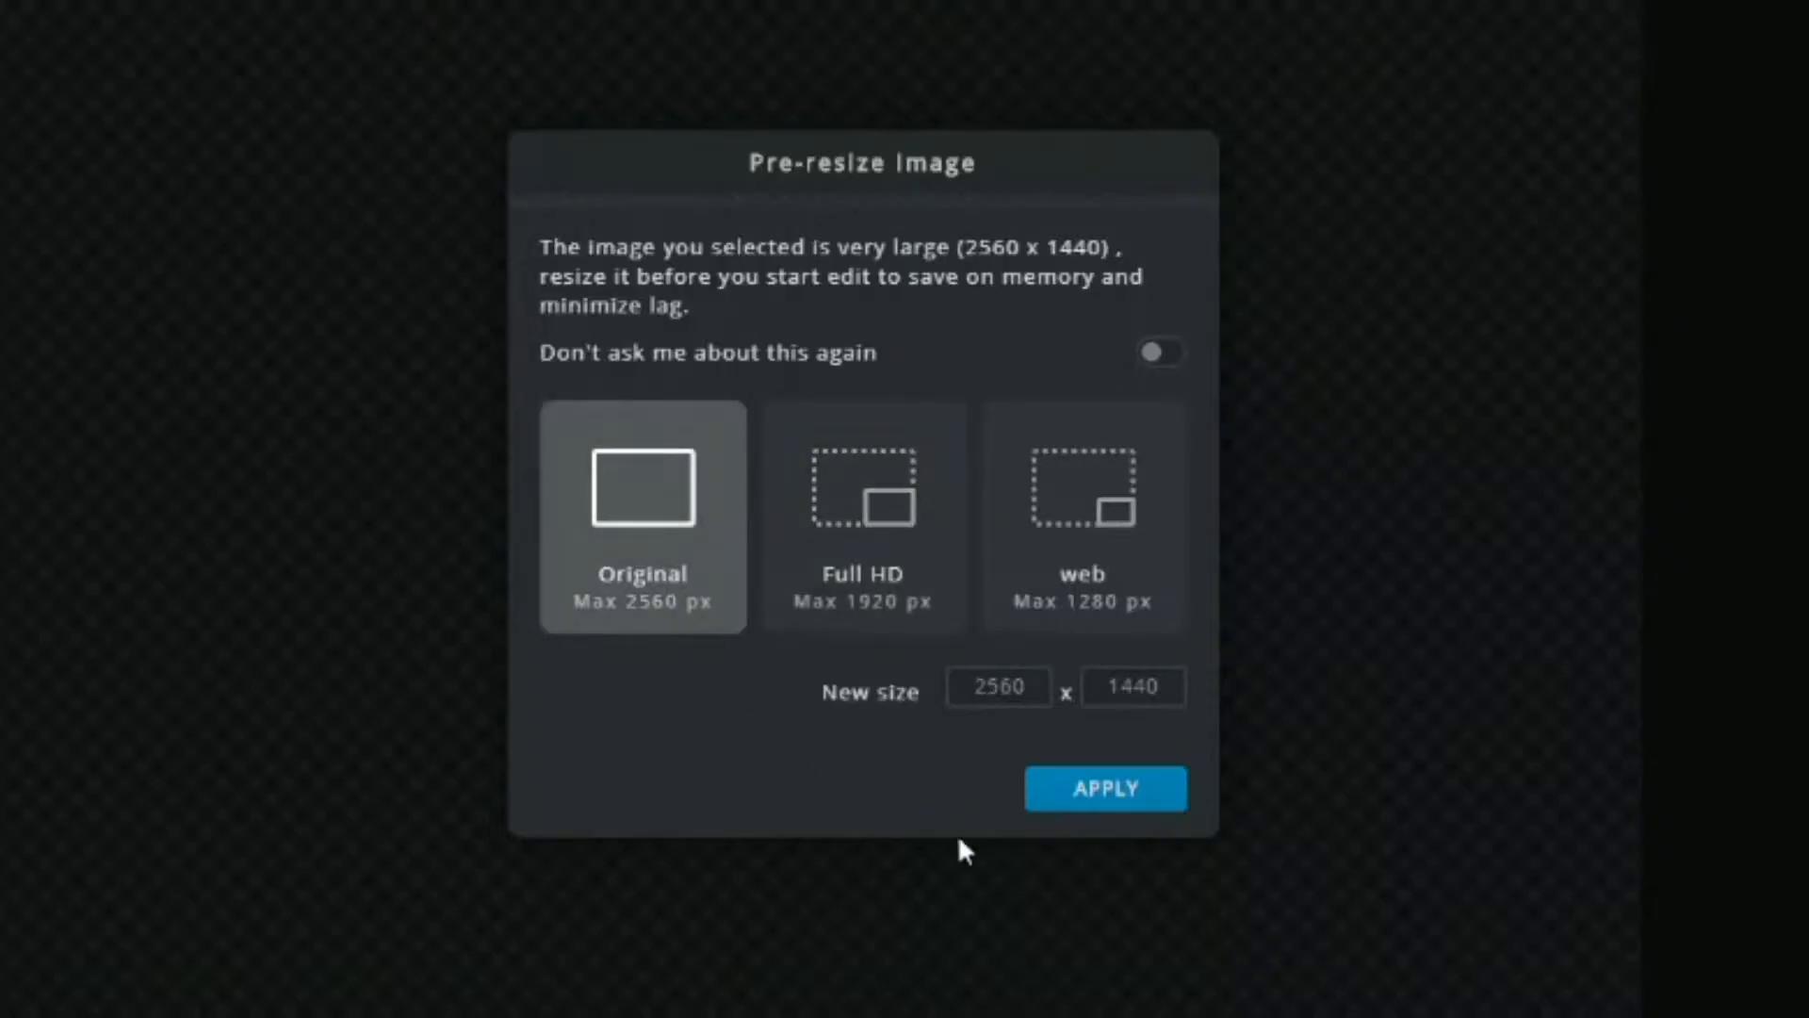
click(1116, 799)
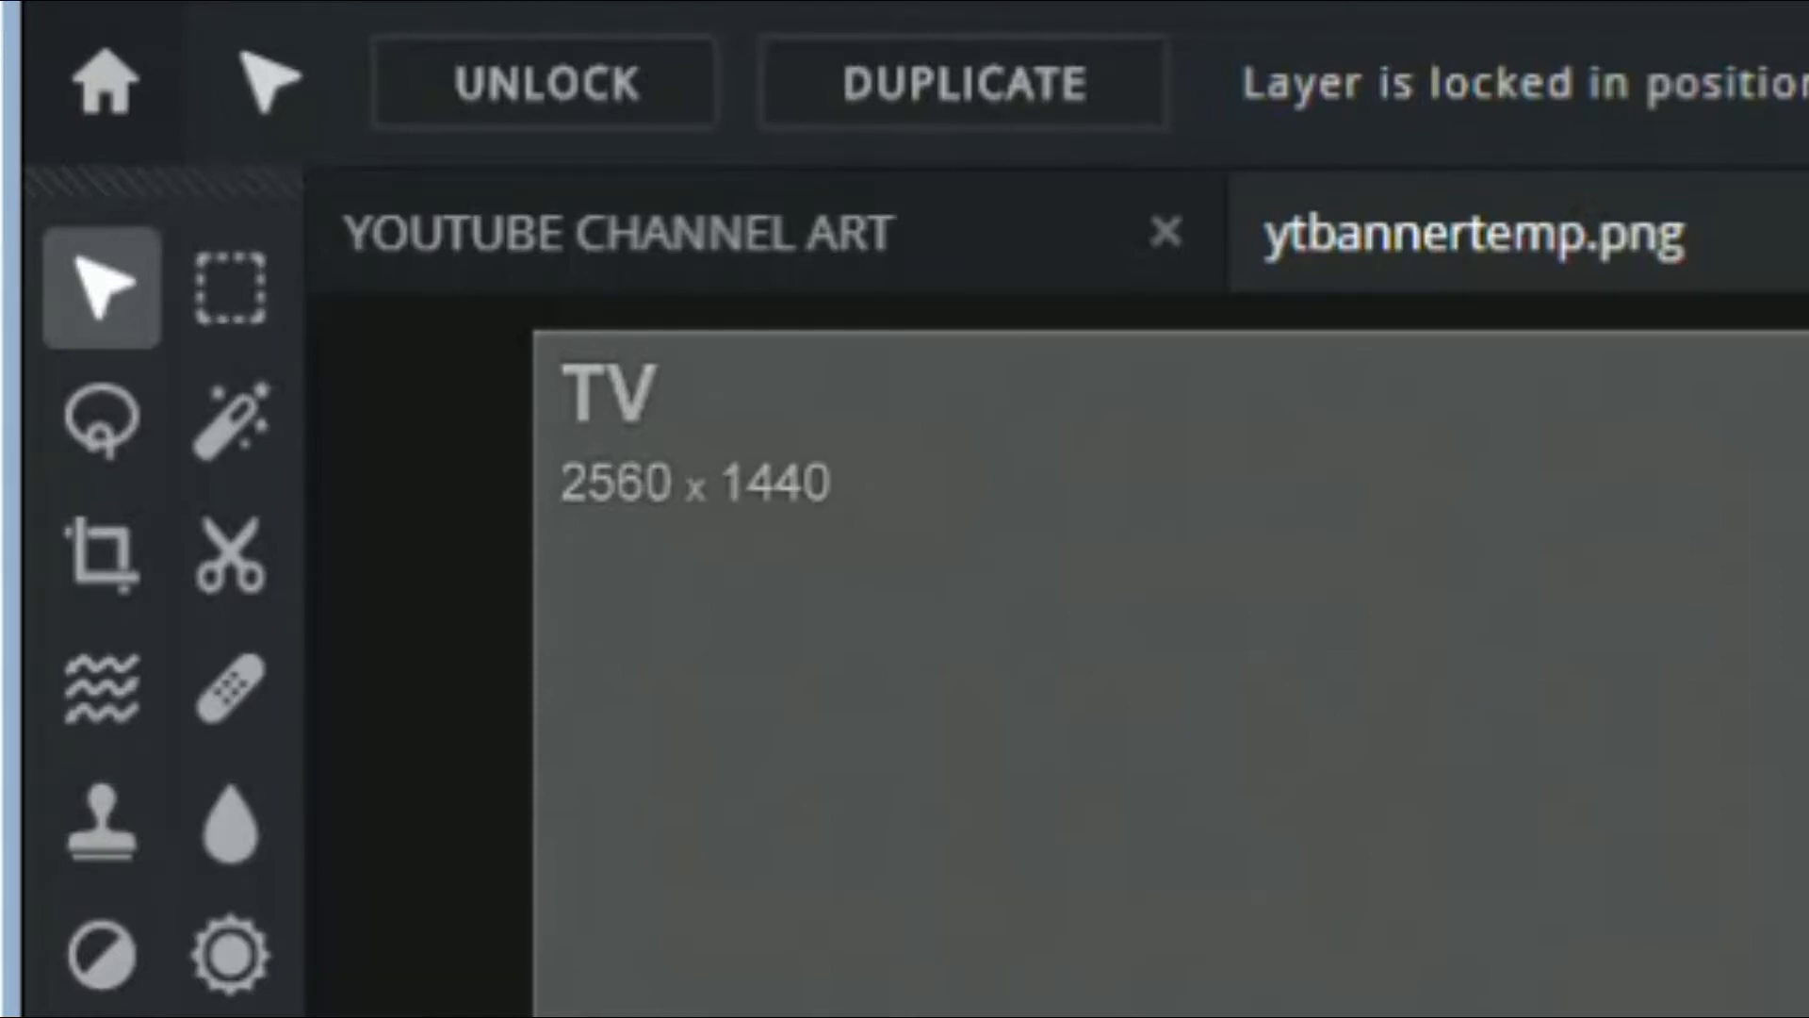
- Select the entire 2560 x 1440 area of the banner template with a rectangular marquee and cut it
click(250, 323)
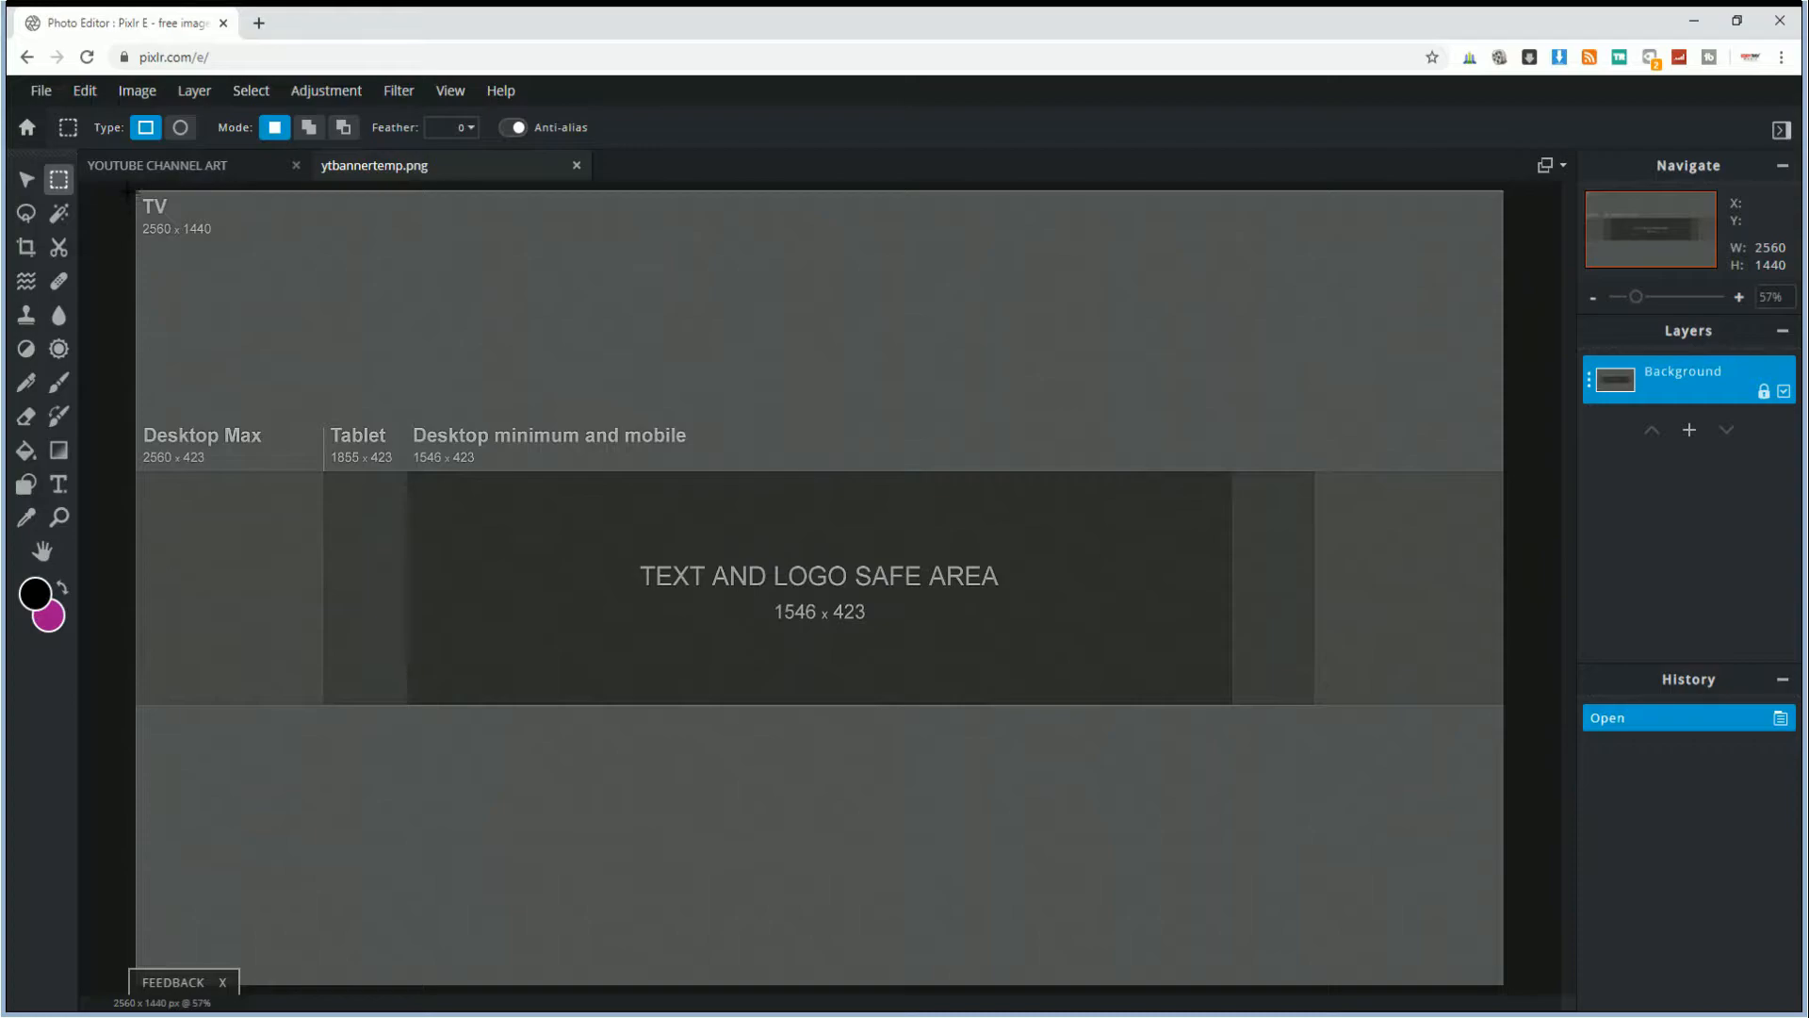
drag(115, 186, 1477, 855)
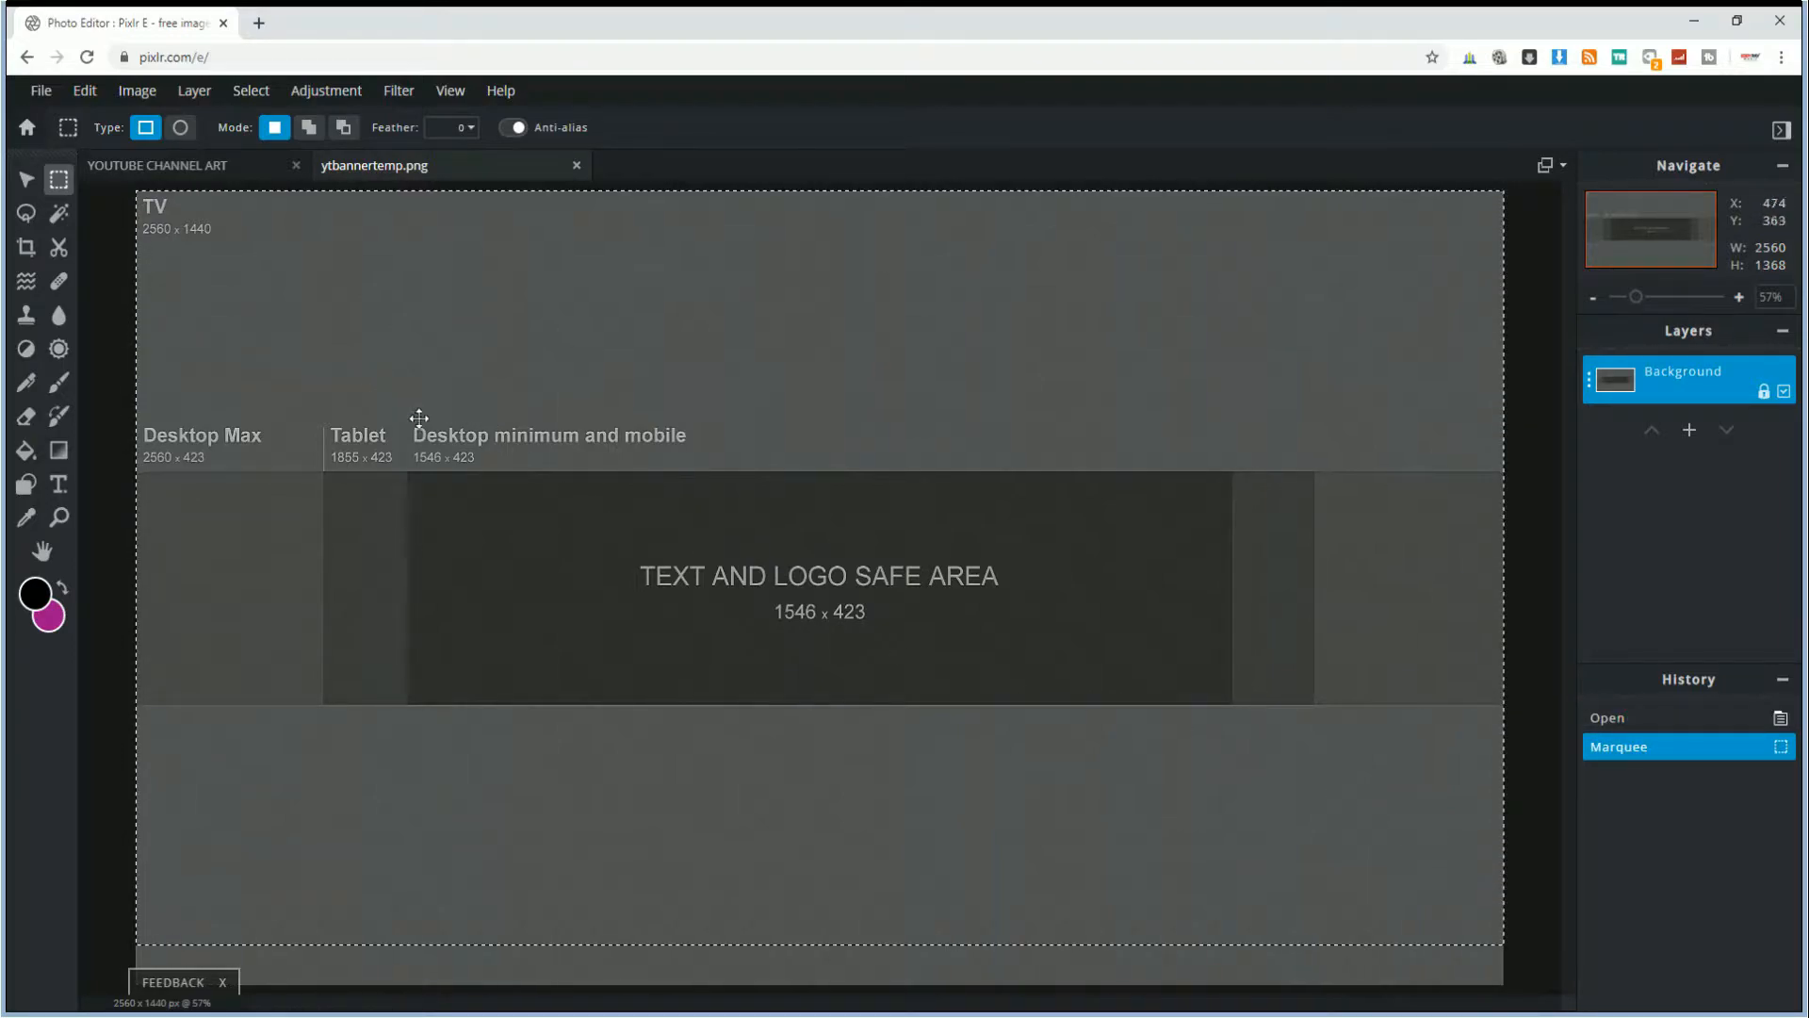
scroll(493, 477, down, 1)
click(207, 275)
drag(208, 275, 1512, 970)
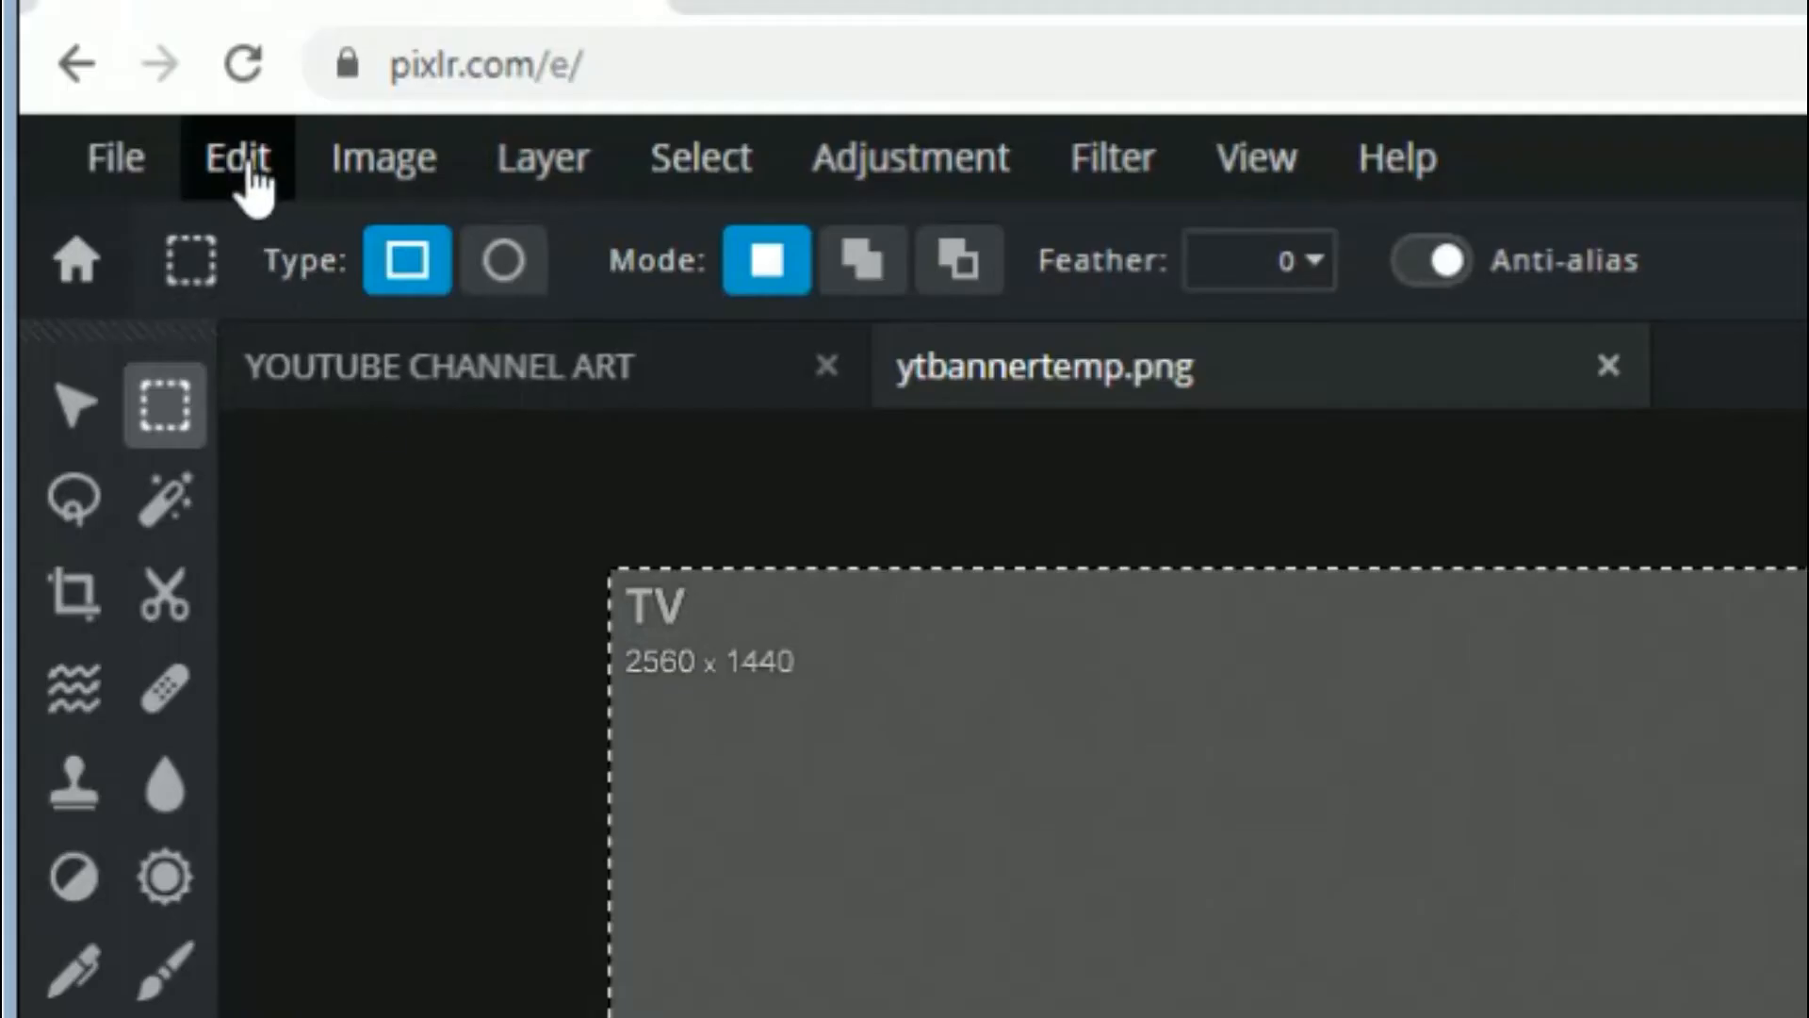
click(86, 92)
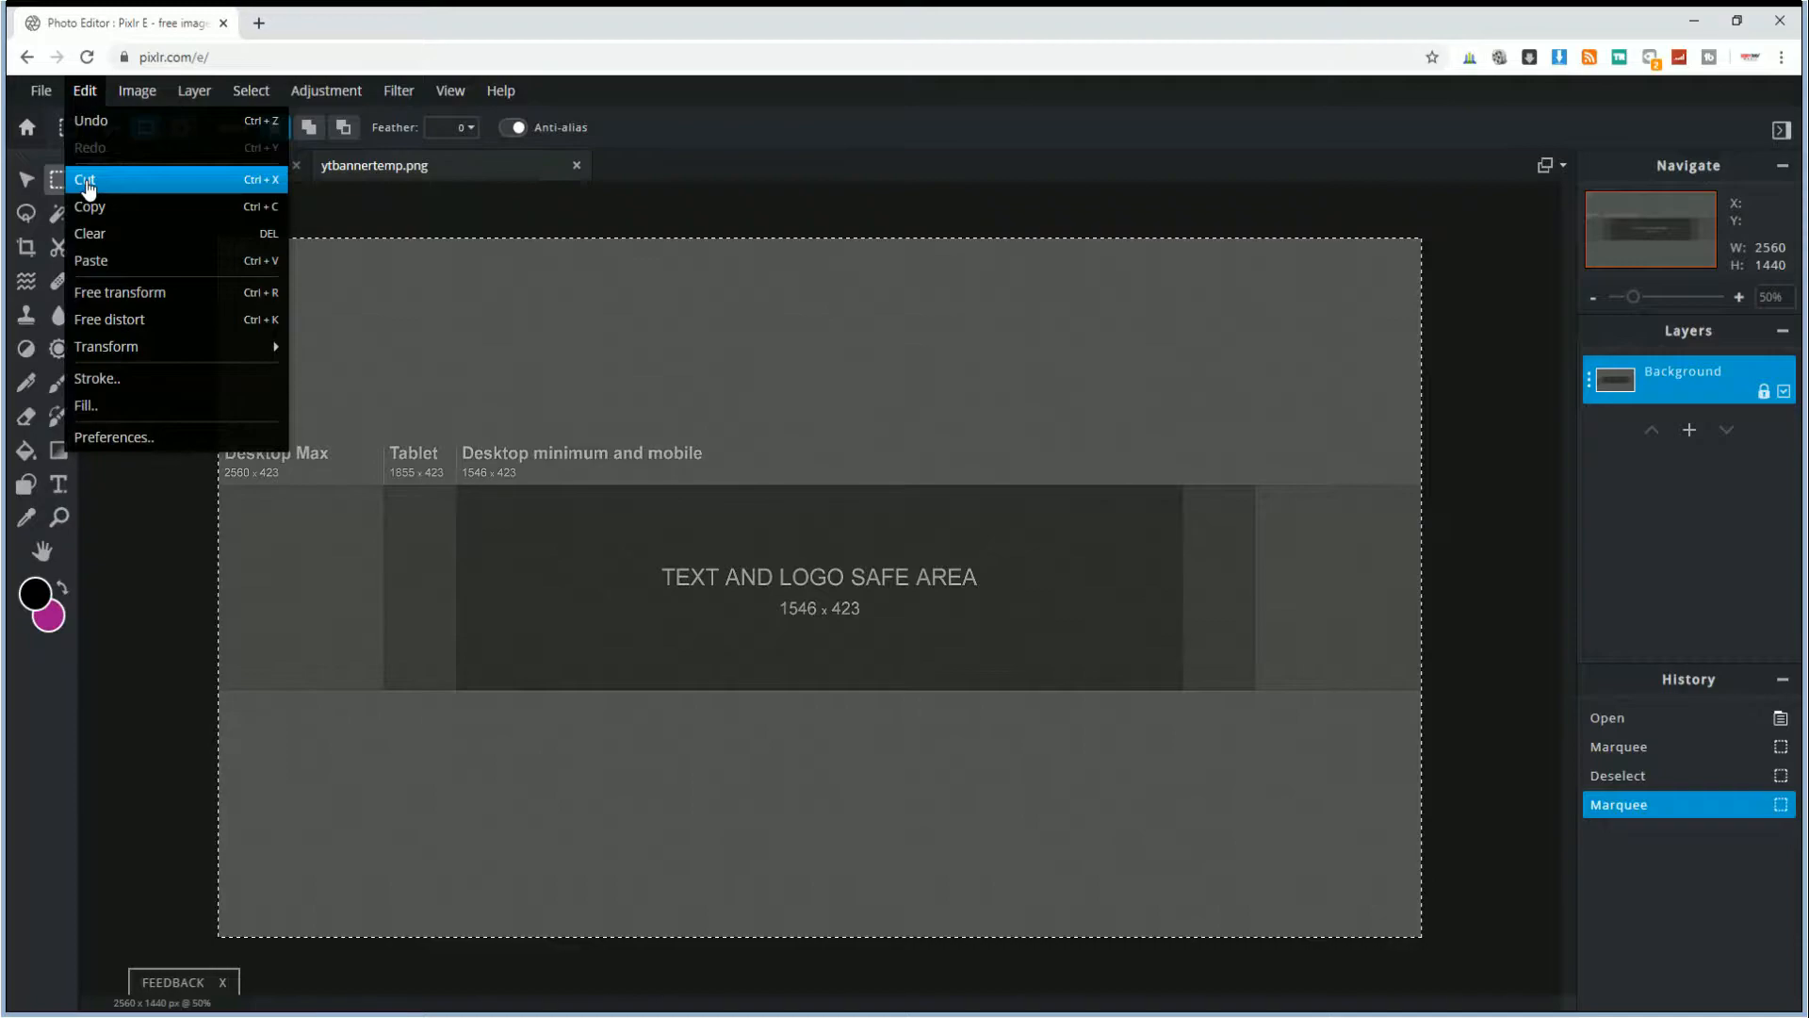
click(248, 414)
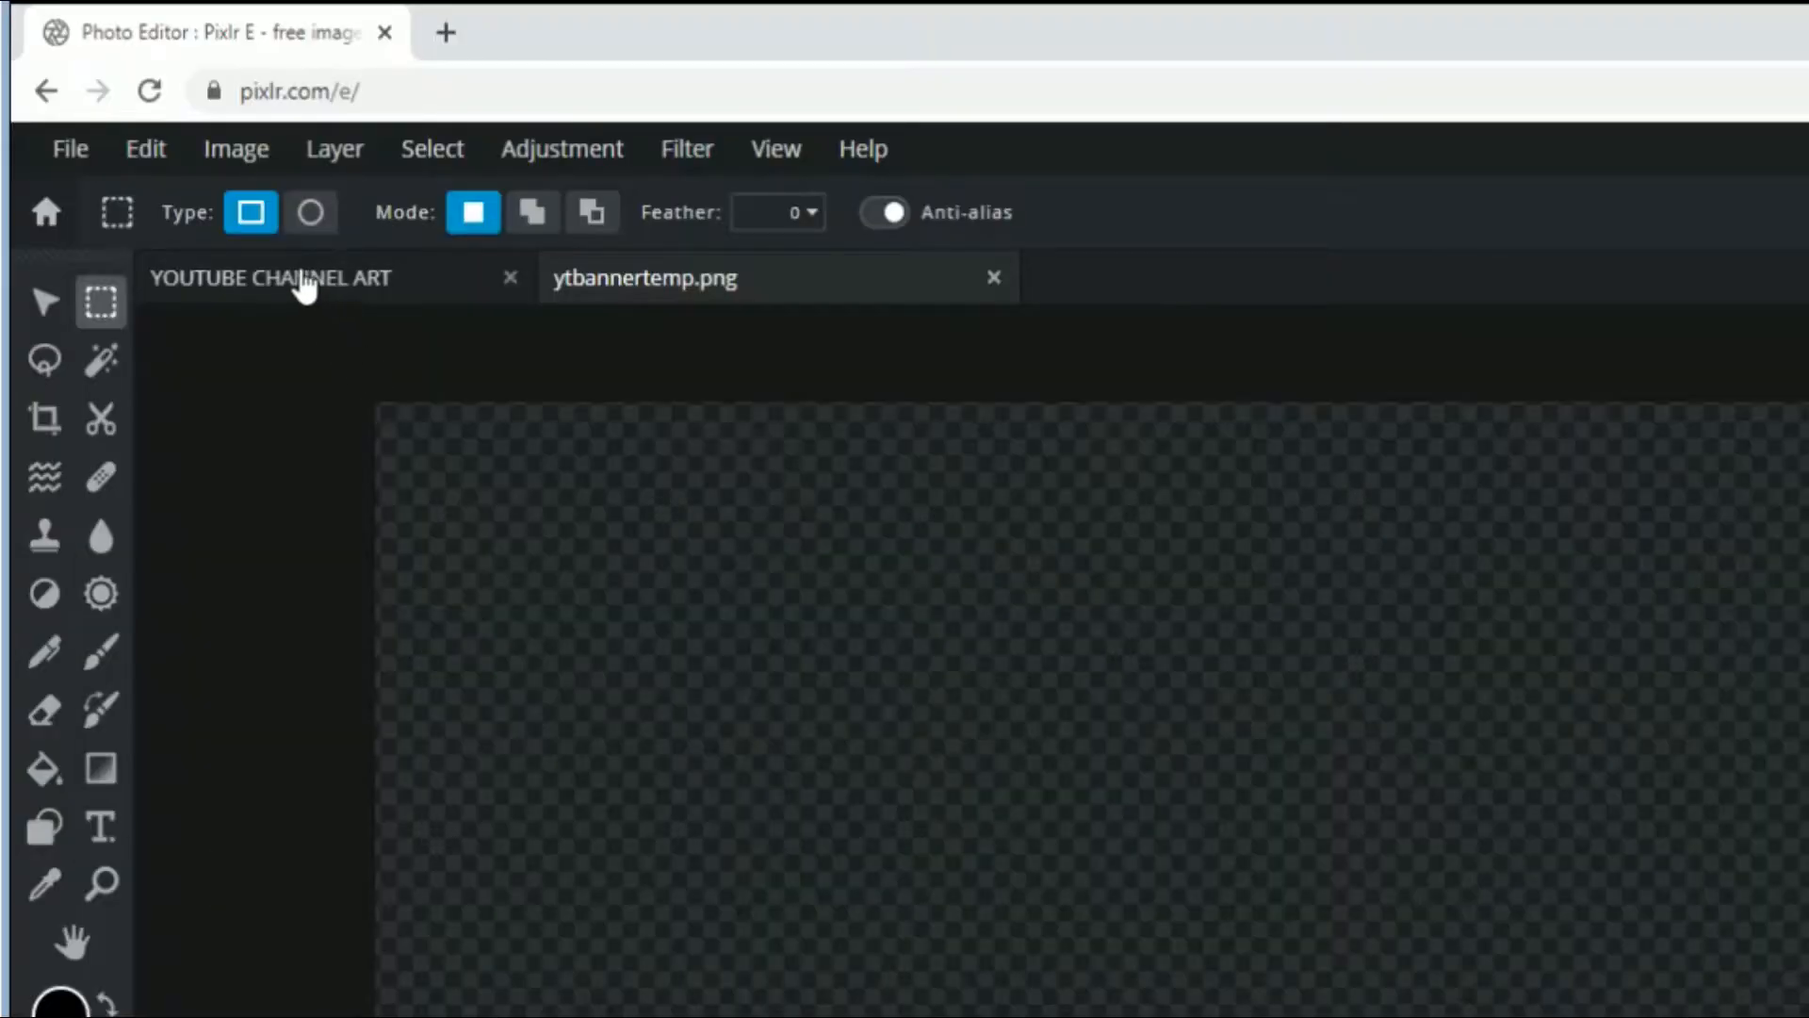
- Paste the cut template into the YOUTUBE CHANNEL ART image as a layer above Layer1
click(290, 281)
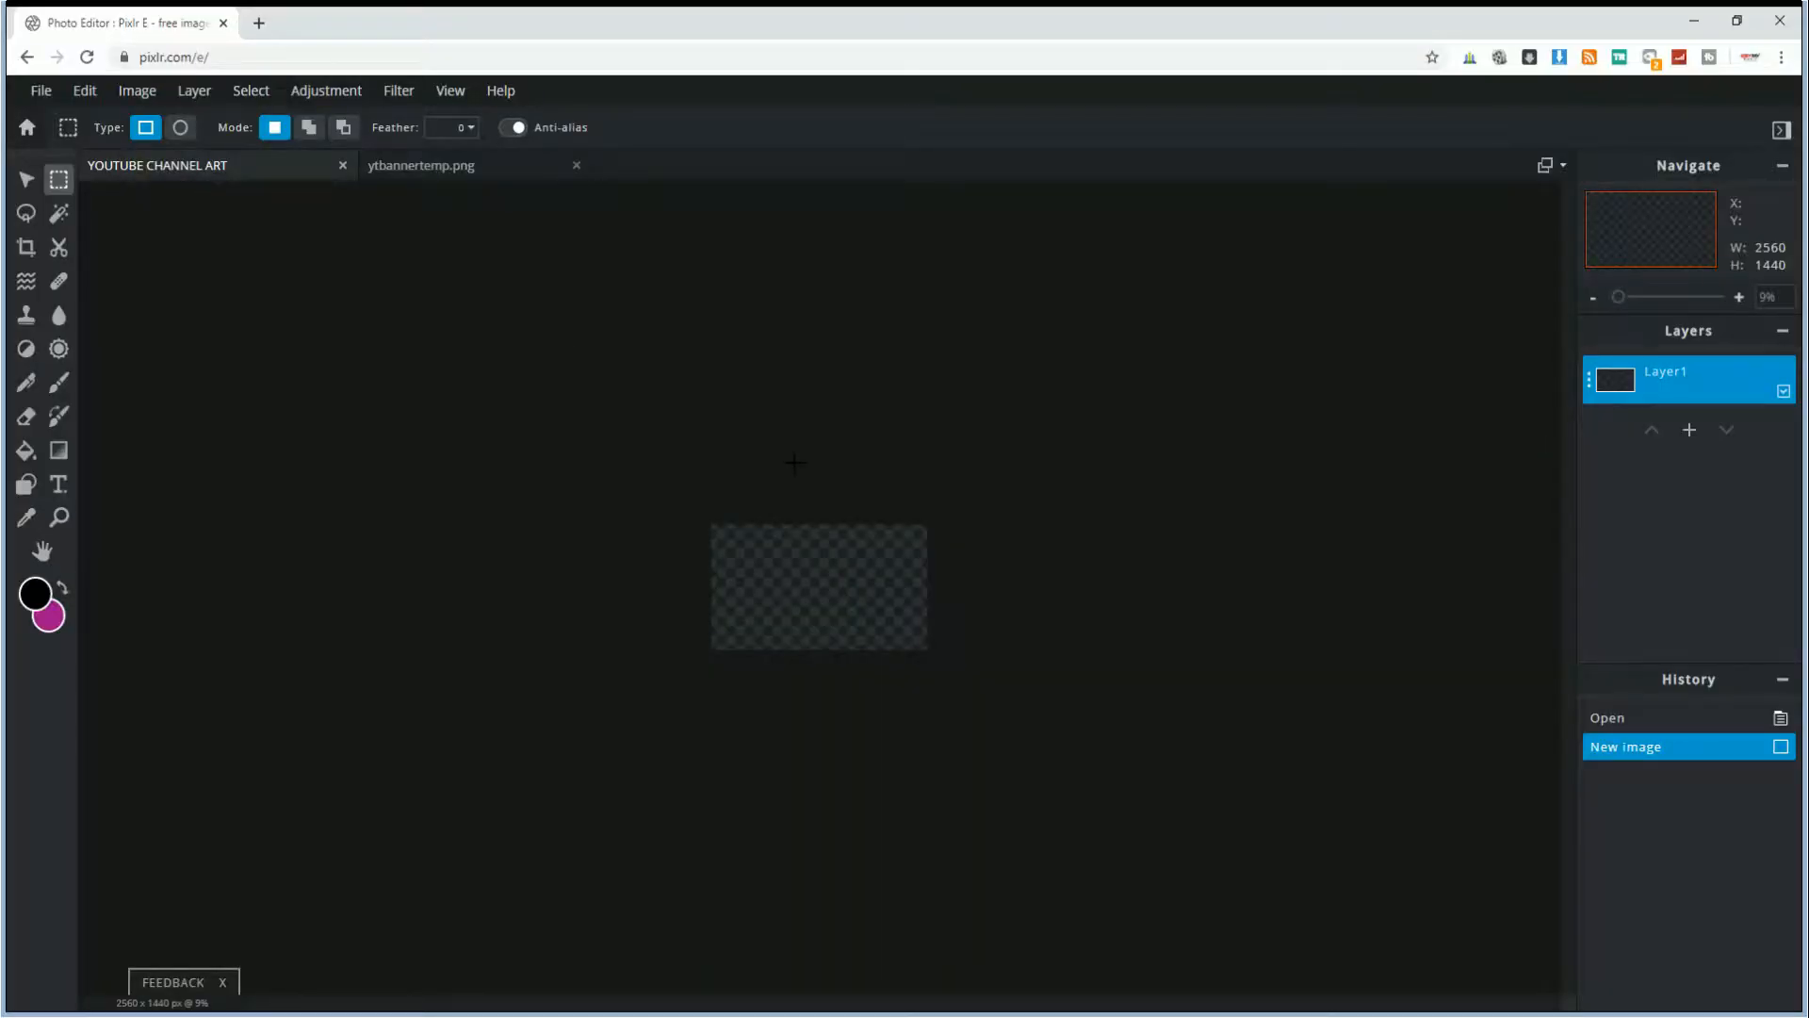
scroll(794, 463, up, 1)
scroll(807, 474, up, 3)
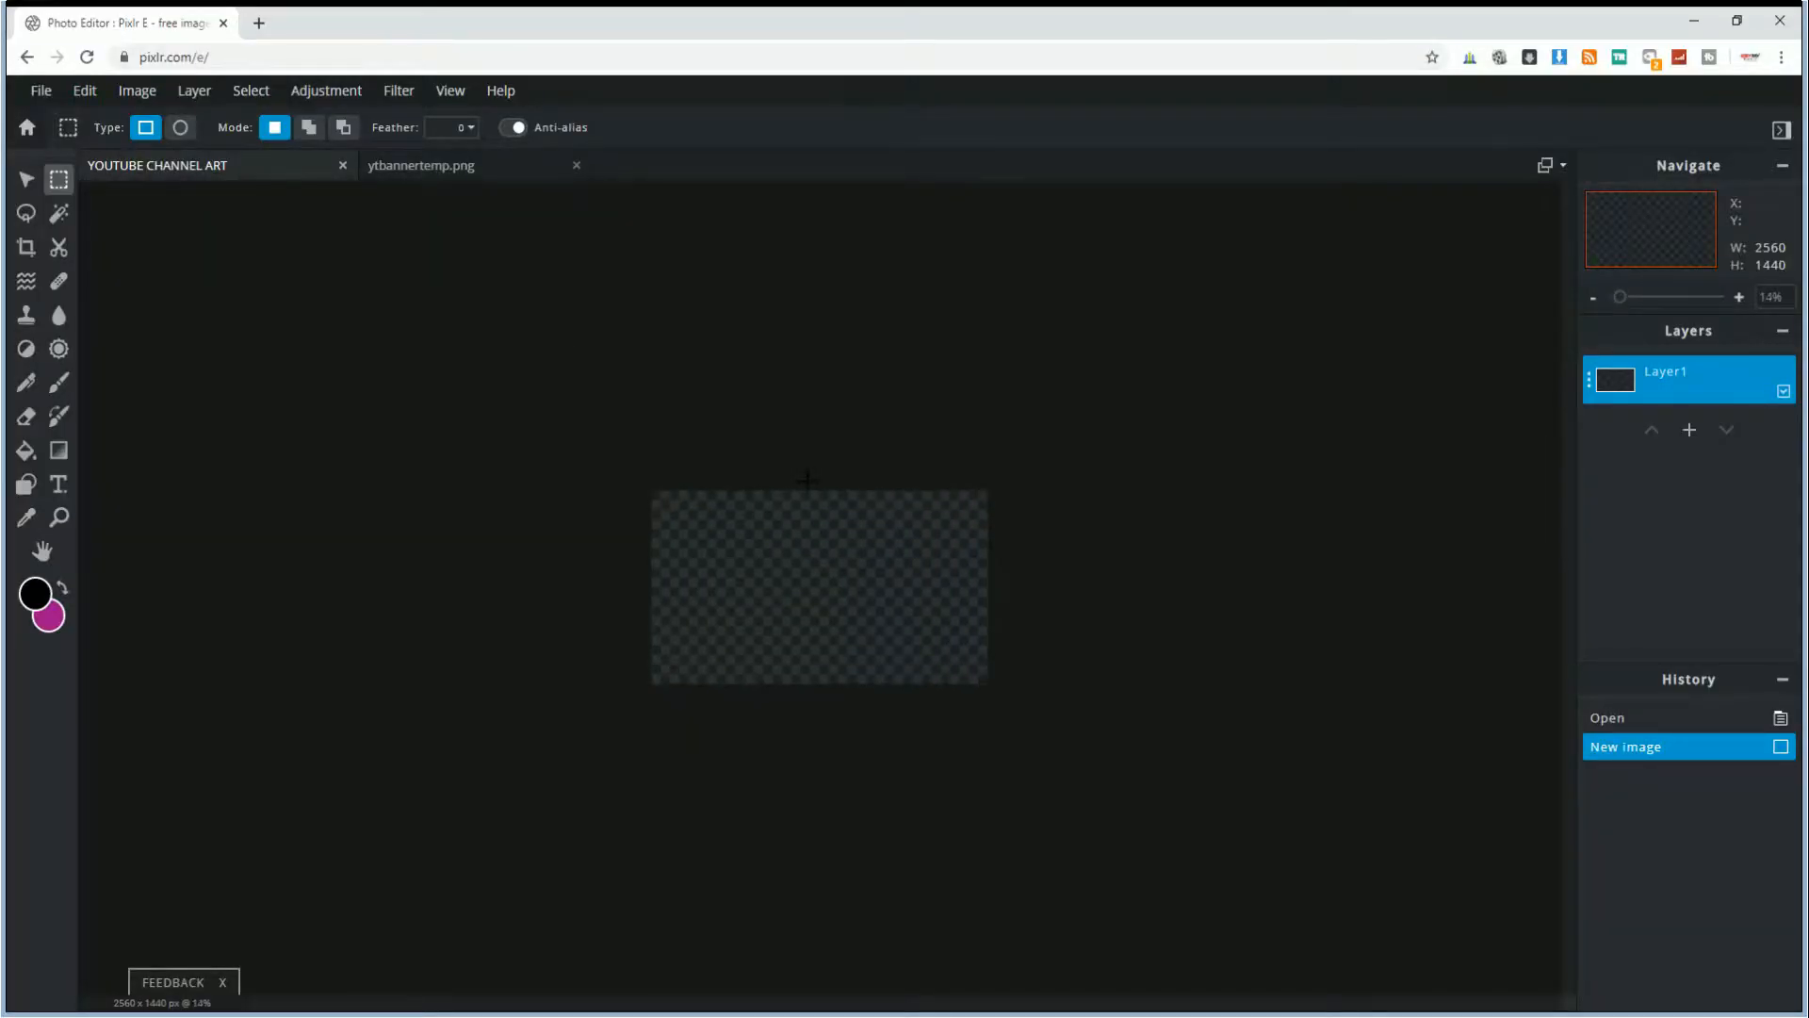
click(85, 101)
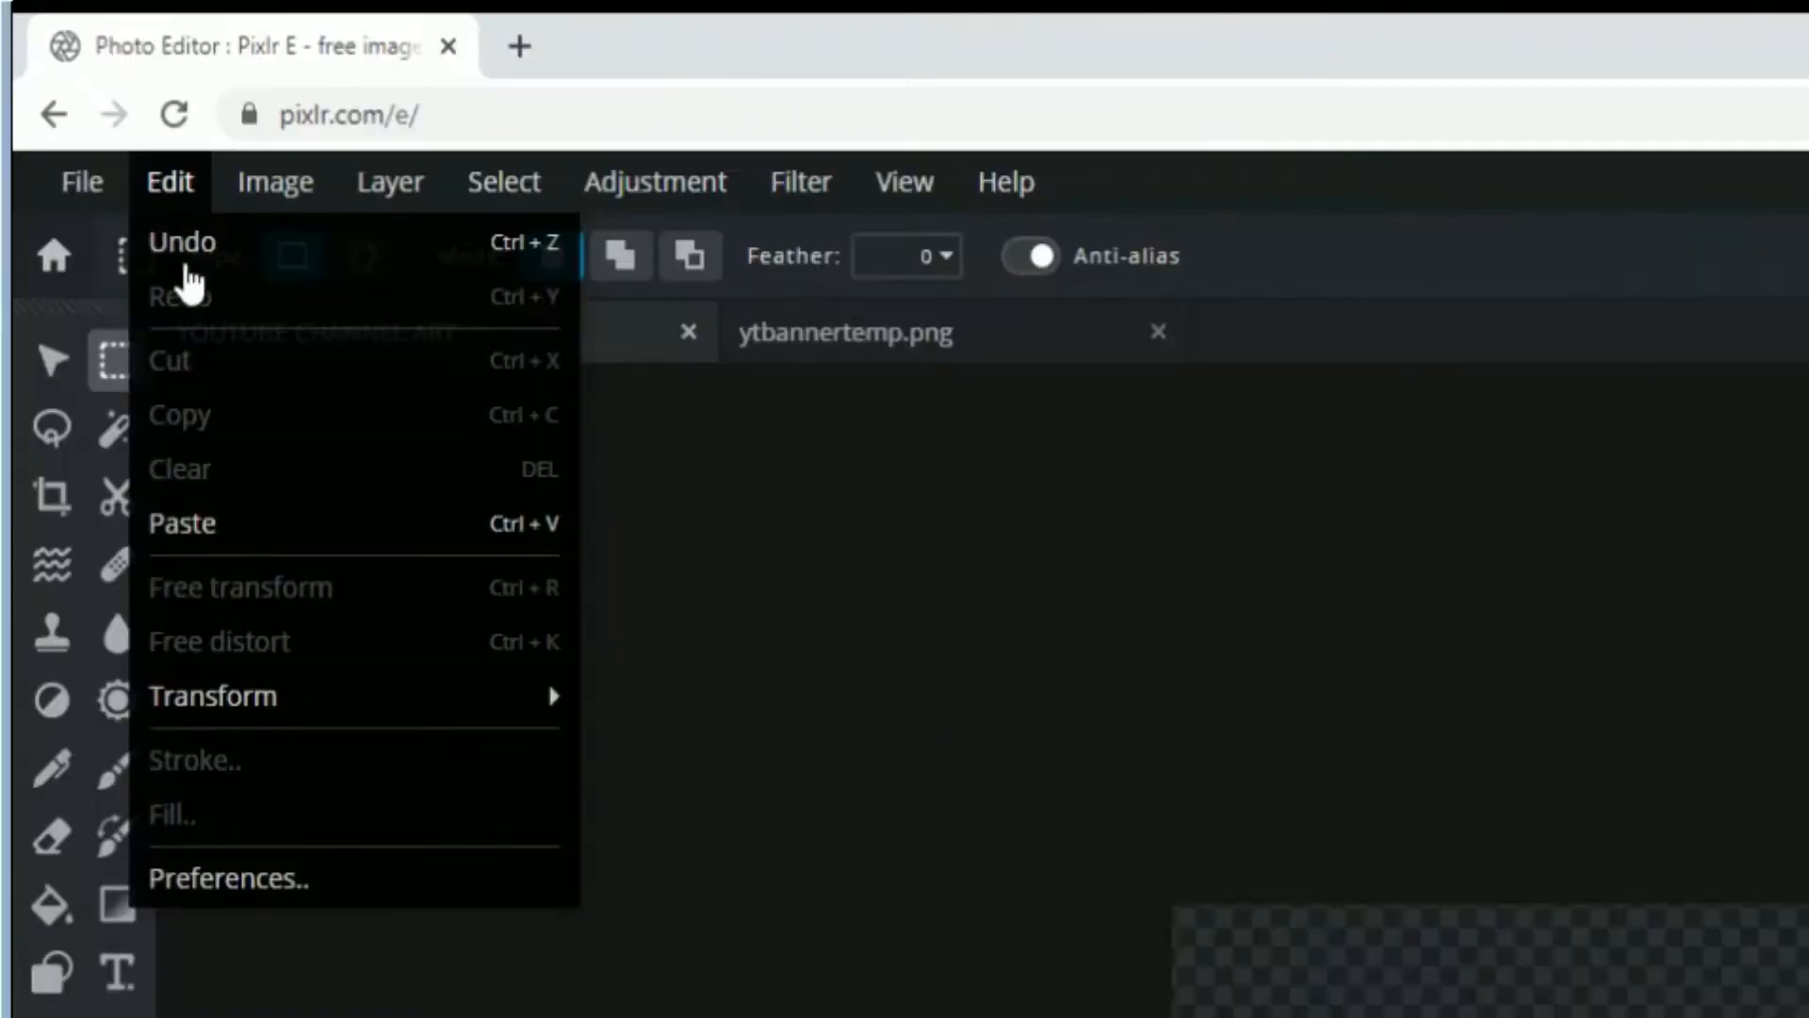
click(92, 256)
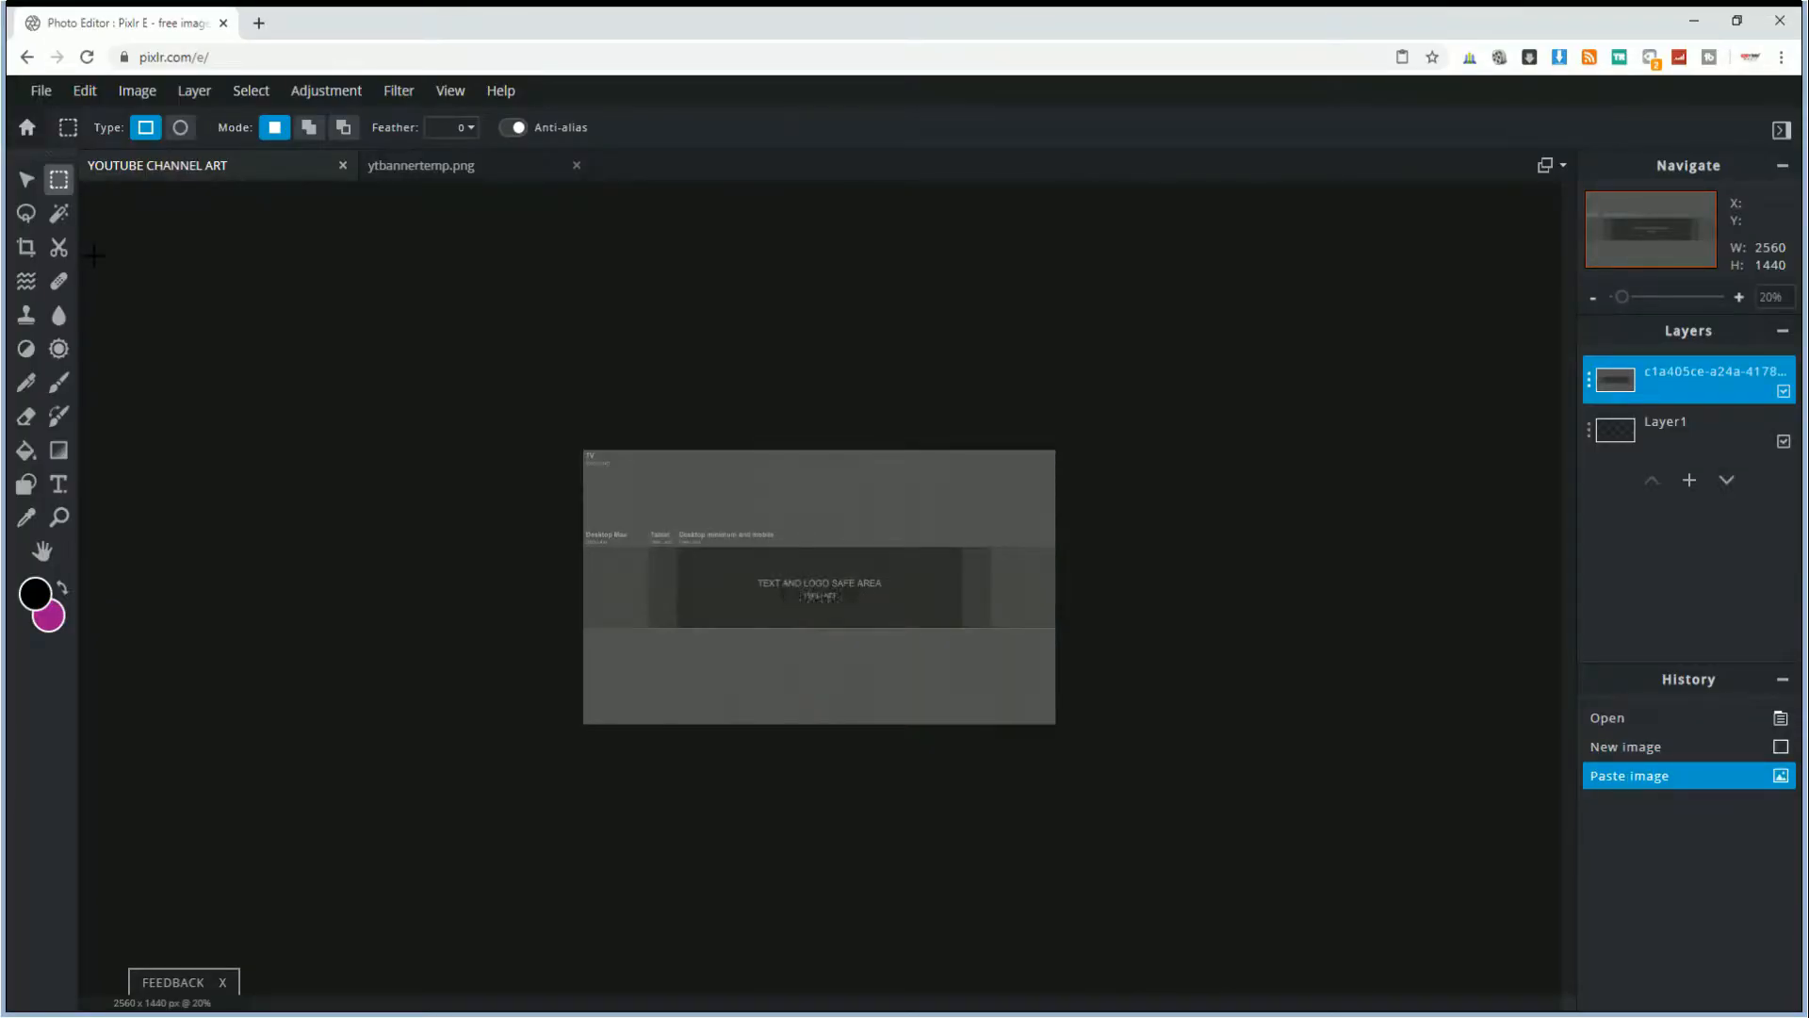
scroll(1029, 472, up, 4)
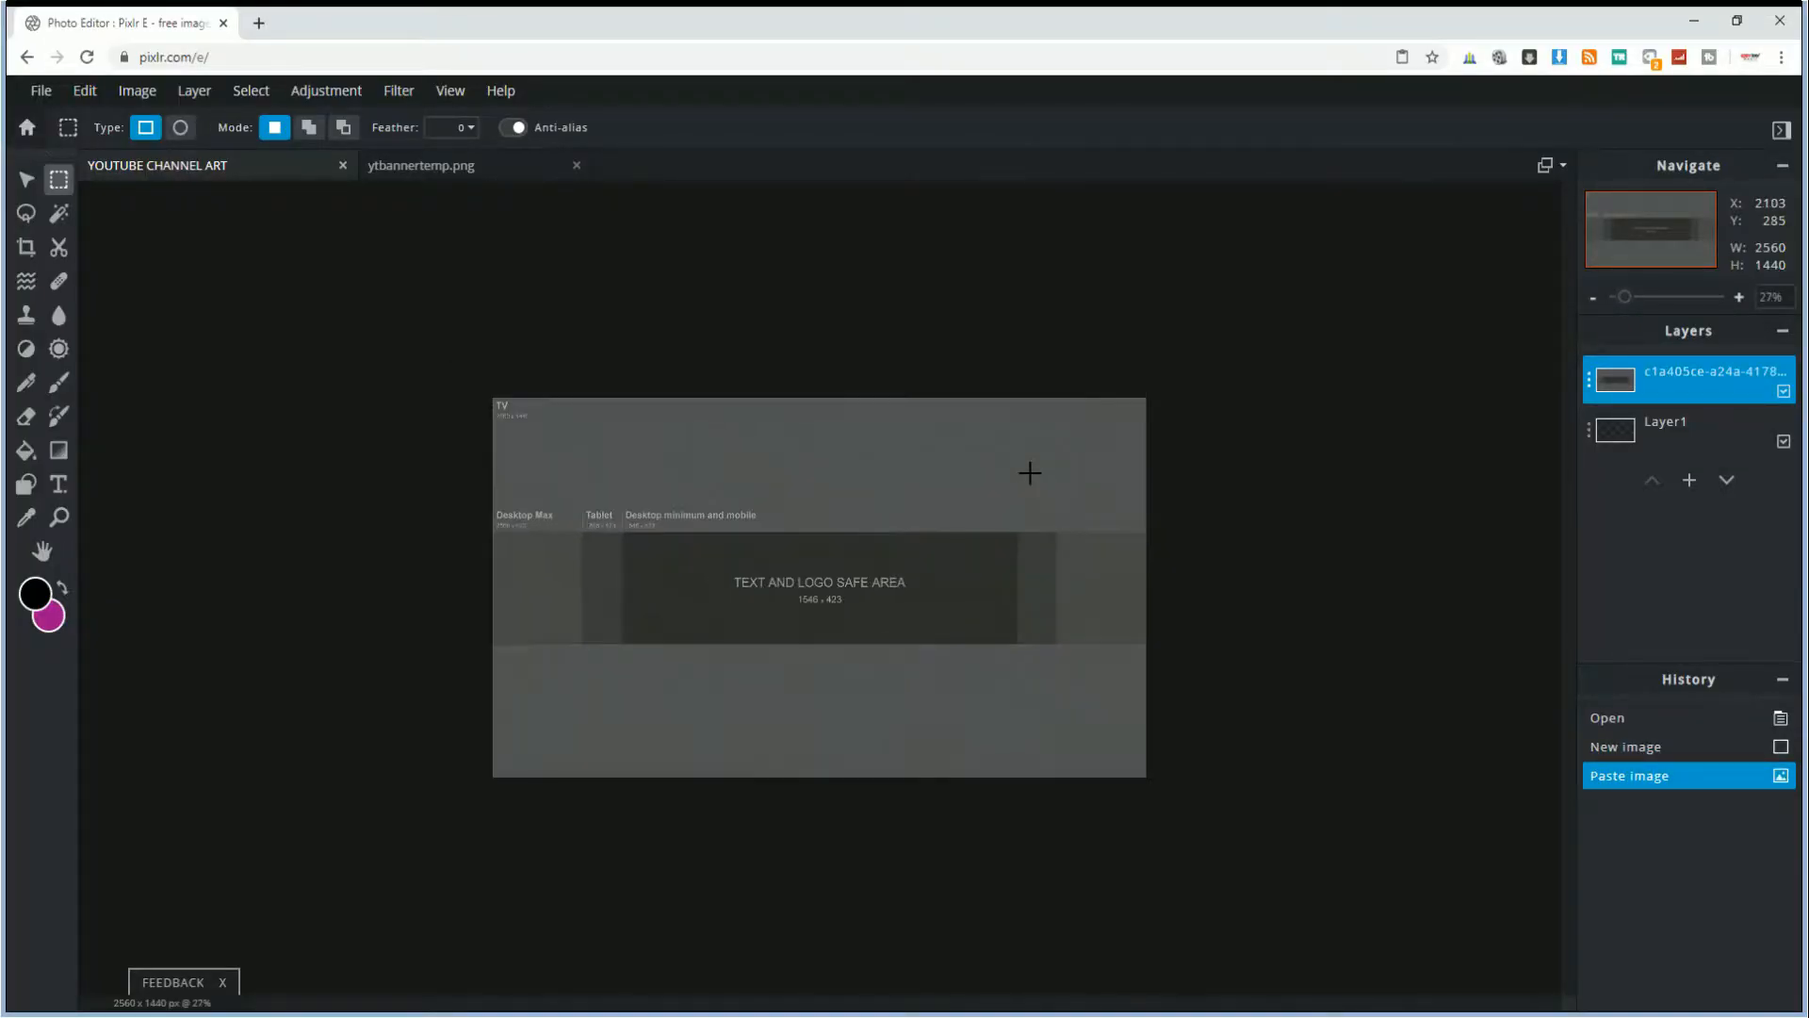
scroll(1030, 472, up, 1)
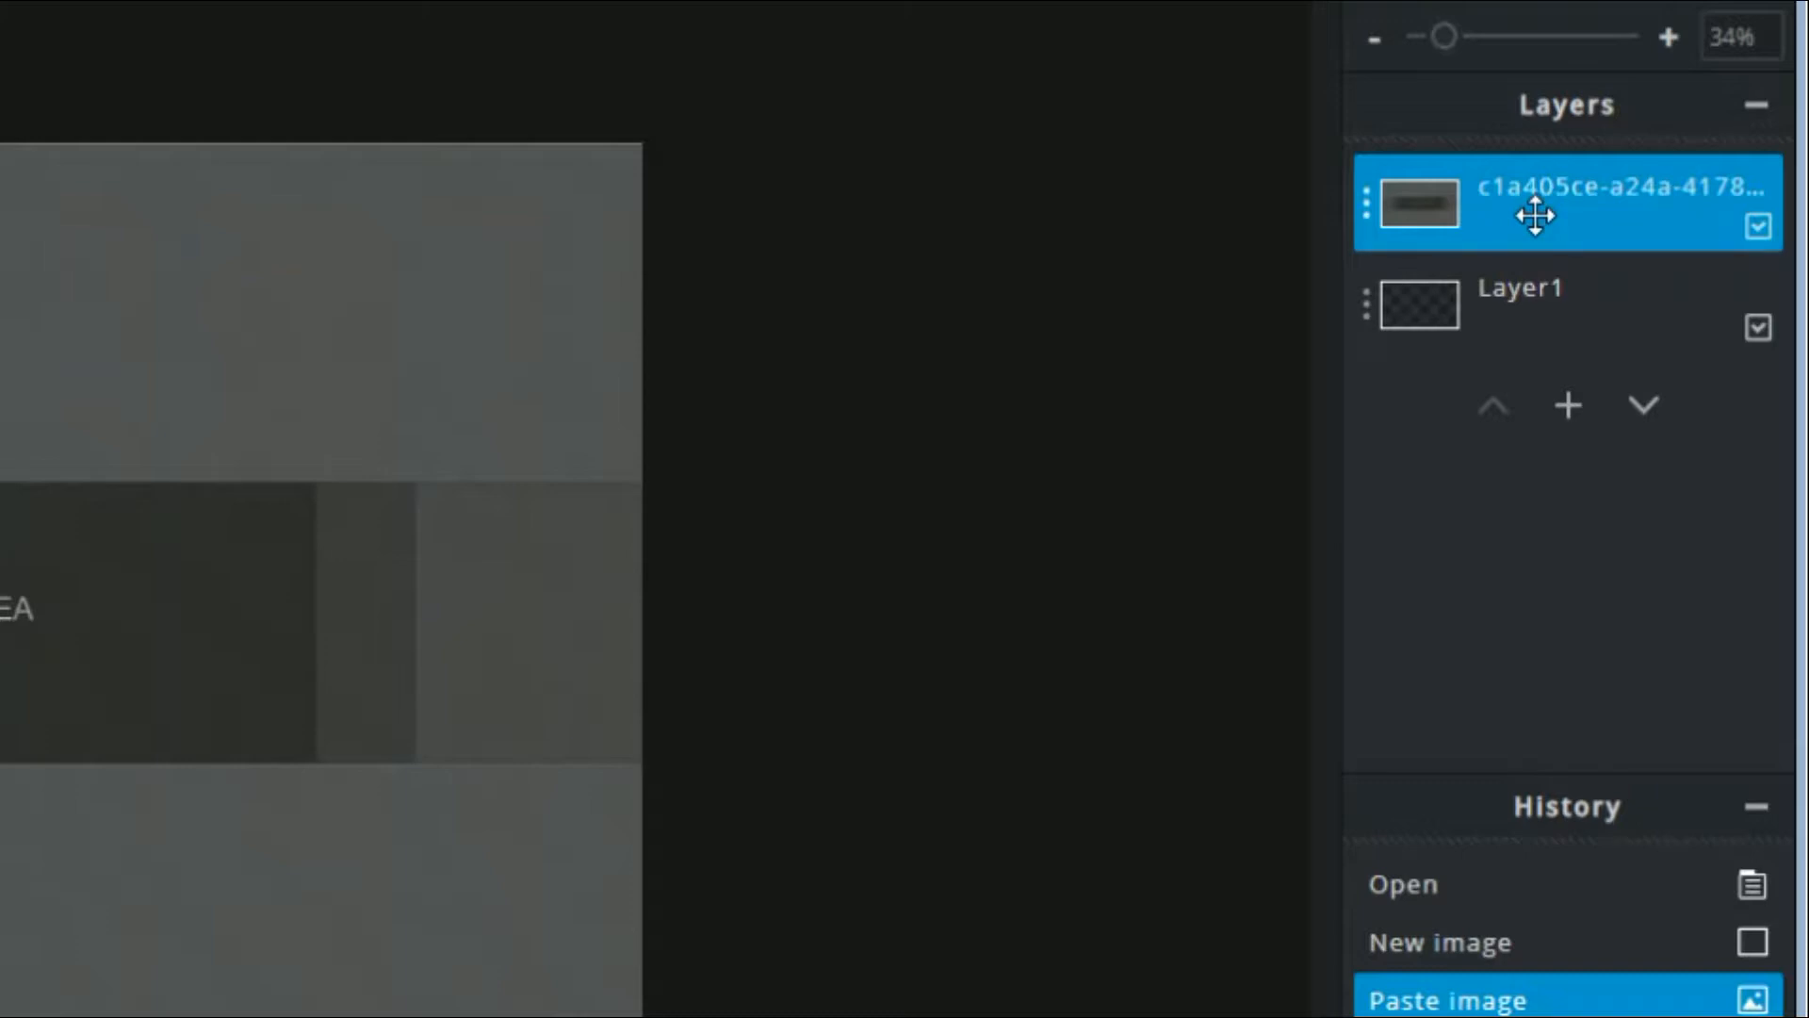
- Set the transparency of the pasted template layer to 50
click(1534, 216)
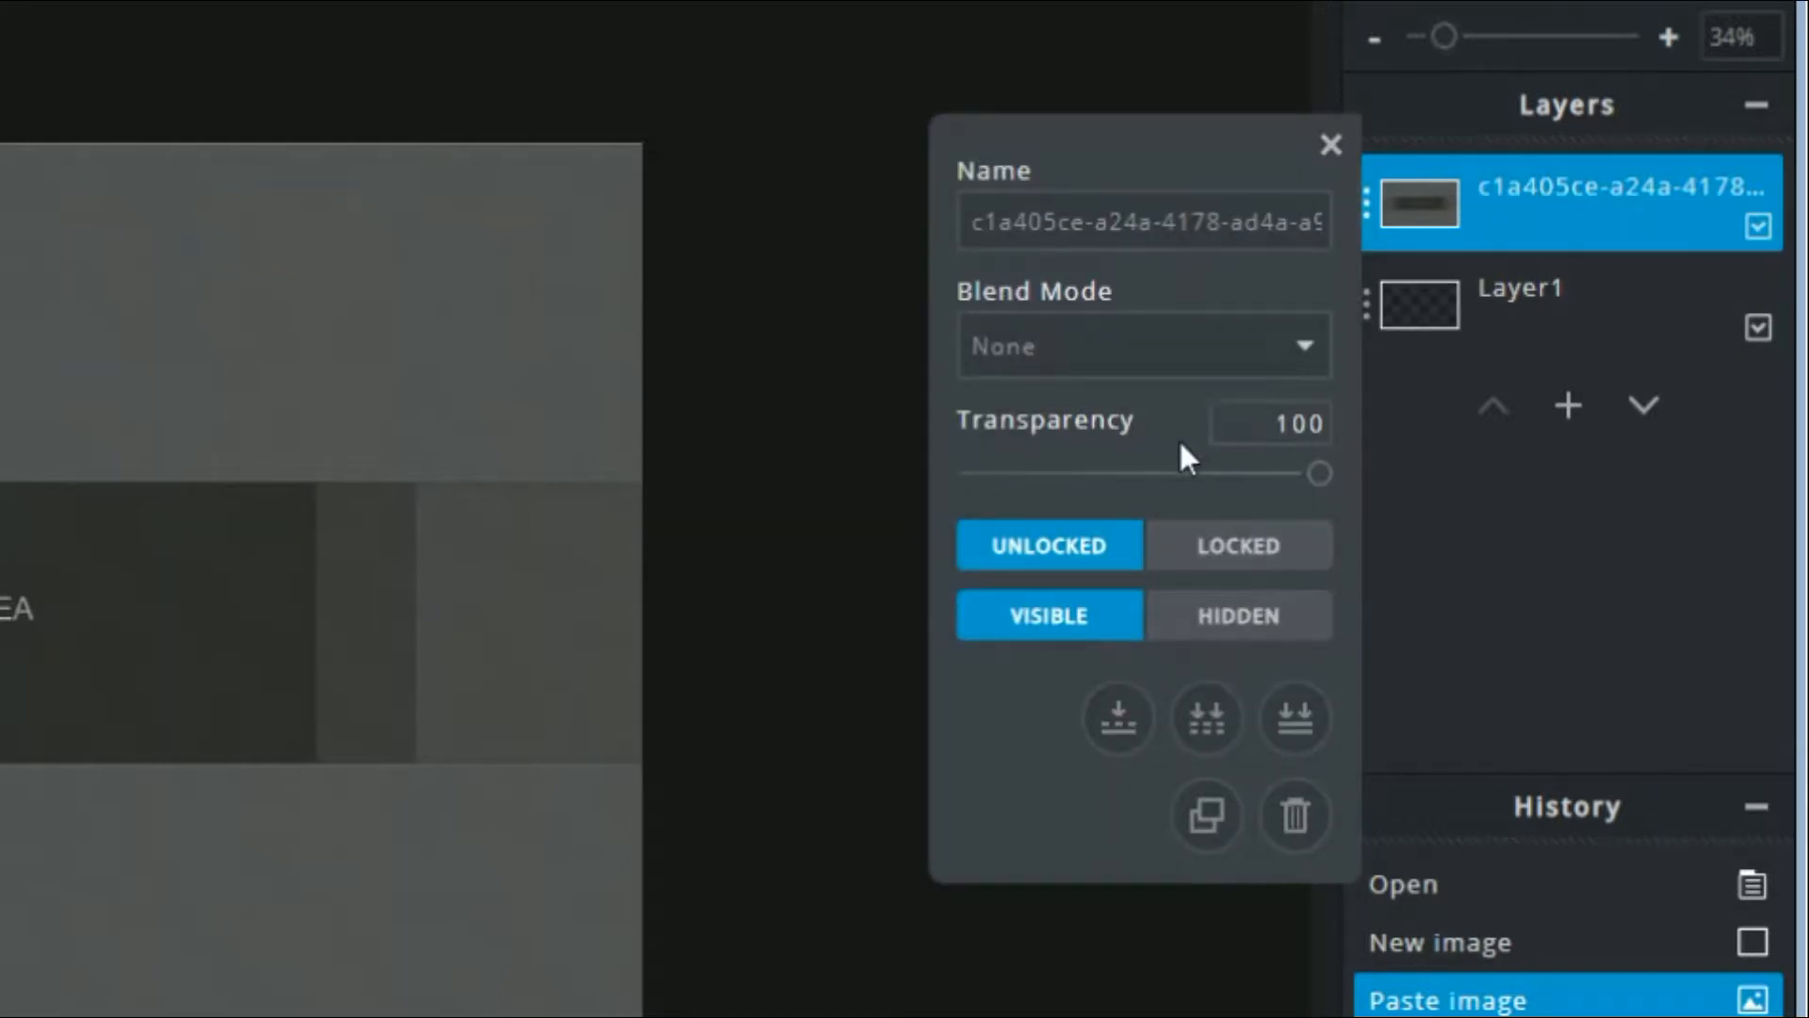
drag(1316, 476, 1151, 482)
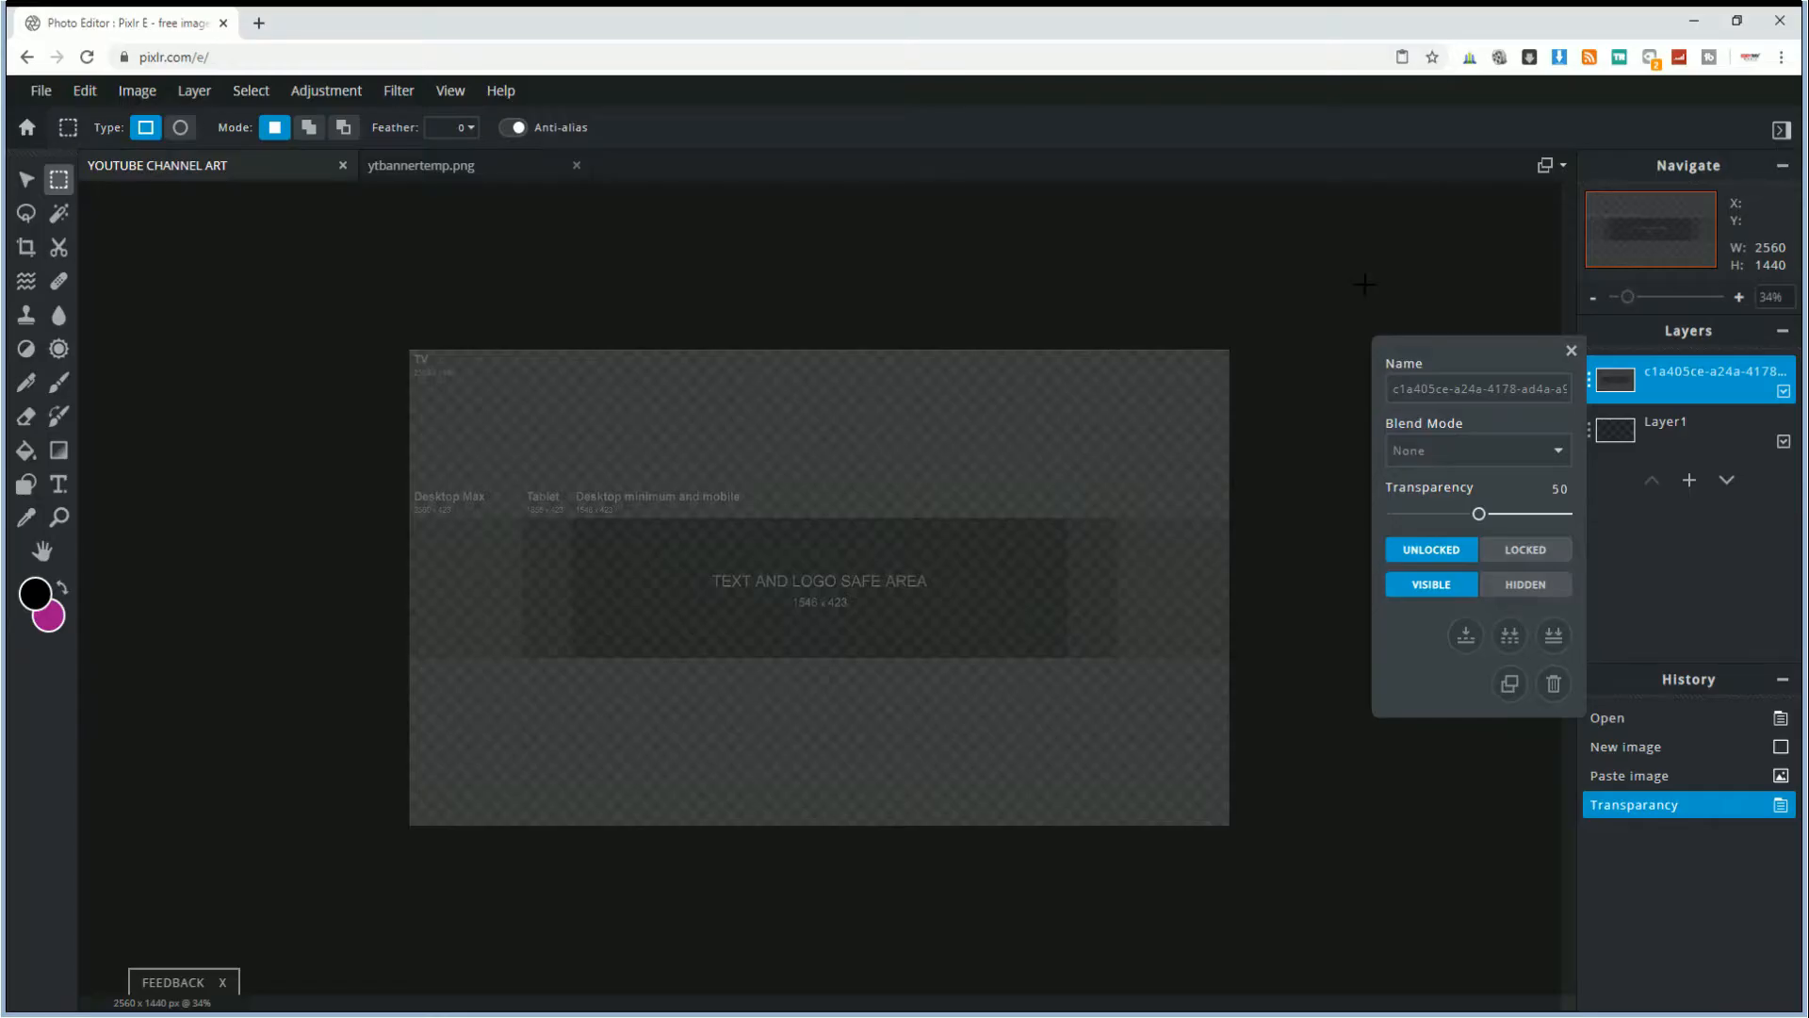
click(1571, 350)
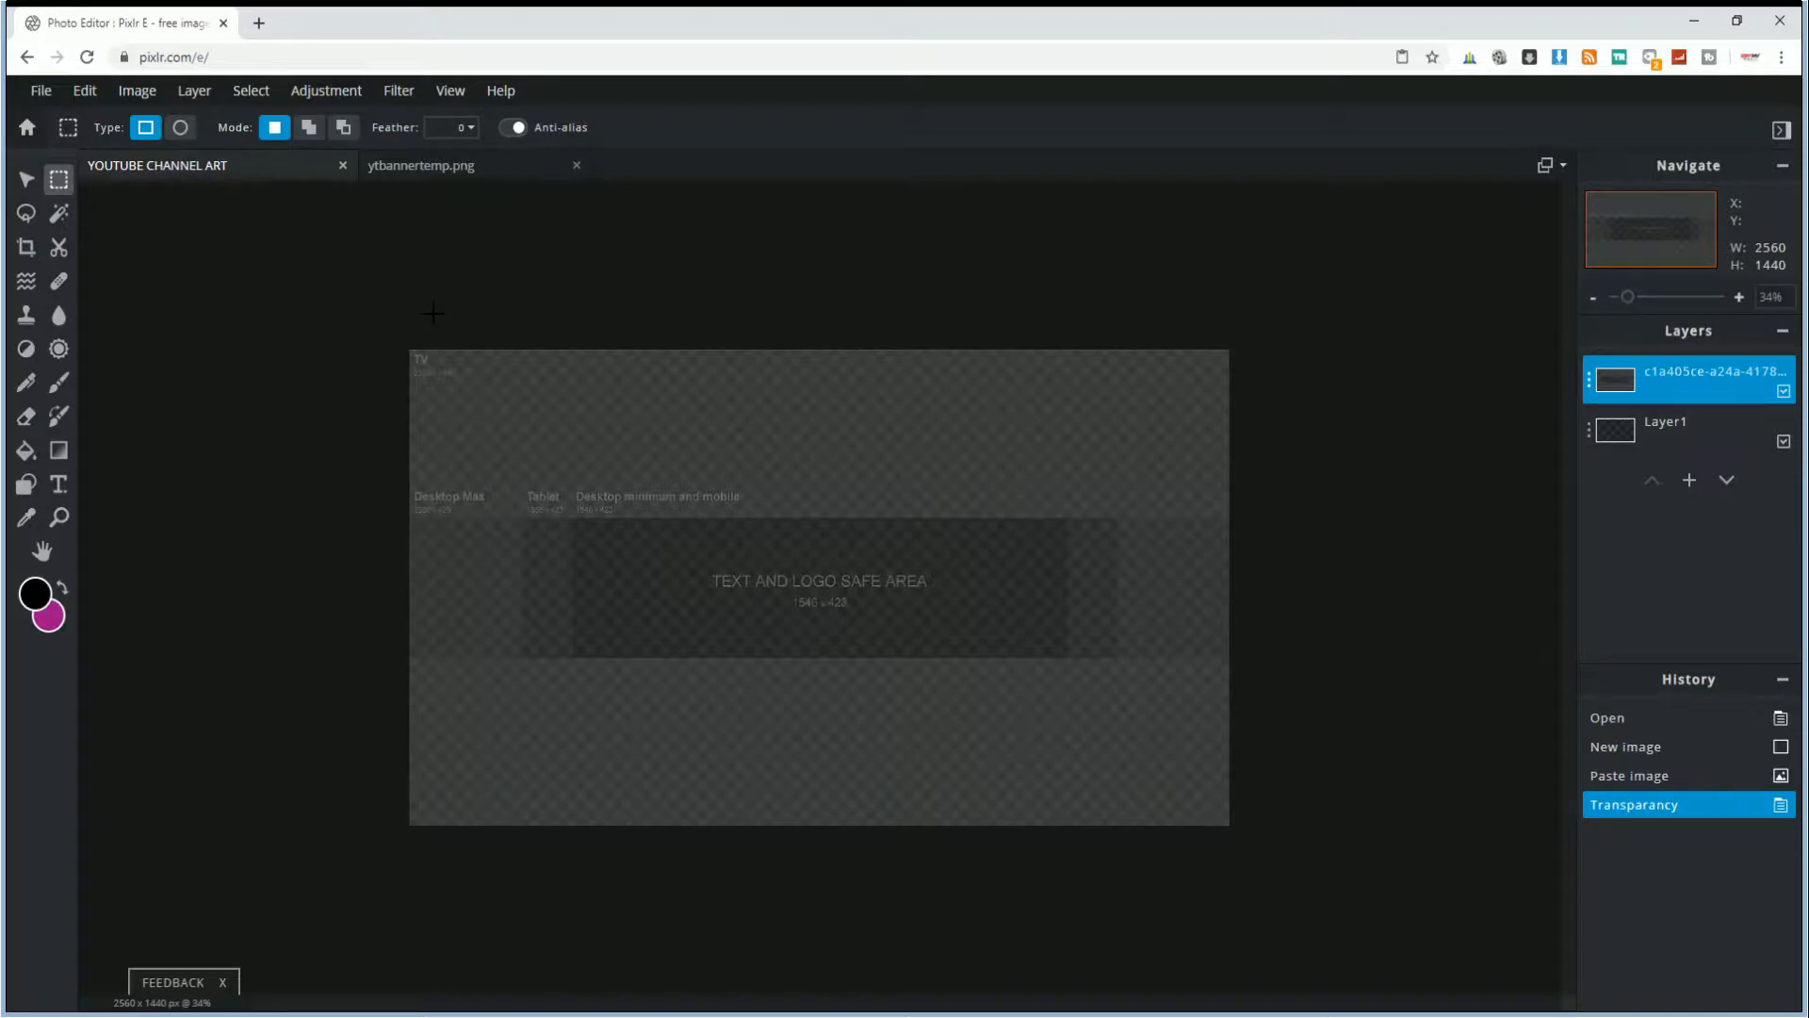
- Rename Layer1 as YOUTUBE BACKGROUND
click(1662, 429)
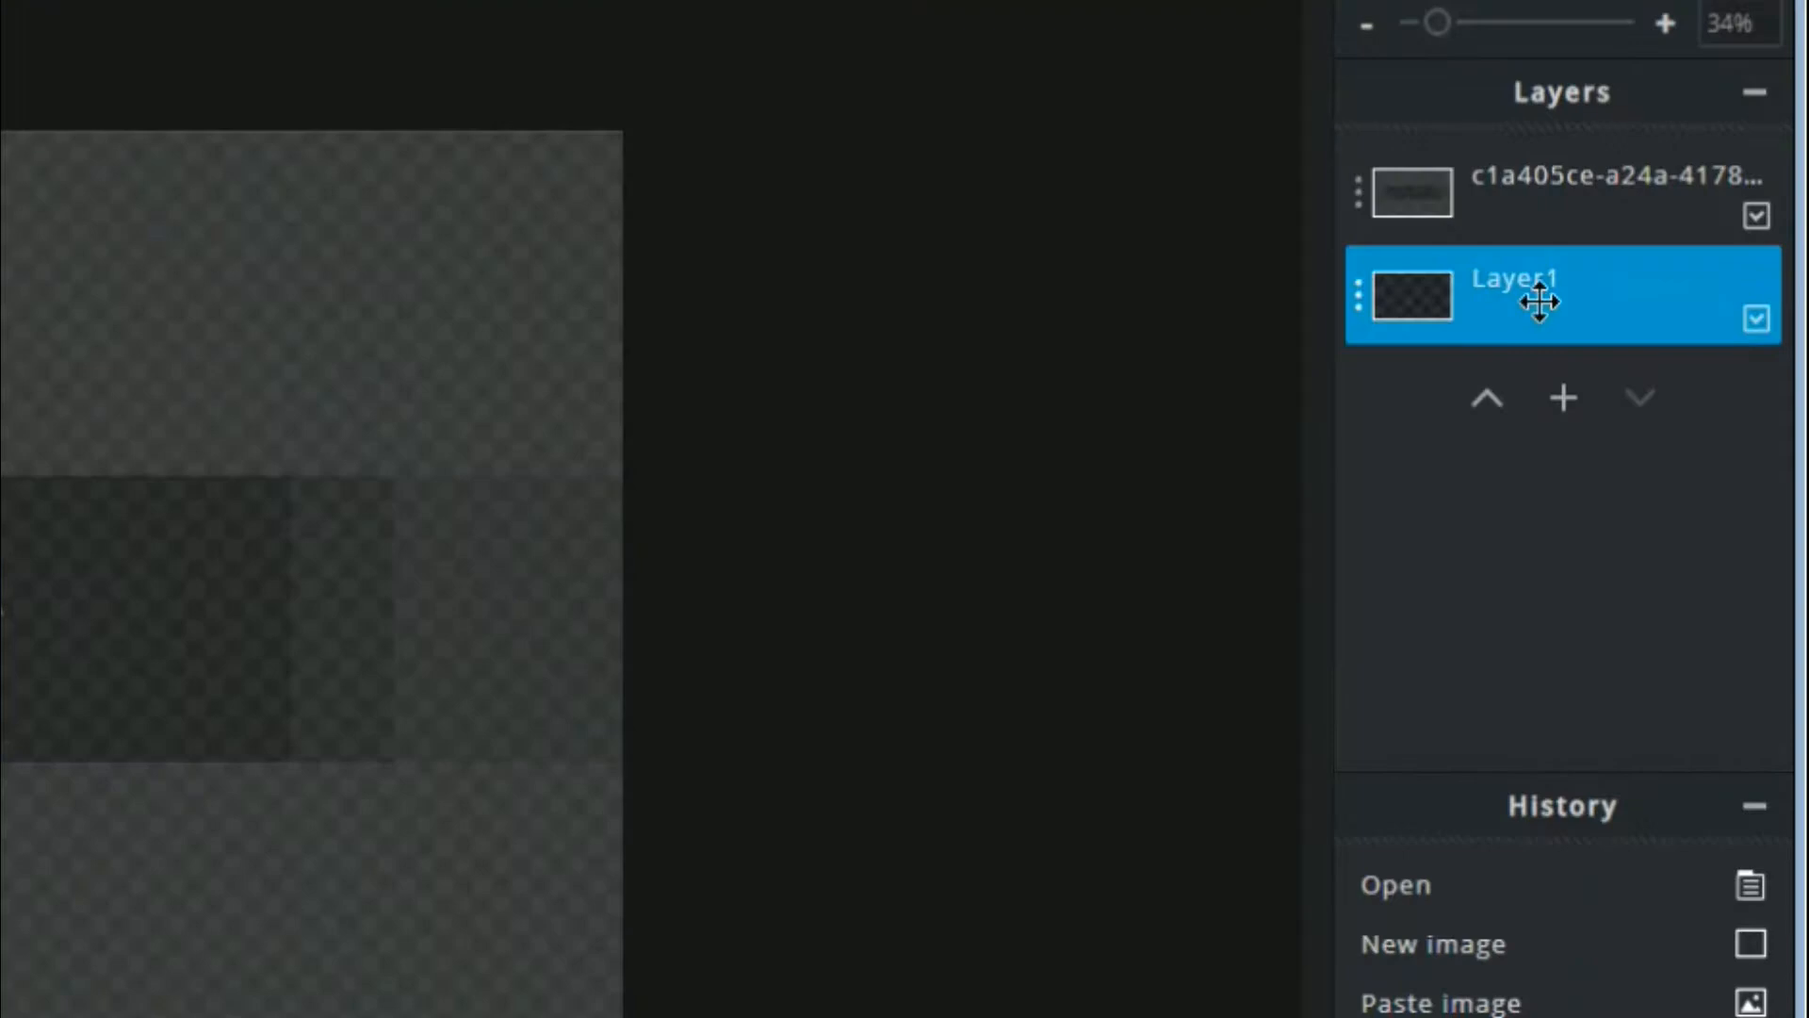
click(1677, 432)
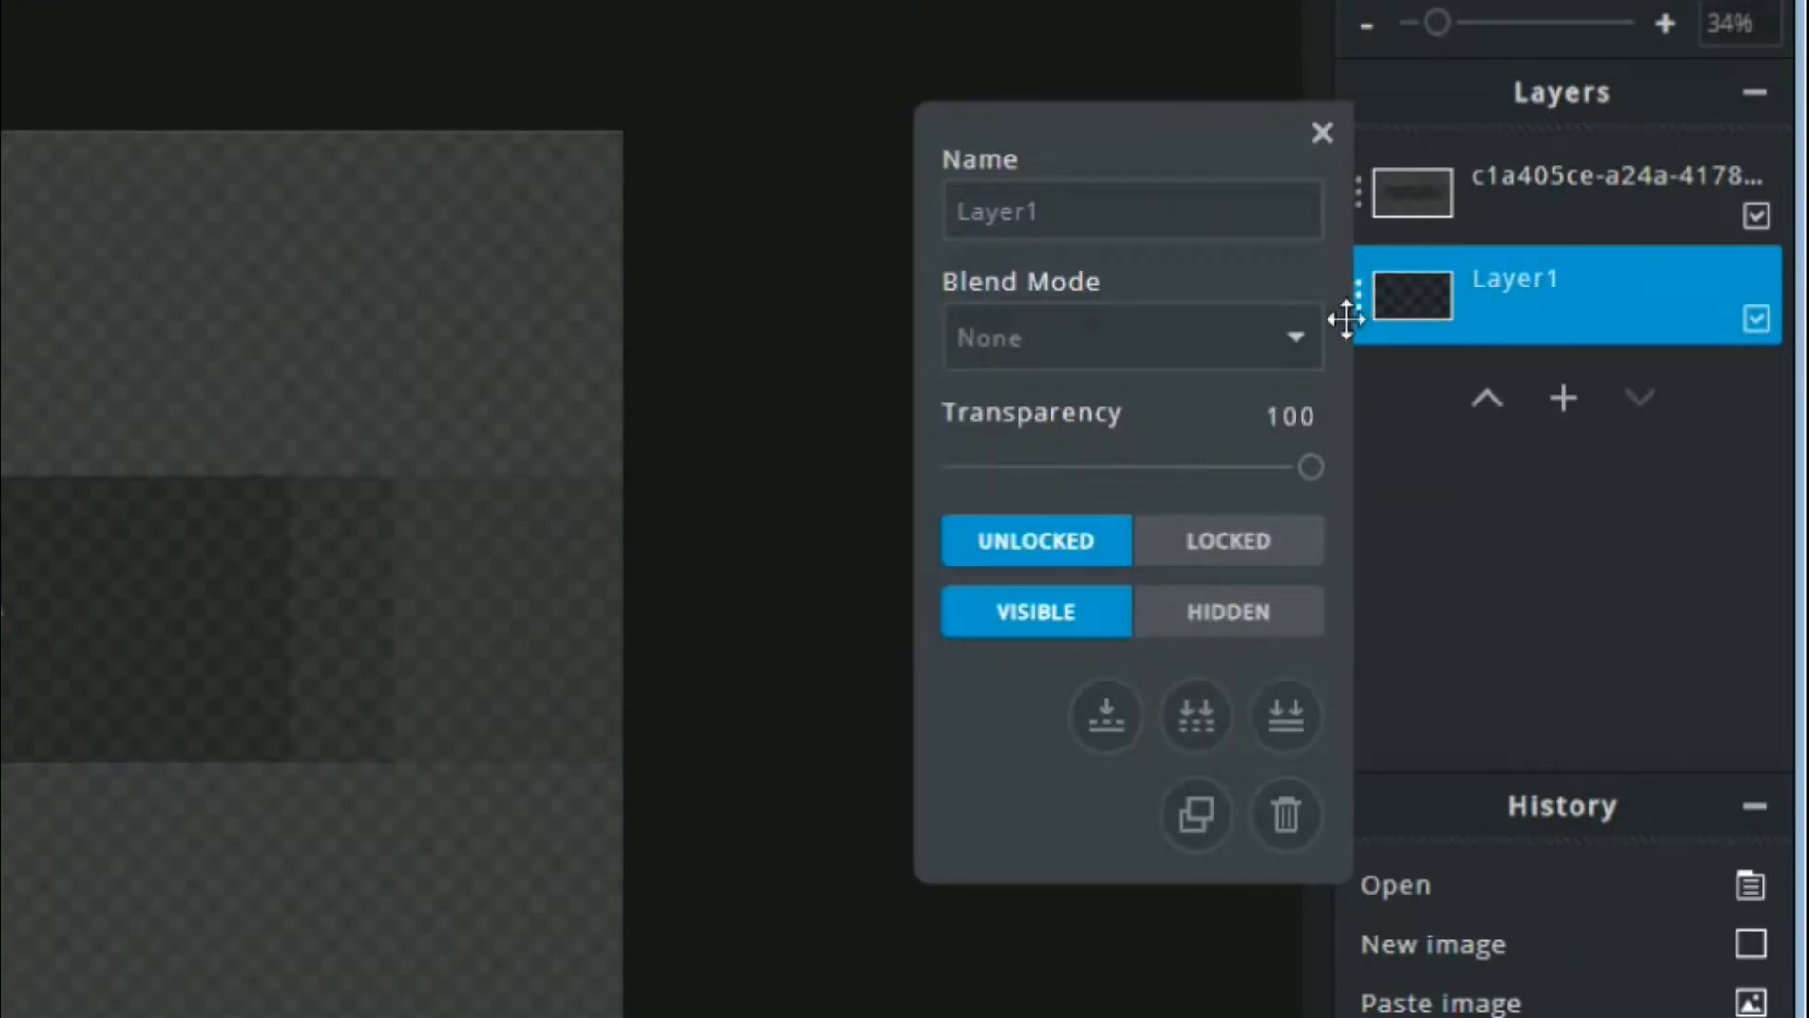
drag(1102, 204, 854, 206)
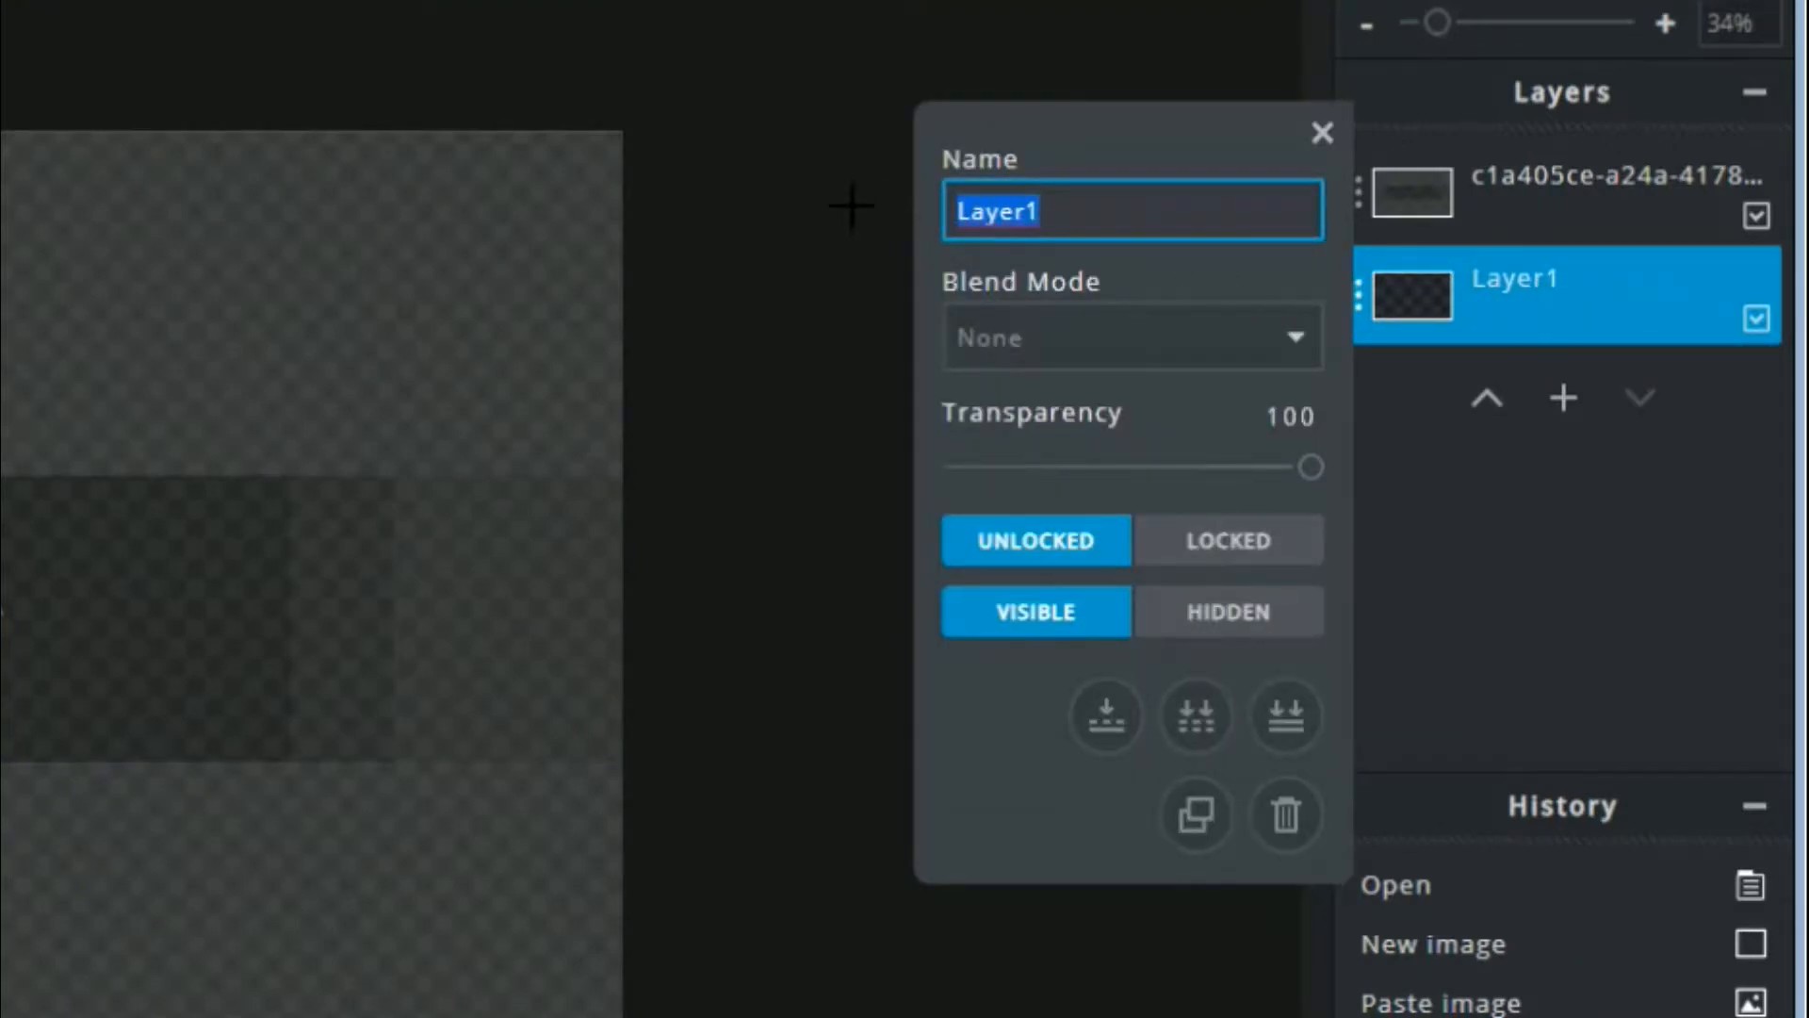
text(YOUTUEB B)
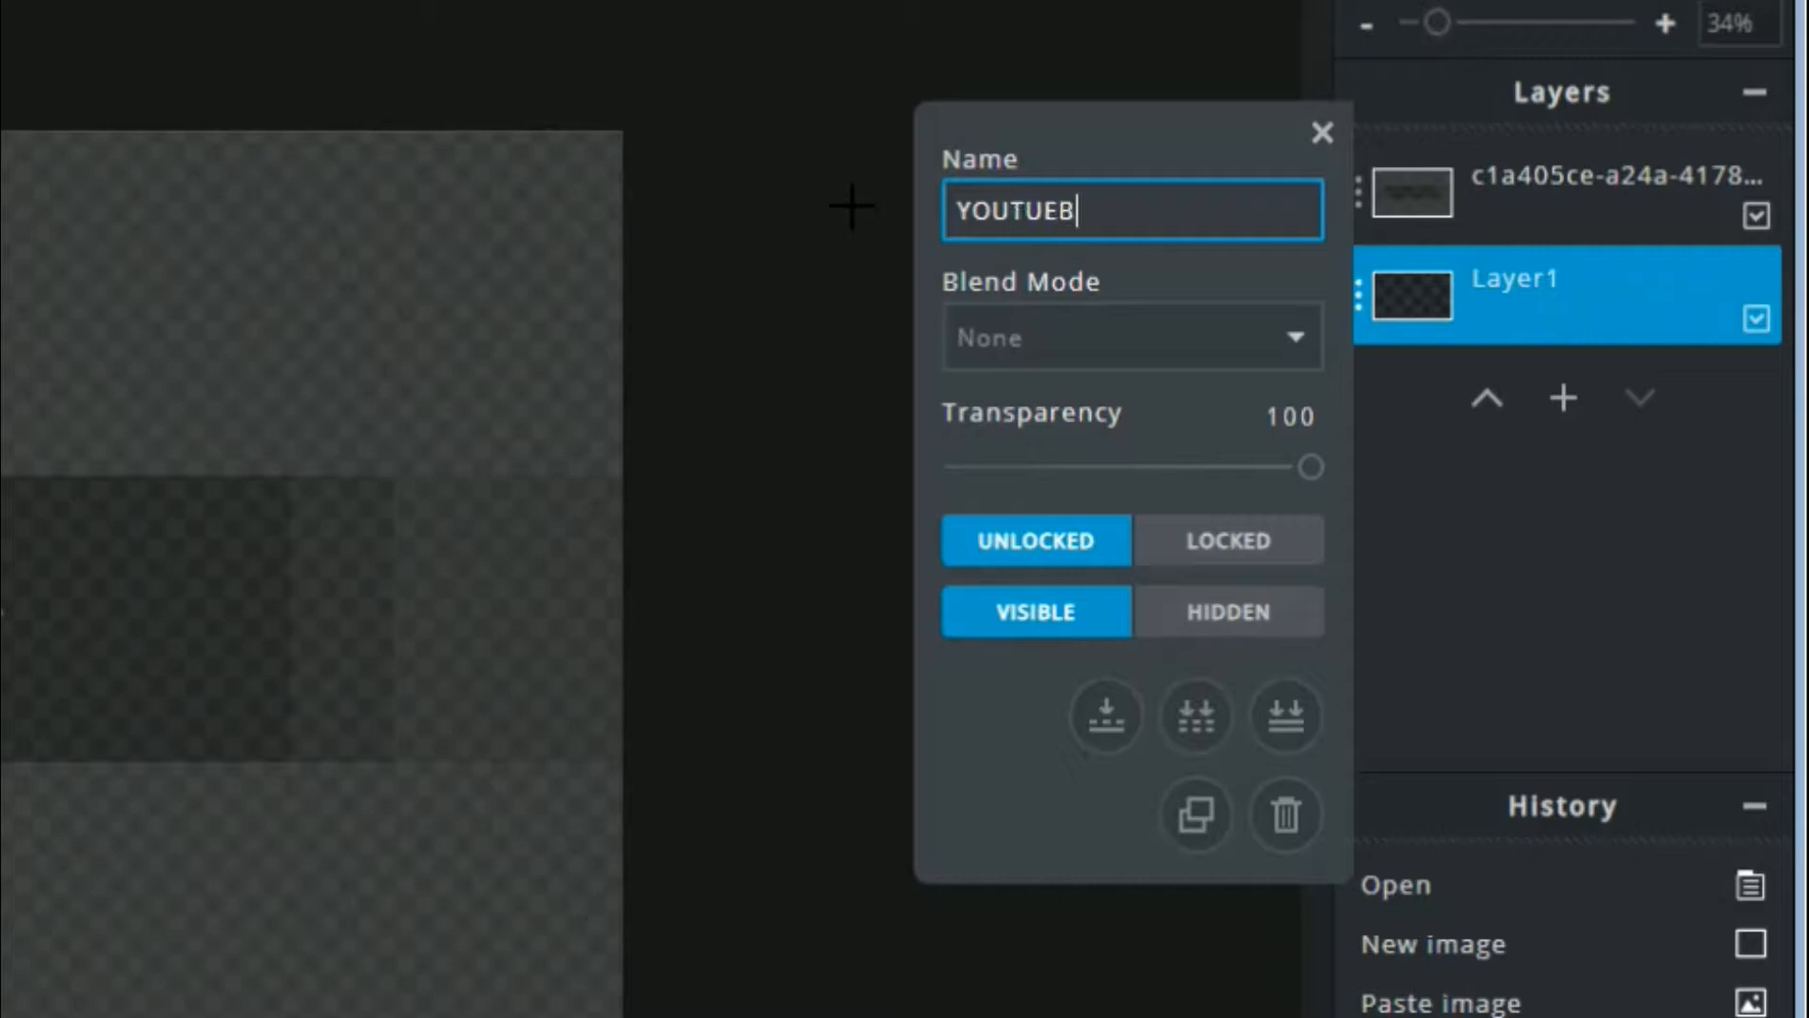
key(BackSpace)
key(BackSpace)
key(BackSpace)
key(BackSpace)
text(BE BACKGROUND)
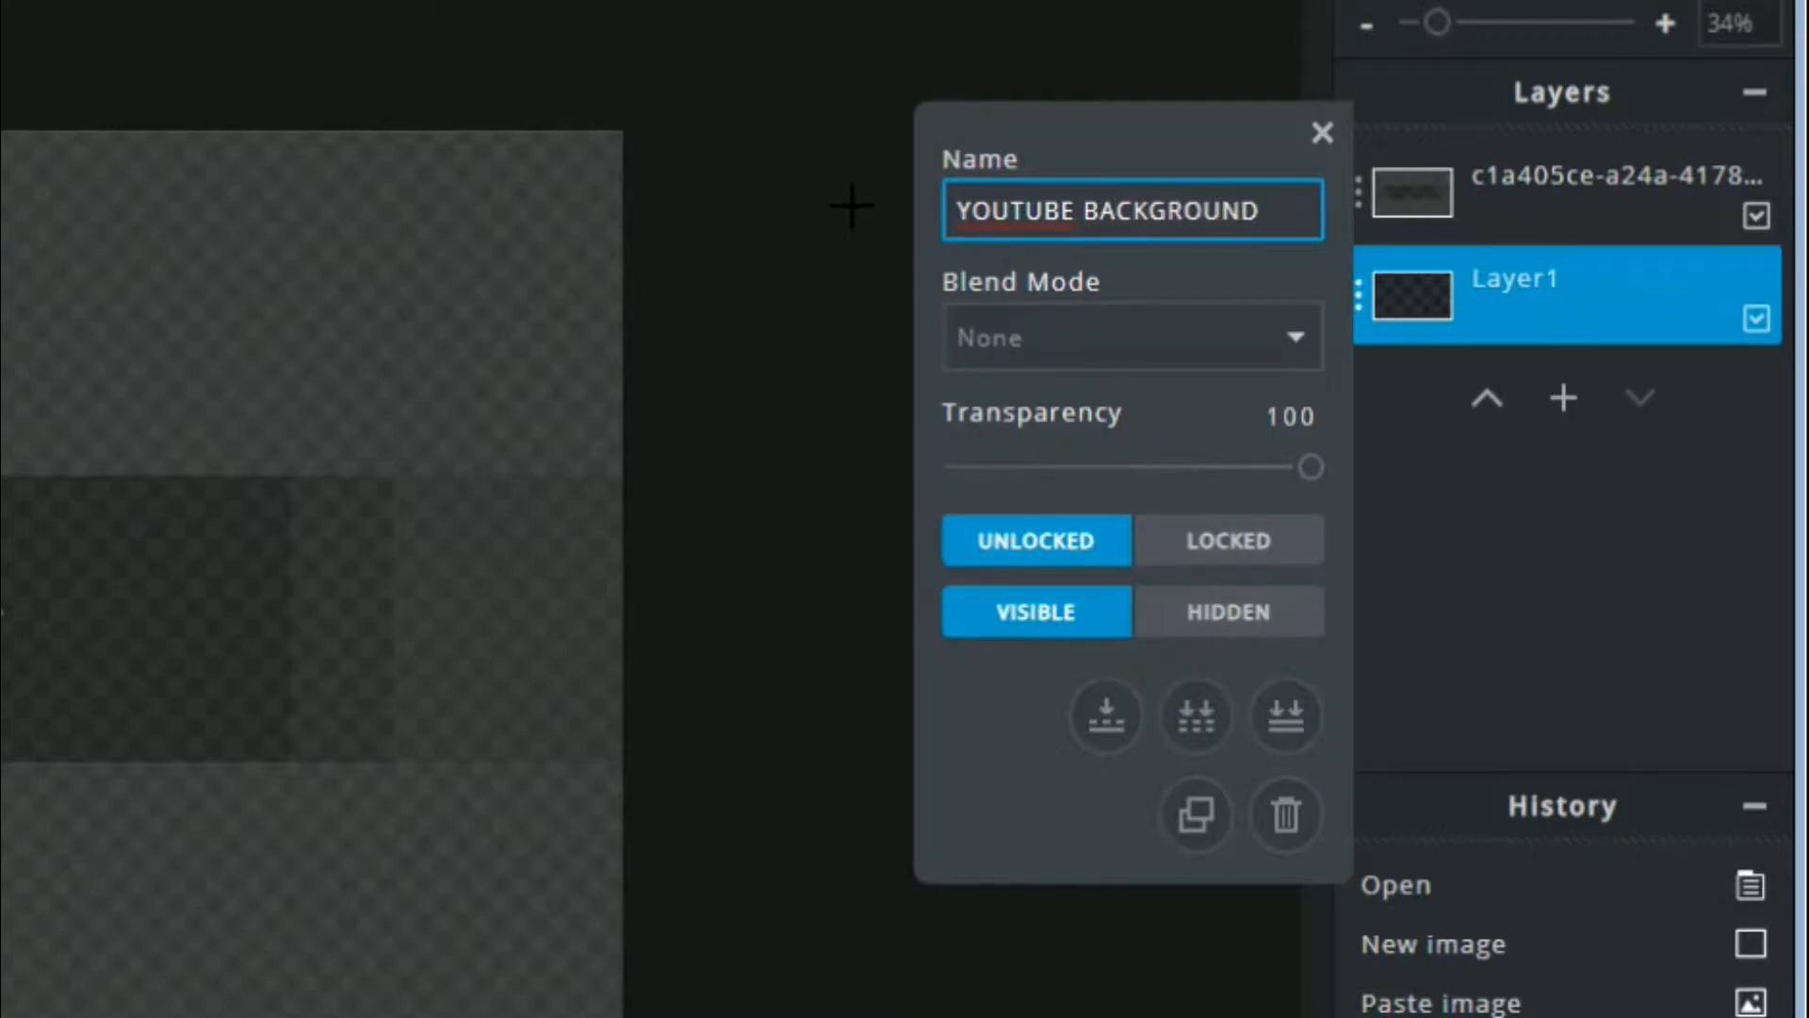
key(Return)
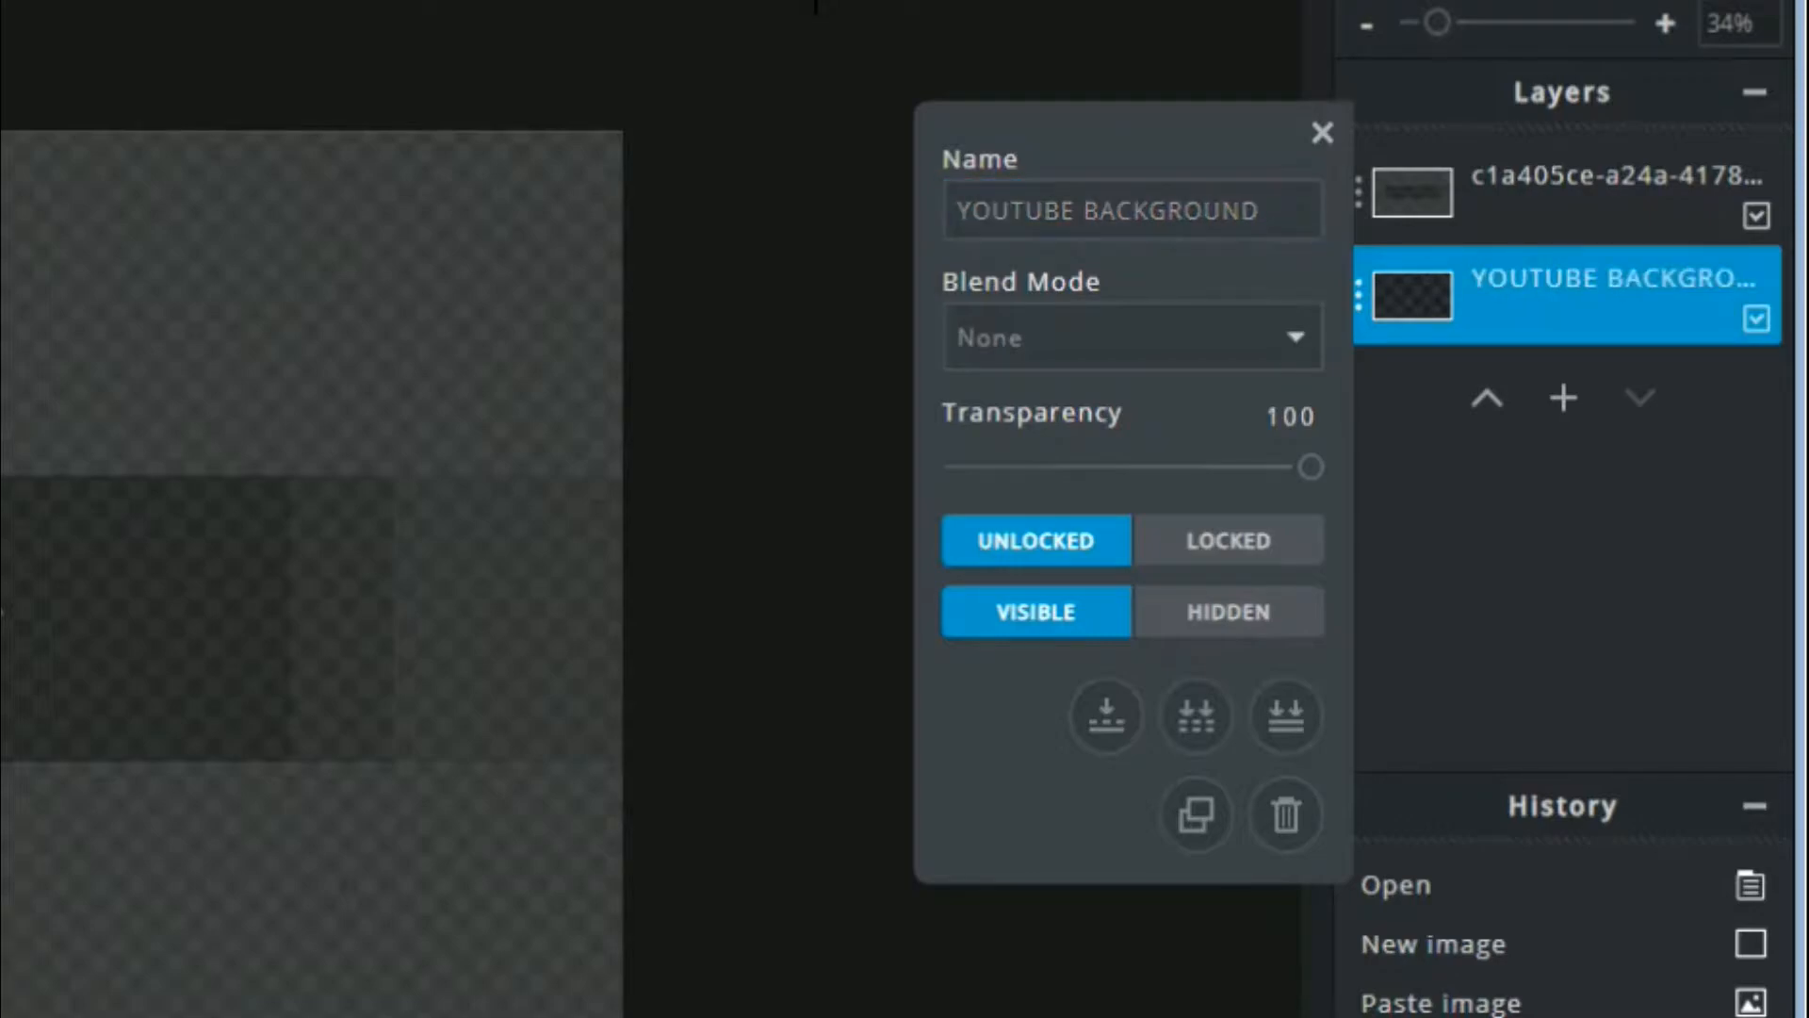
click(1320, 134)
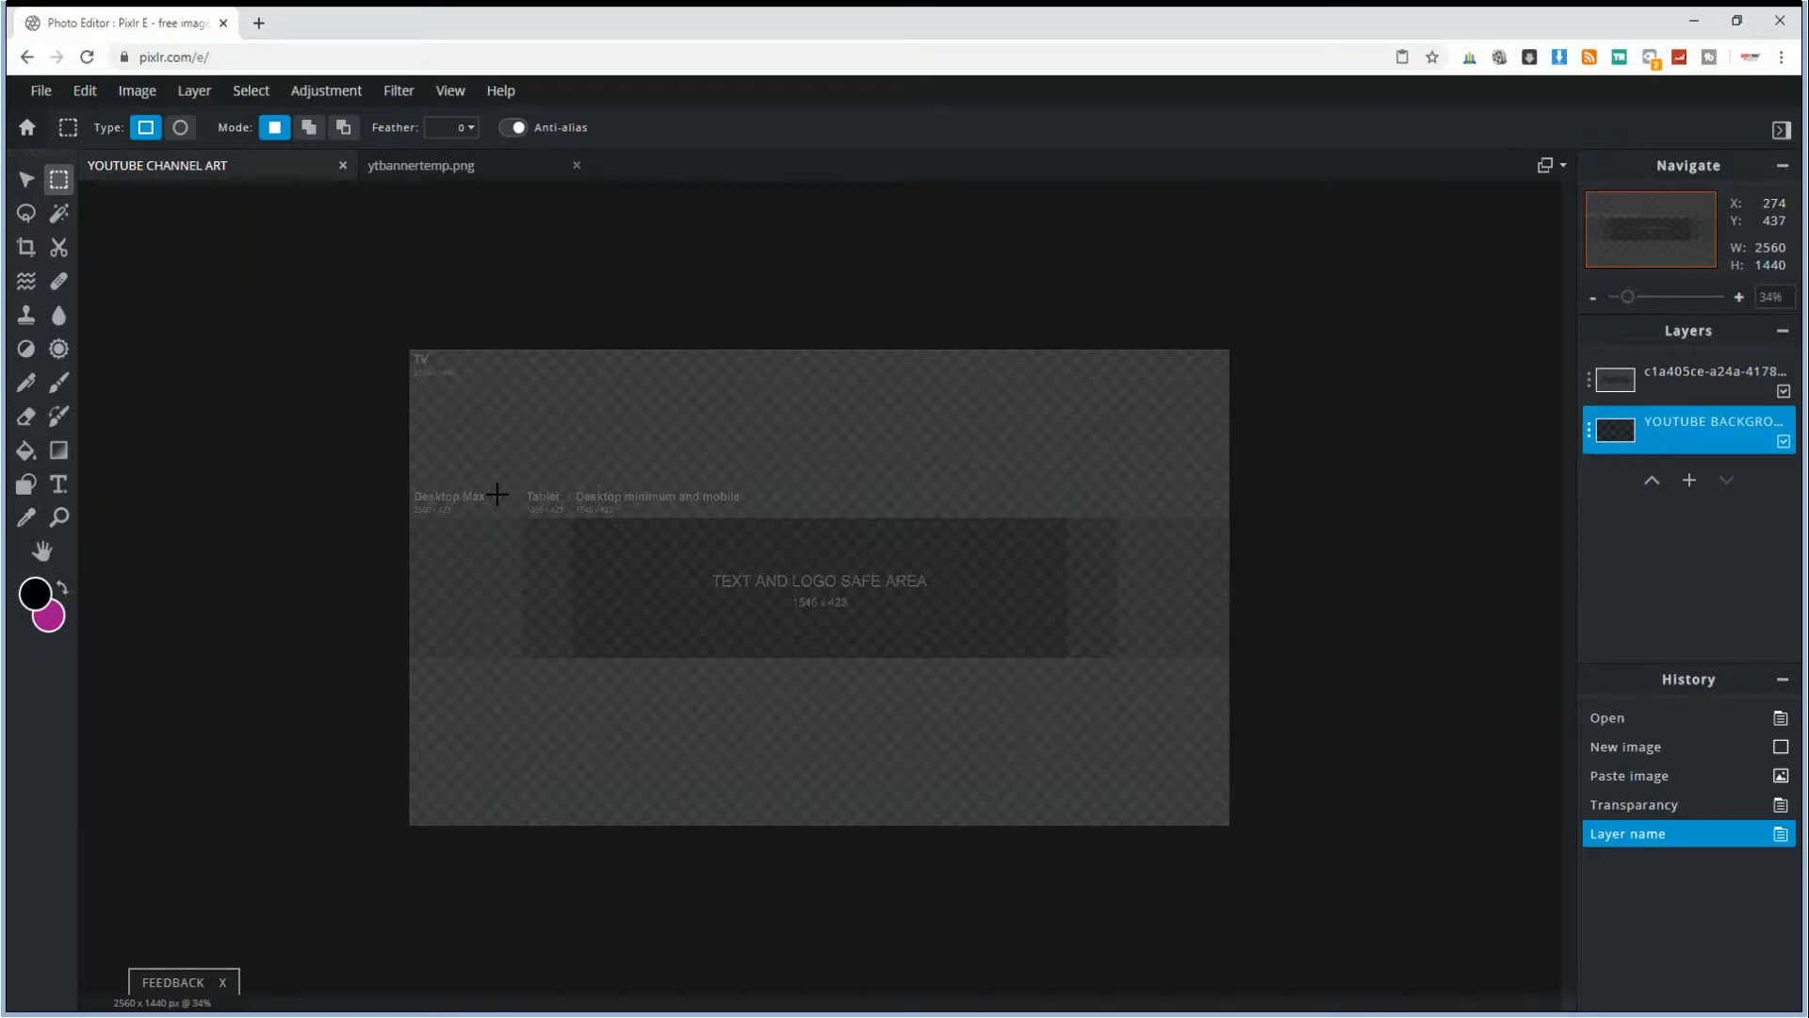
- Fill the YOUTUBE BACKGROUND layer with bright green
click(27, 452)
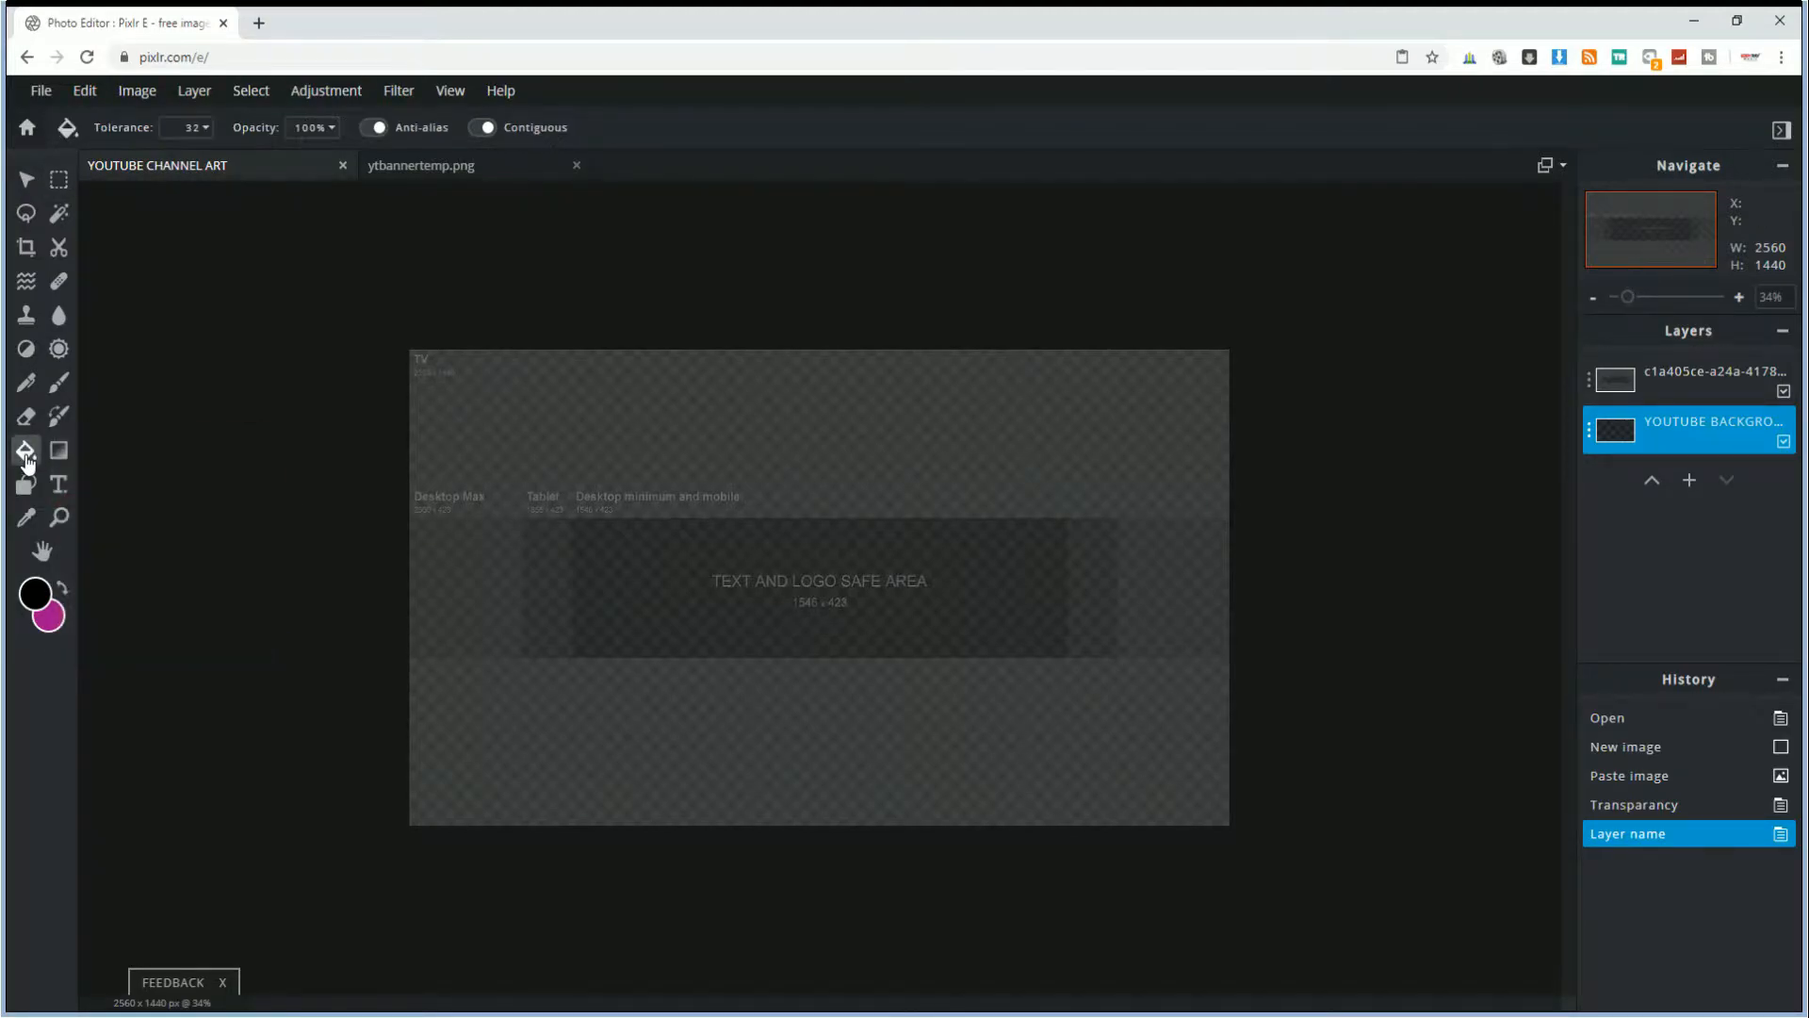
click(35, 594)
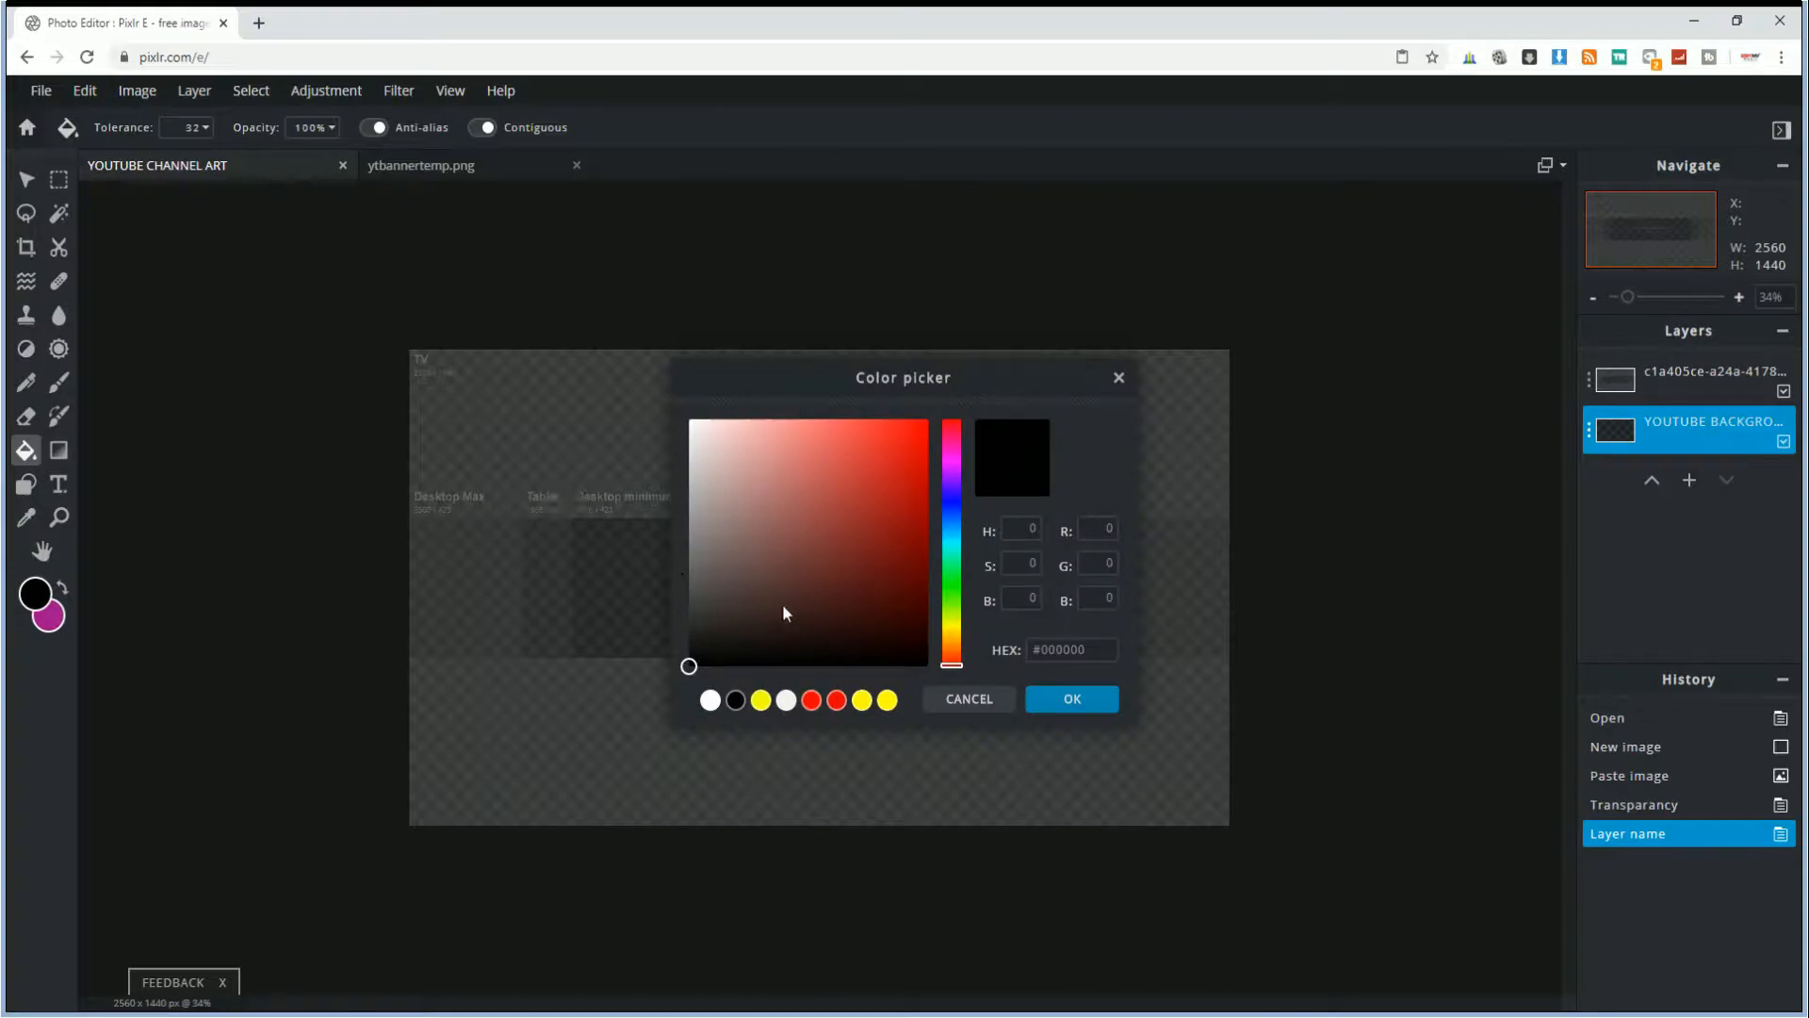
click(949, 658)
drag(953, 657, 928, 418)
click(1066, 698)
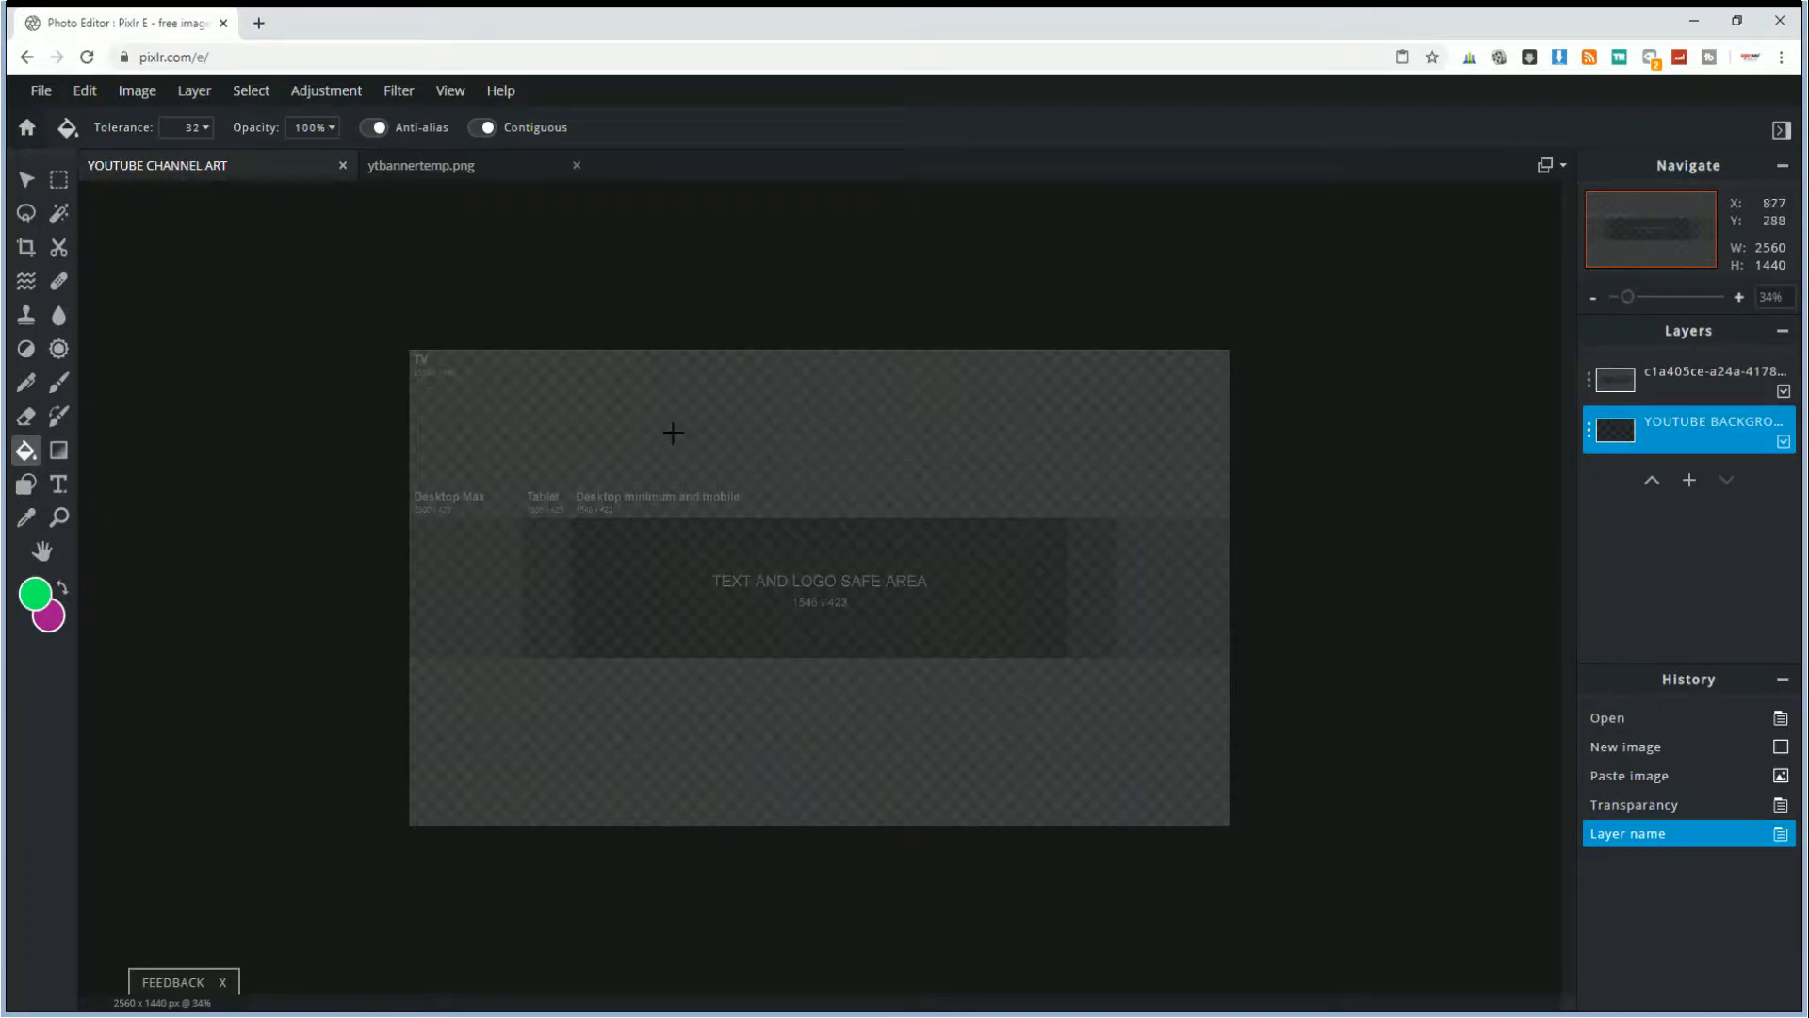
click(672, 433)
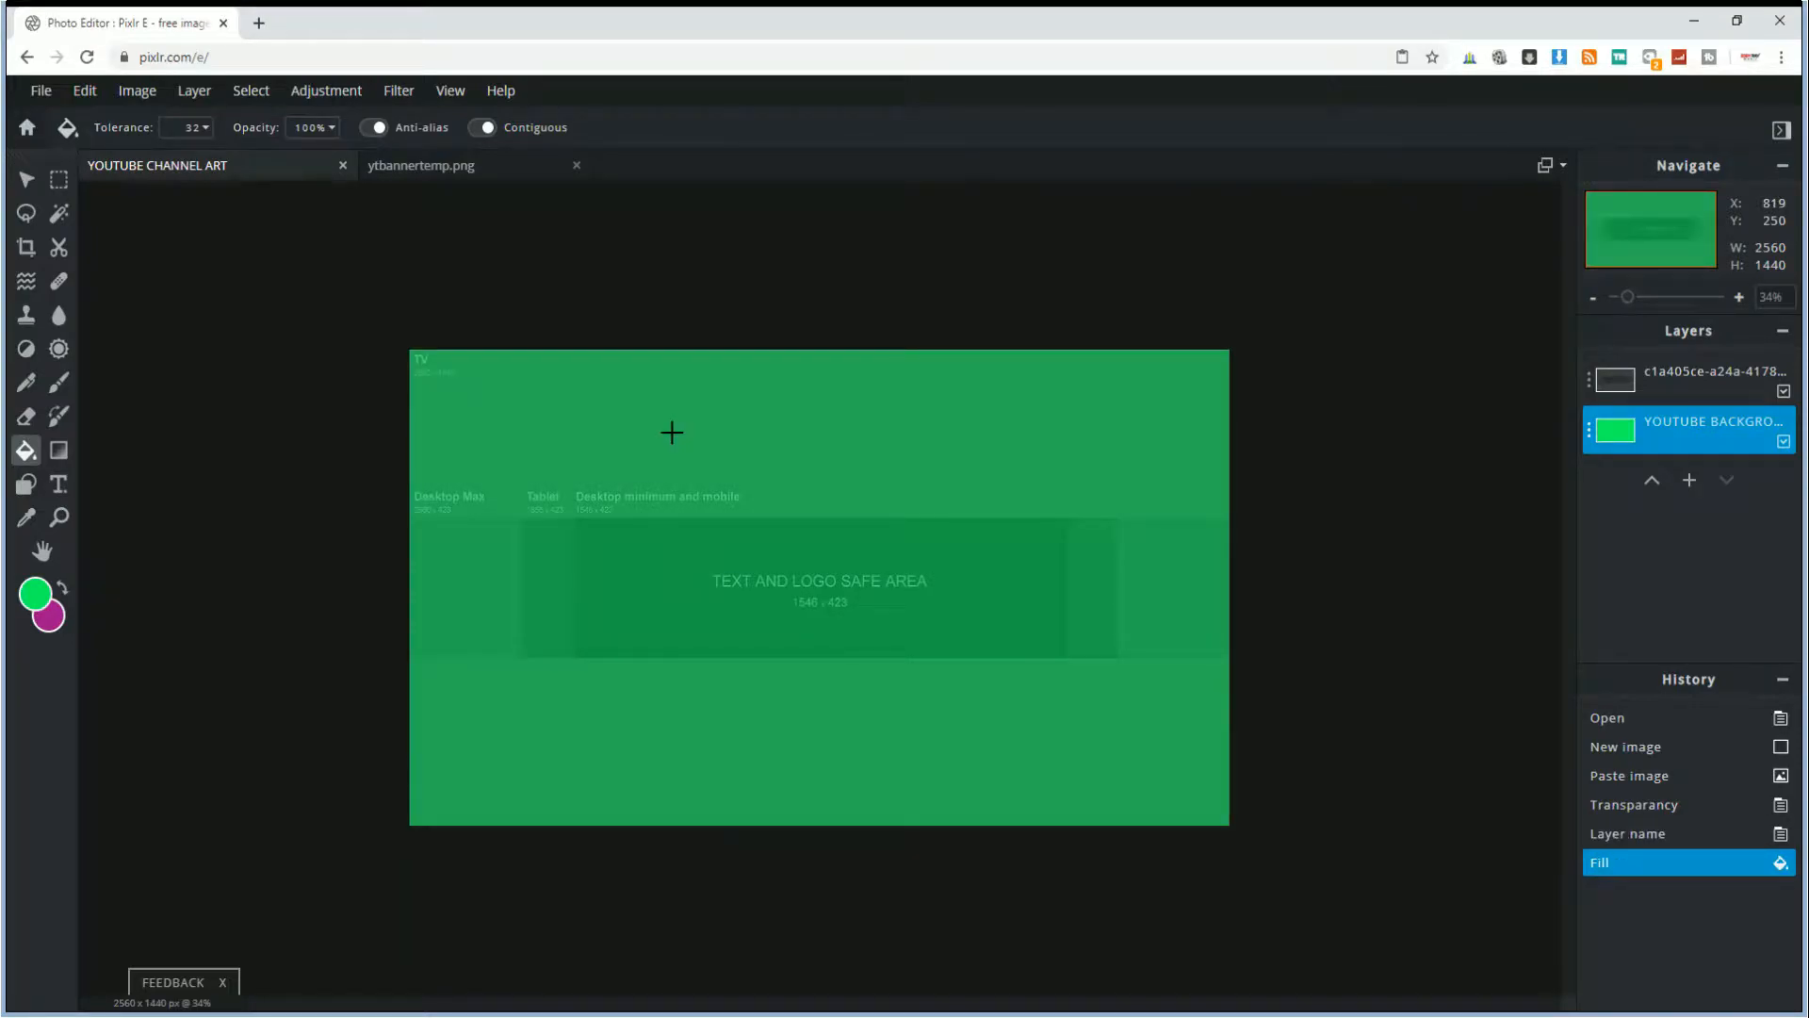
click(35, 594)
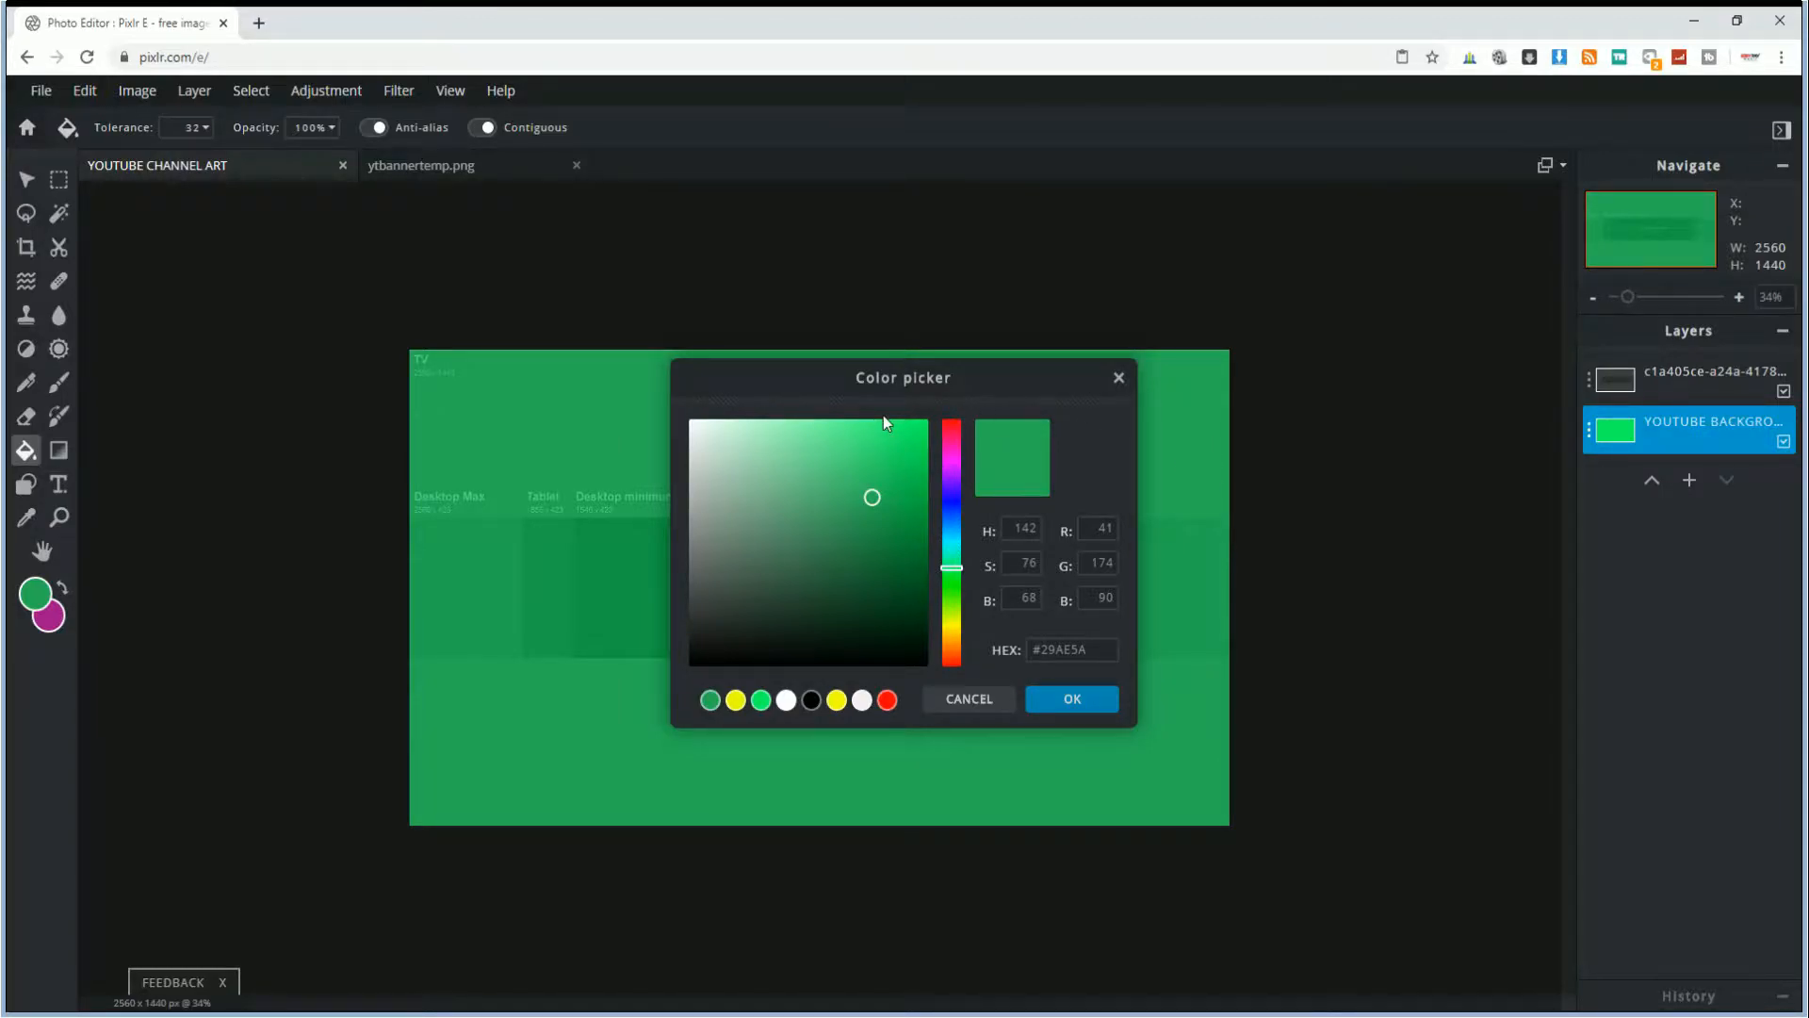
click(968, 699)
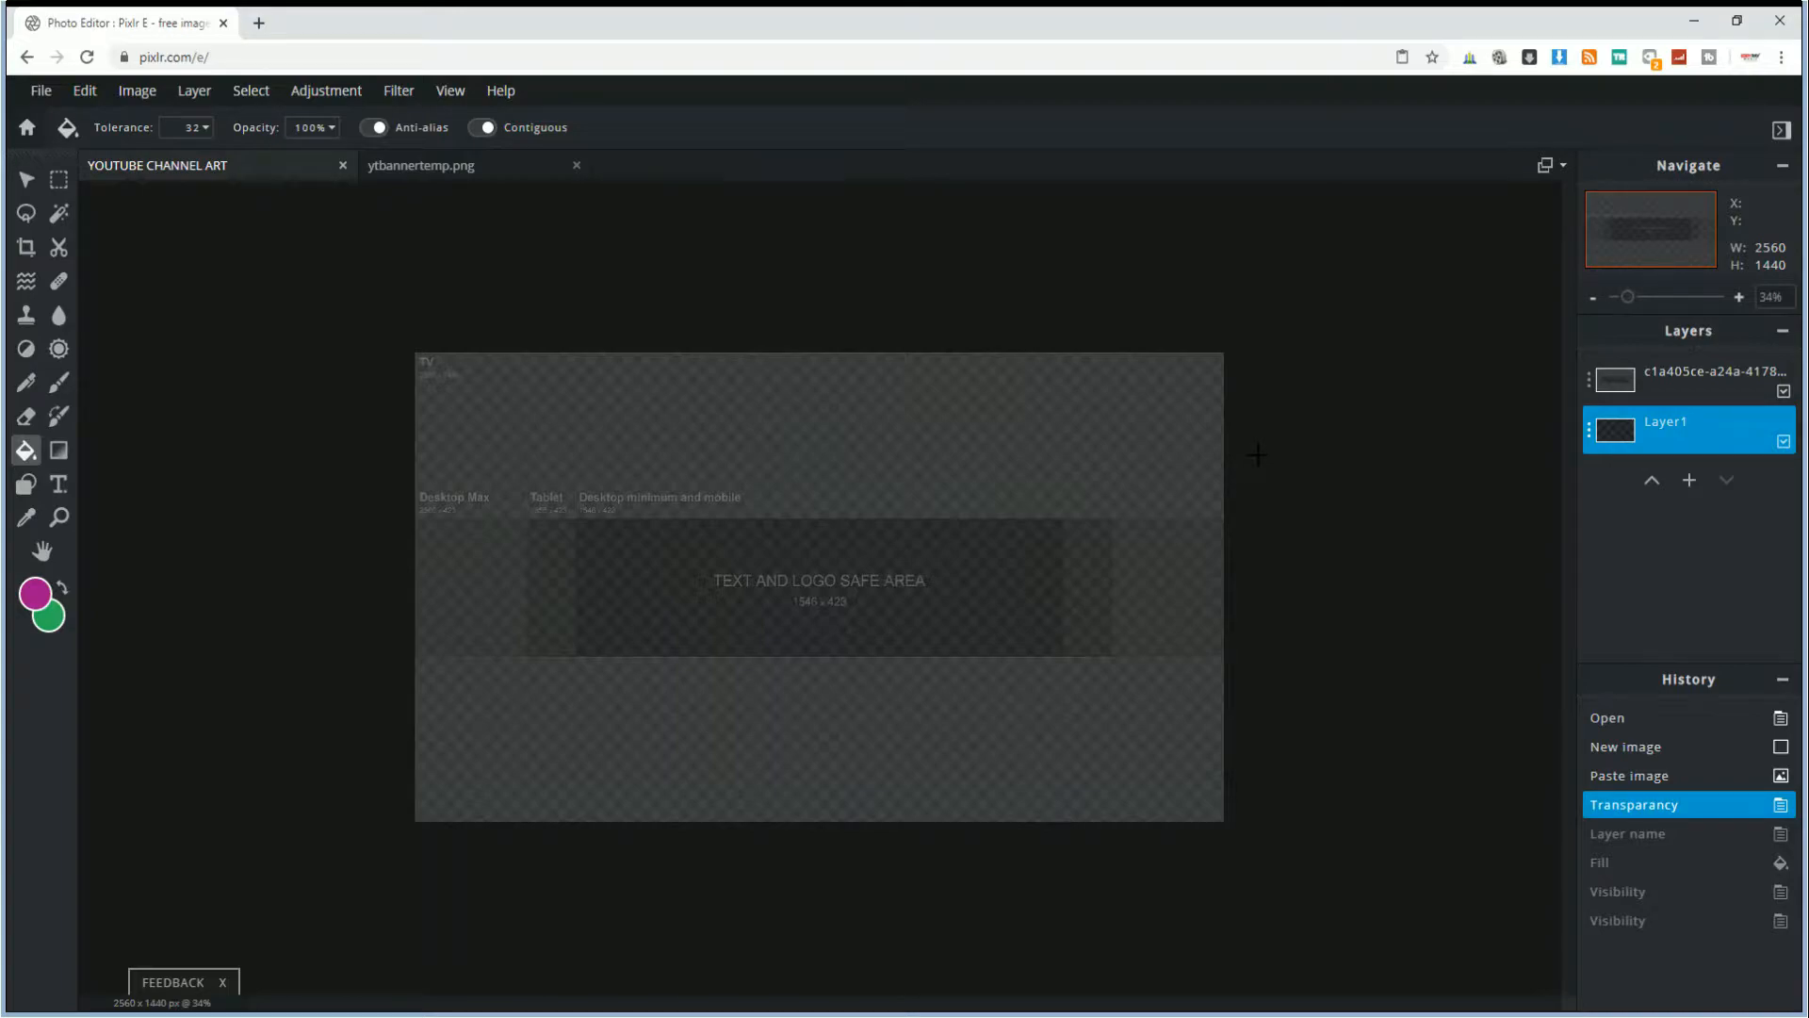
click(42, 93)
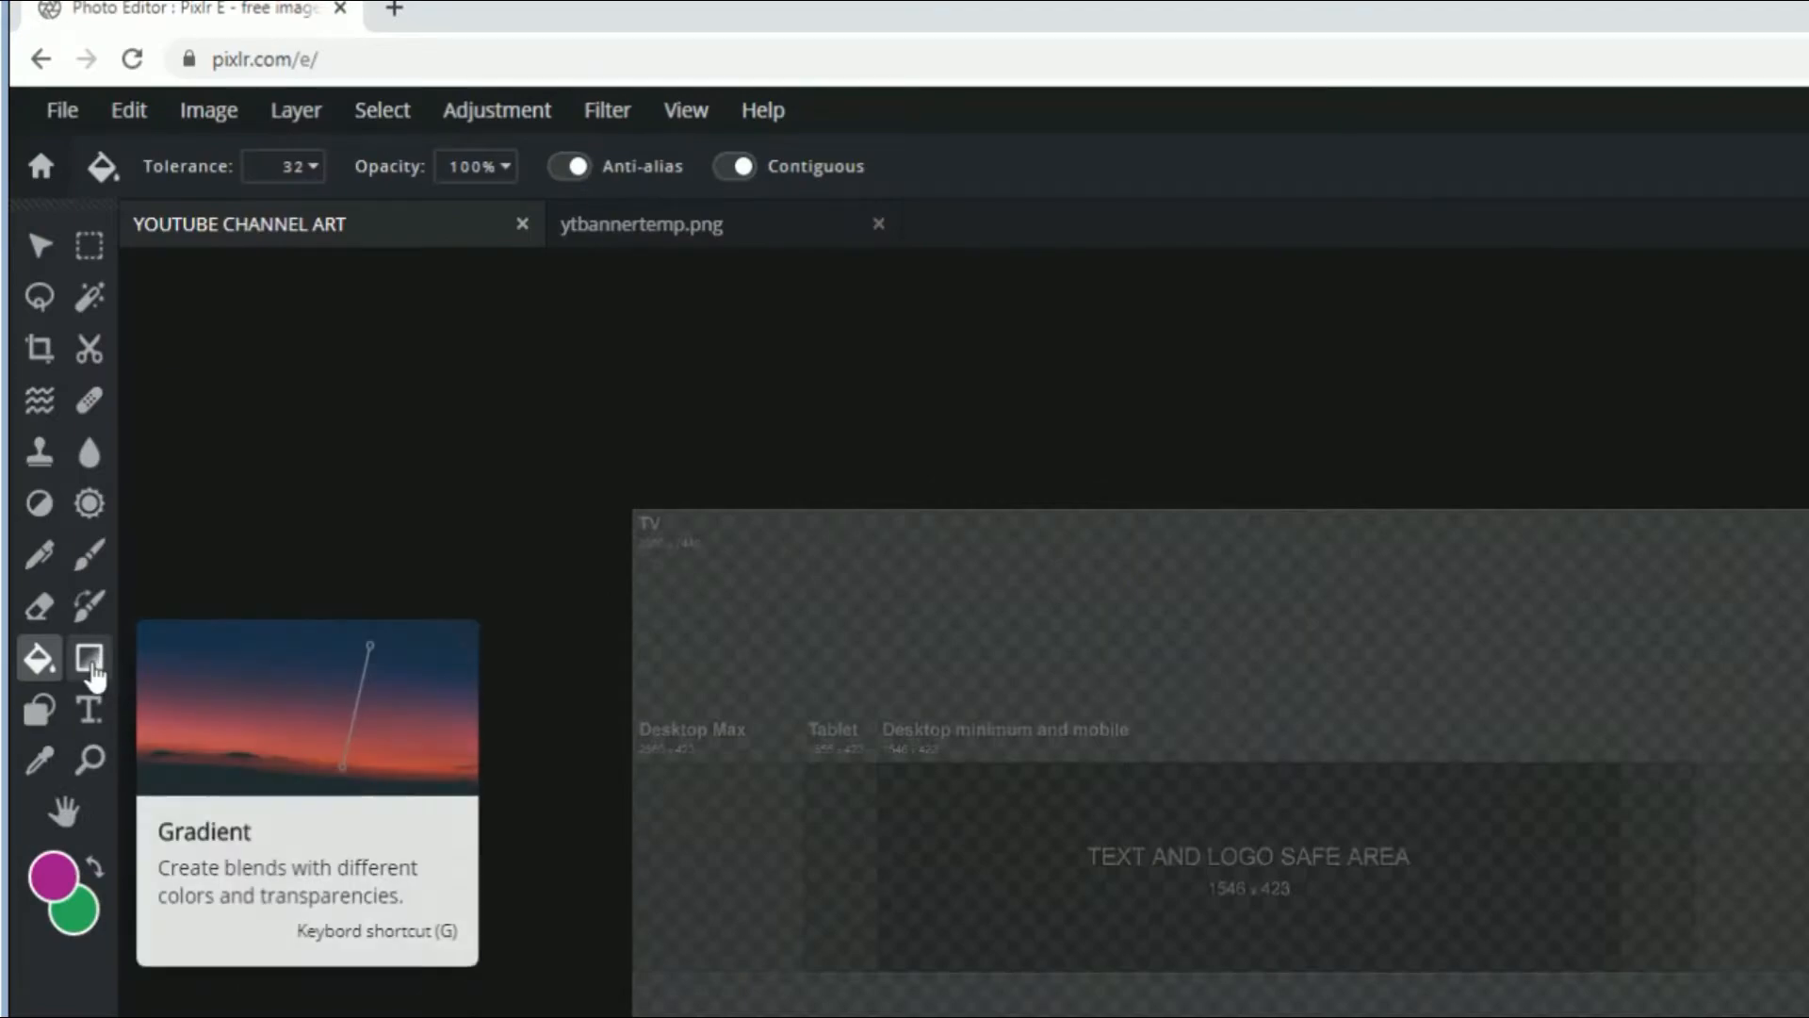
- Set up a linear gradient and change its start colour to blue, #0026FD
click(60, 456)
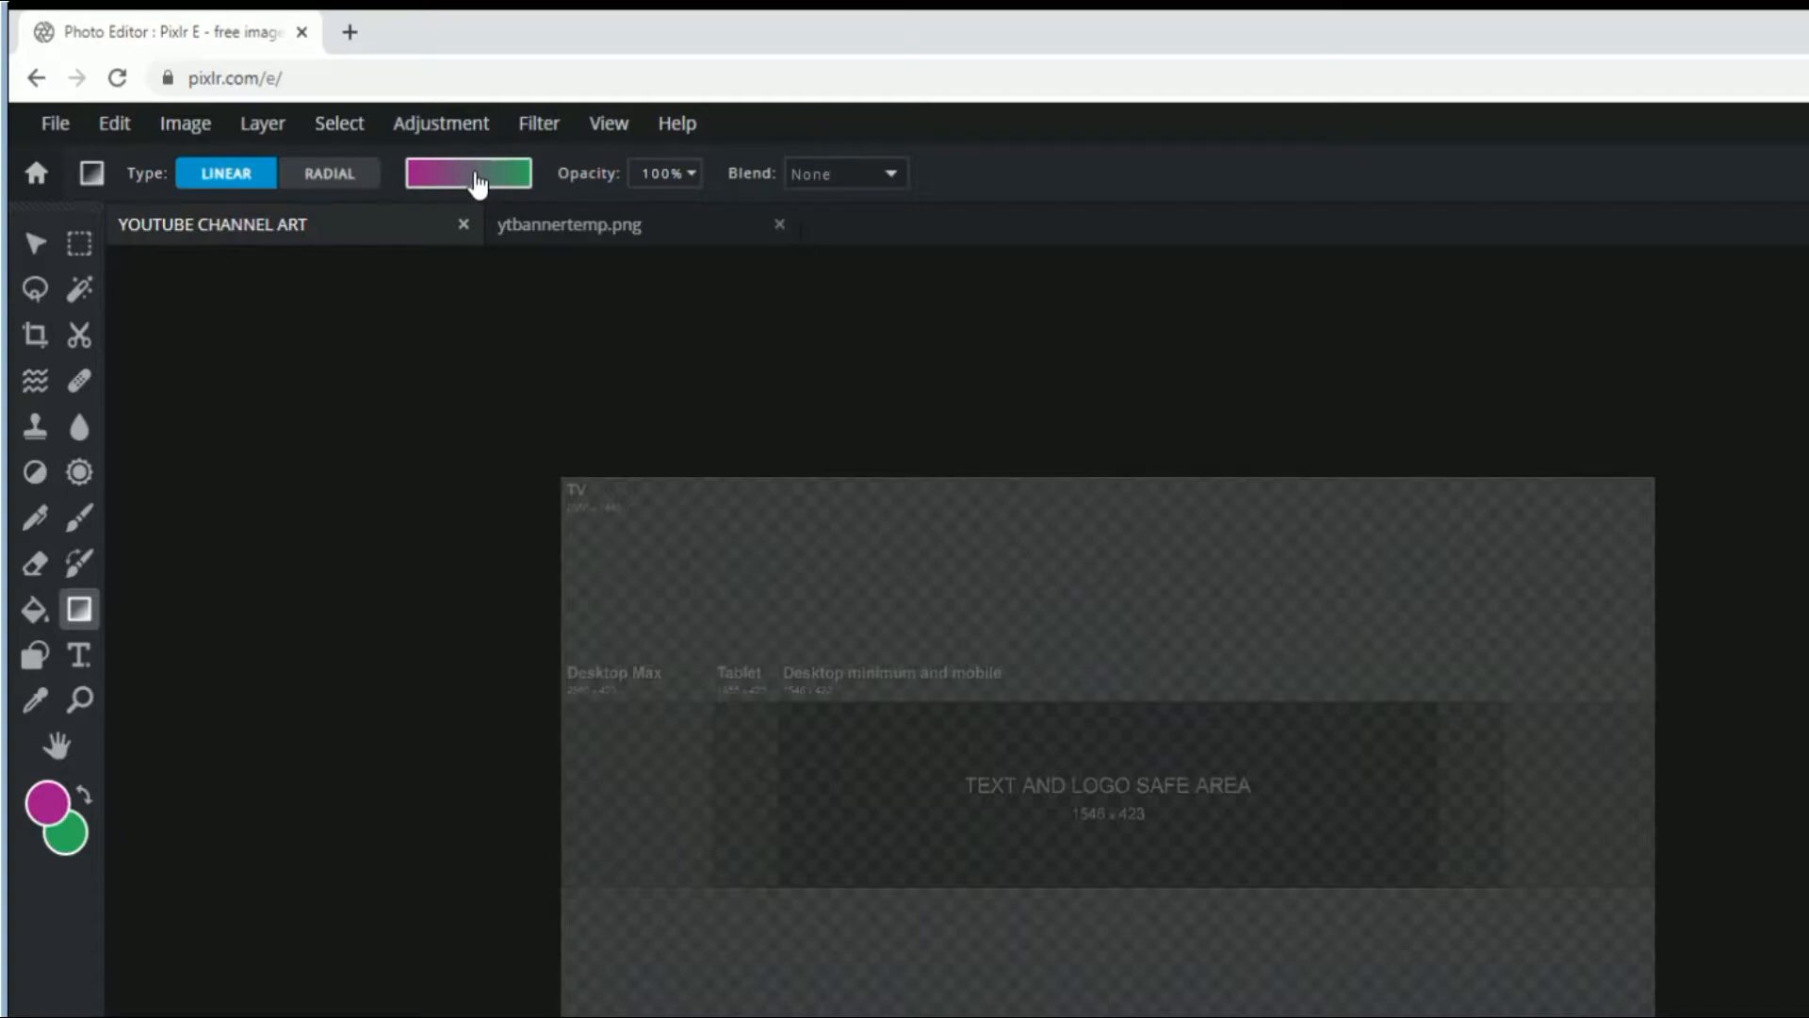
click(478, 182)
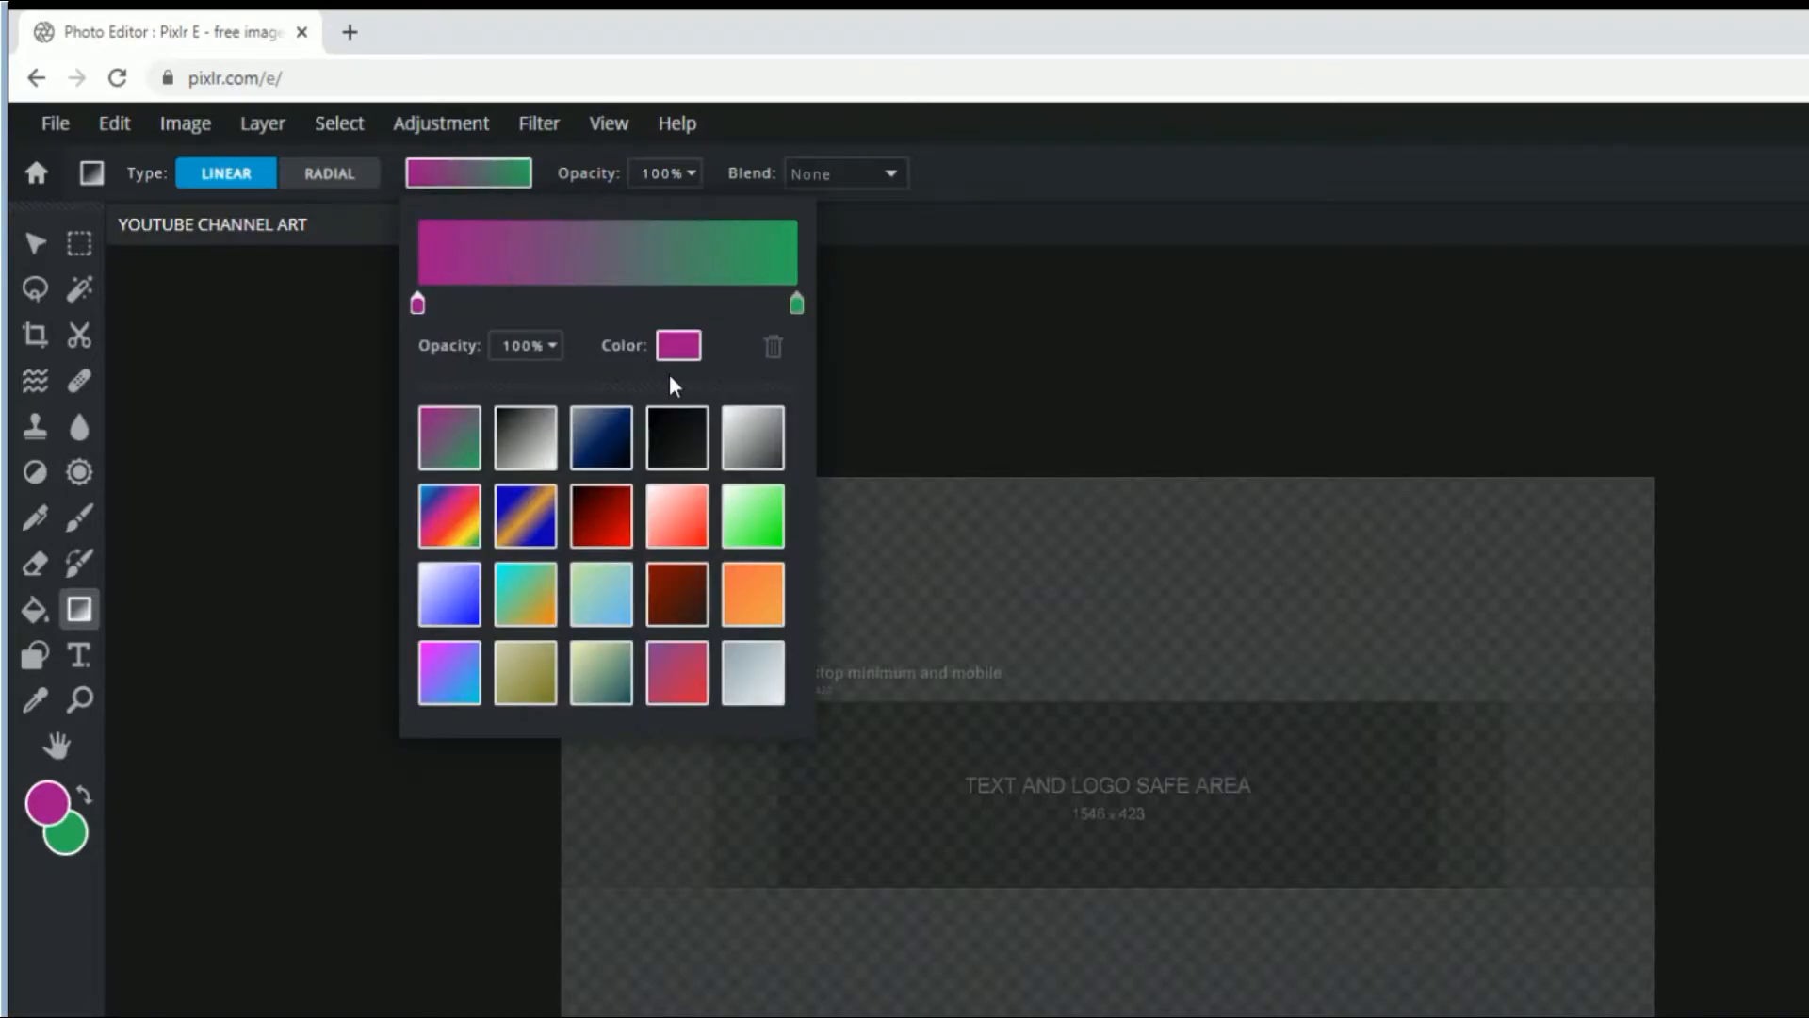
click(677, 347)
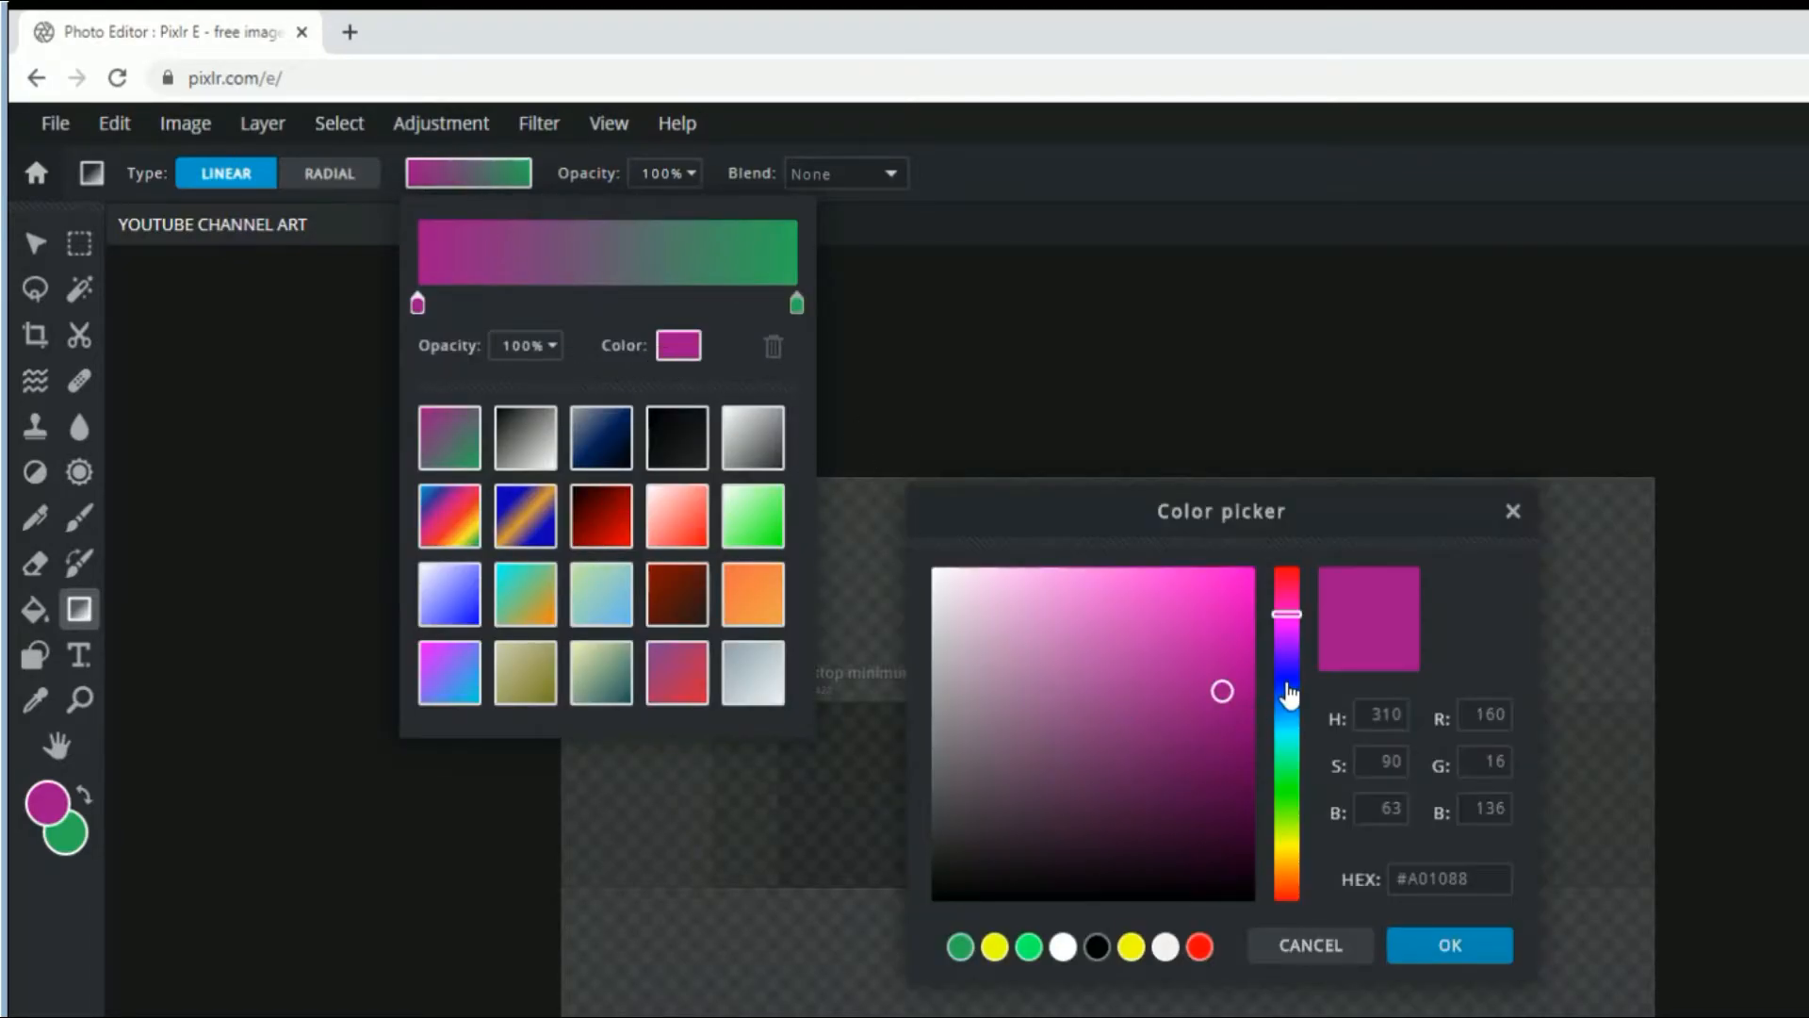
click(1286, 683)
click(1286, 687)
drag(1238, 650, 1259, 567)
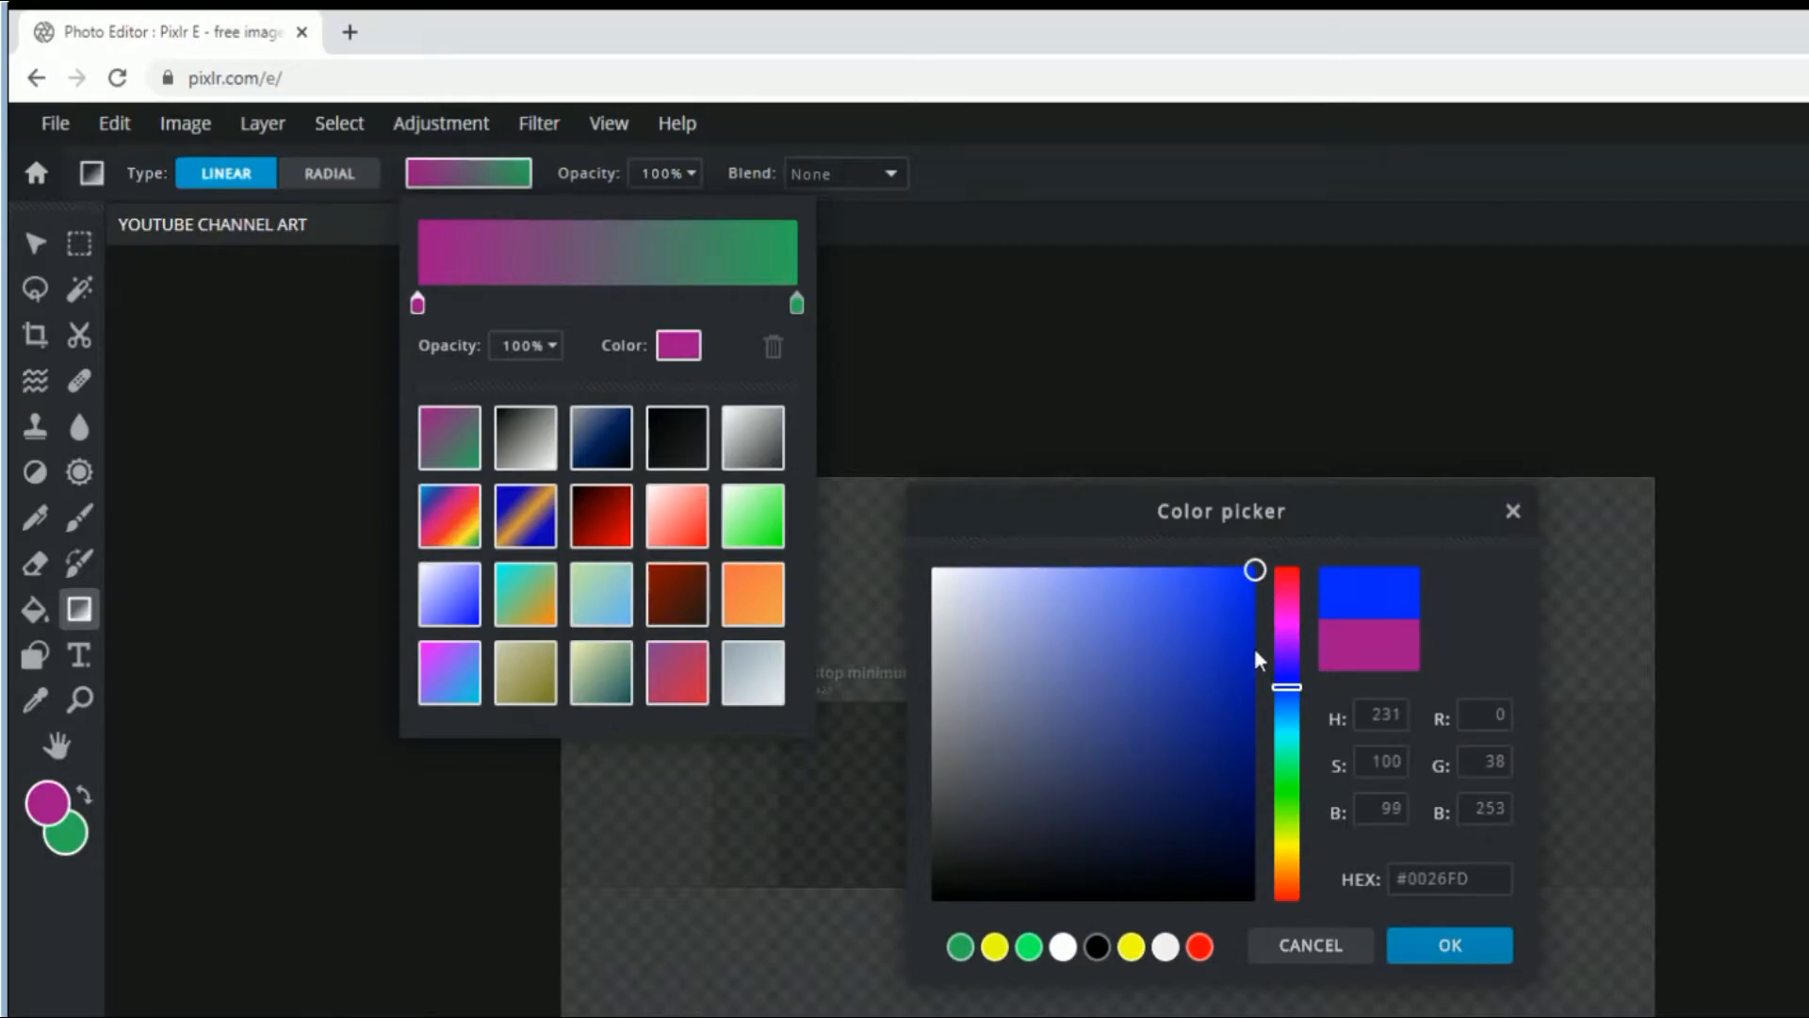
click(1471, 949)
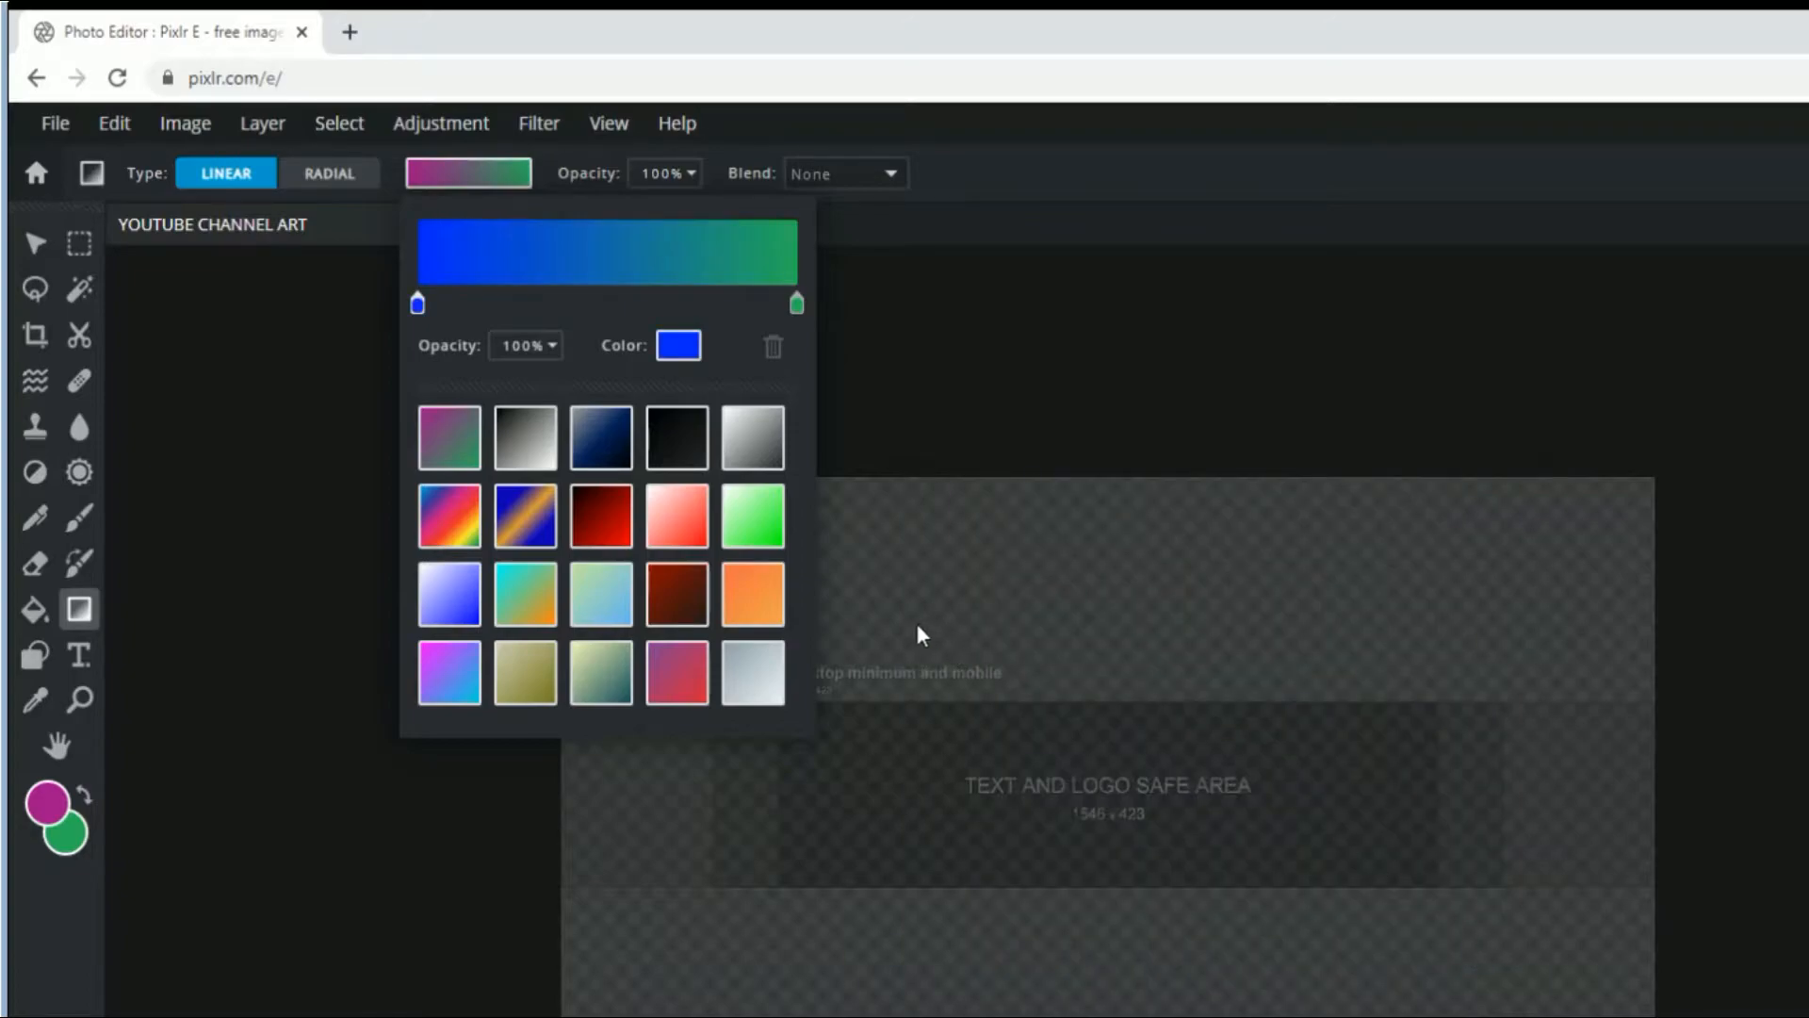
- Choose the pink-to-cyan gradient preset and change its start colour to orange-red, #FE2807
mouse_move(807, 463)
mouse_down()
mouse_move(807, 612)
mouse_move(805, 468)
mouse_up()
click(445, 647)
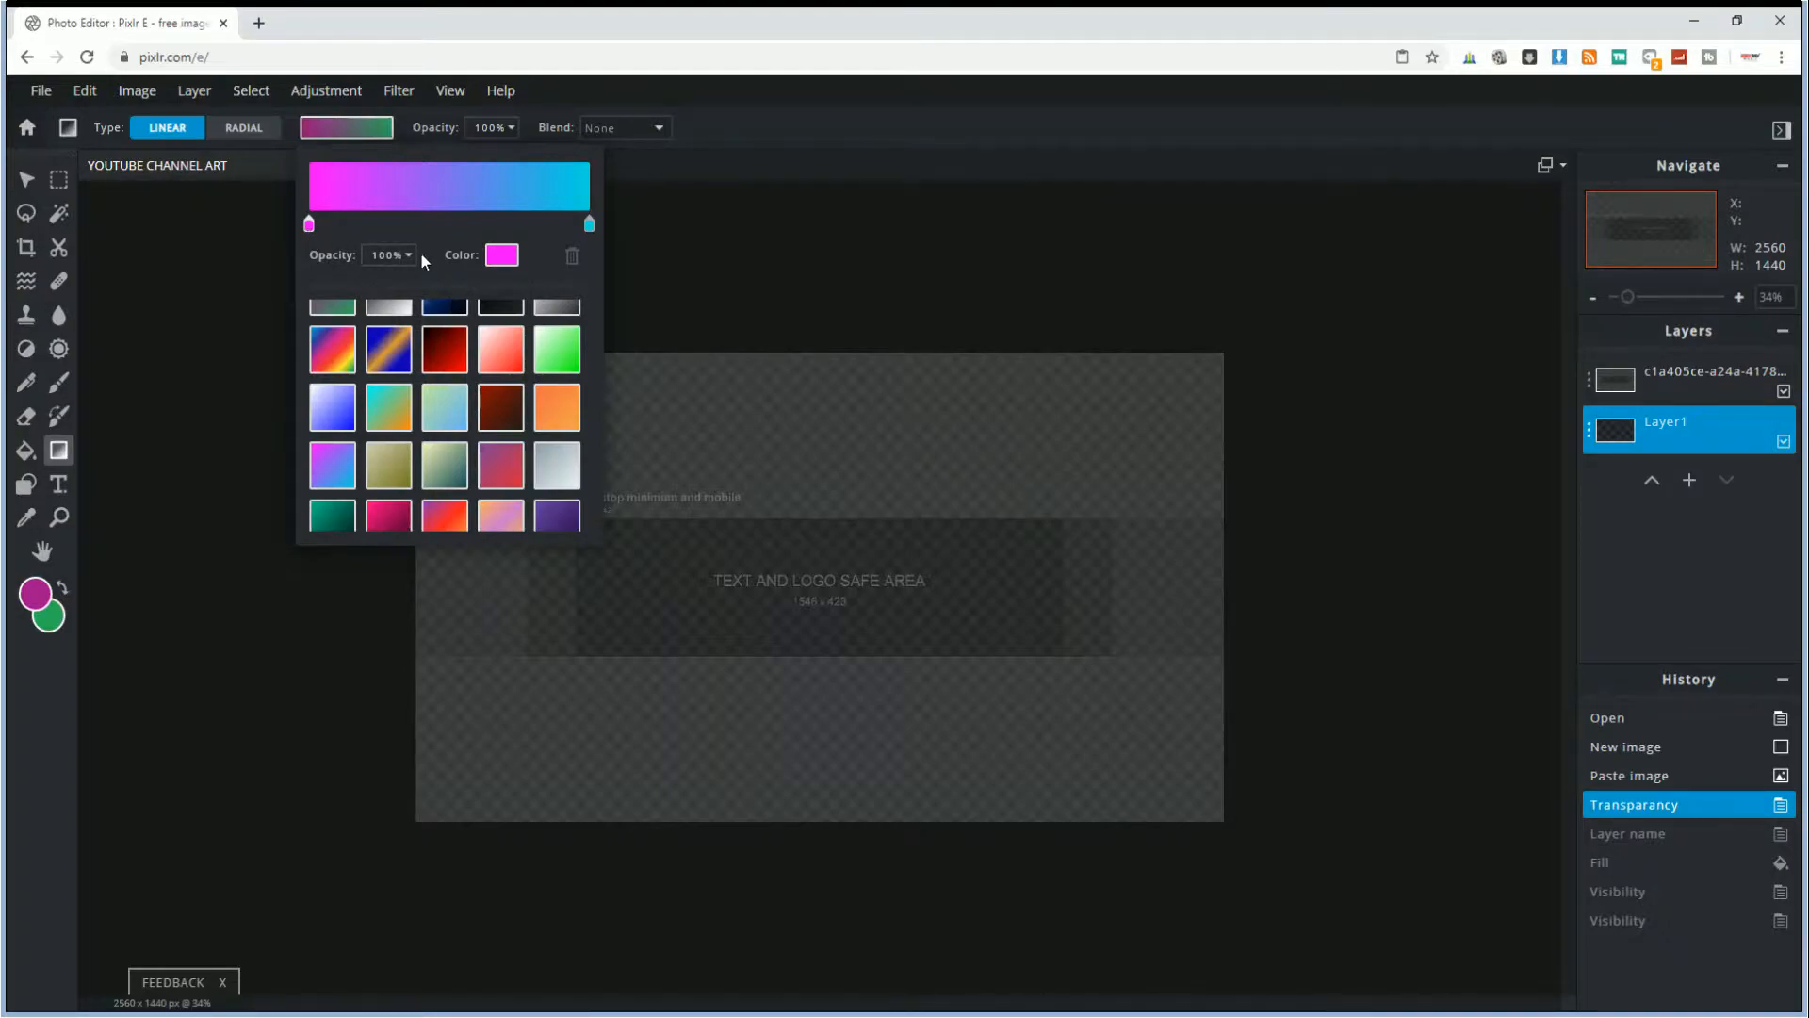
click(504, 260)
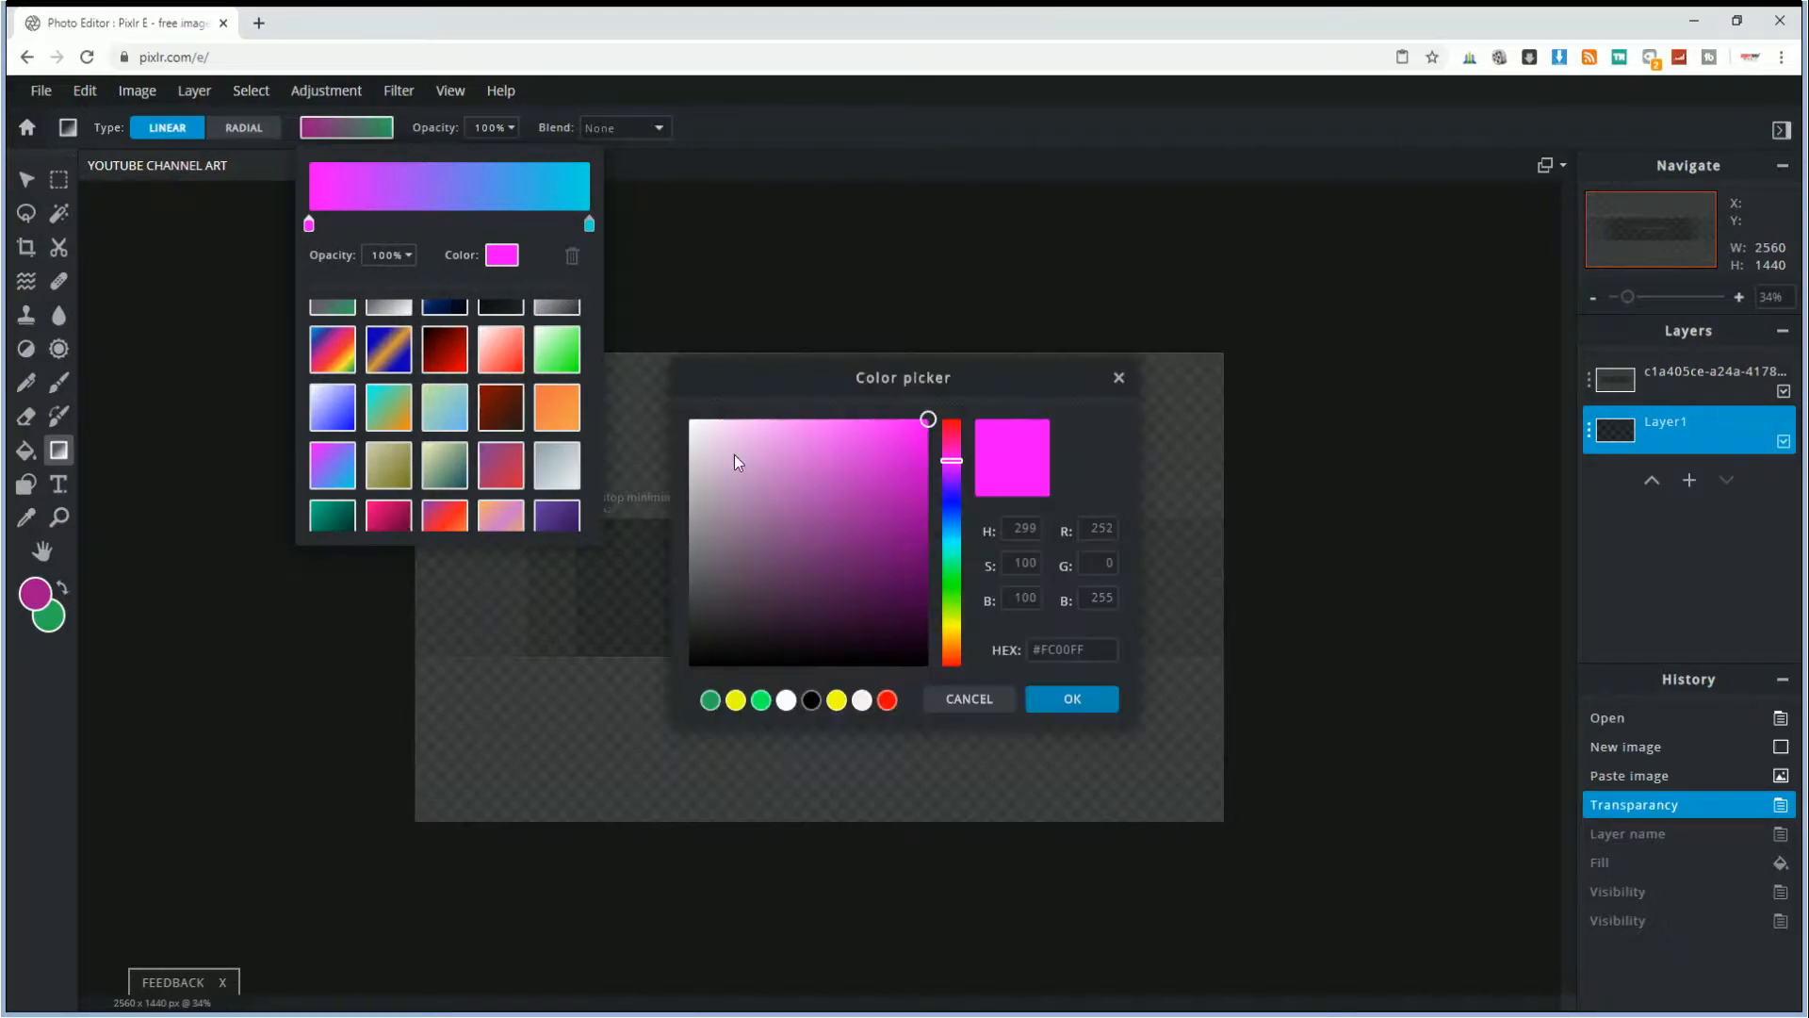
click(952, 660)
drag(861, 500, 922, 421)
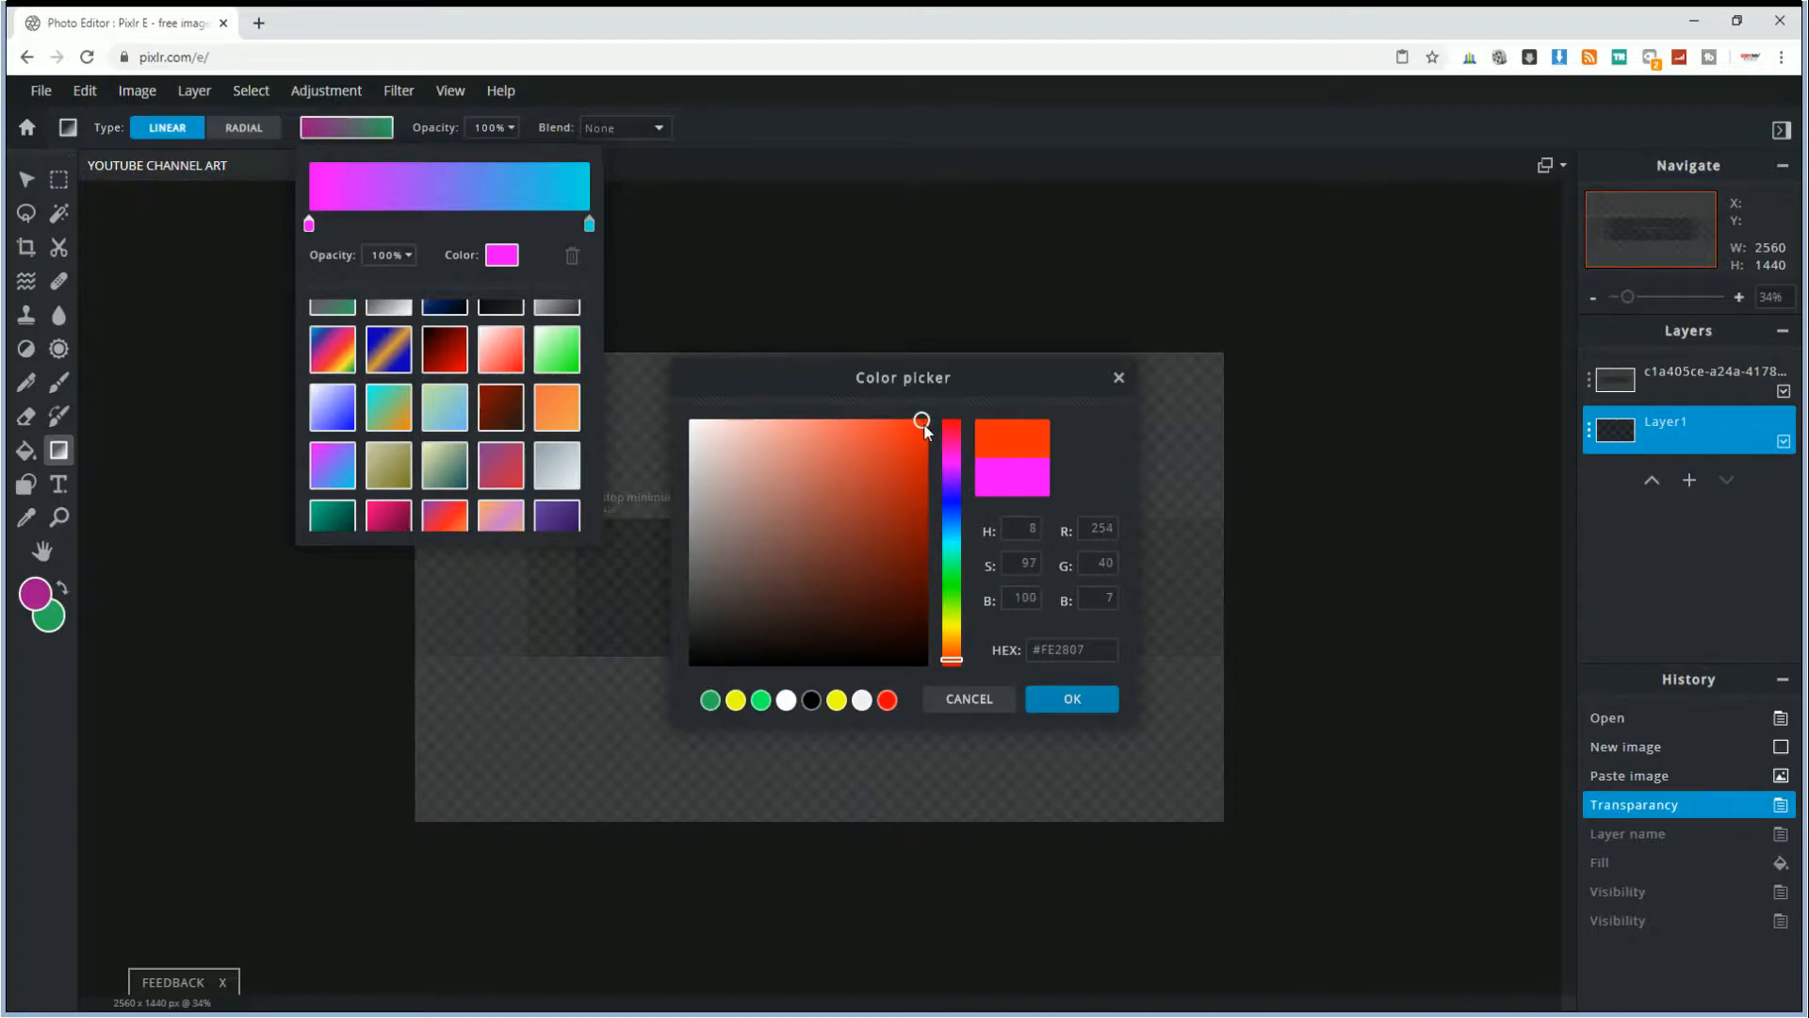
click(1073, 701)
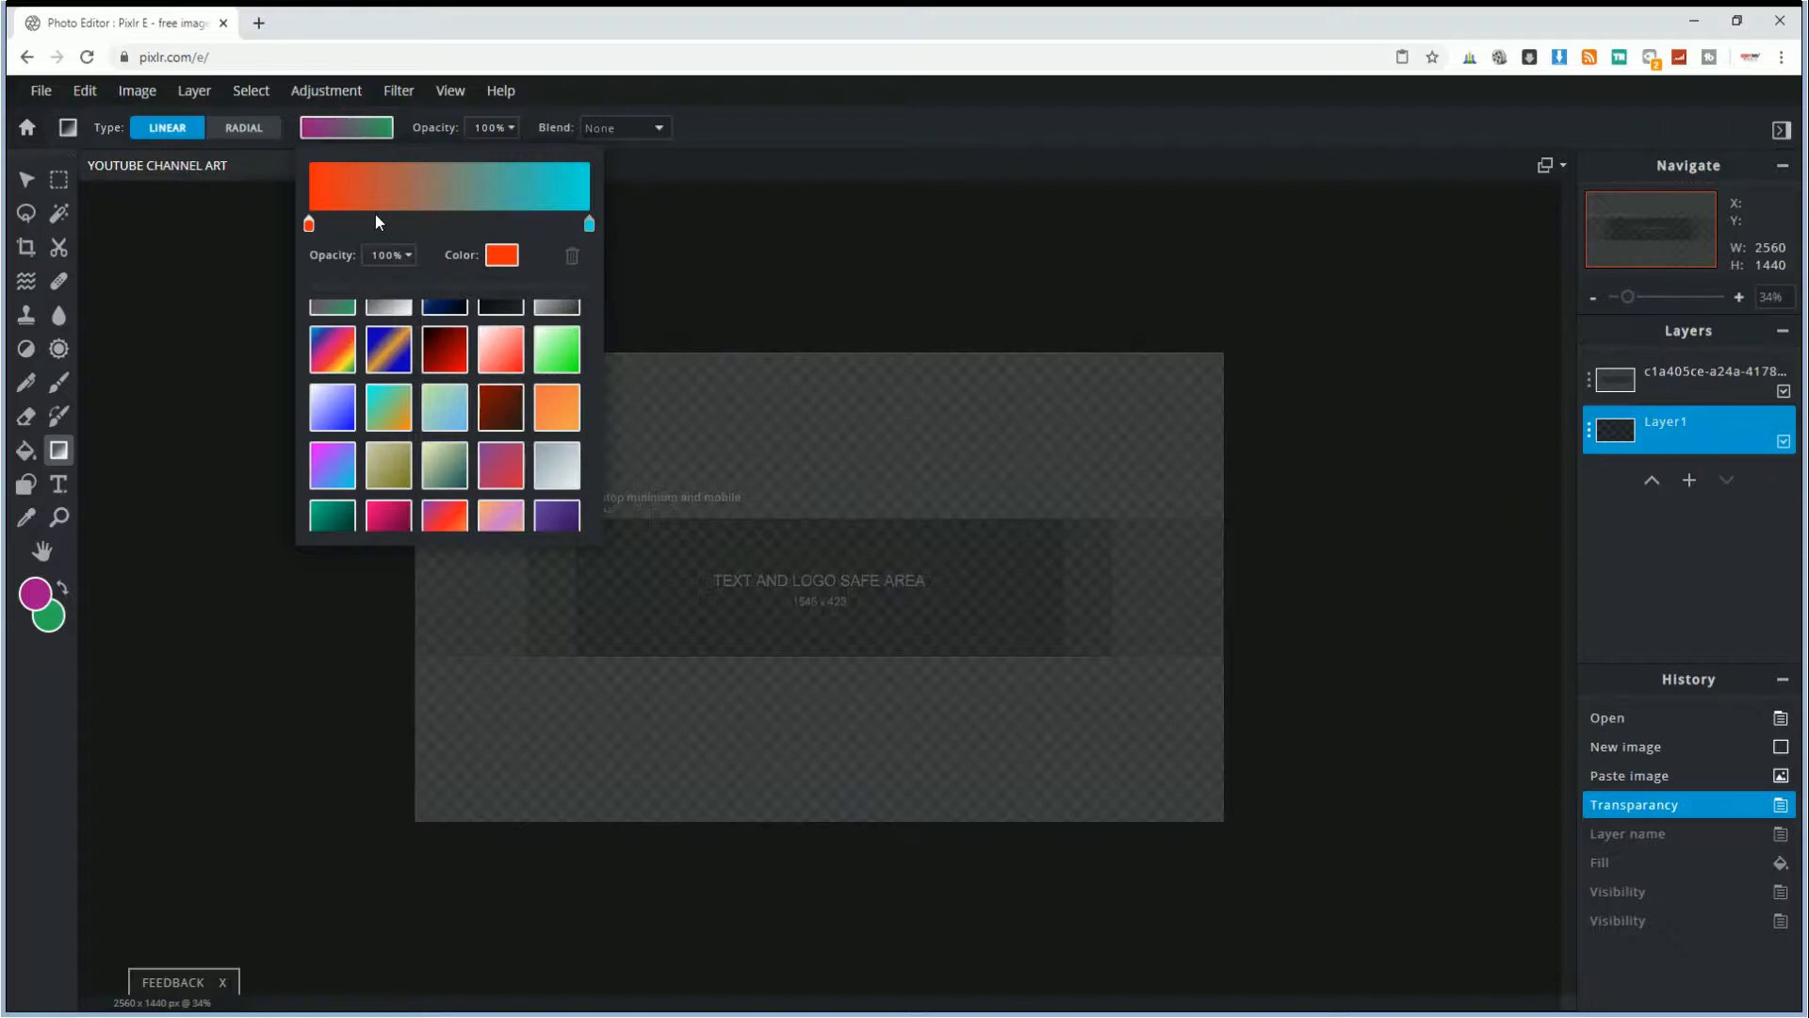
- Fill Layer1 with the linear gradient, running horizontally from orange-red on the left to cyan on the right
click(238, 128)
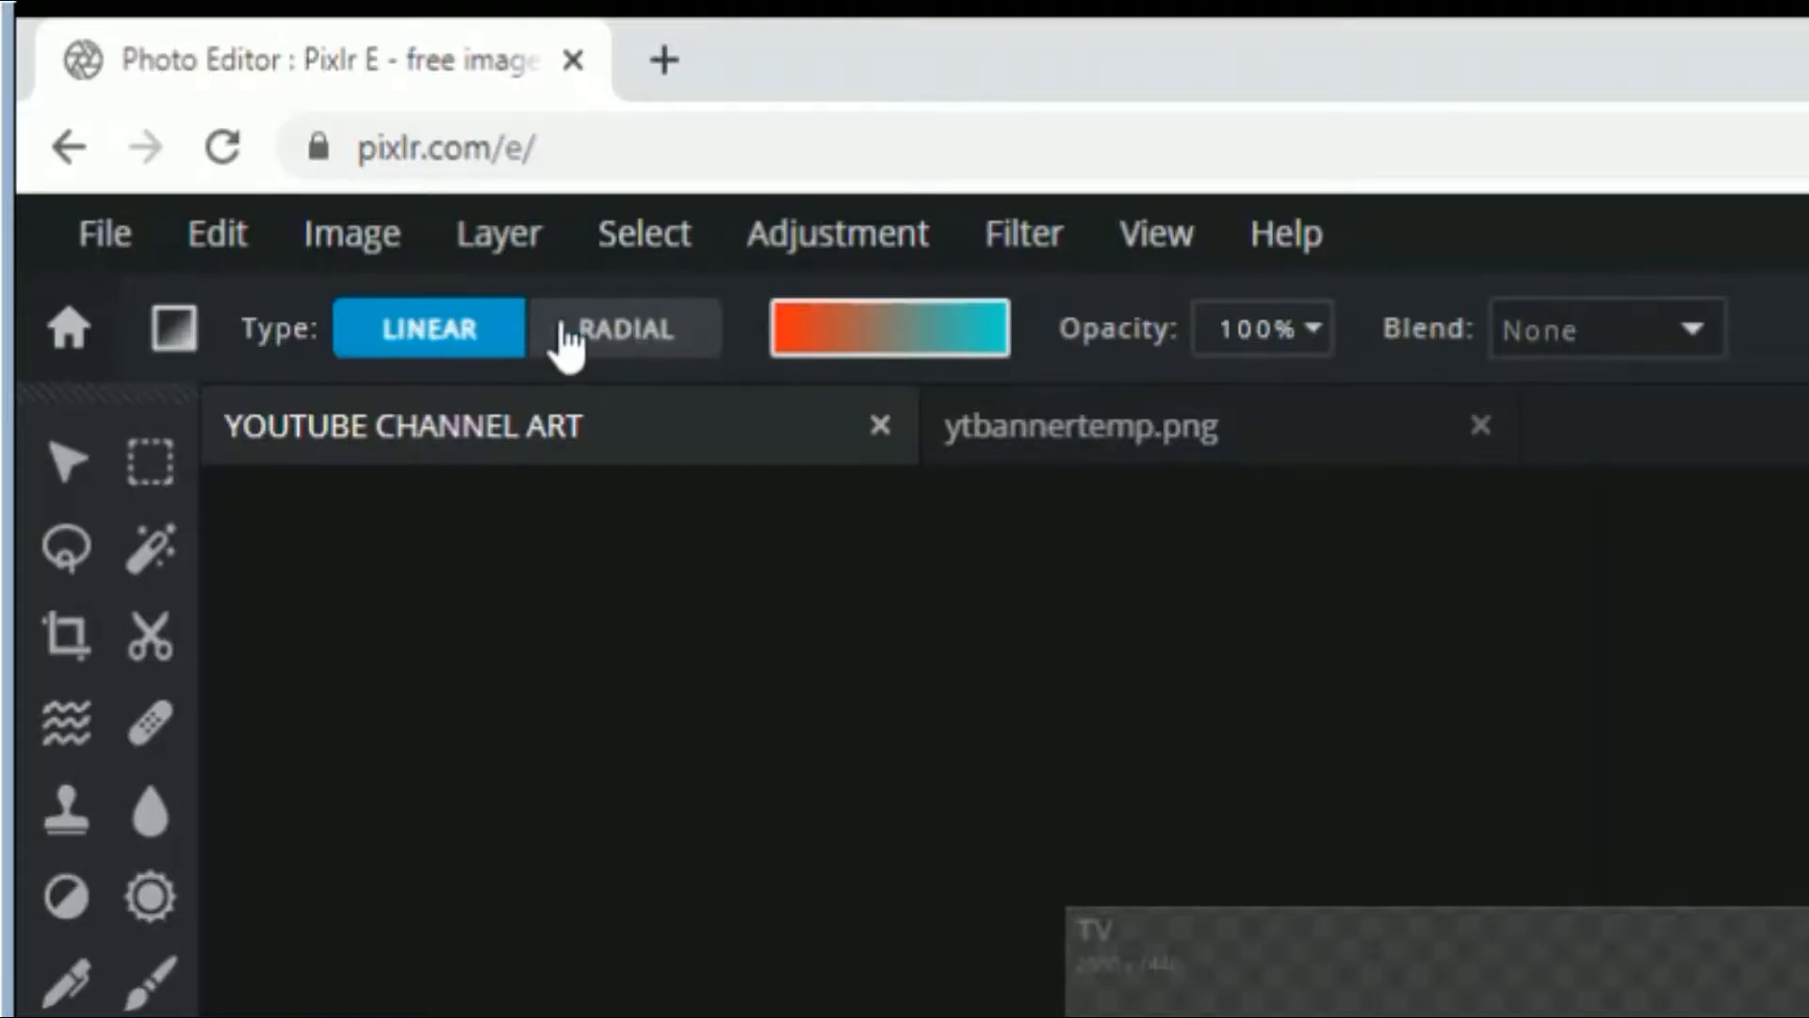
click(617, 345)
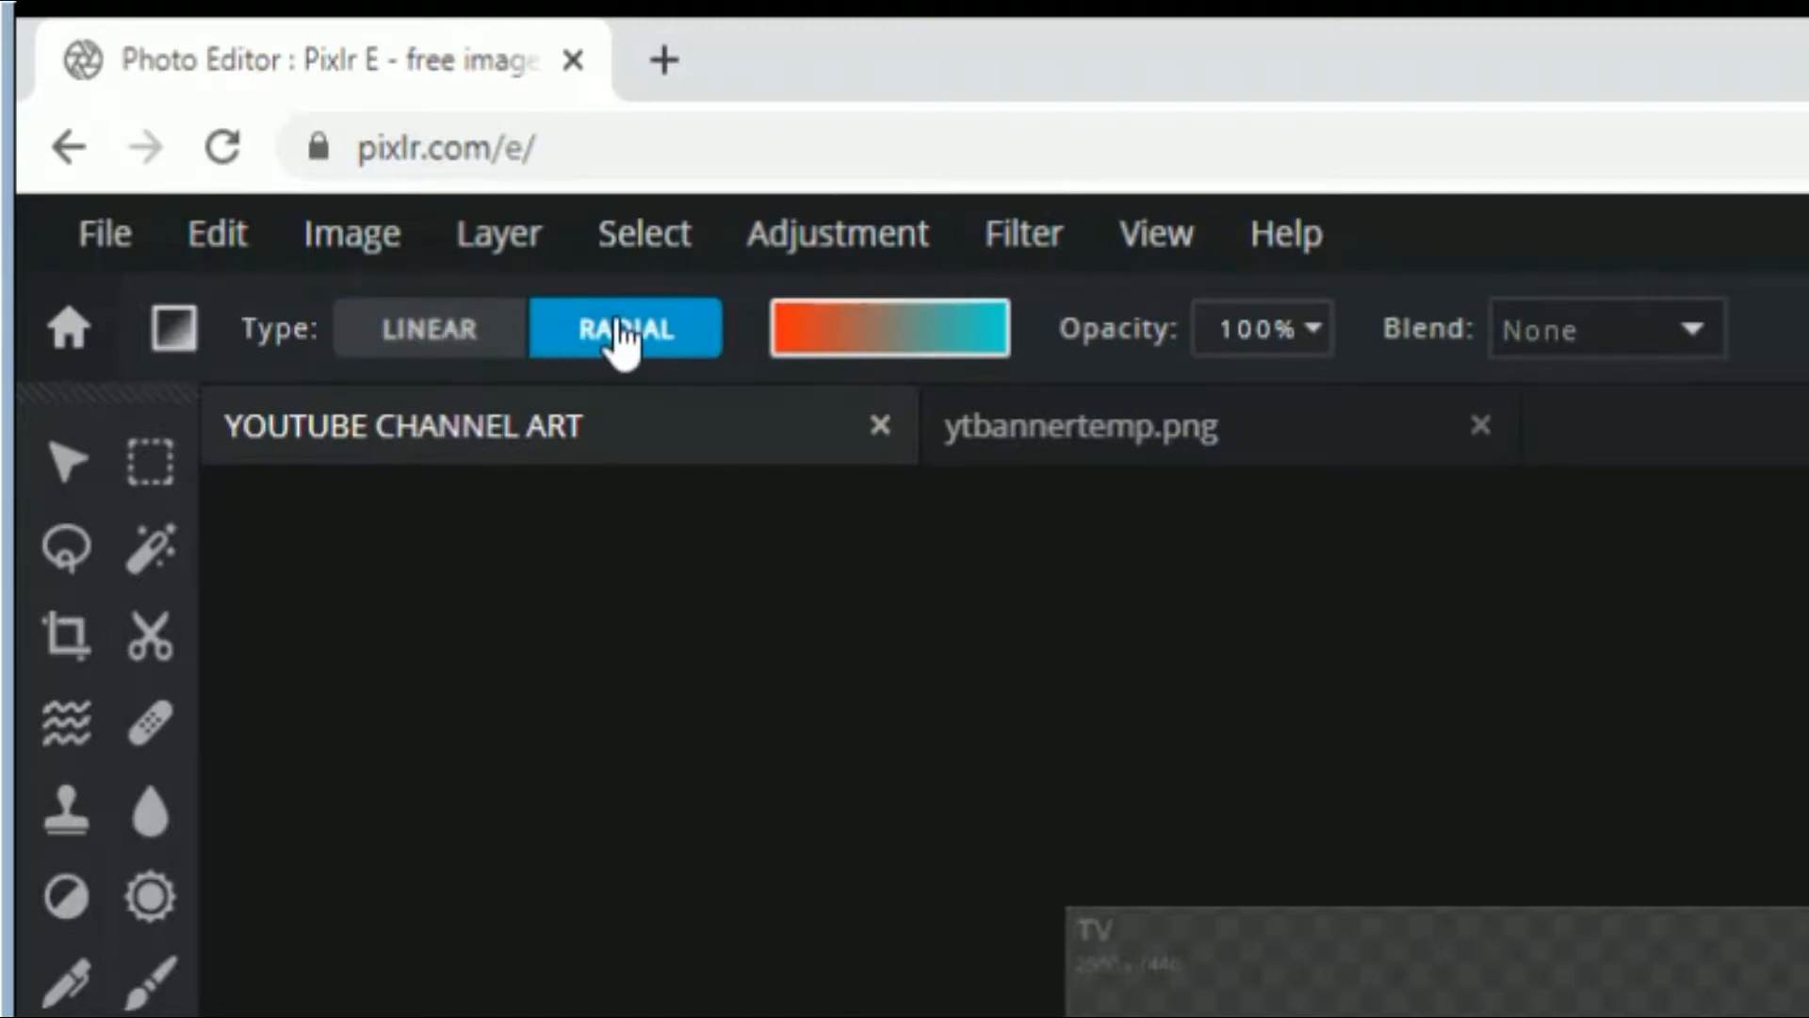
click(451, 353)
drag(504, 583, 1015, 582)
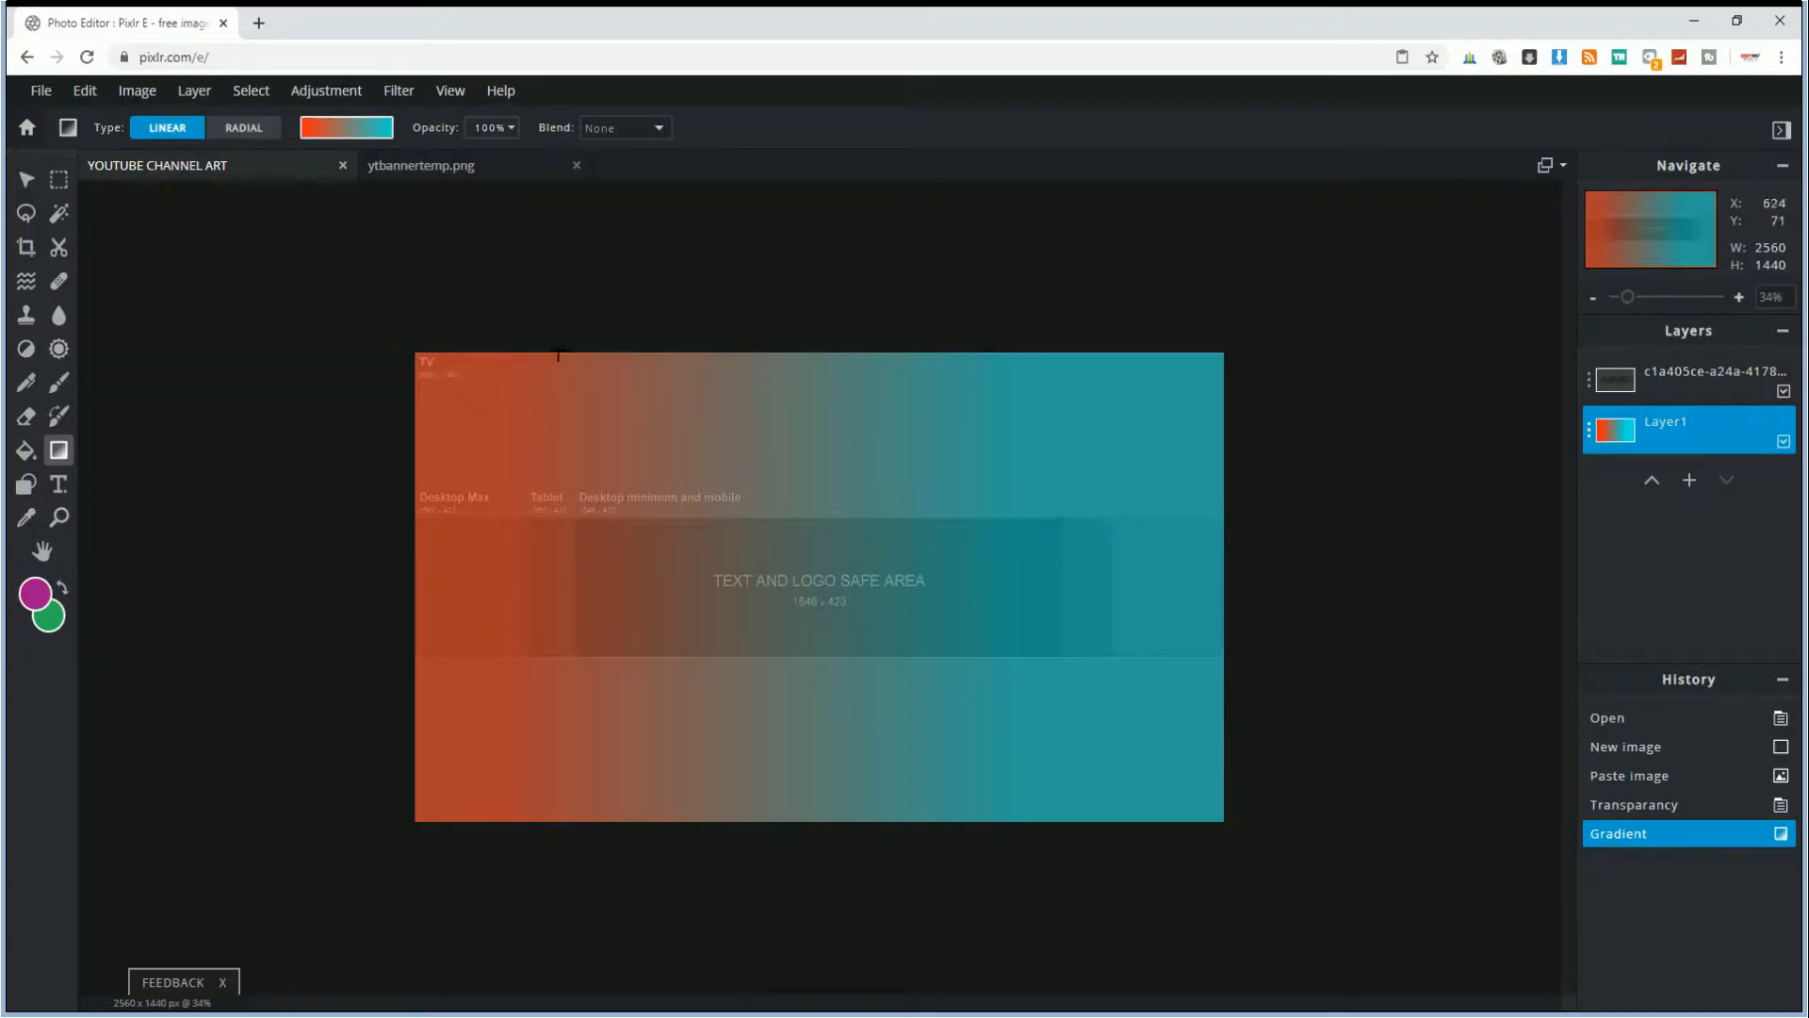
- Zoom the canvas to 70% to examine the template's text and logo safe area over the gradient
scroll(618, 371, up, 5)
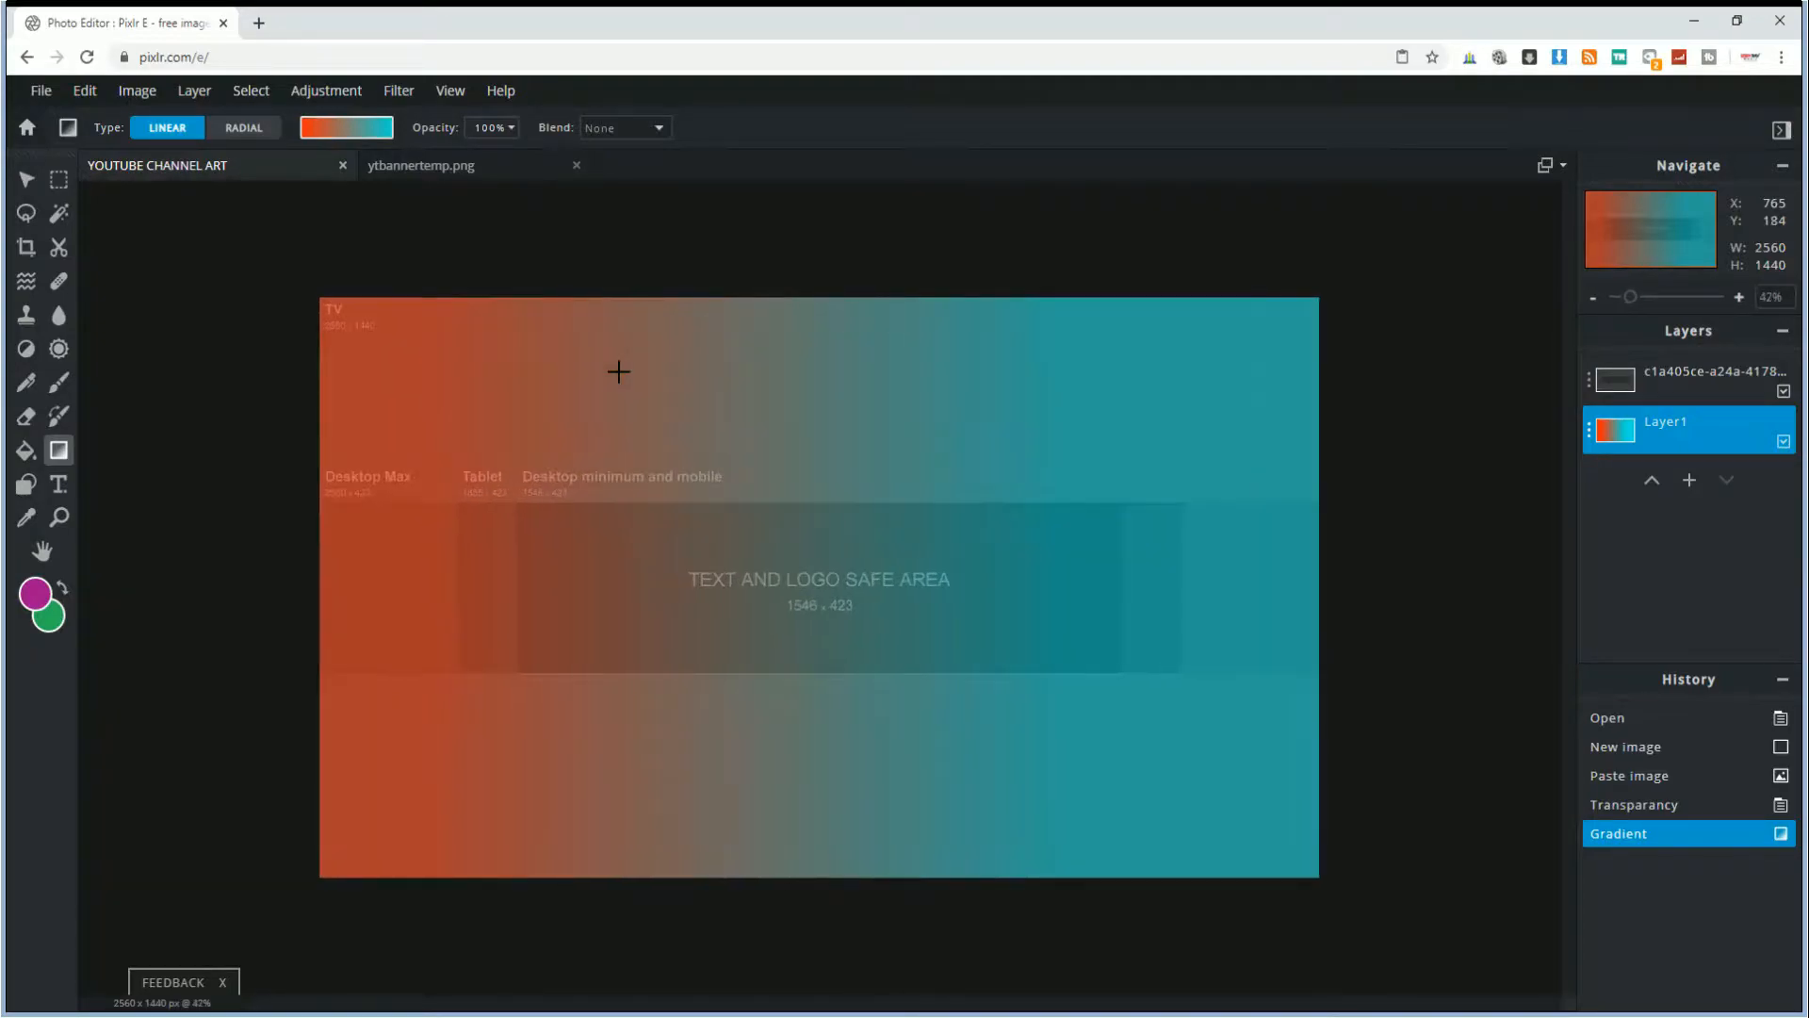
scroll(618, 371, up, 3)
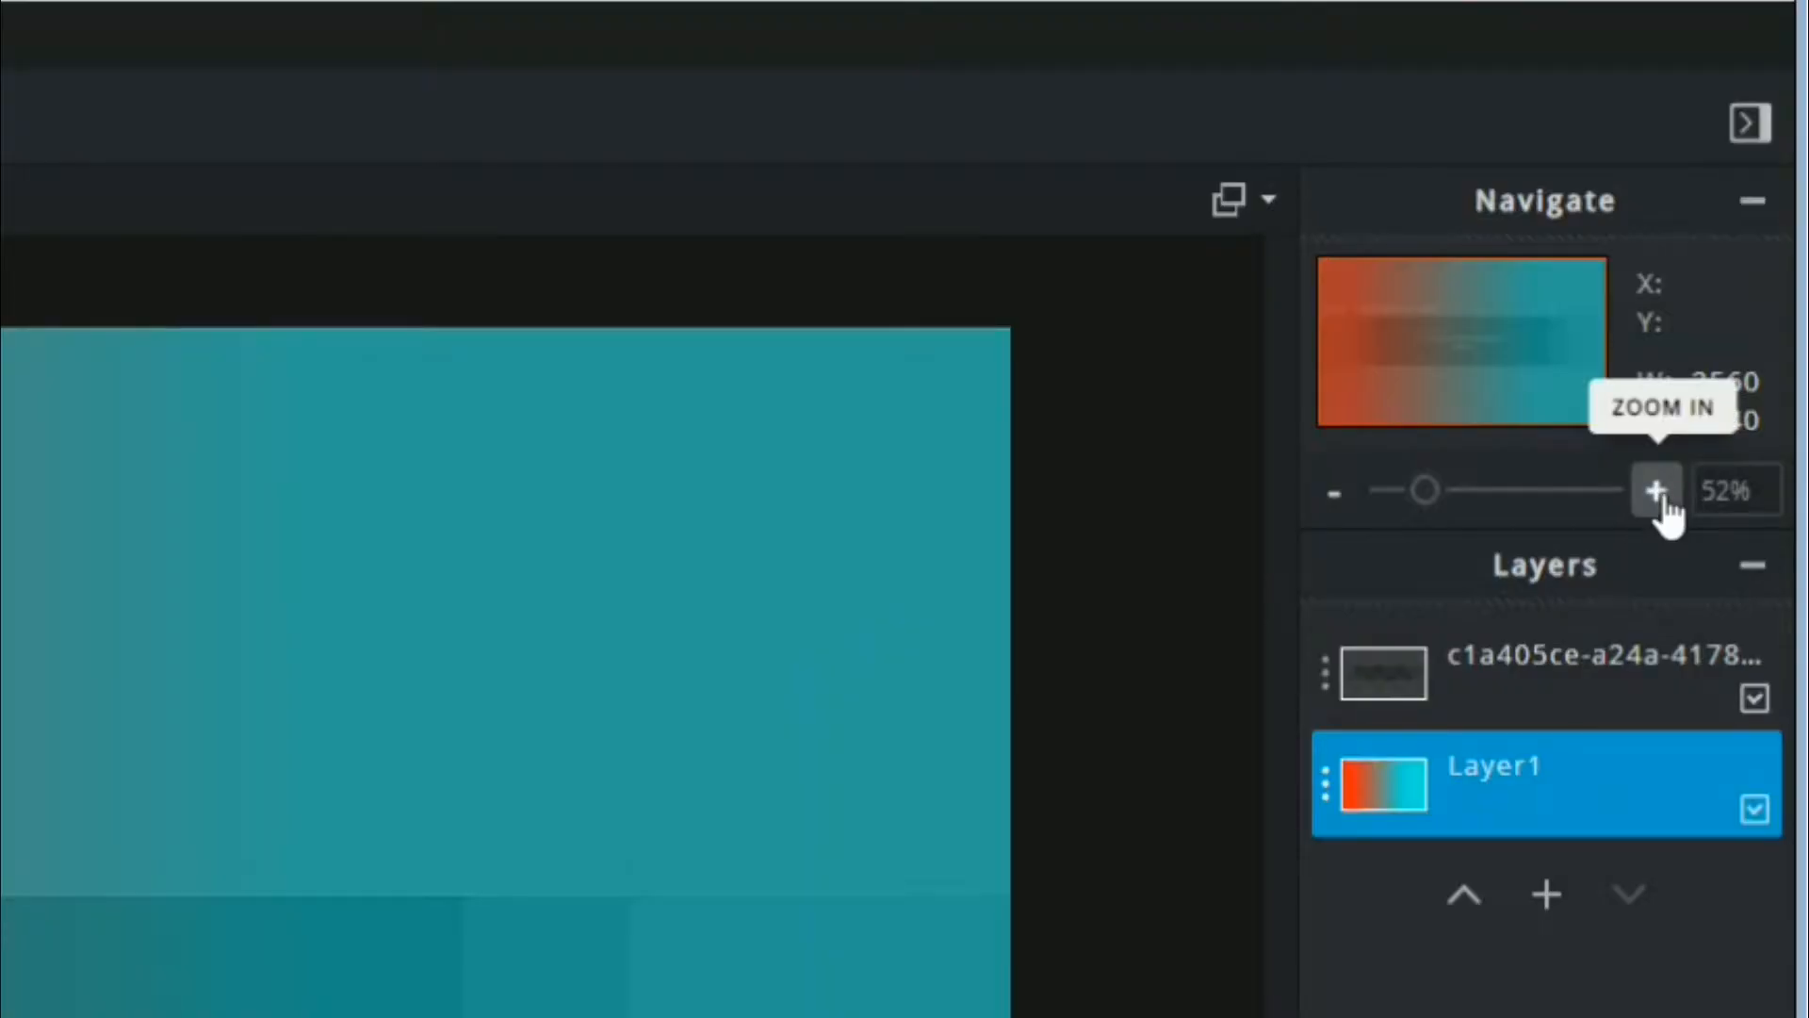
click(1659, 495)
click(1335, 497)
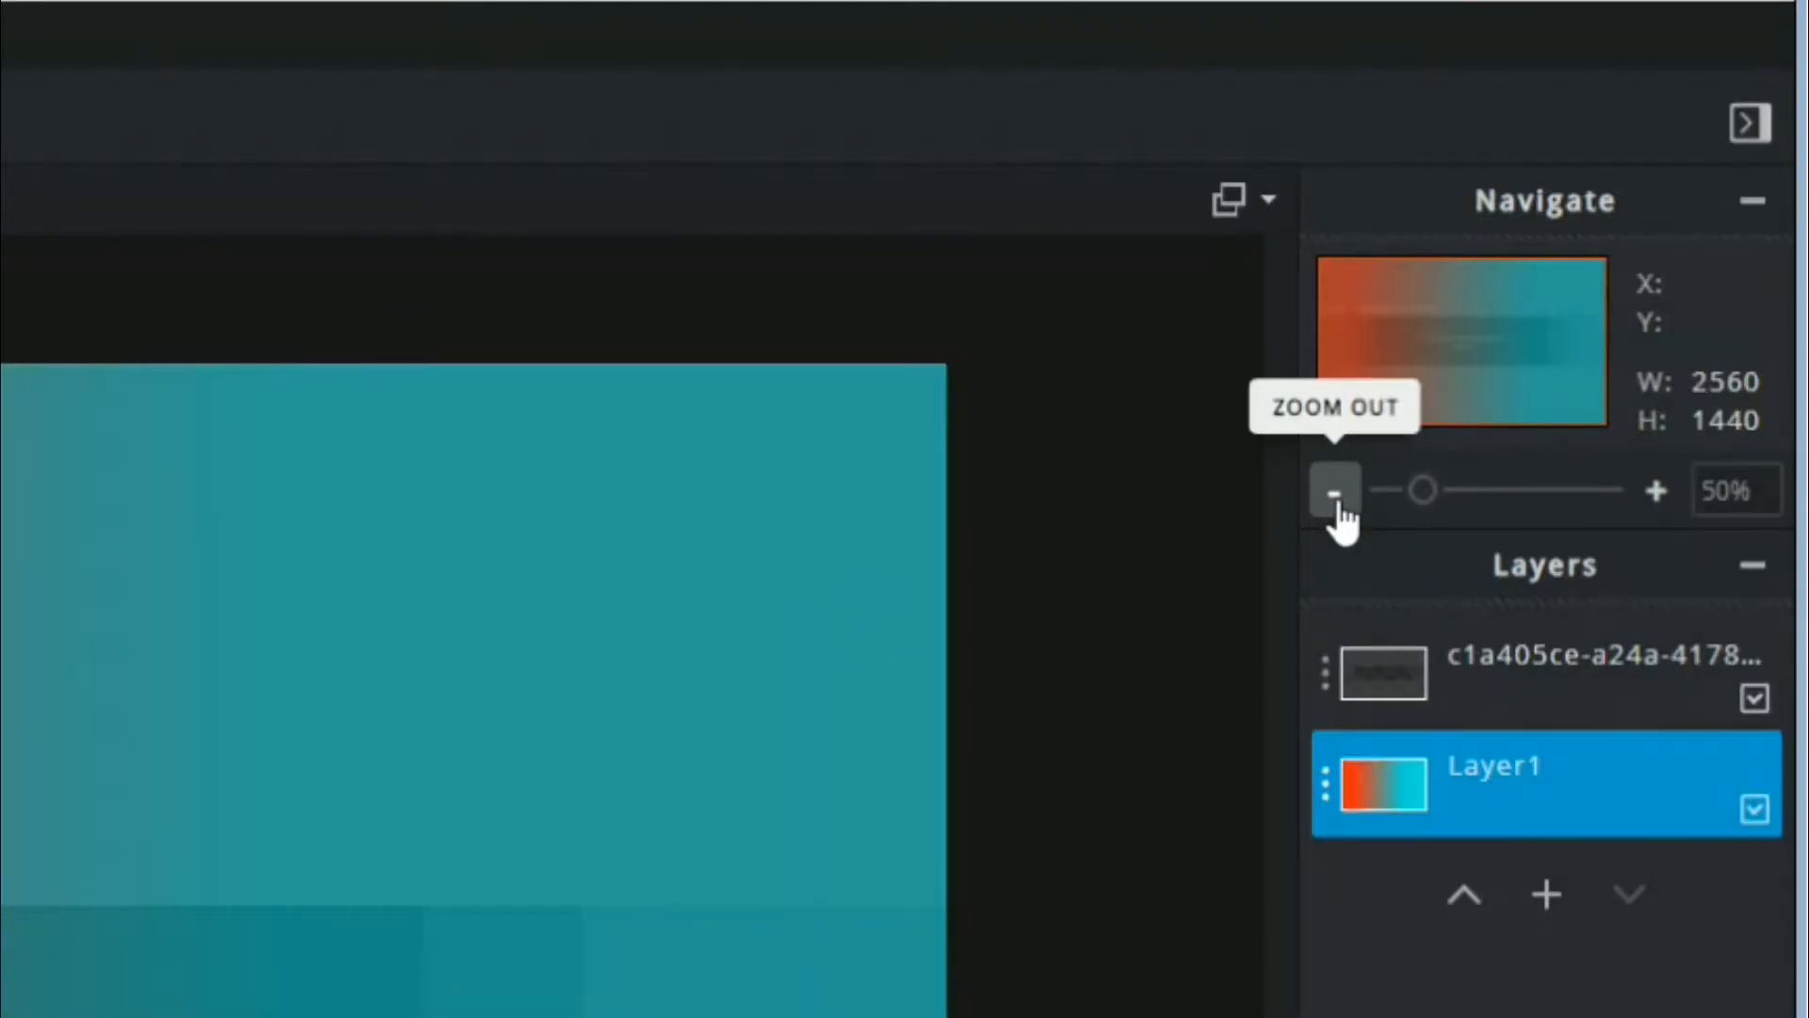
click(1337, 498)
drag(1432, 490, 1426, 492)
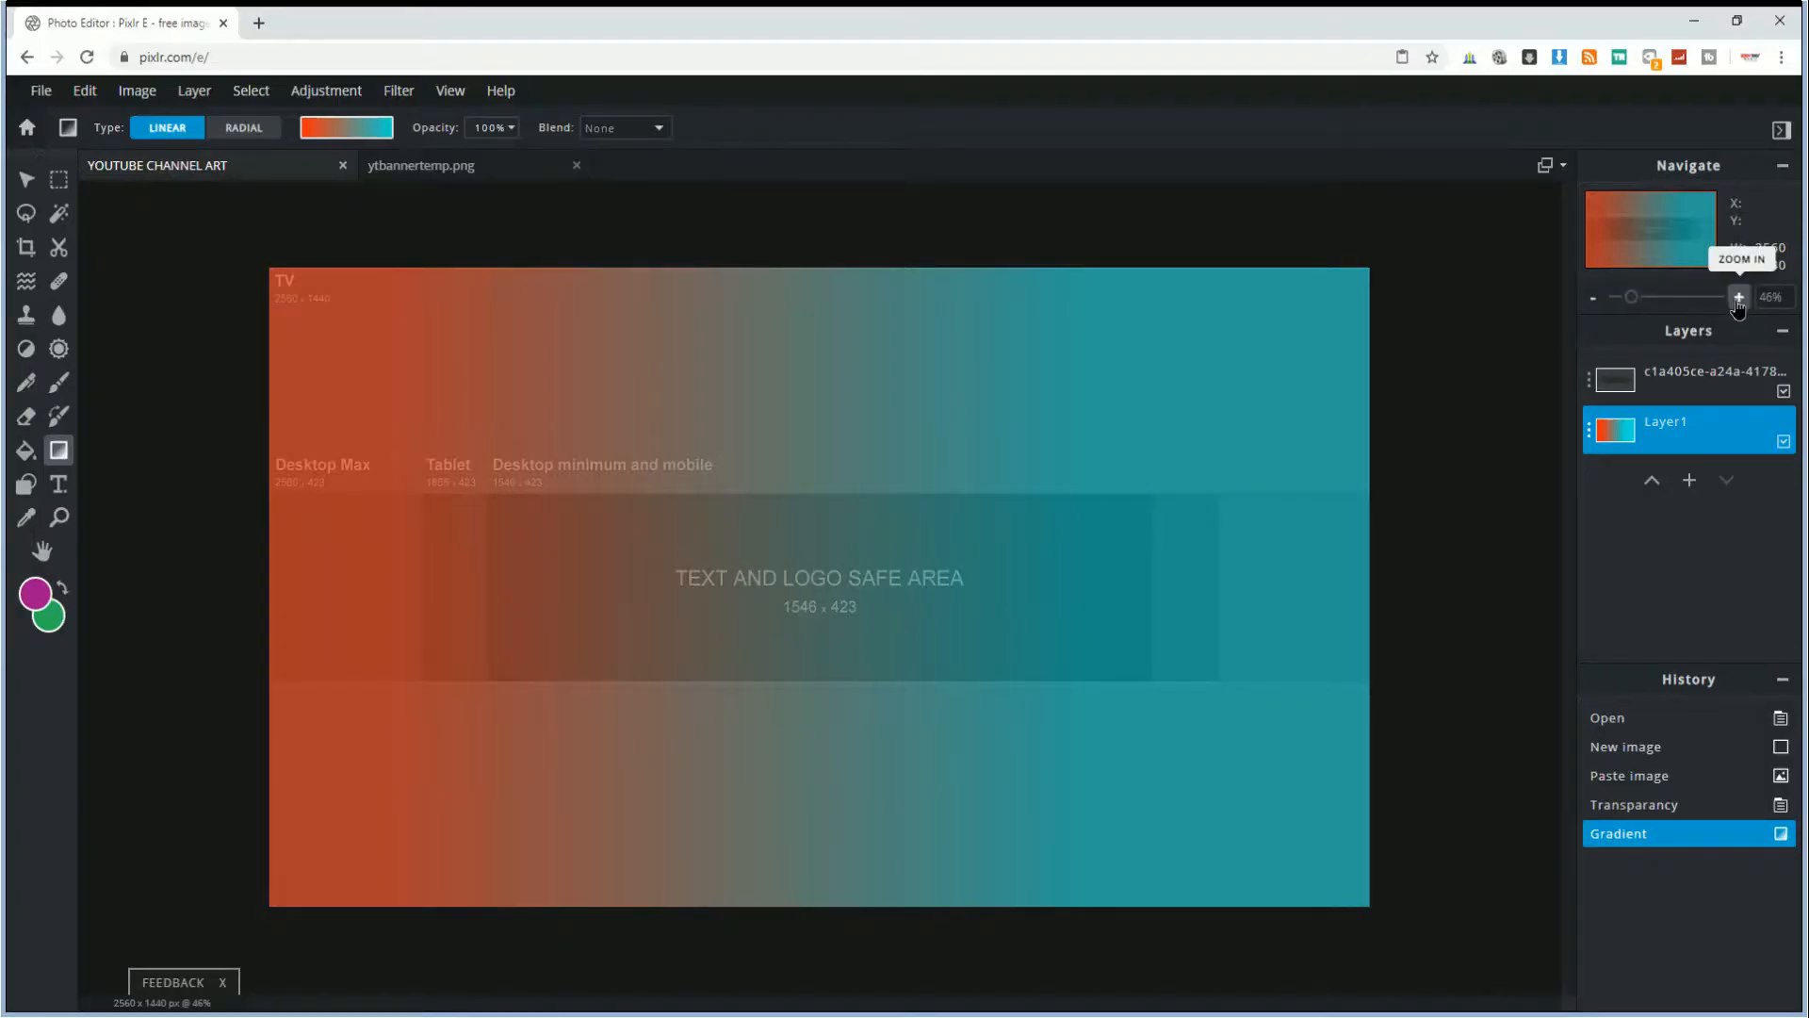
click(1656, 491)
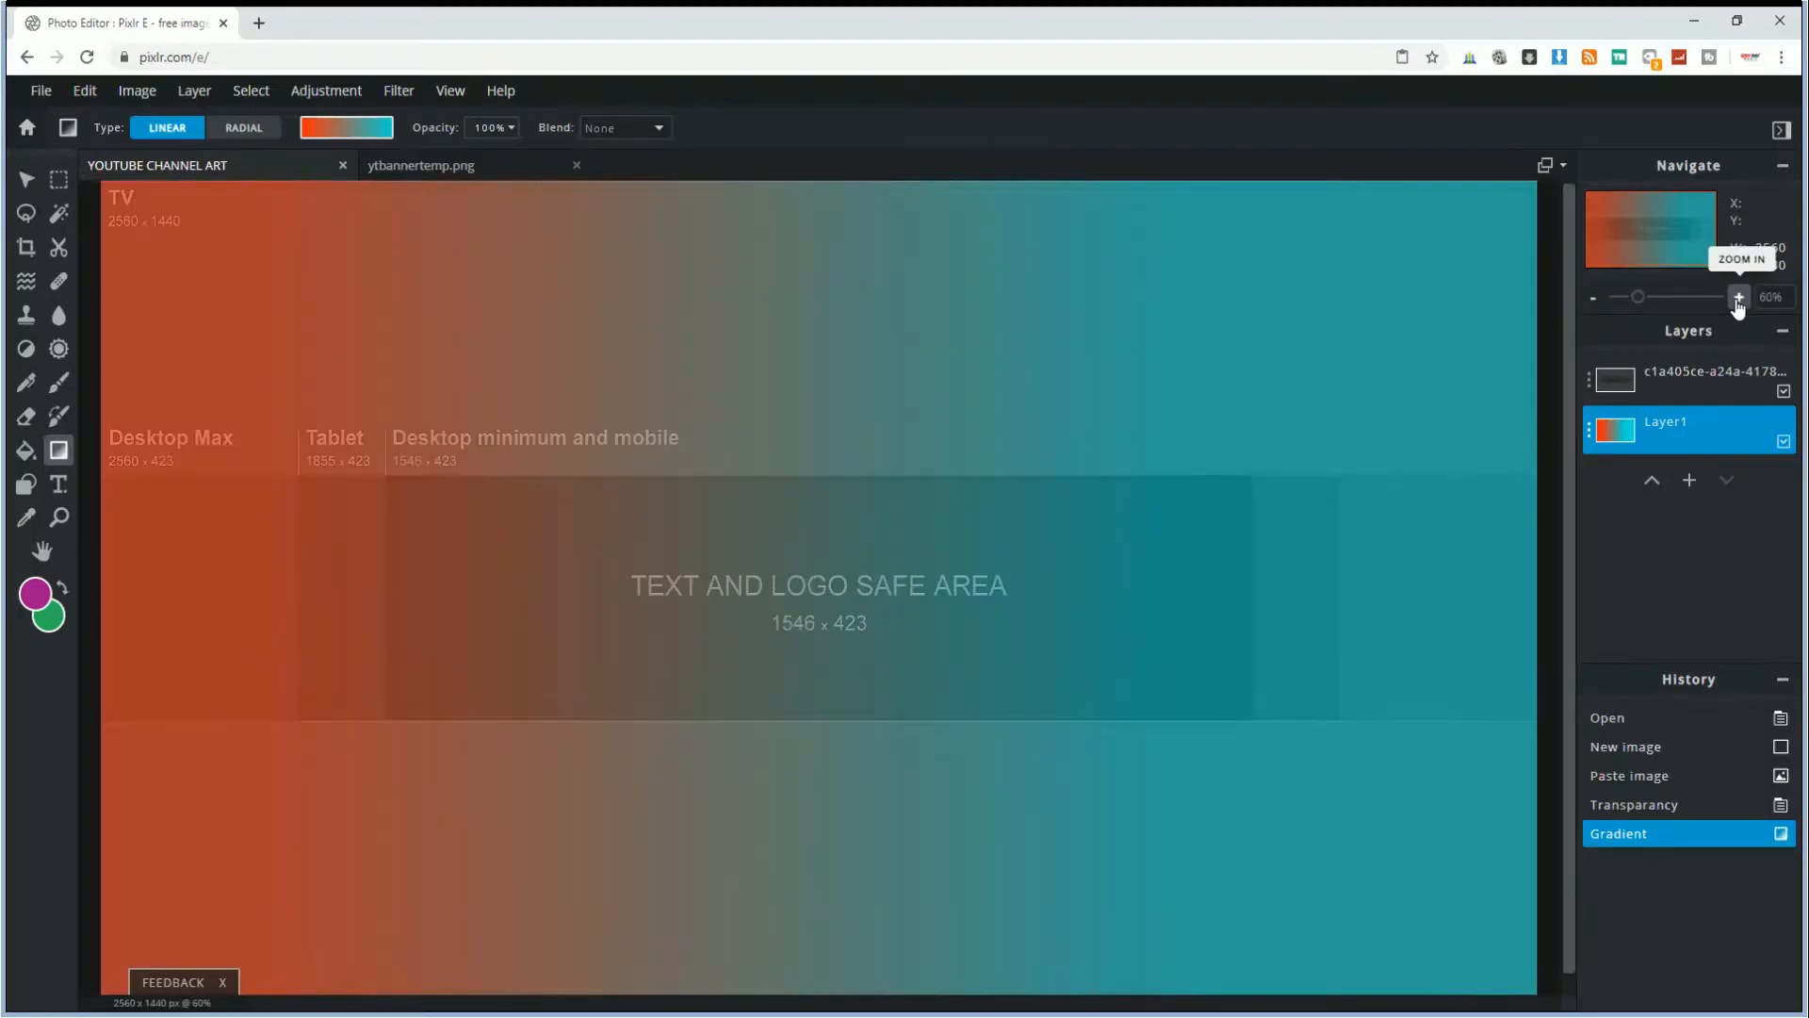
click(1738, 300)
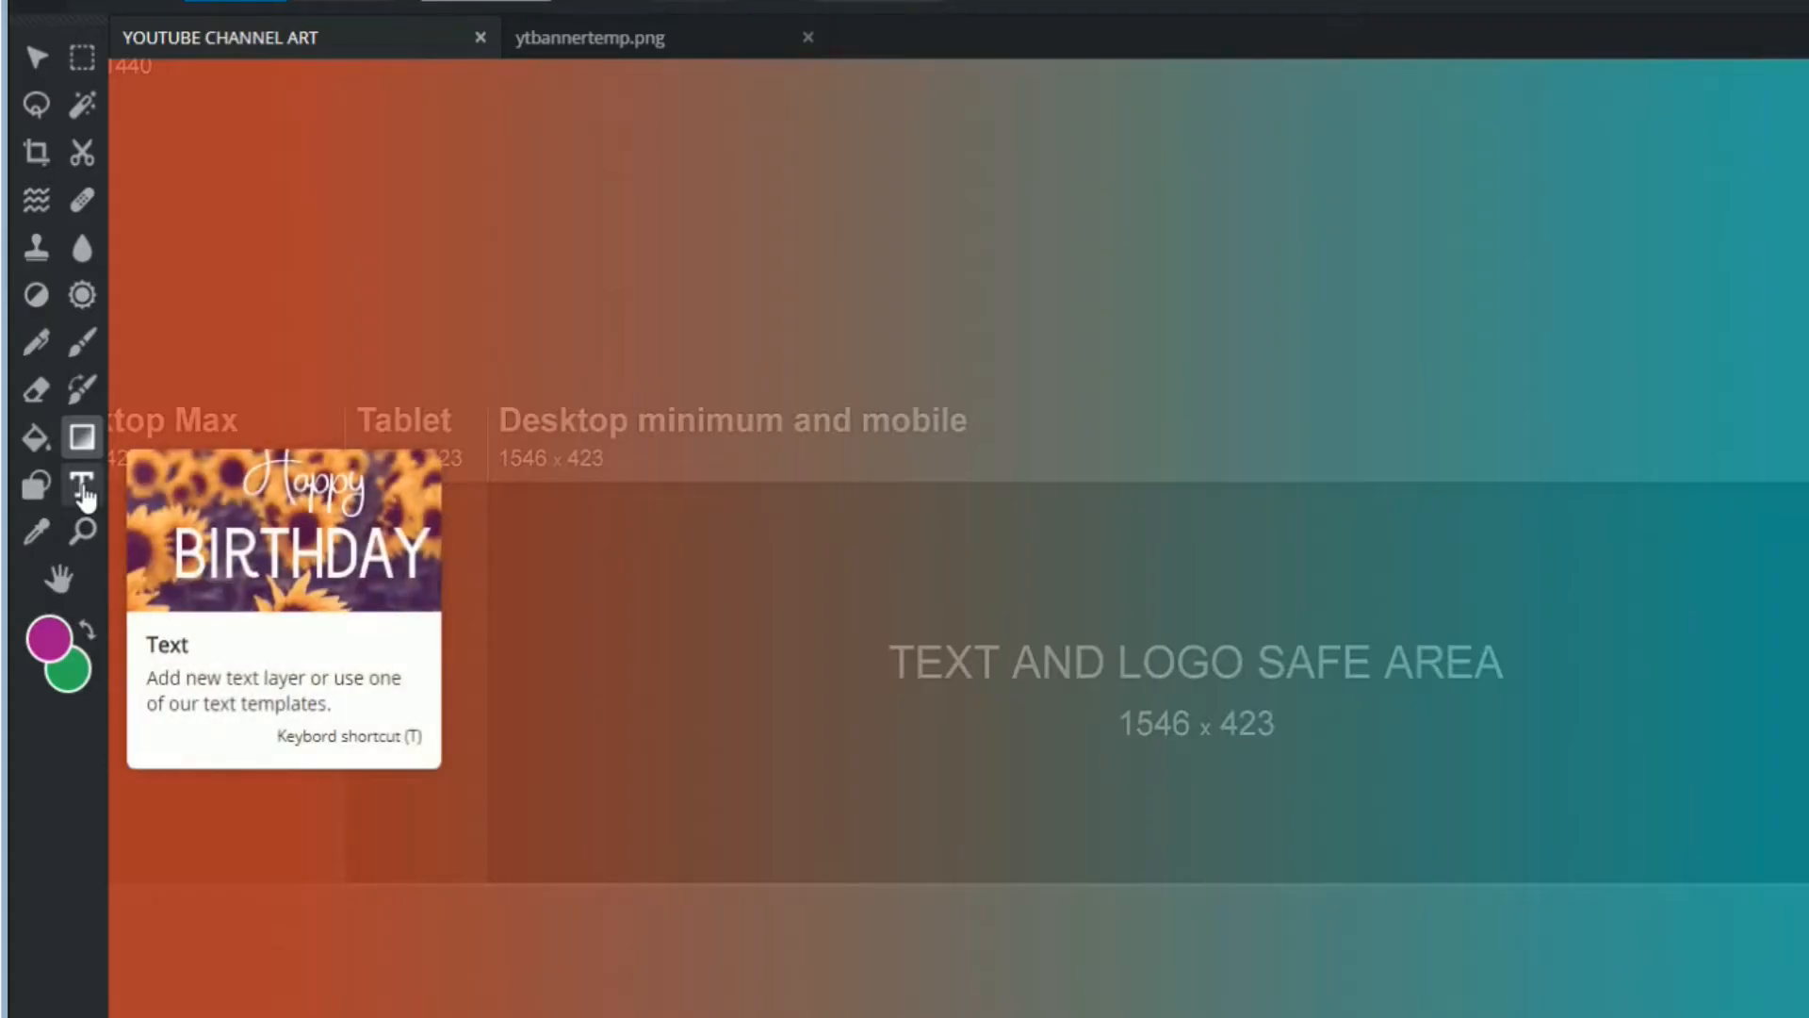
- Add a new text layer reading "NINTENDO GAMING on YOUTUBE"
click(83, 487)
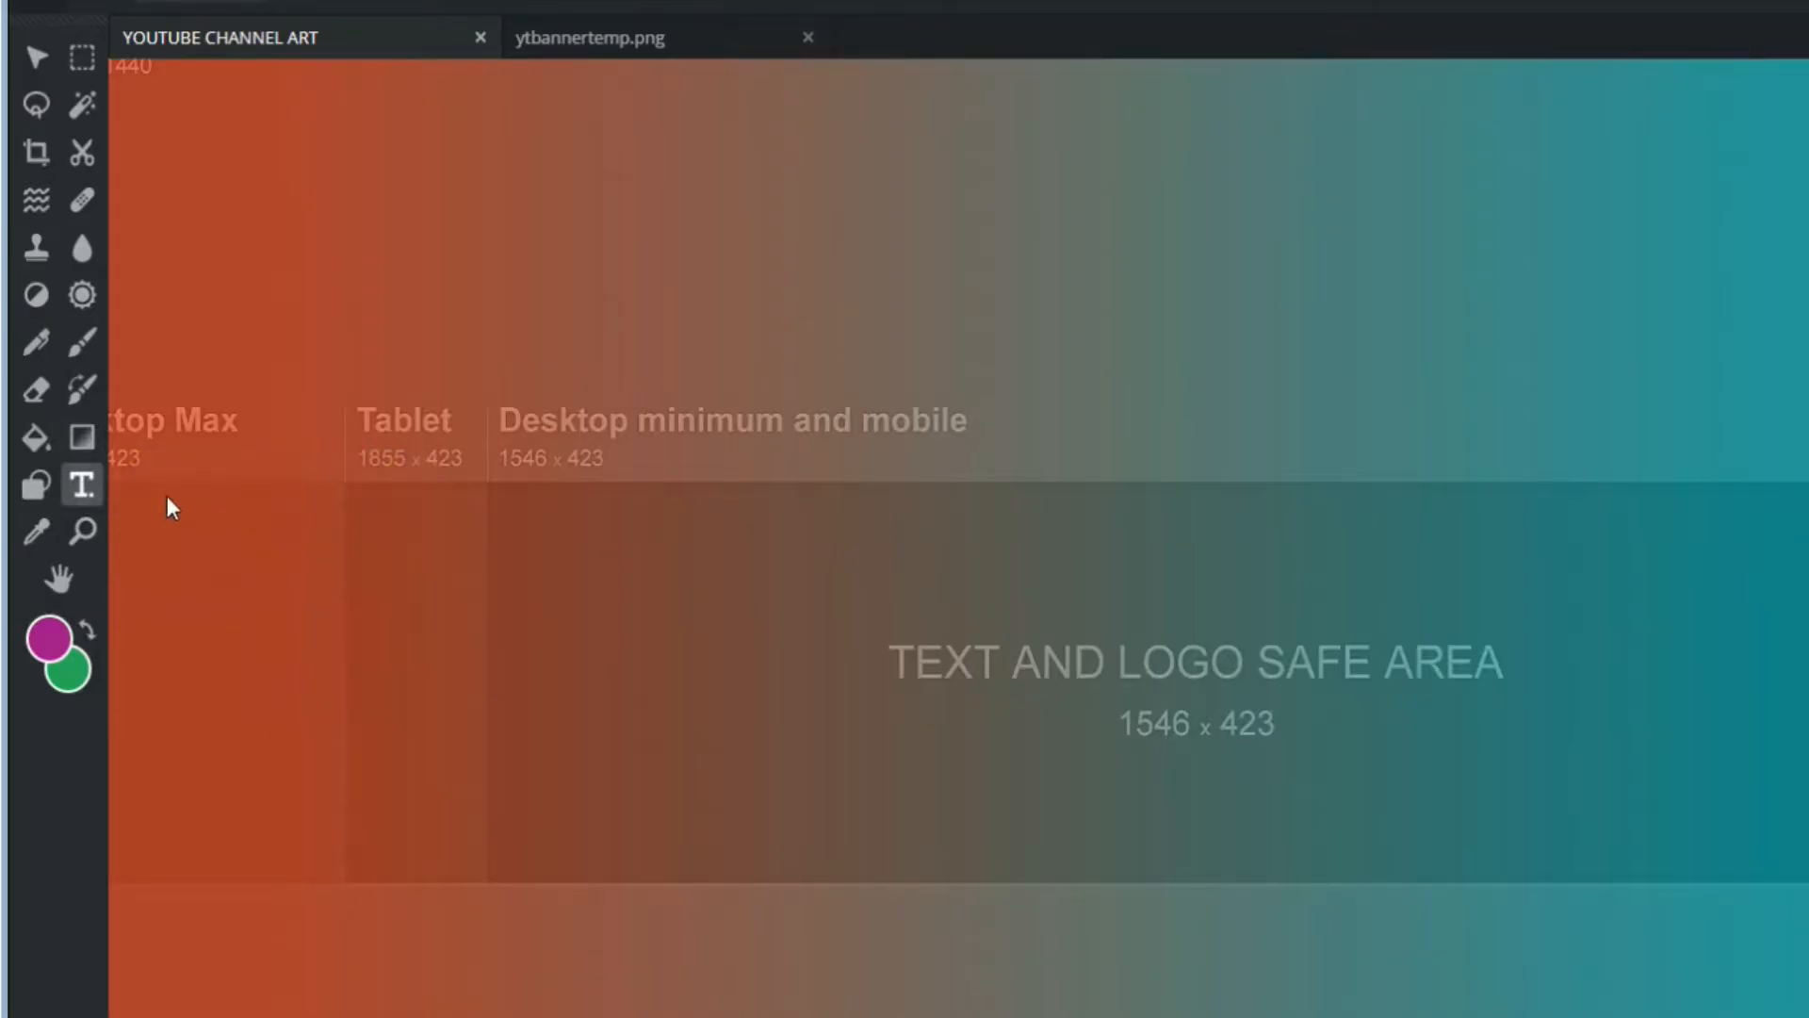
click(687, 563)
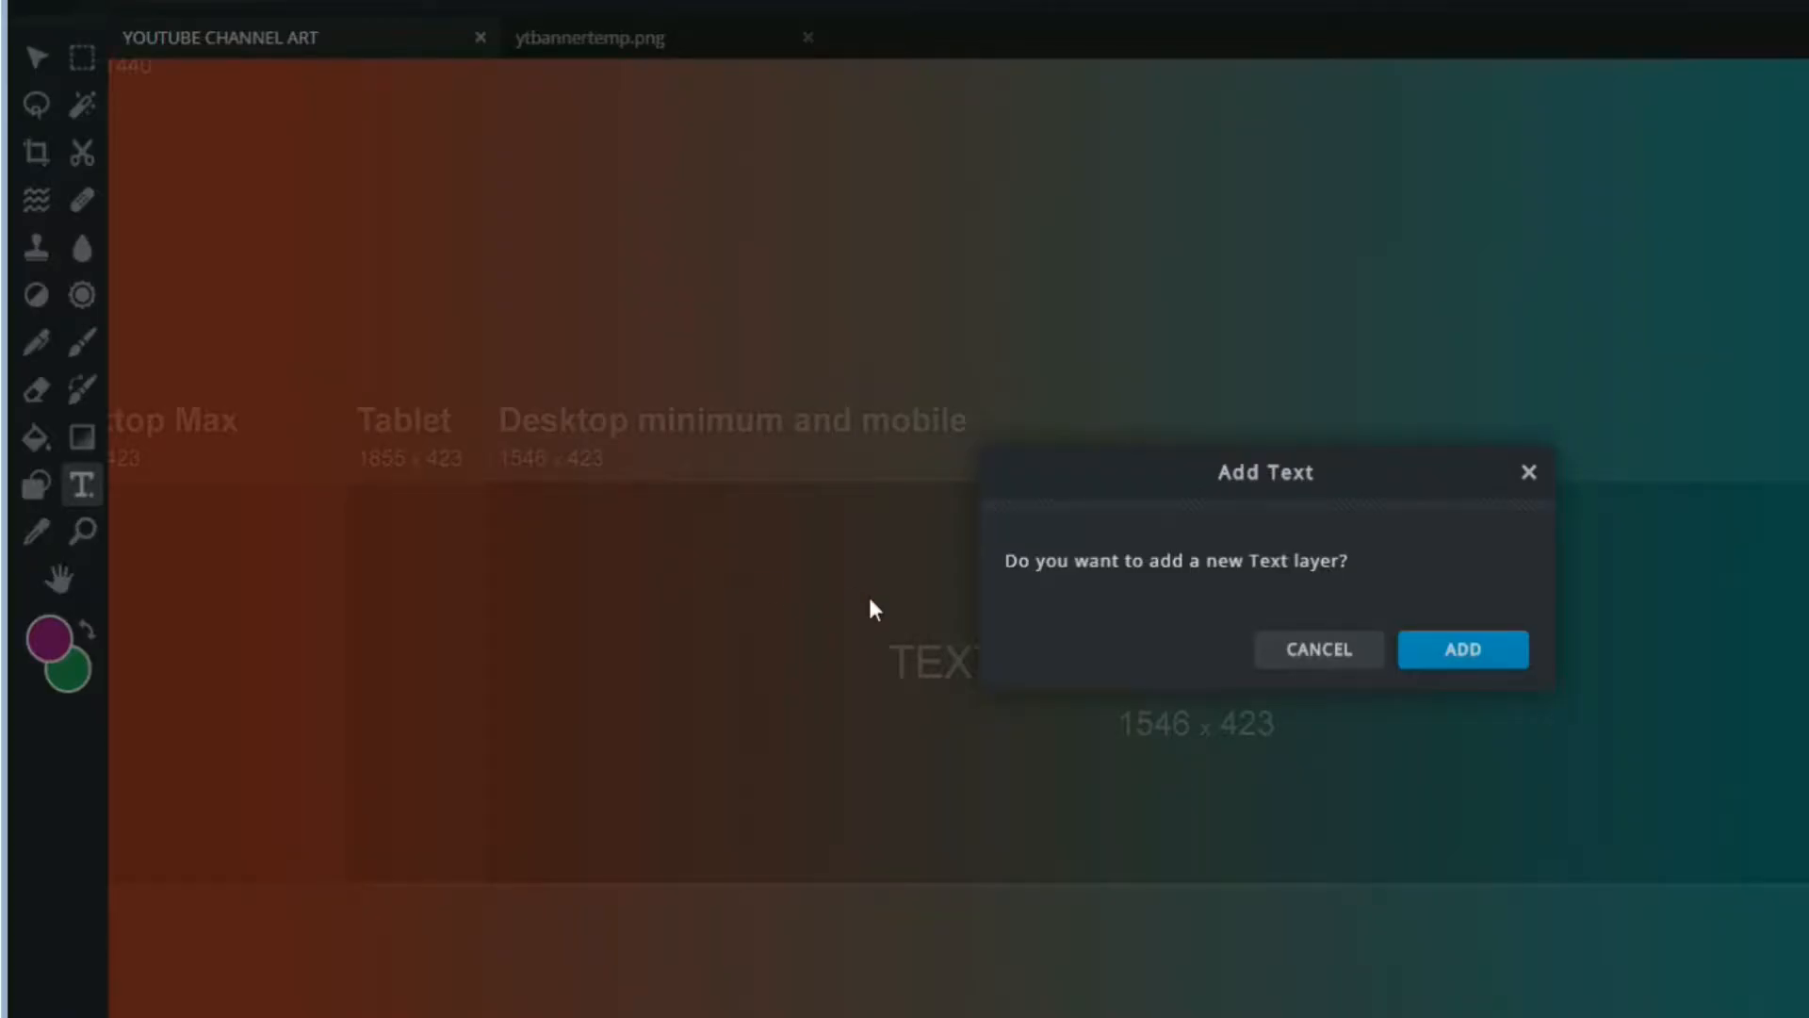
click(1497, 656)
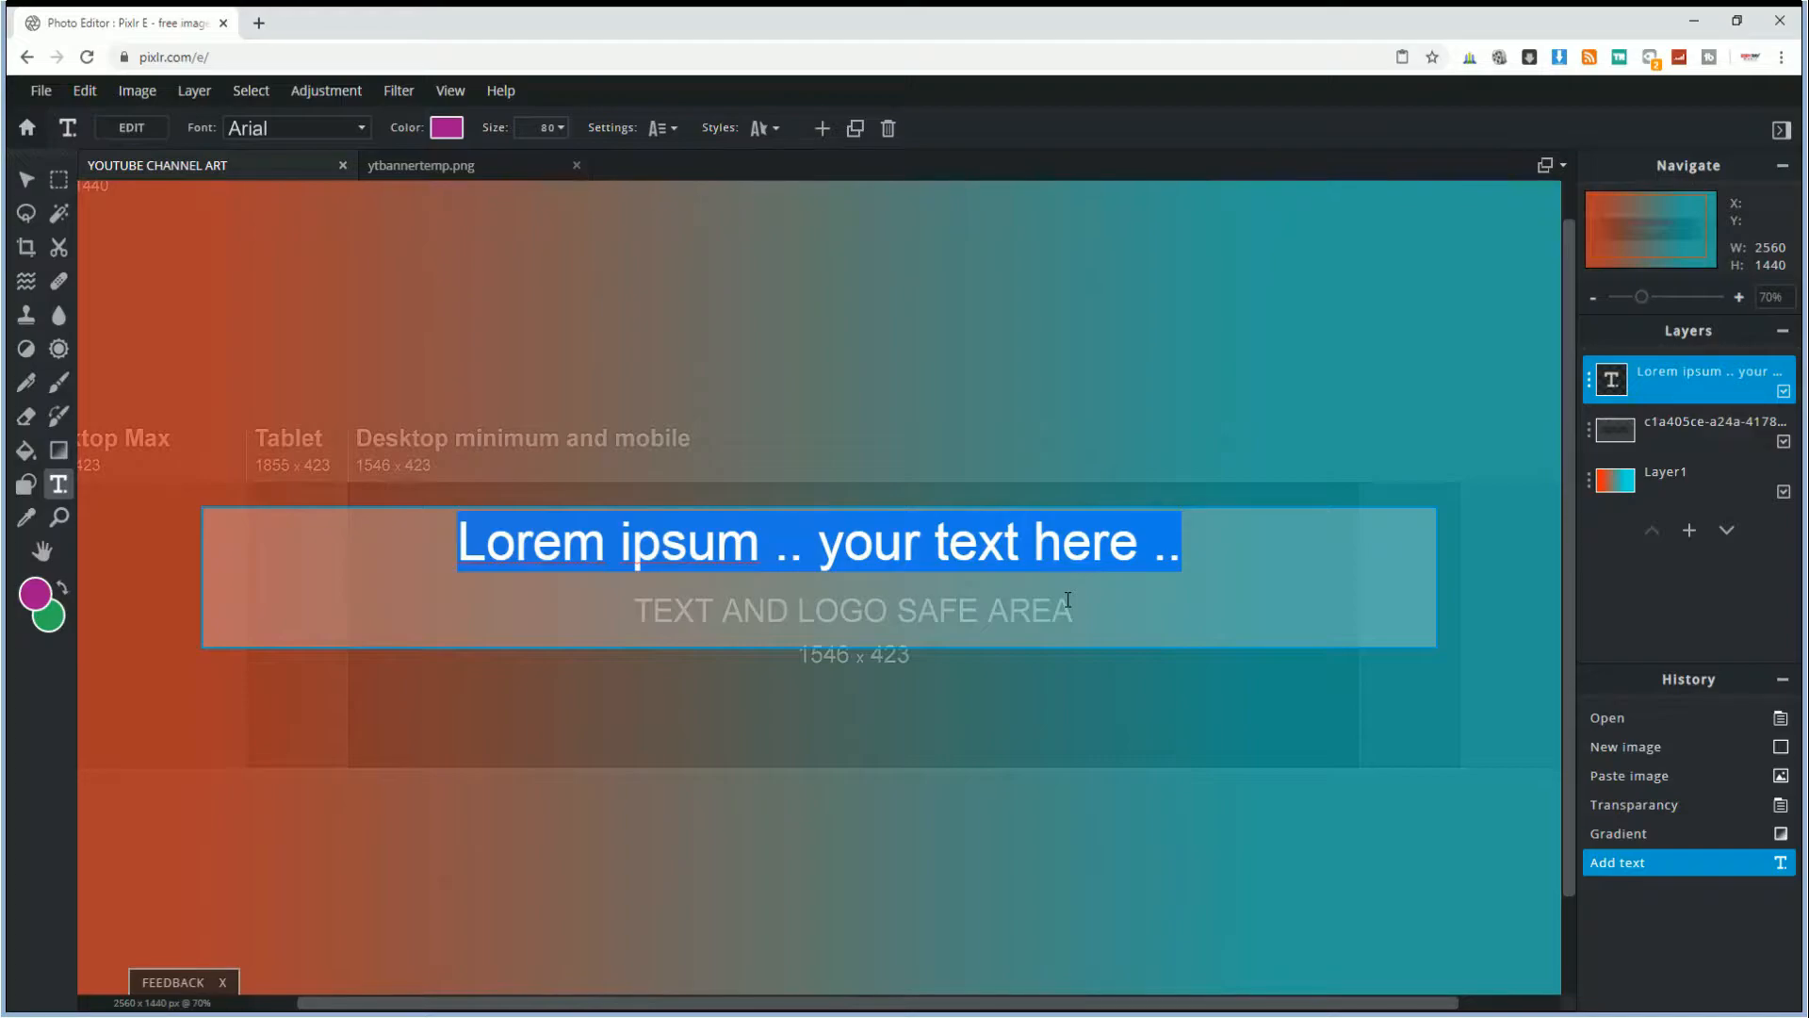
text(NINTEND)
text(O )
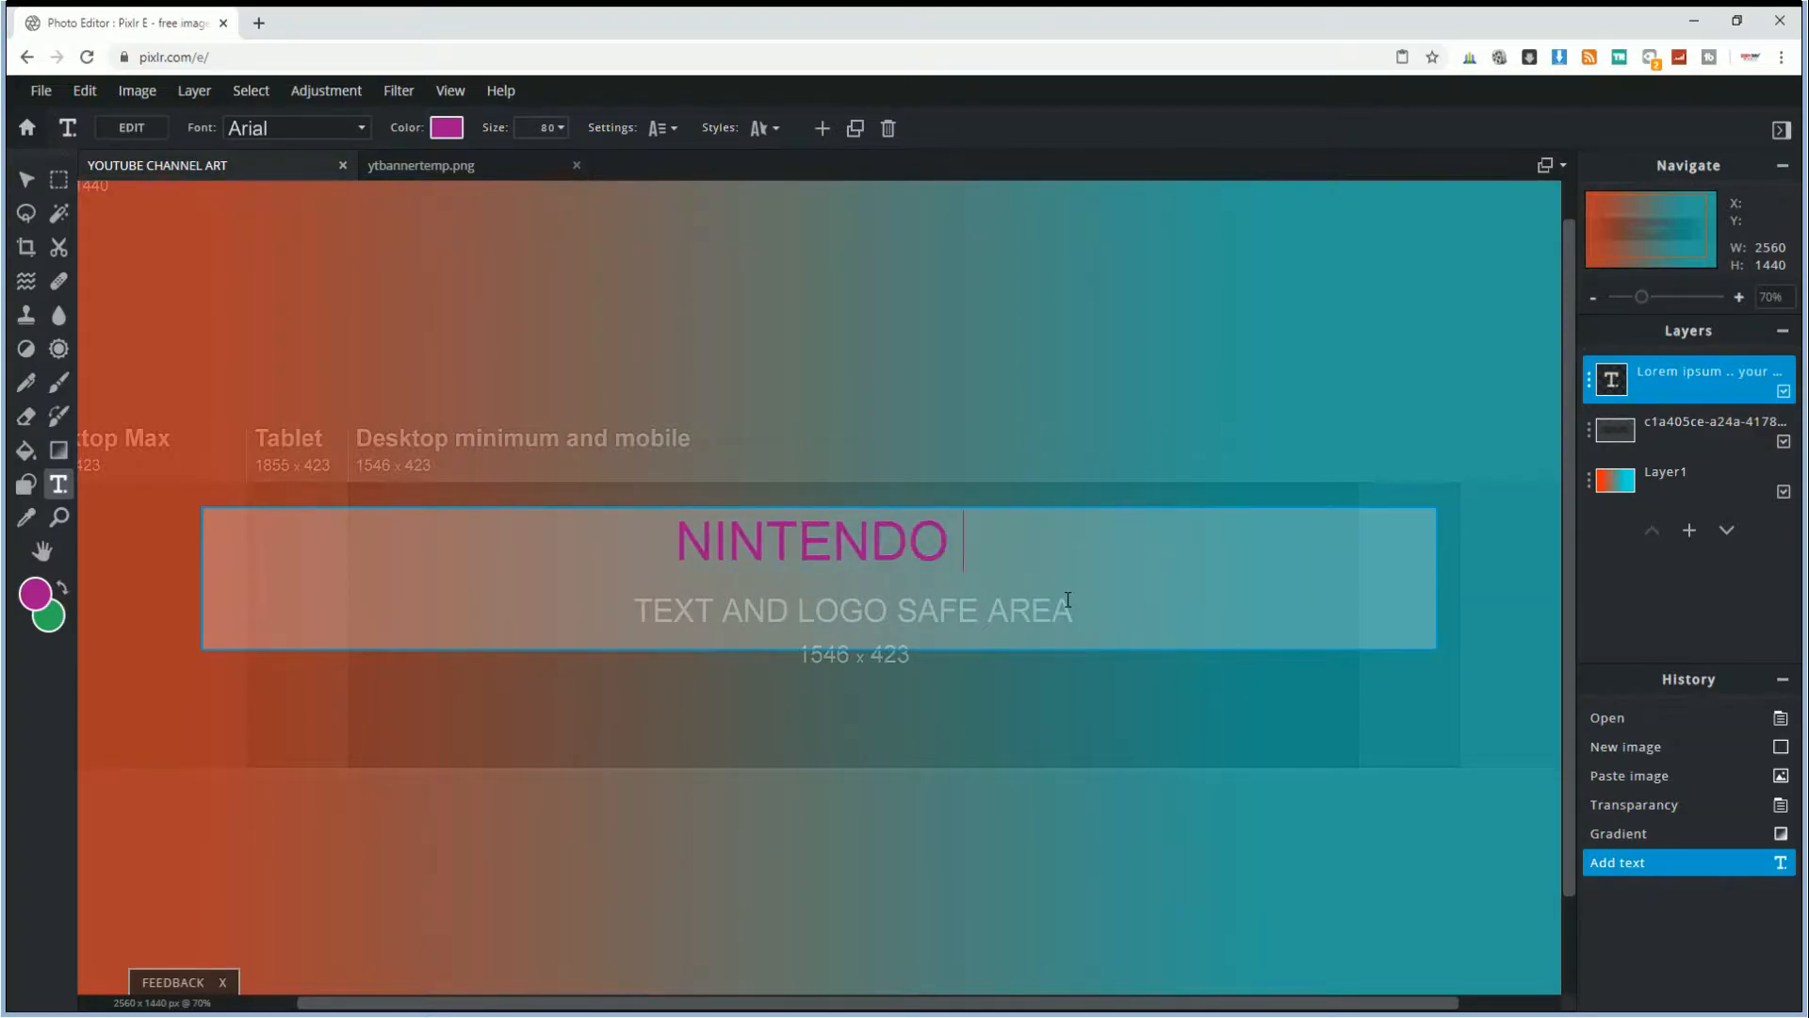
text(GAMING on YOUTUBE)
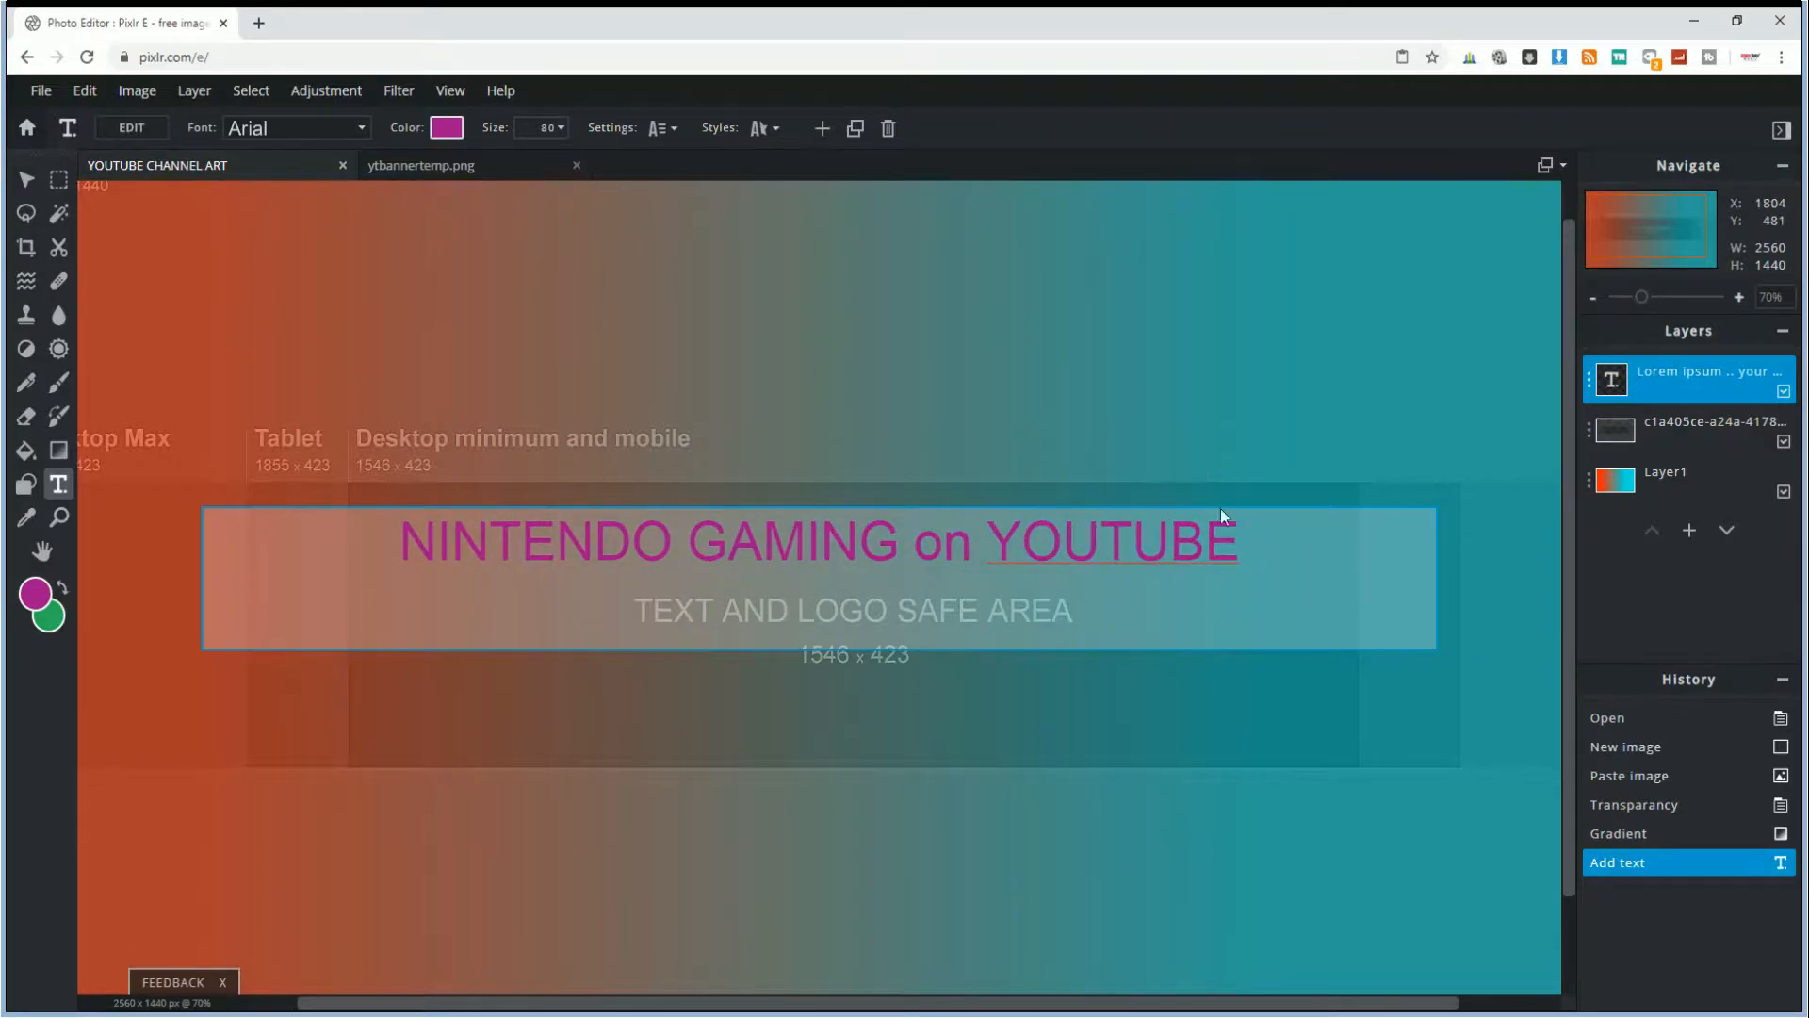
- Change the font of the "NINTENDO GAMING on YOUTUBE" text to EMERY
drag(1261, 544, 400, 518)
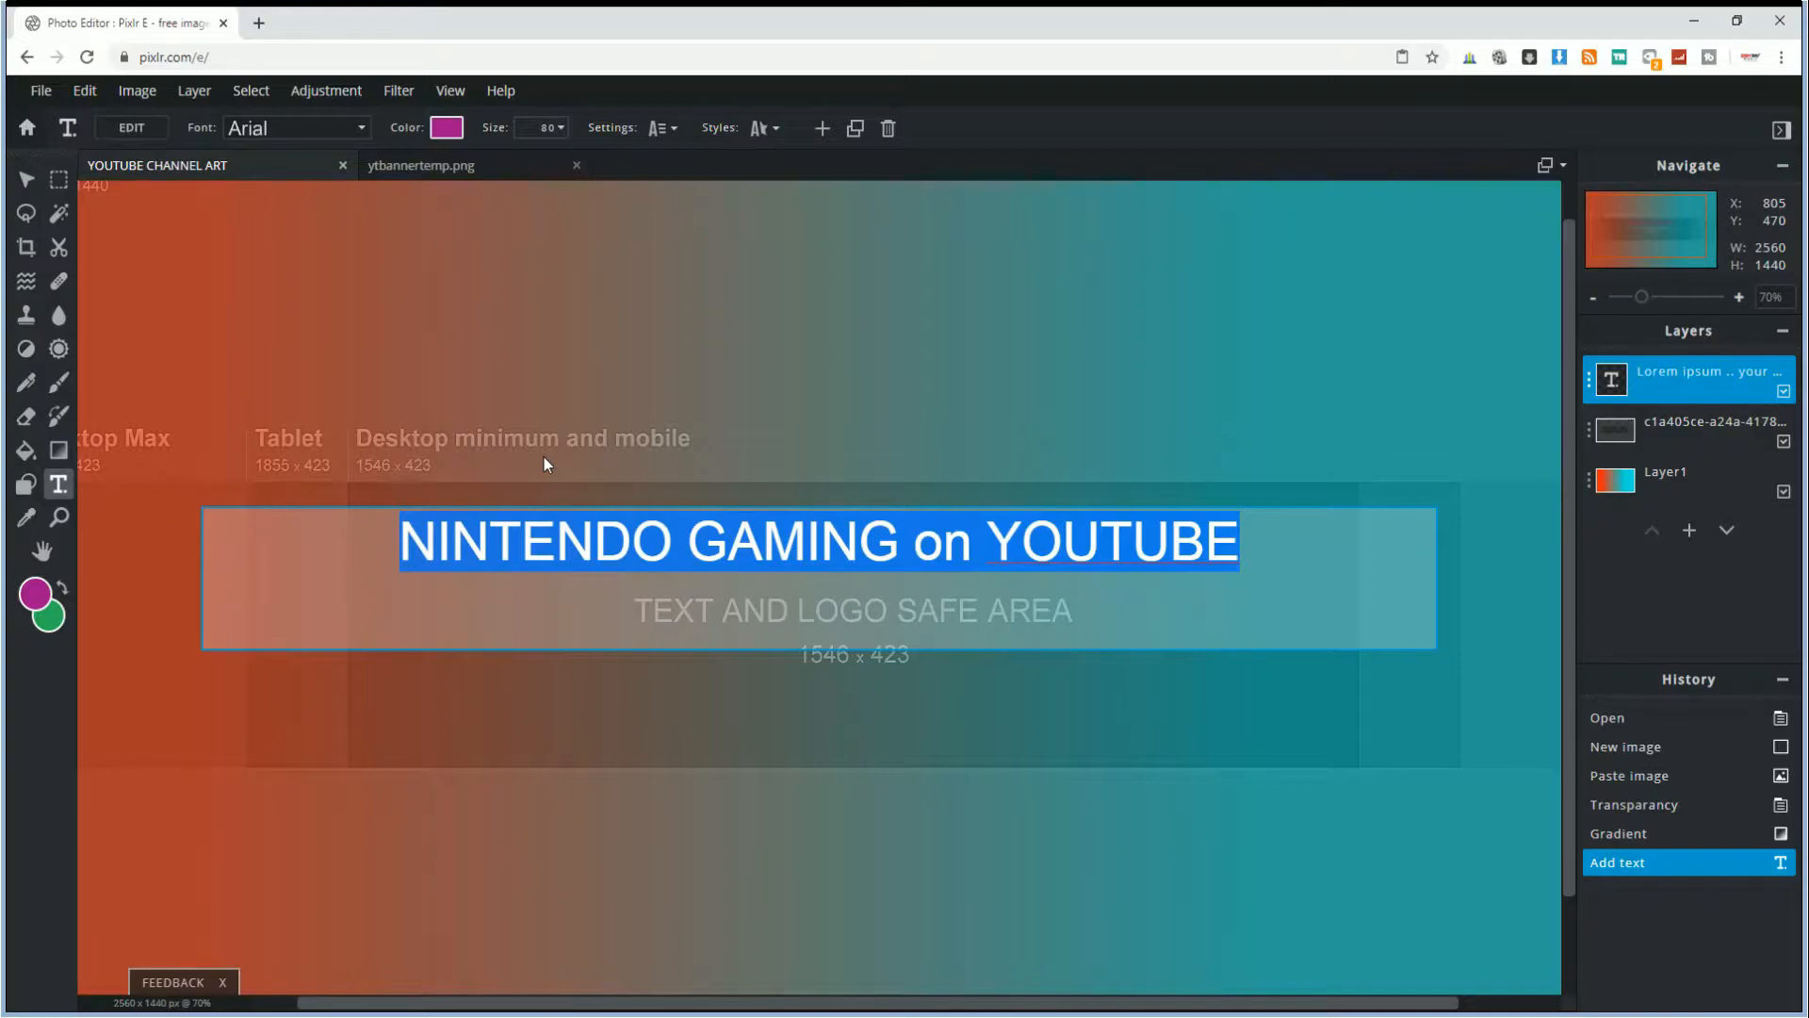
click(367, 134)
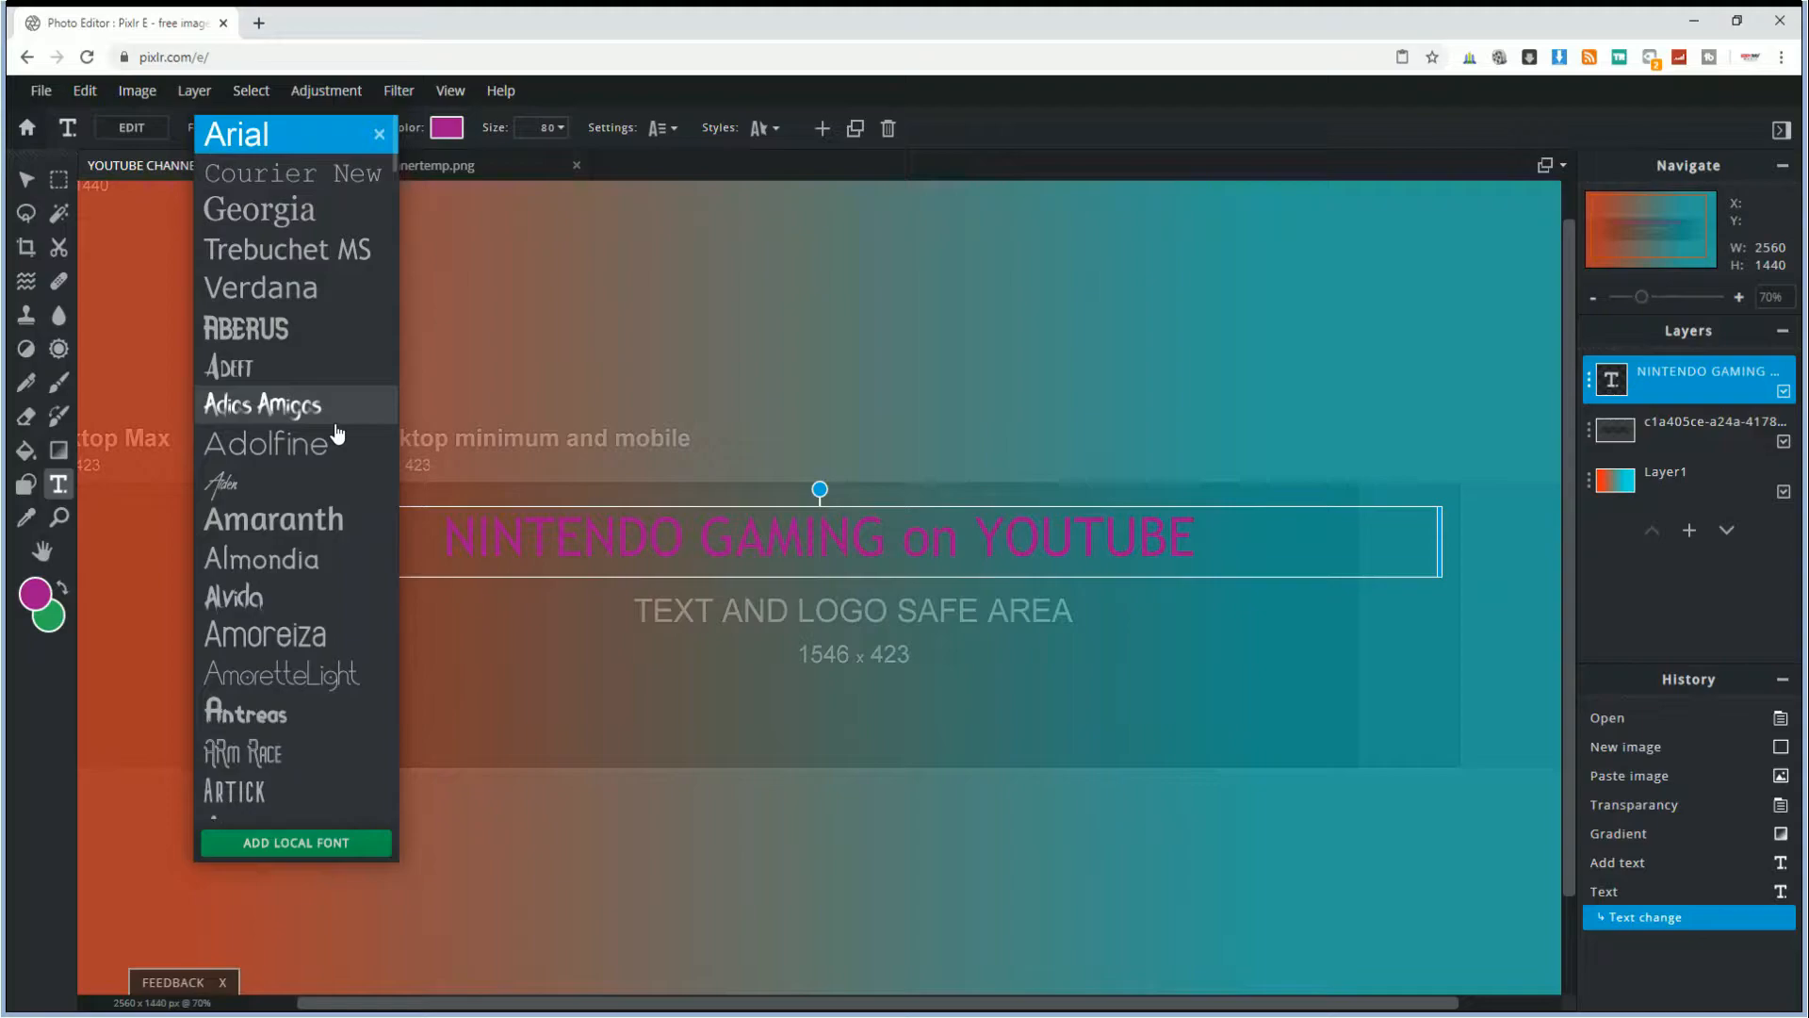
scroll(336, 435, down, 2)
scroll(336, 434, down, 5)
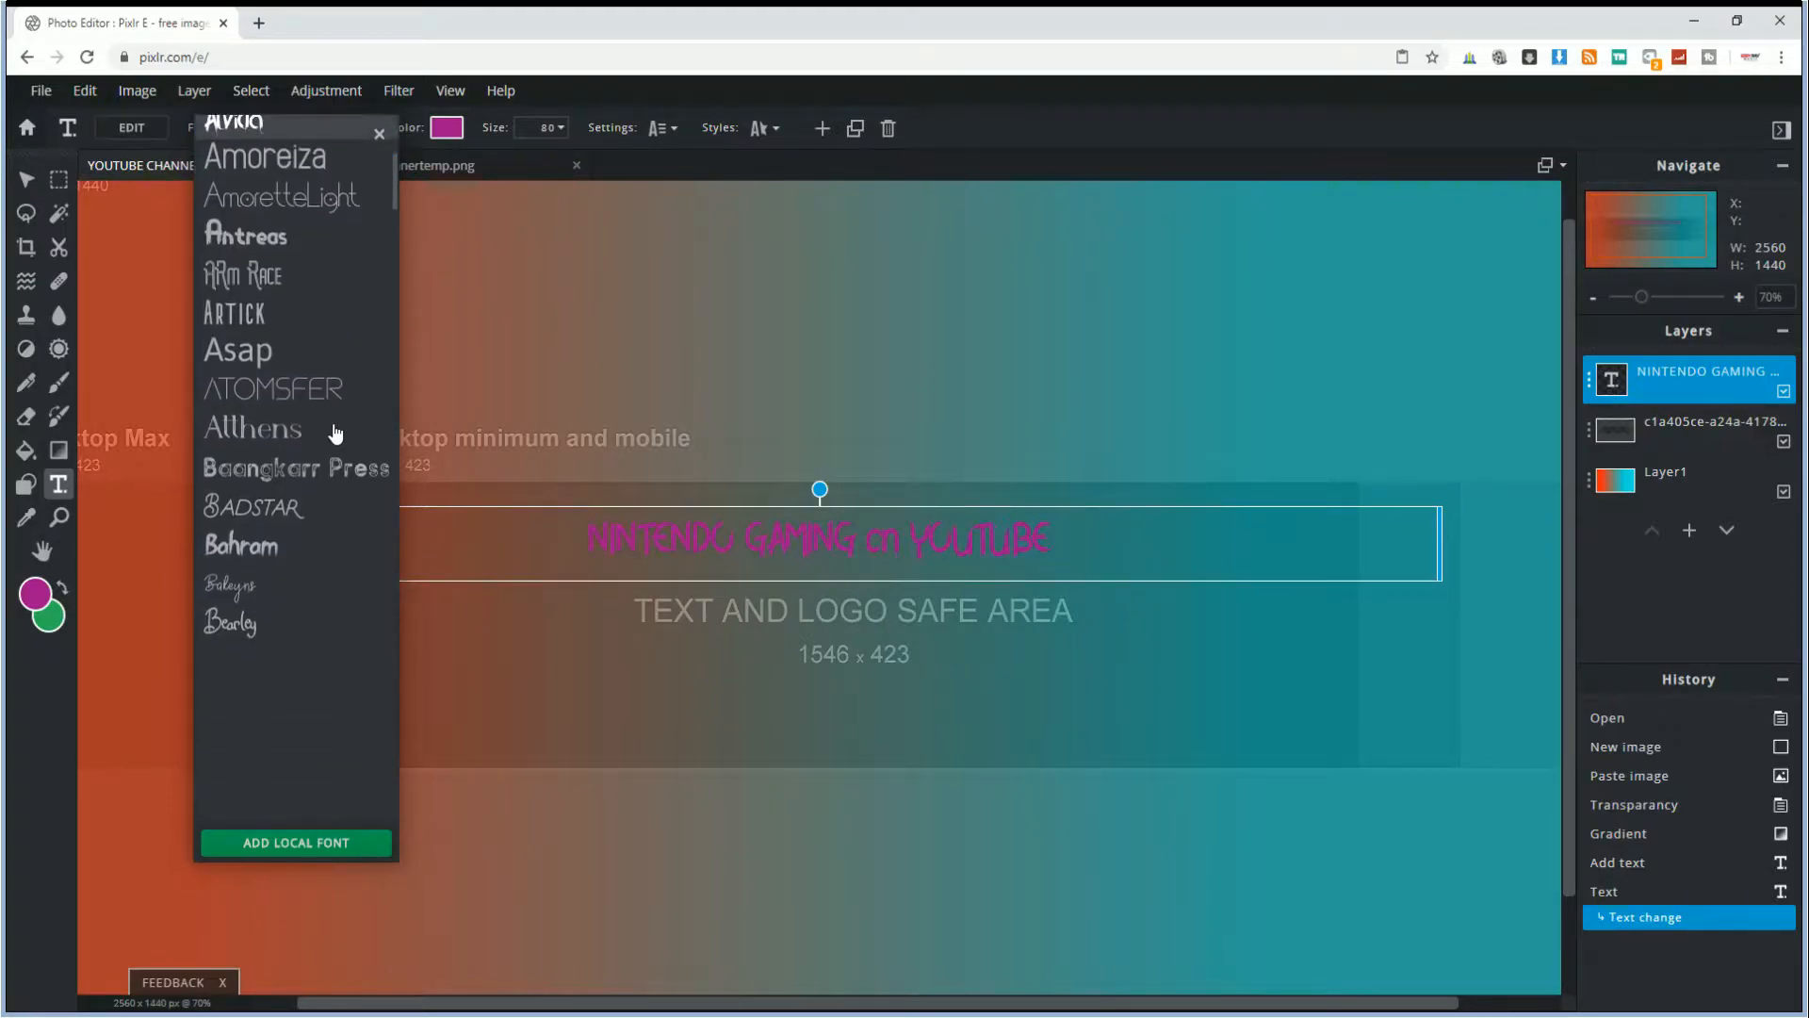
scroll(336, 434, down, 6)
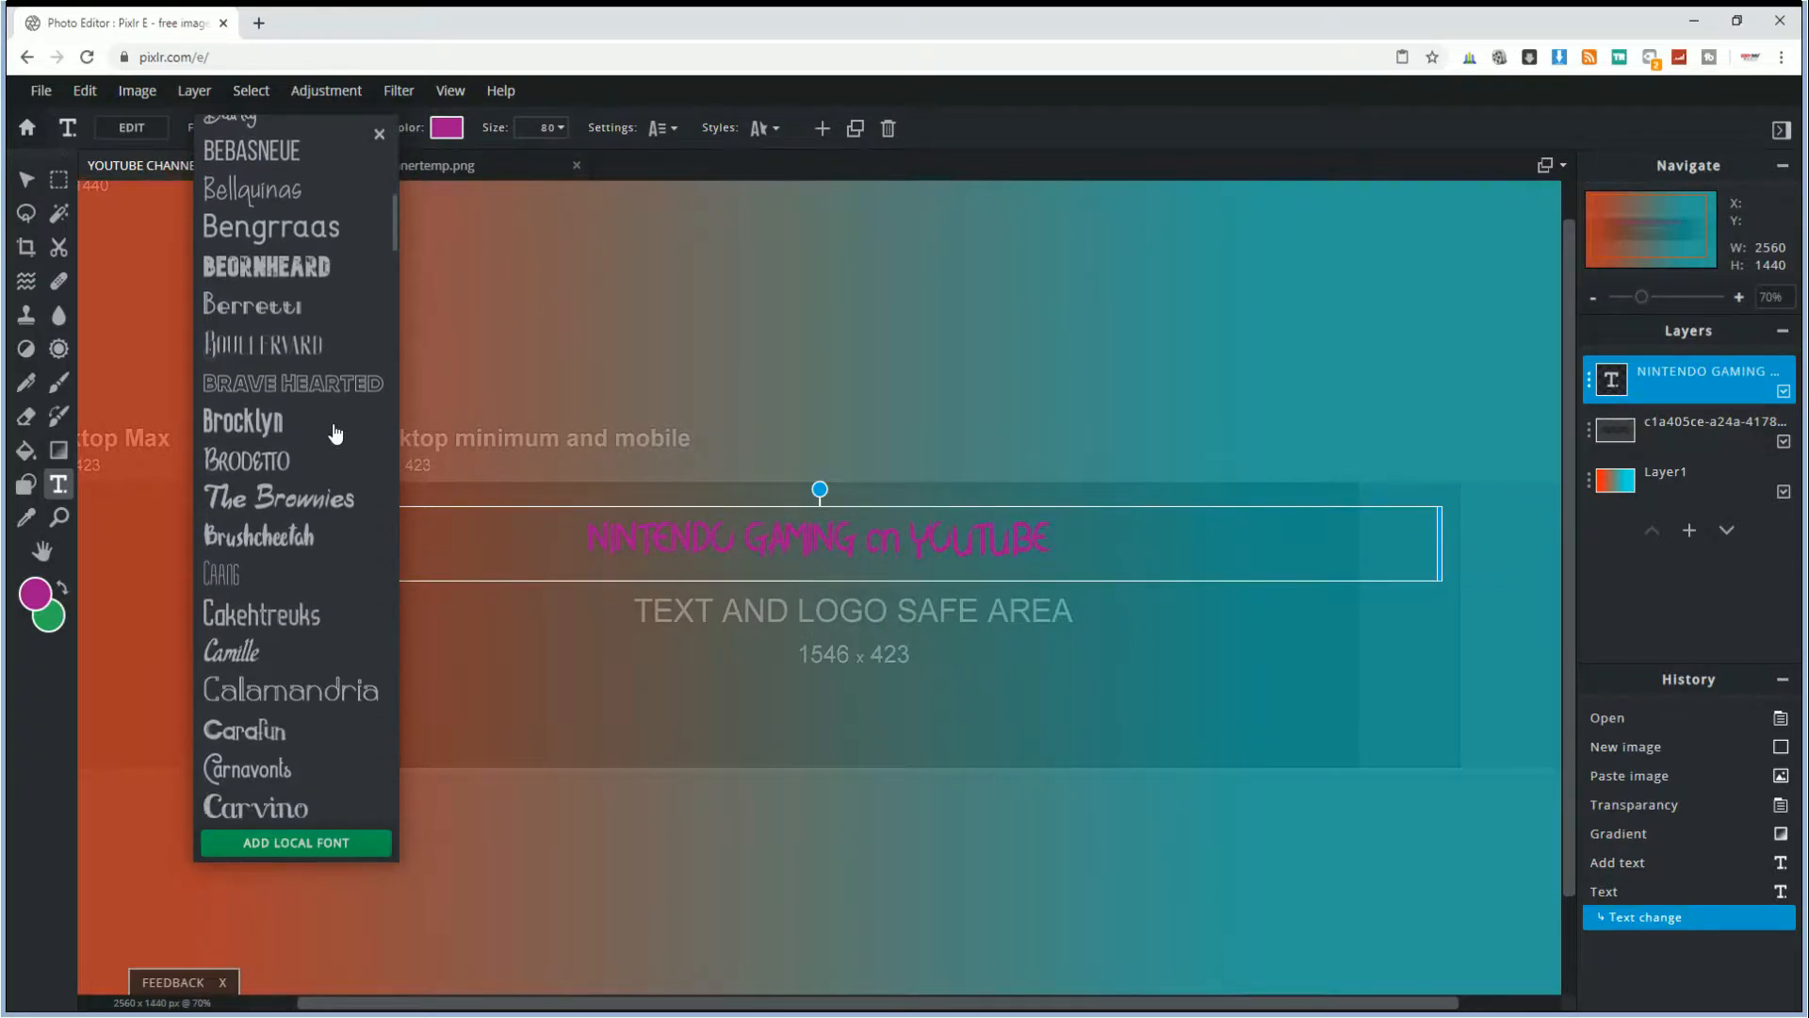
scroll(337, 434, down, 2)
scroll(337, 434, down, 4)
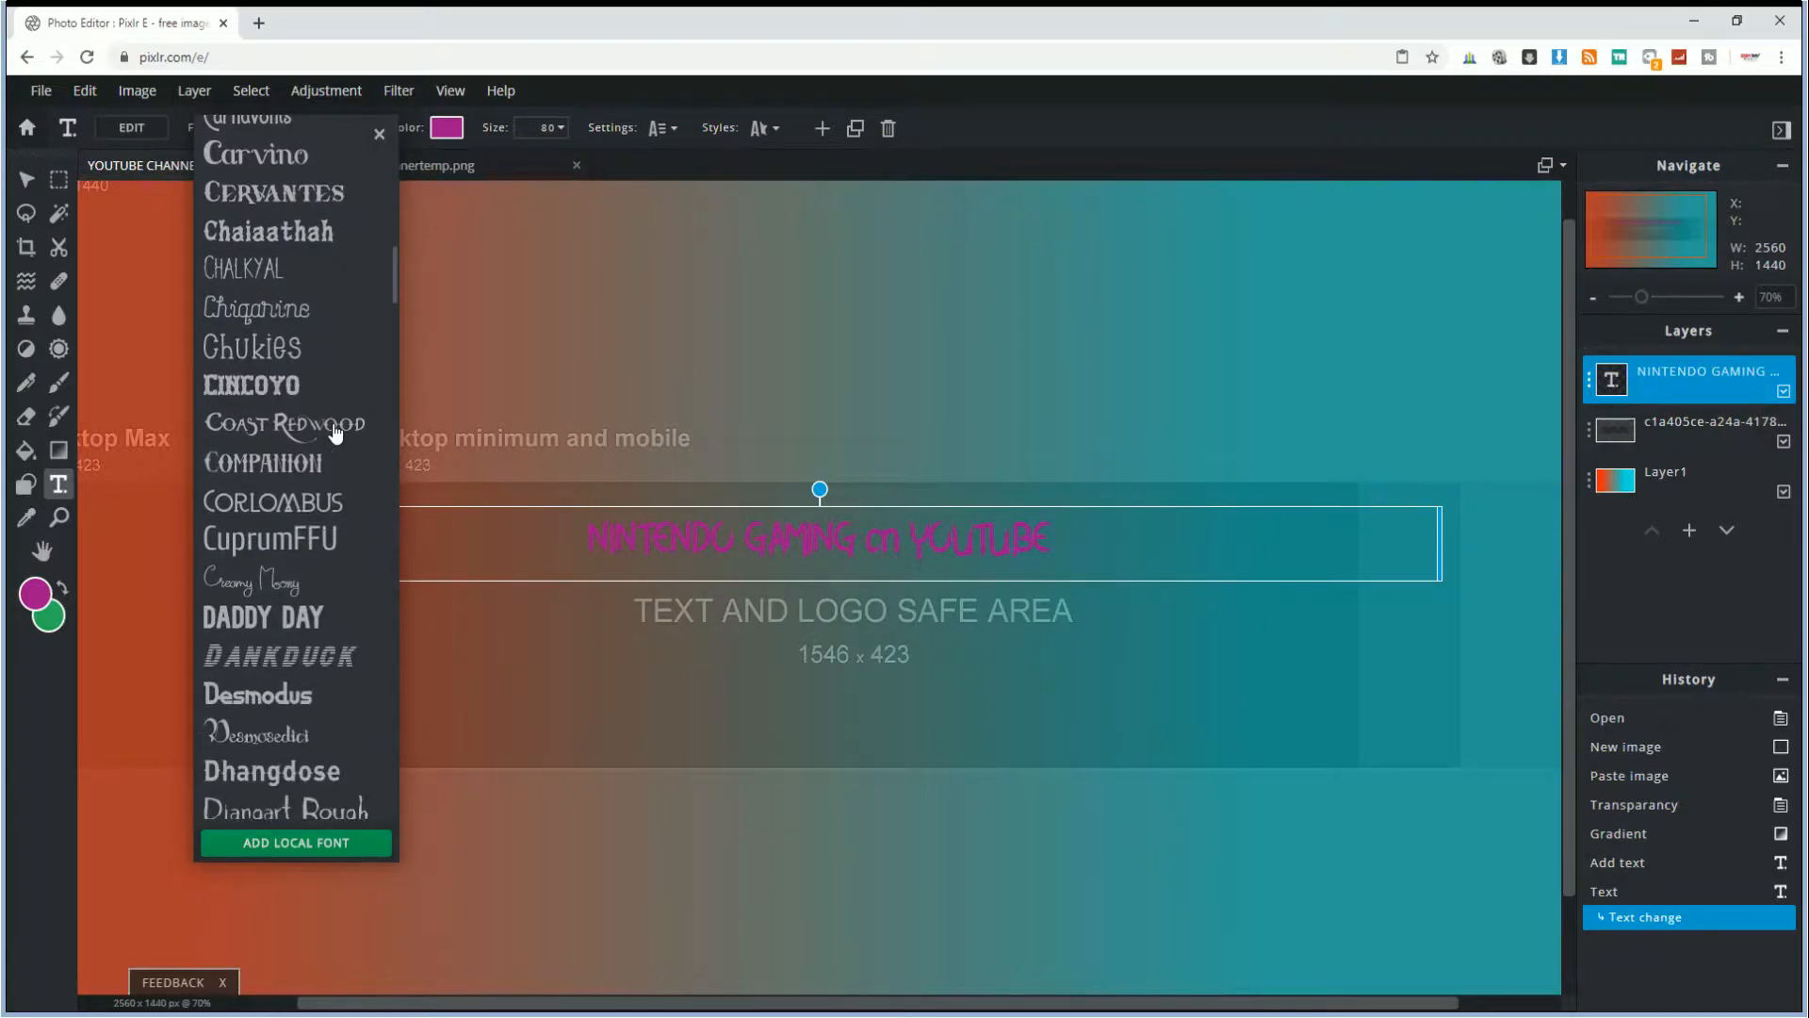
scroll(337, 432, down, 10)
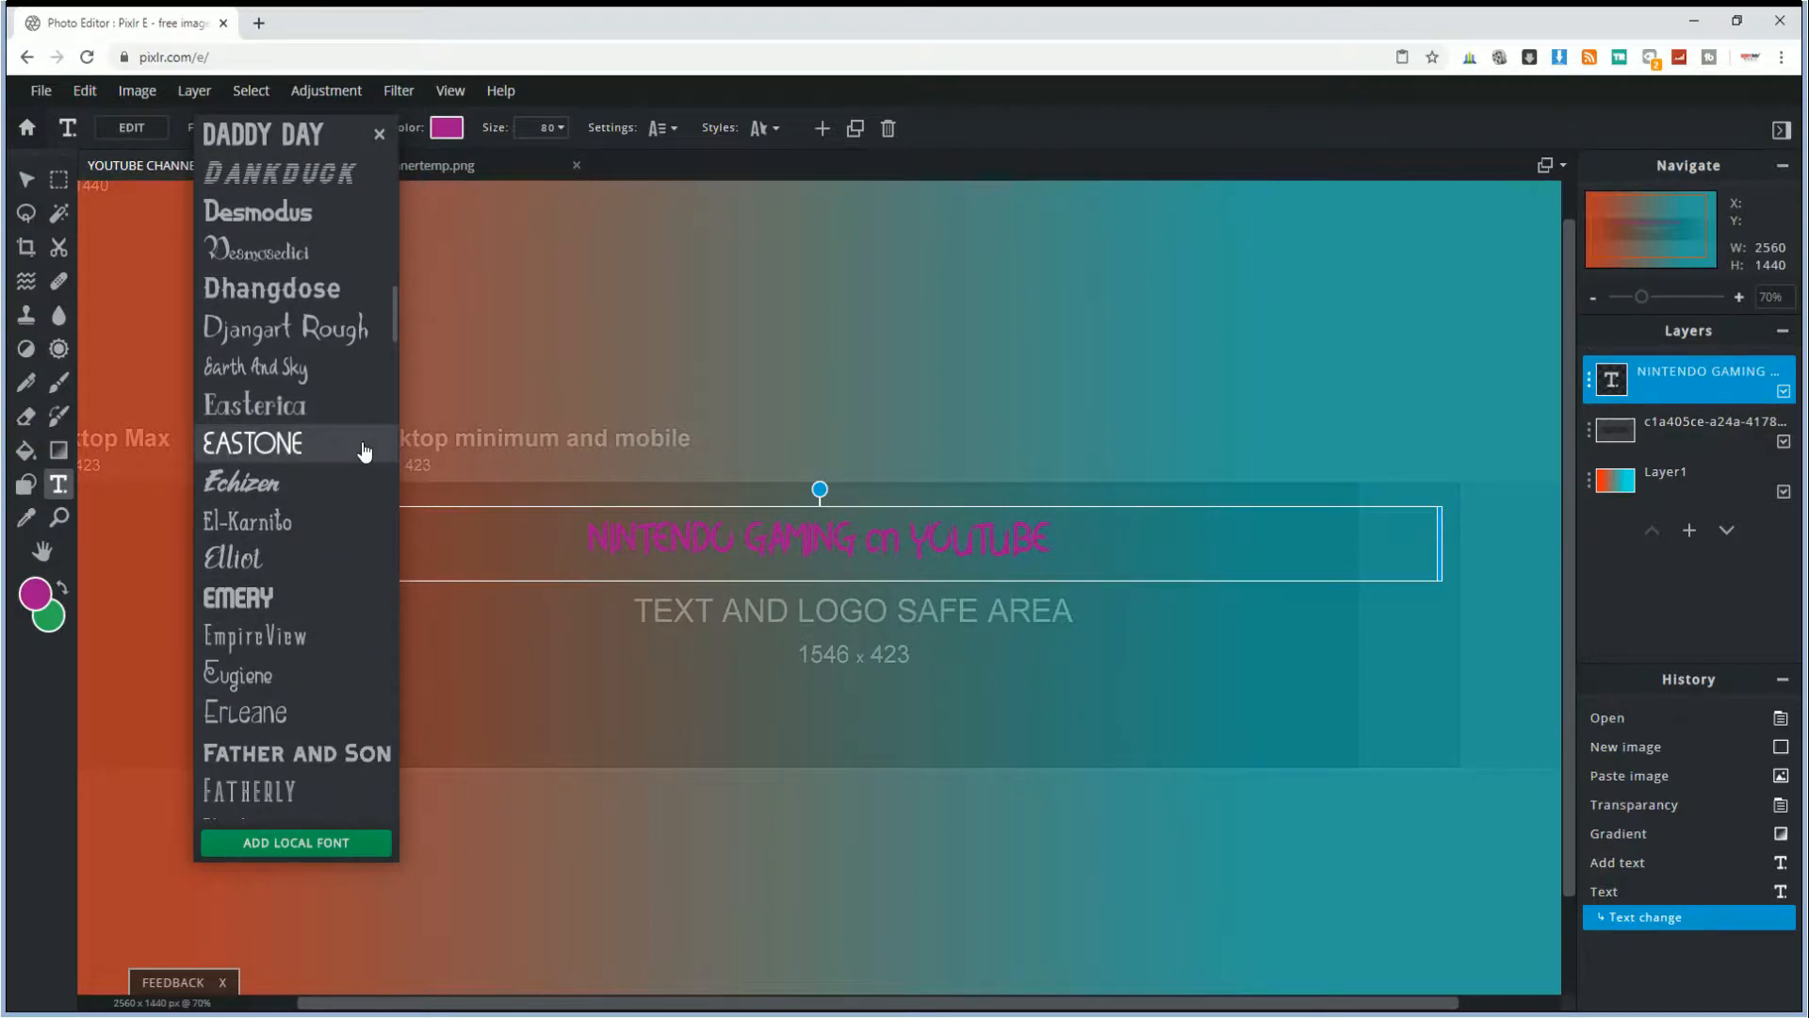
scroll(364, 451, down, 1)
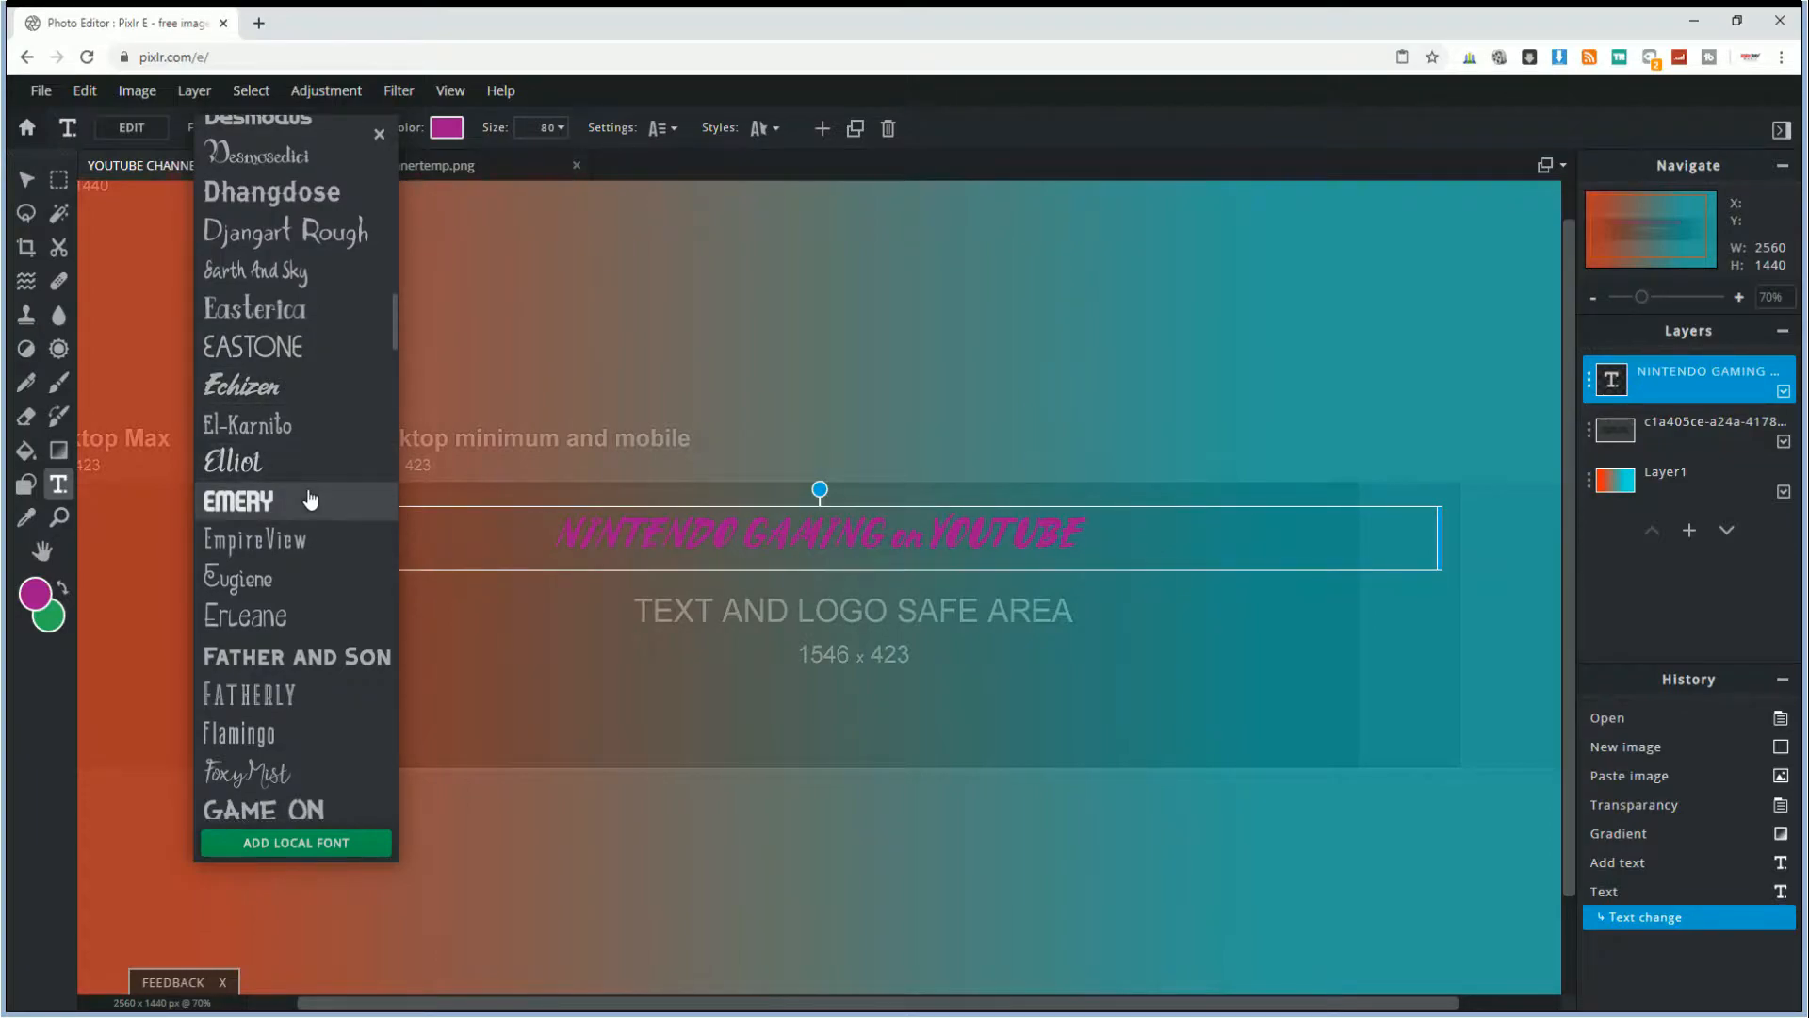
click(309, 498)
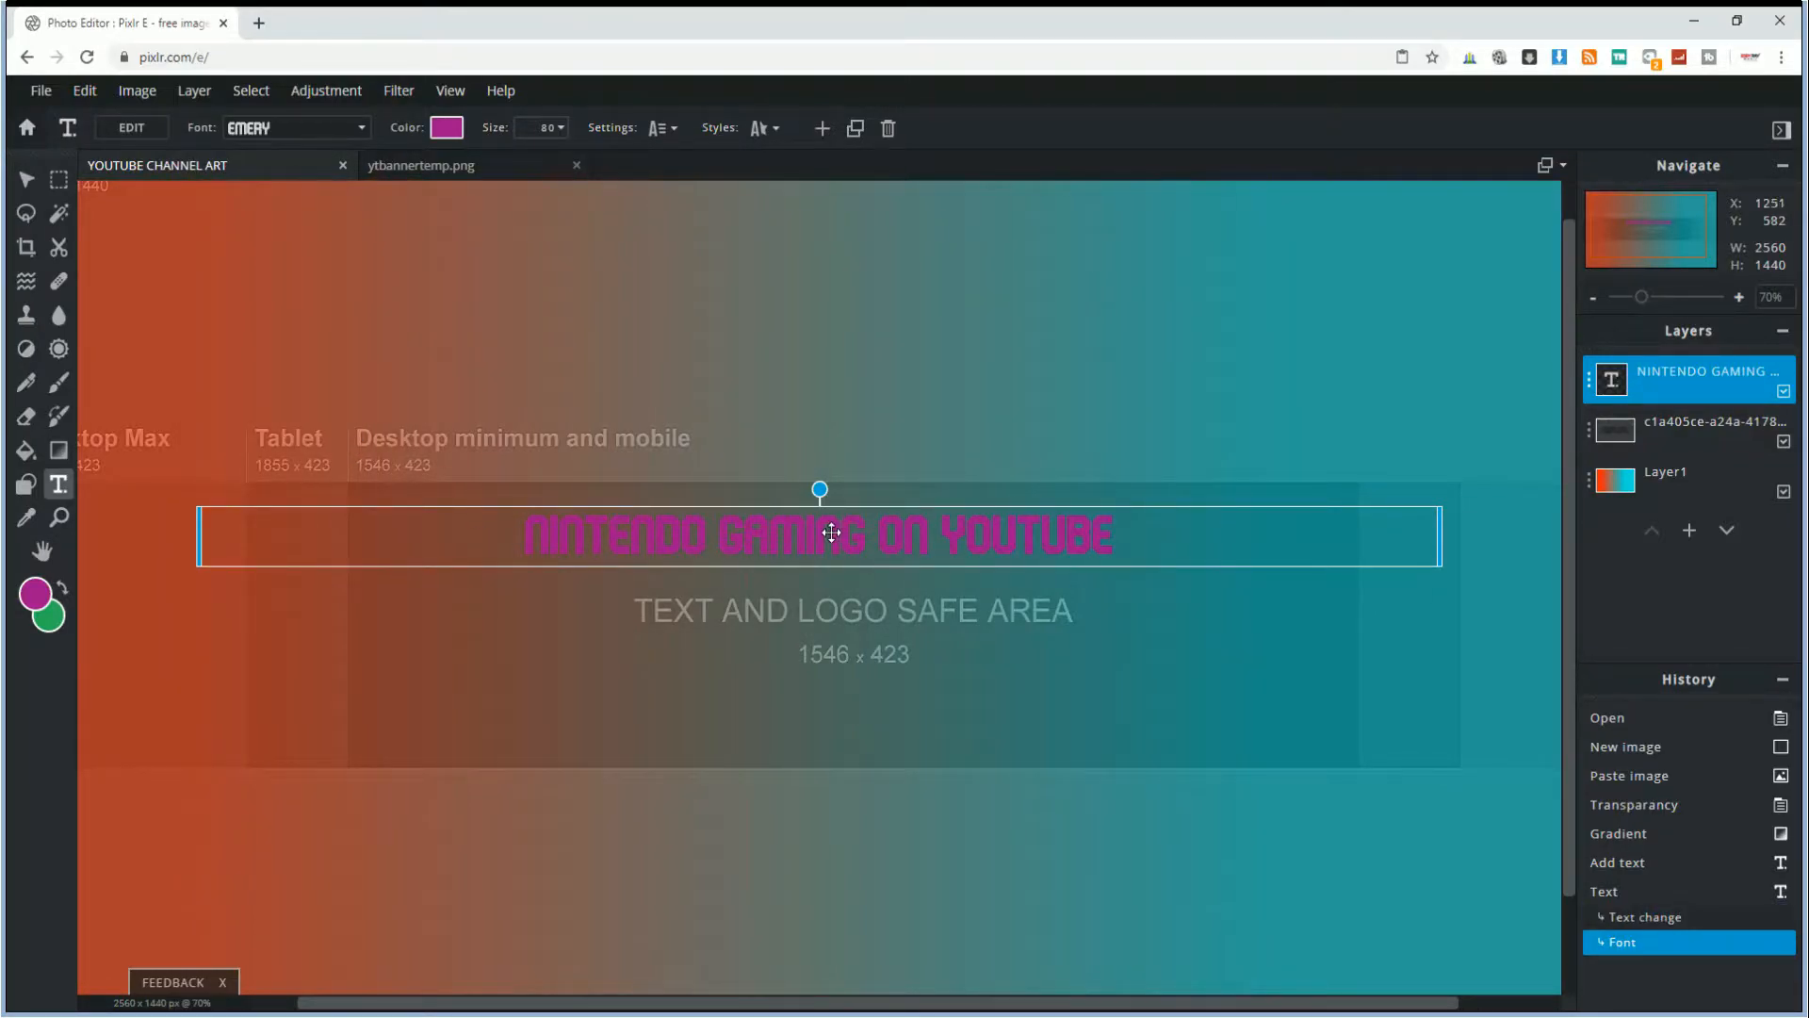
- Change the channel title text's colour to bright yellow, #FFFB05
click(447, 126)
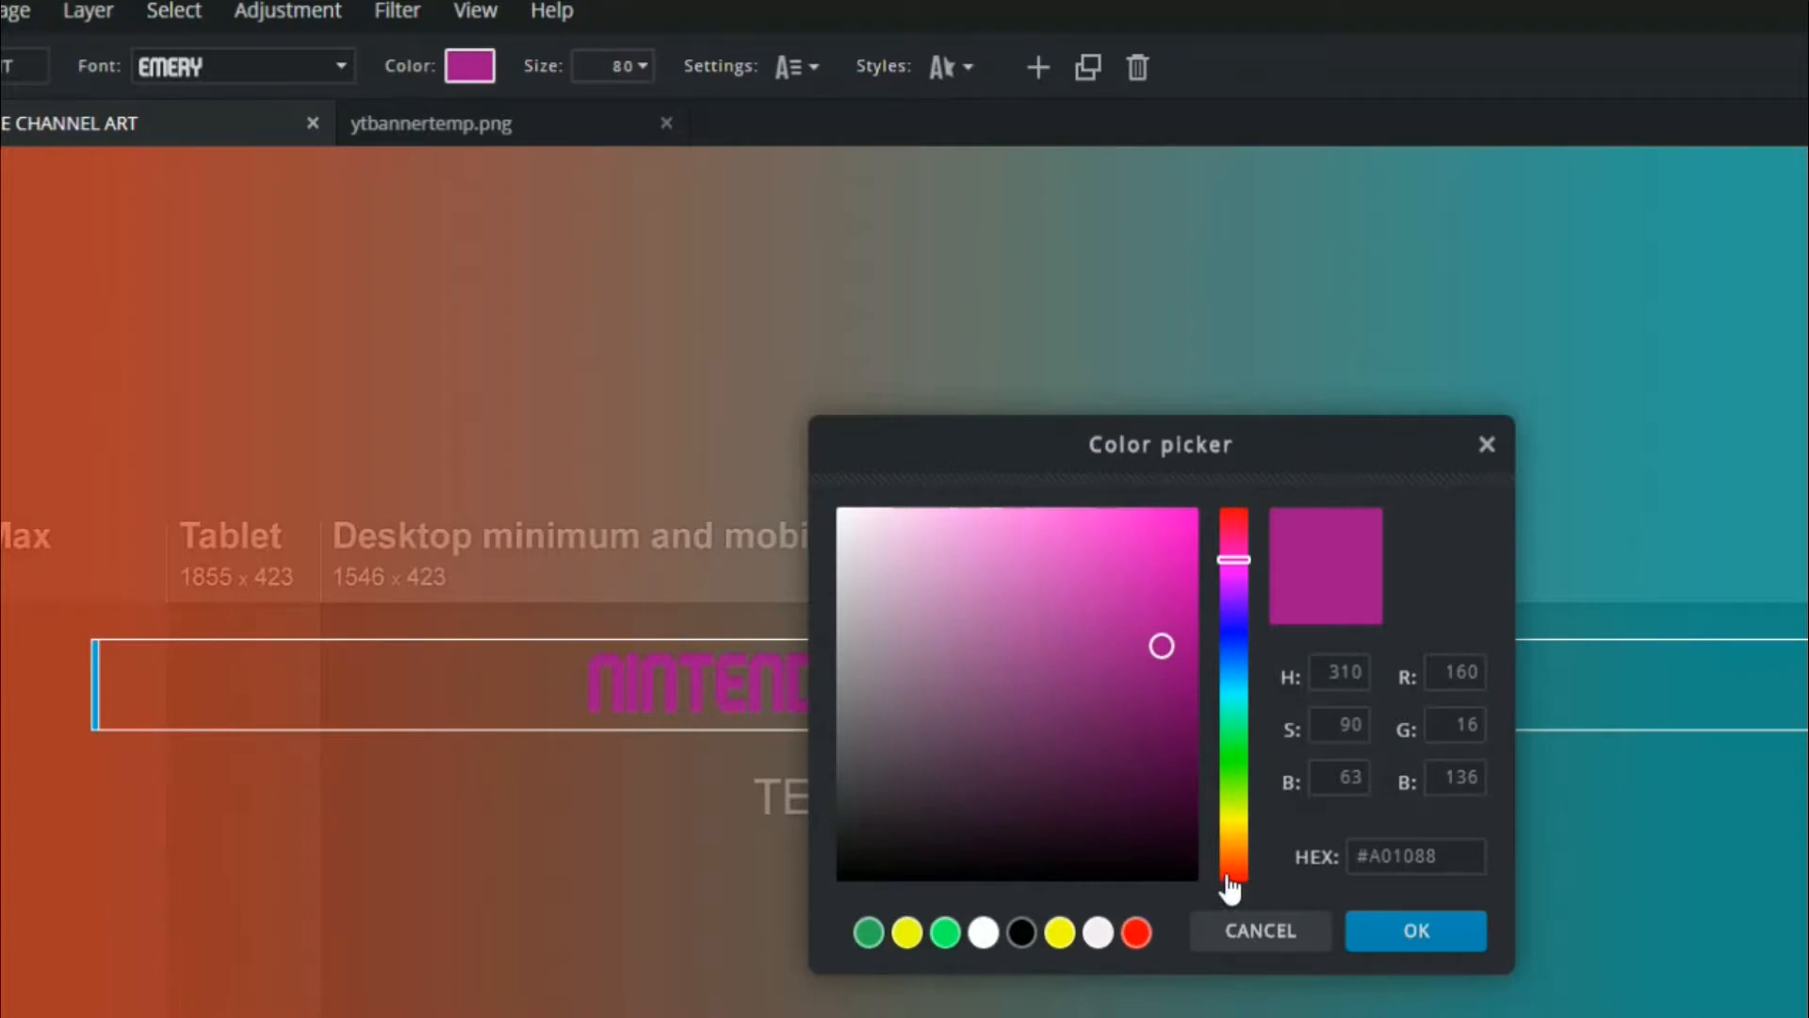
click(1230, 819)
drag(1169, 769, 1196, 506)
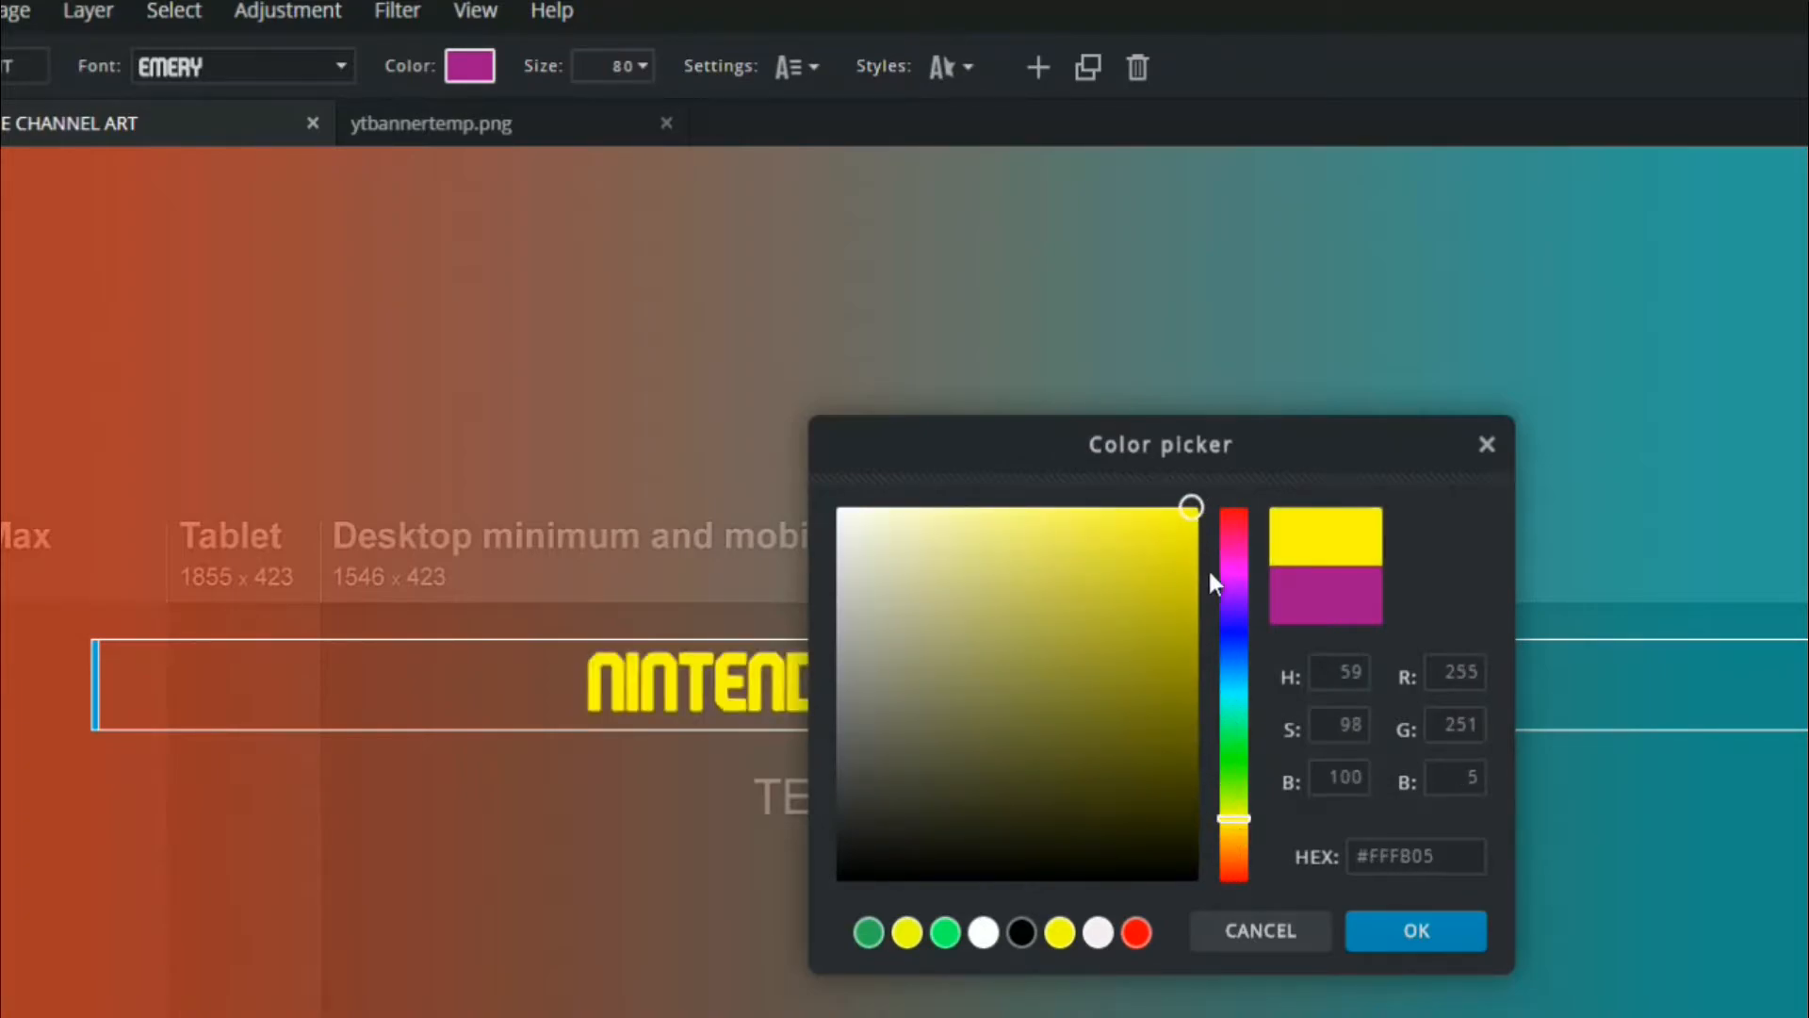
click(1416, 935)
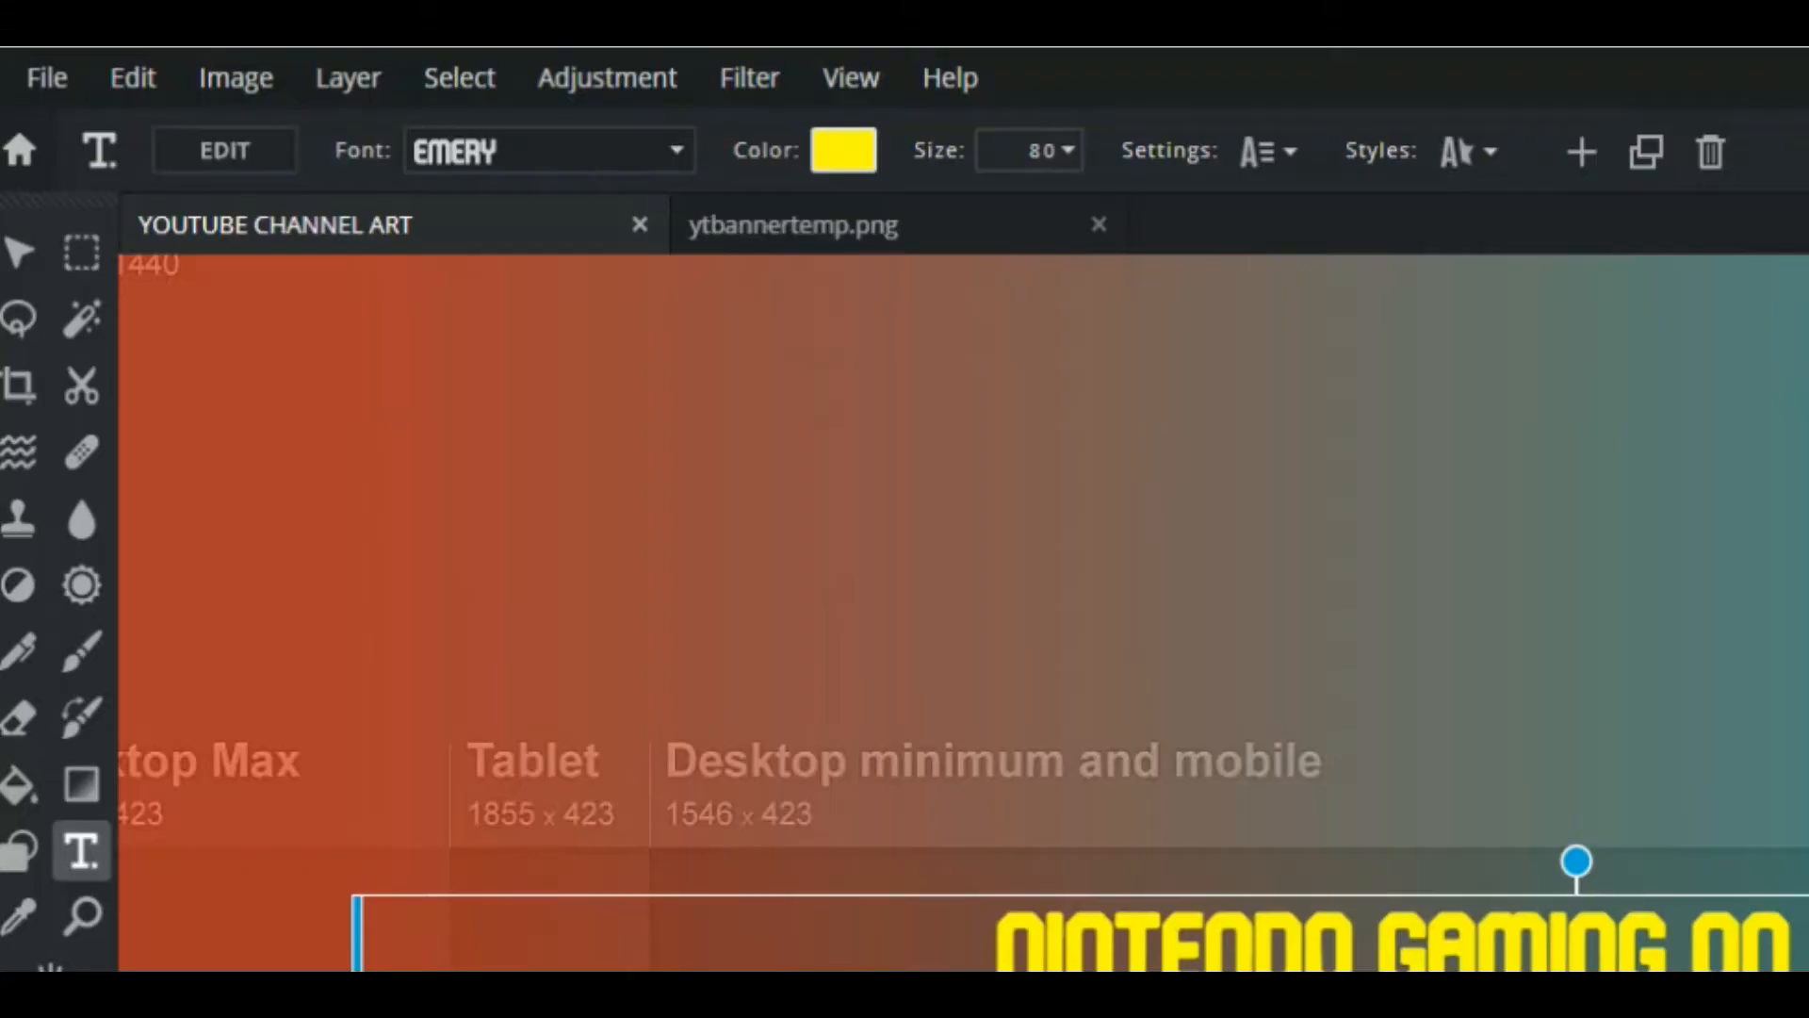
- Set the title's text size to 131 and move it to about Left 347, Top 517 inside the safe area
click(1067, 151)
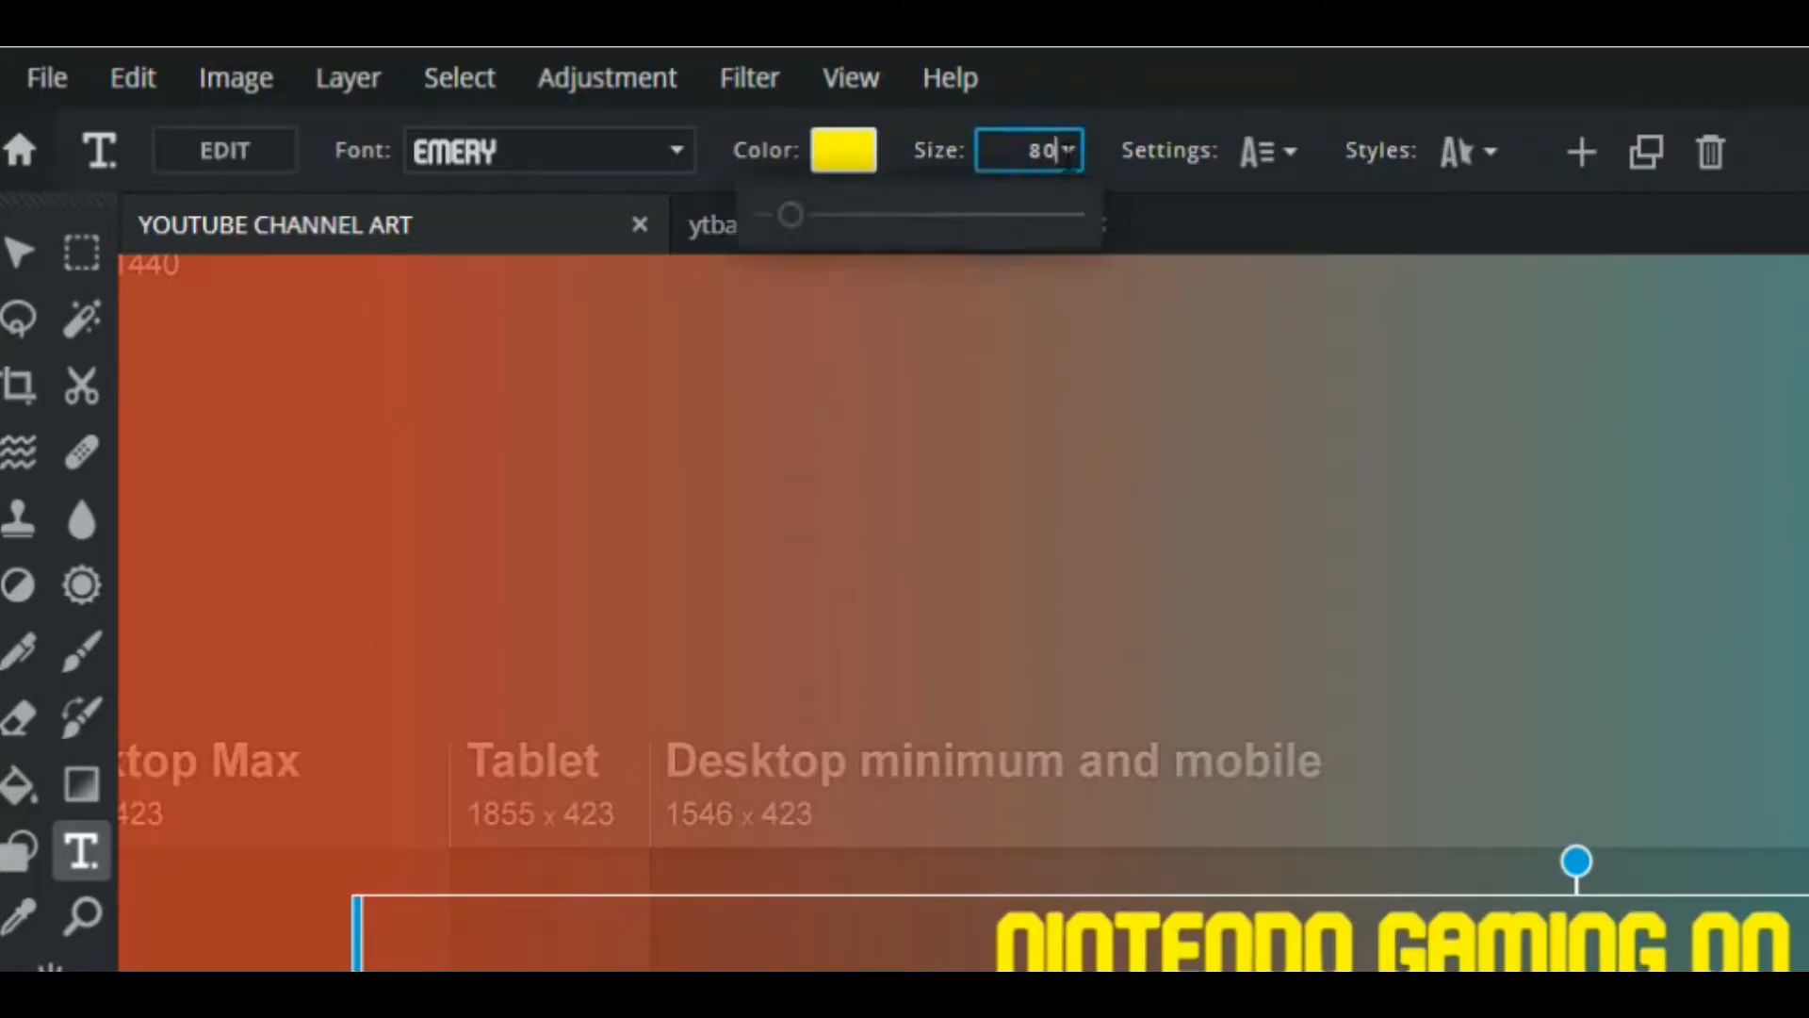
drag(790, 244, 815, 243)
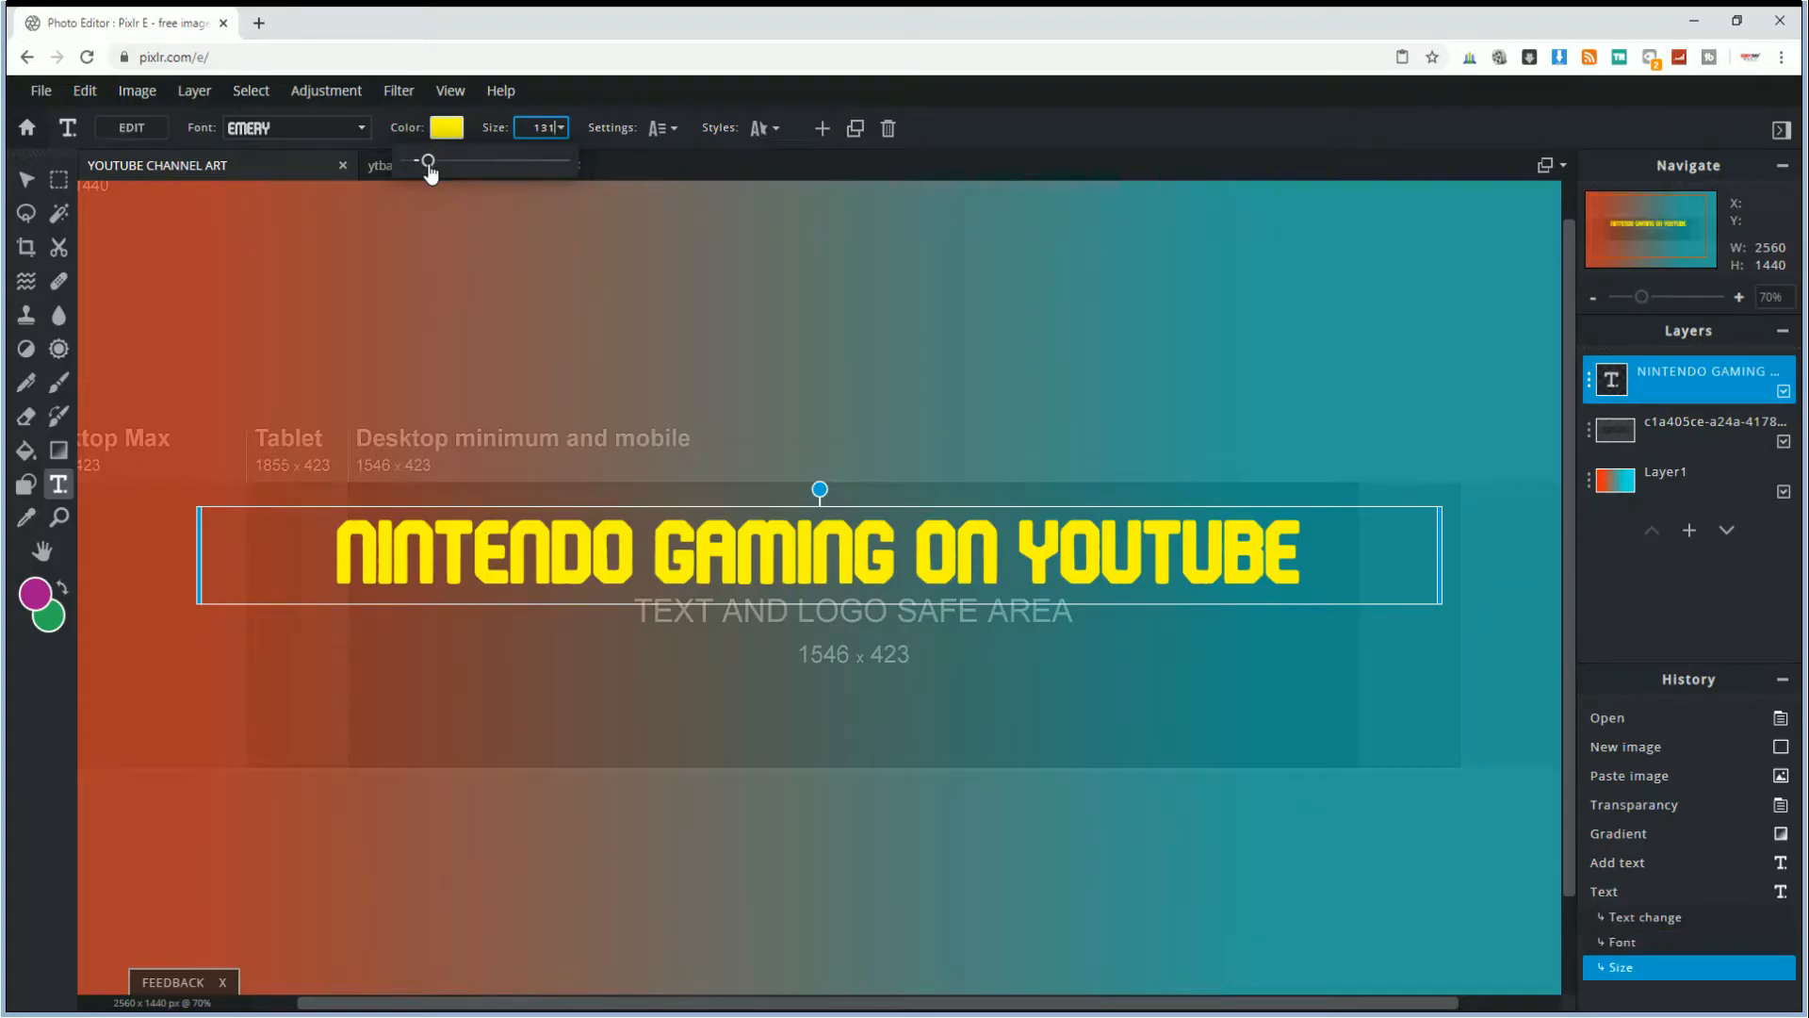
click(26, 181)
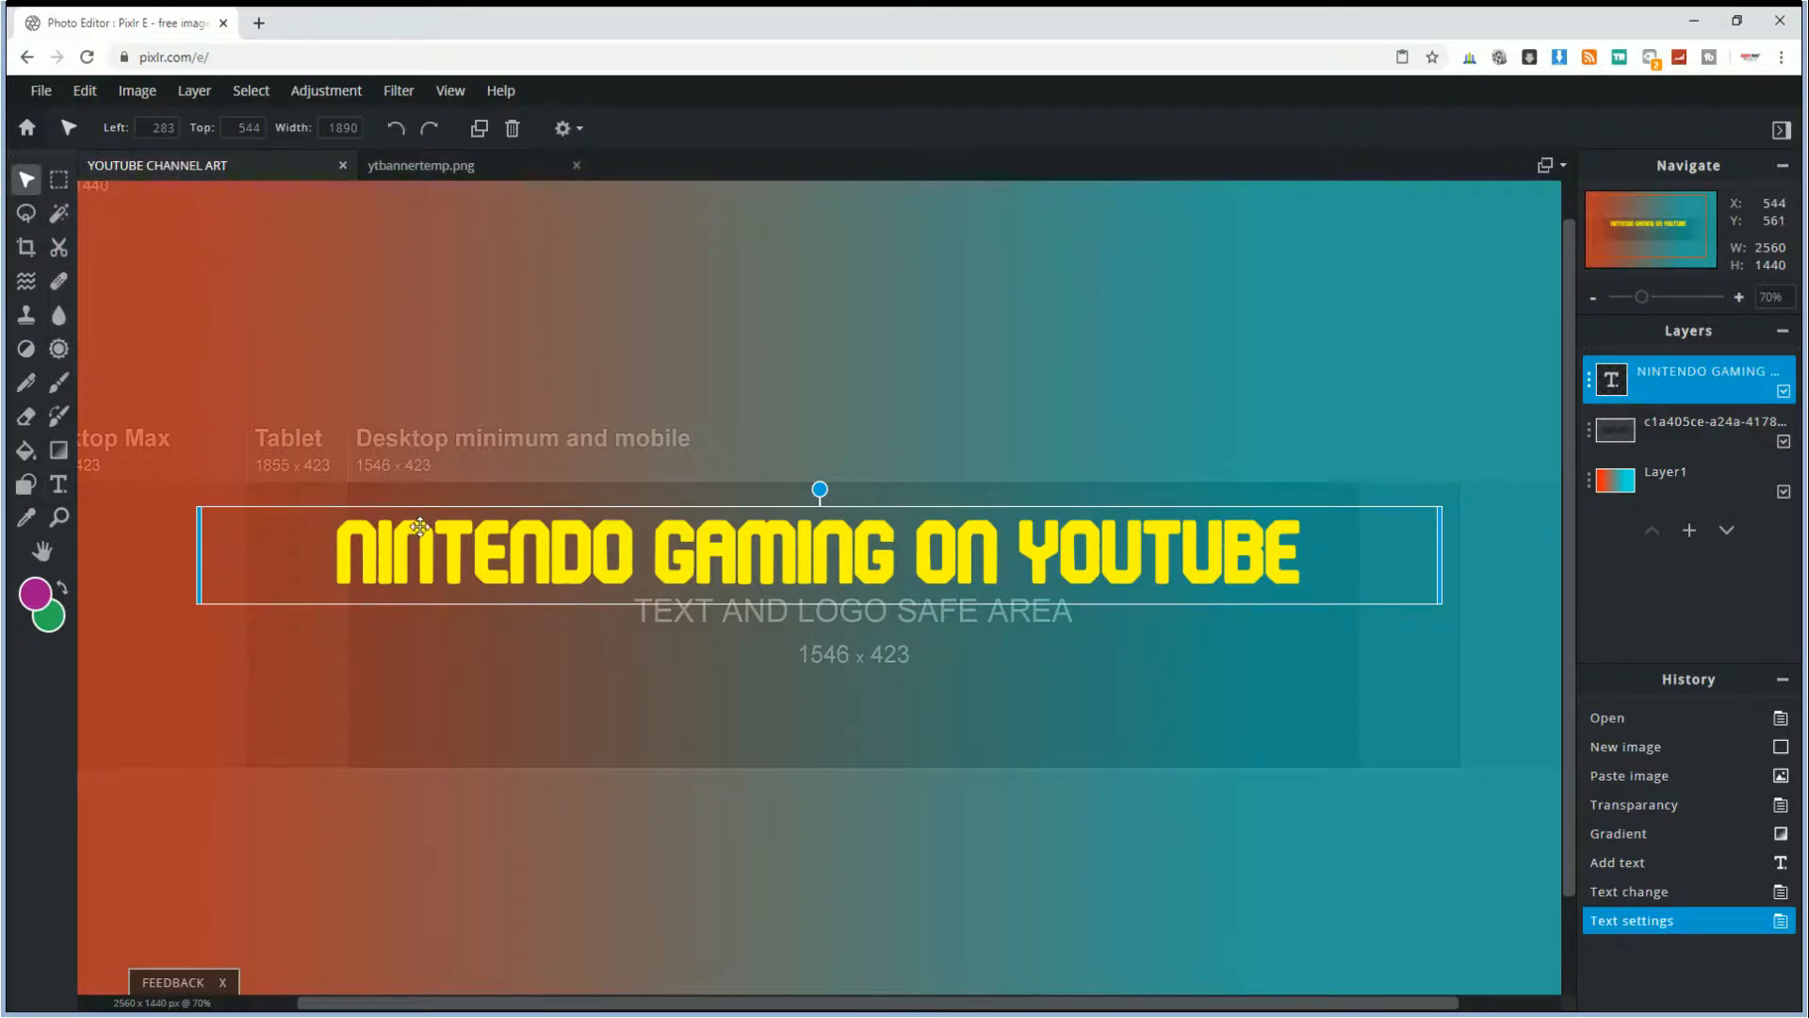
drag(420, 525, 476, 511)
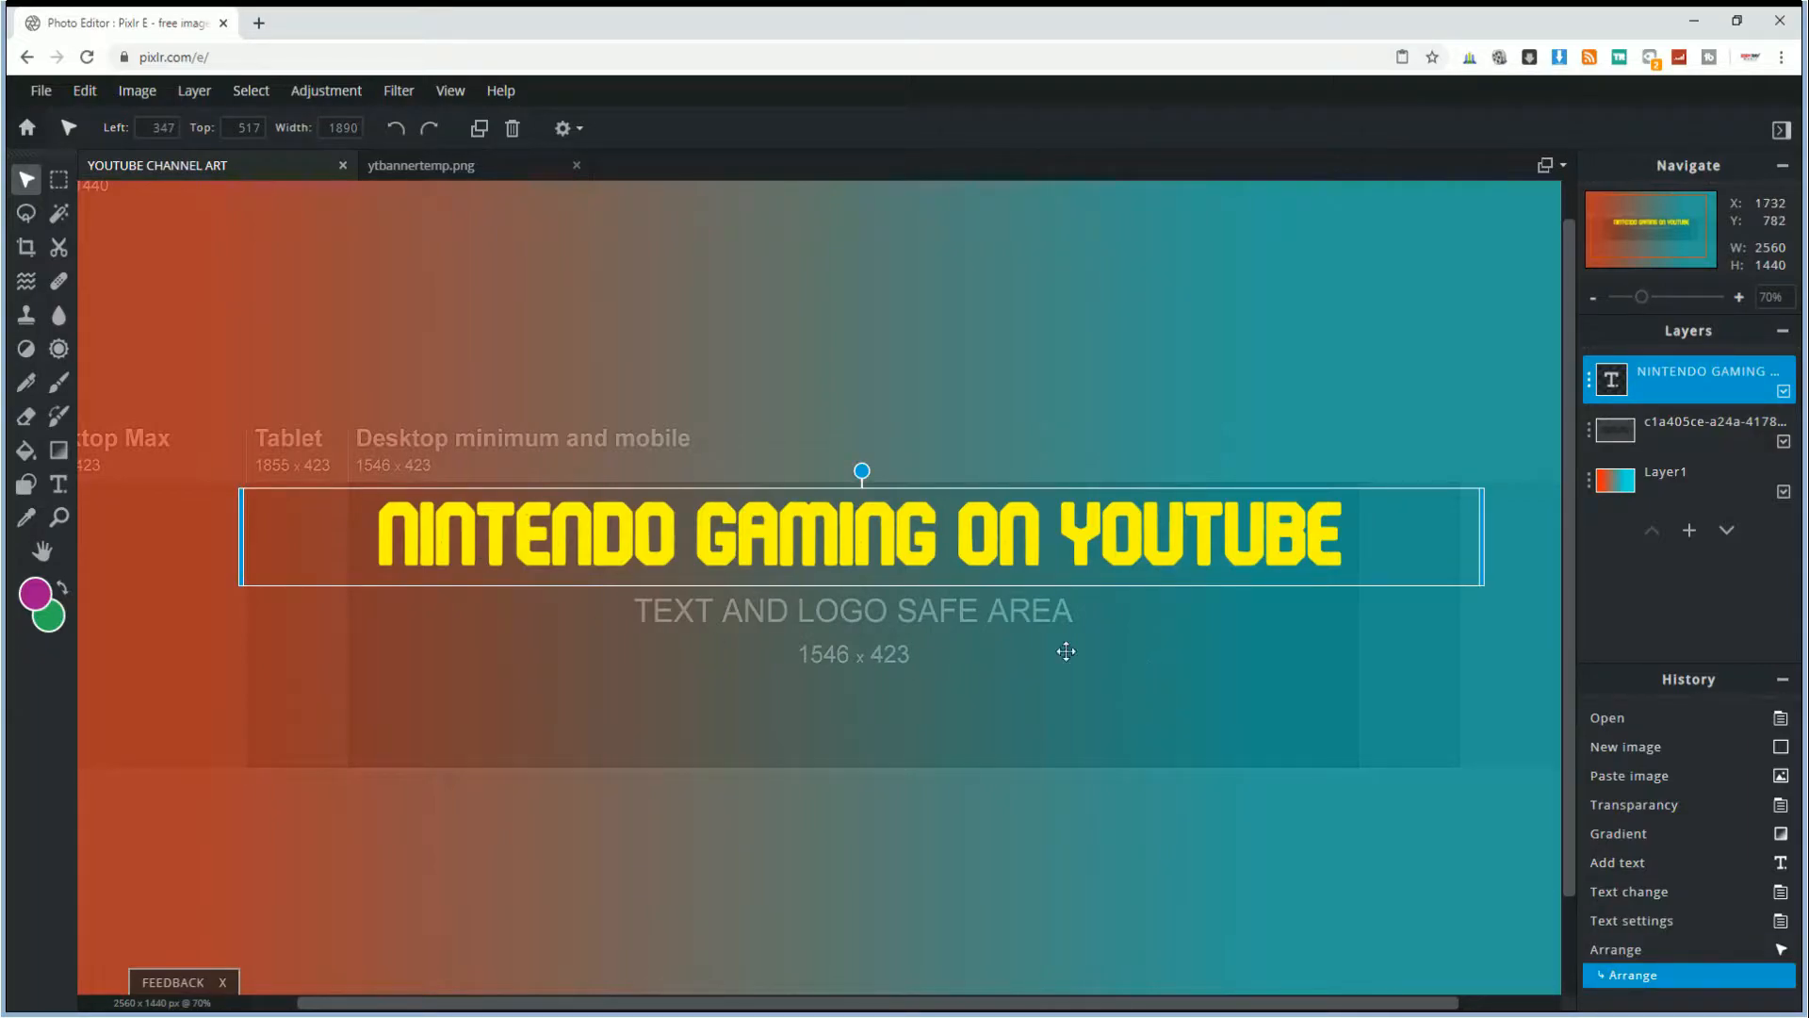
- Move the title text layer below the template layer and above Layer1 in the layer order
click(1130, 662)
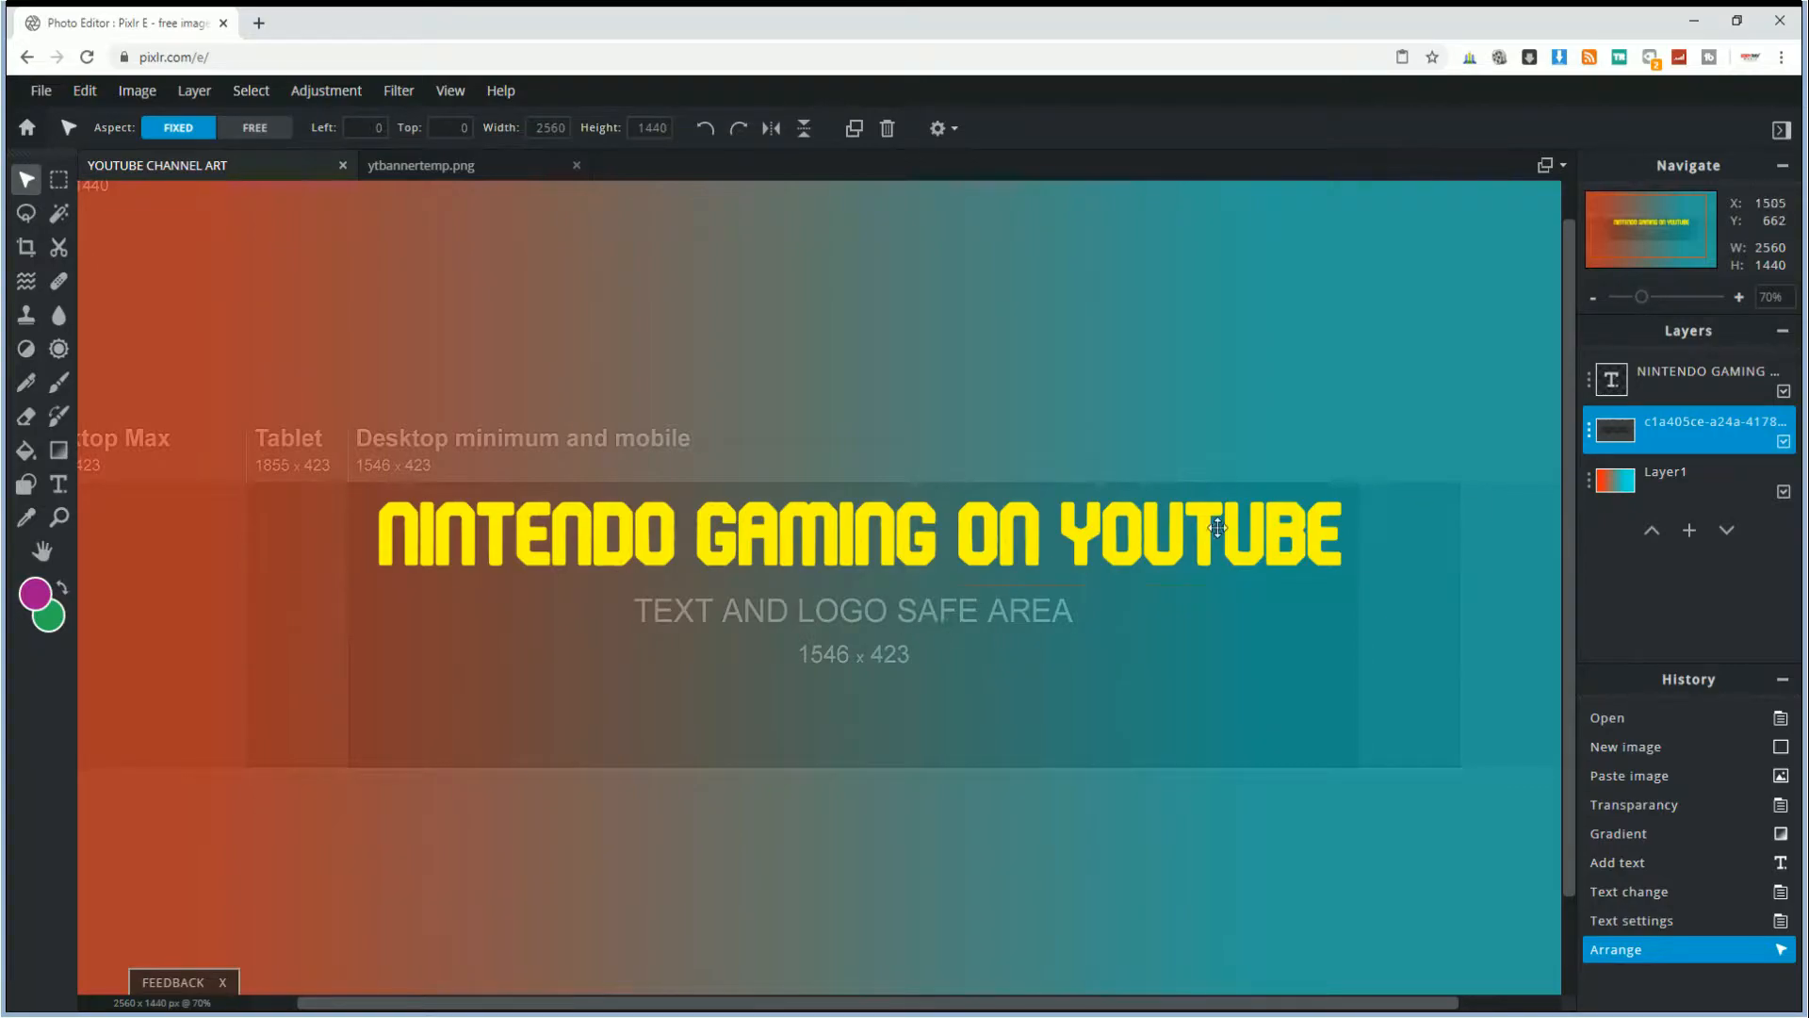
drag(1615, 379, 1636, 439)
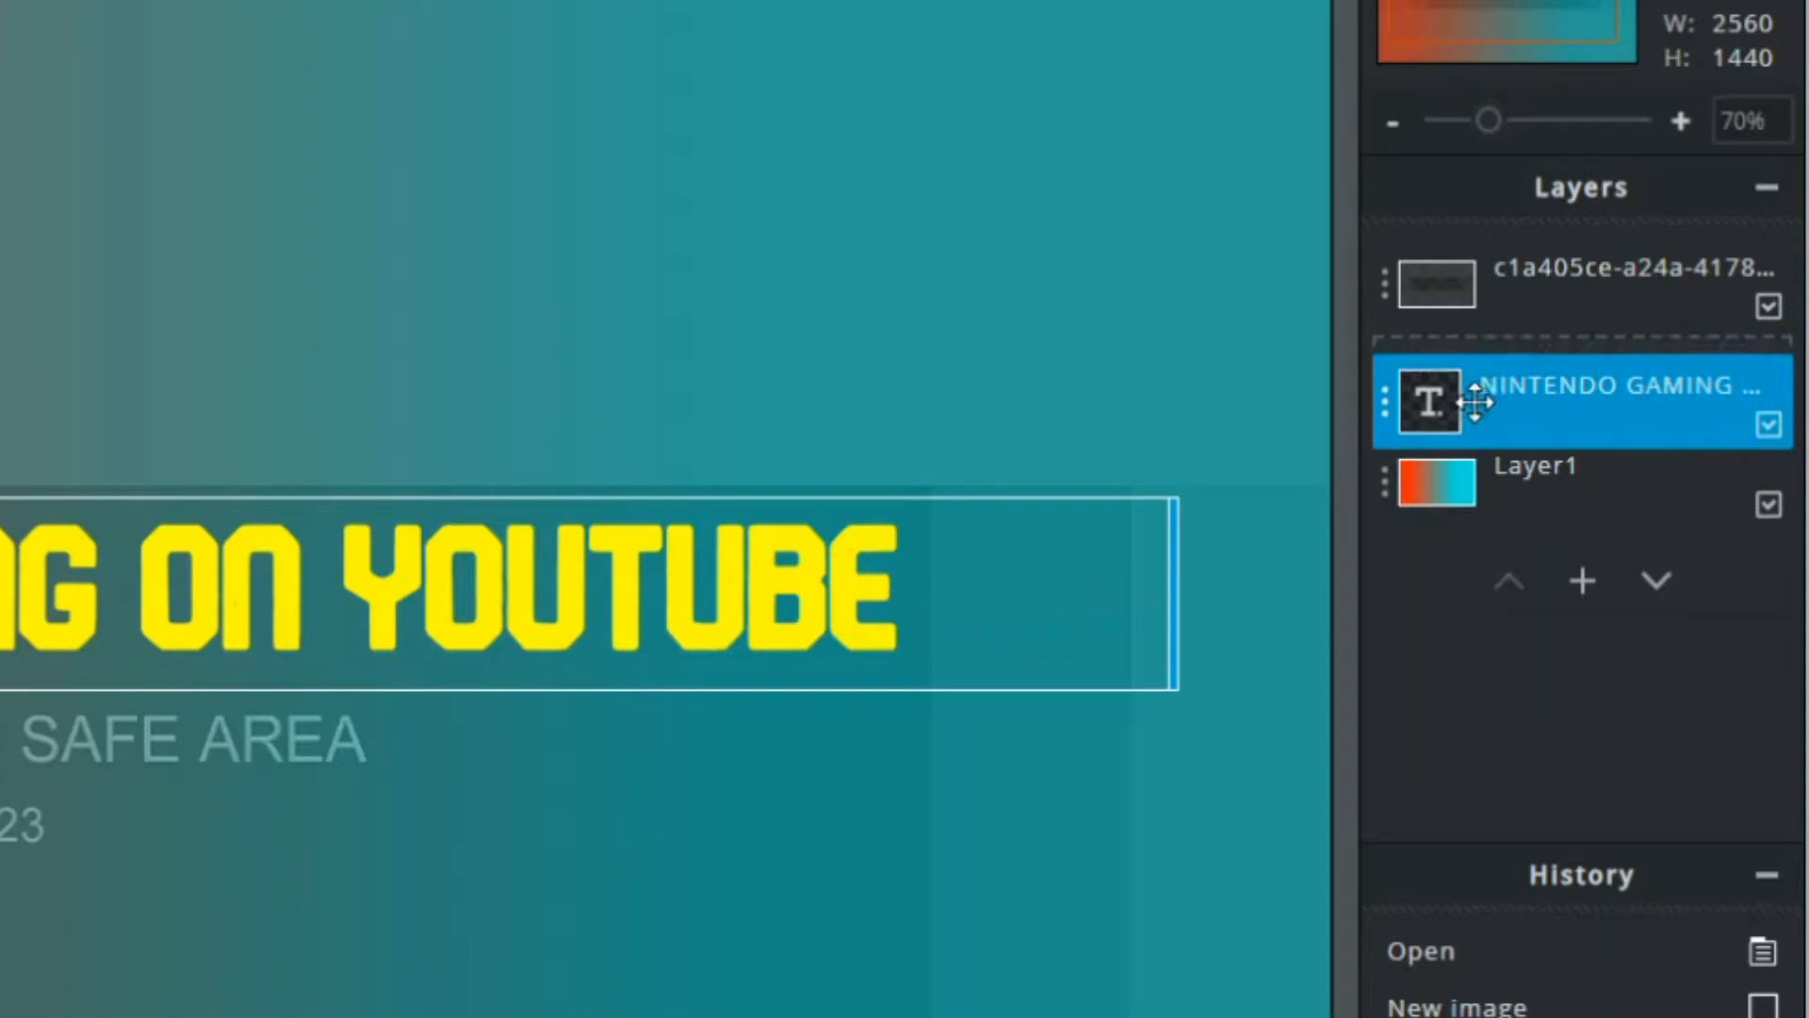
- Give the "NINTENDO GAMING on YOUTUBE" title text a black (#000000) outline with a size of 5
drag(1476, 403, 1478, 392)
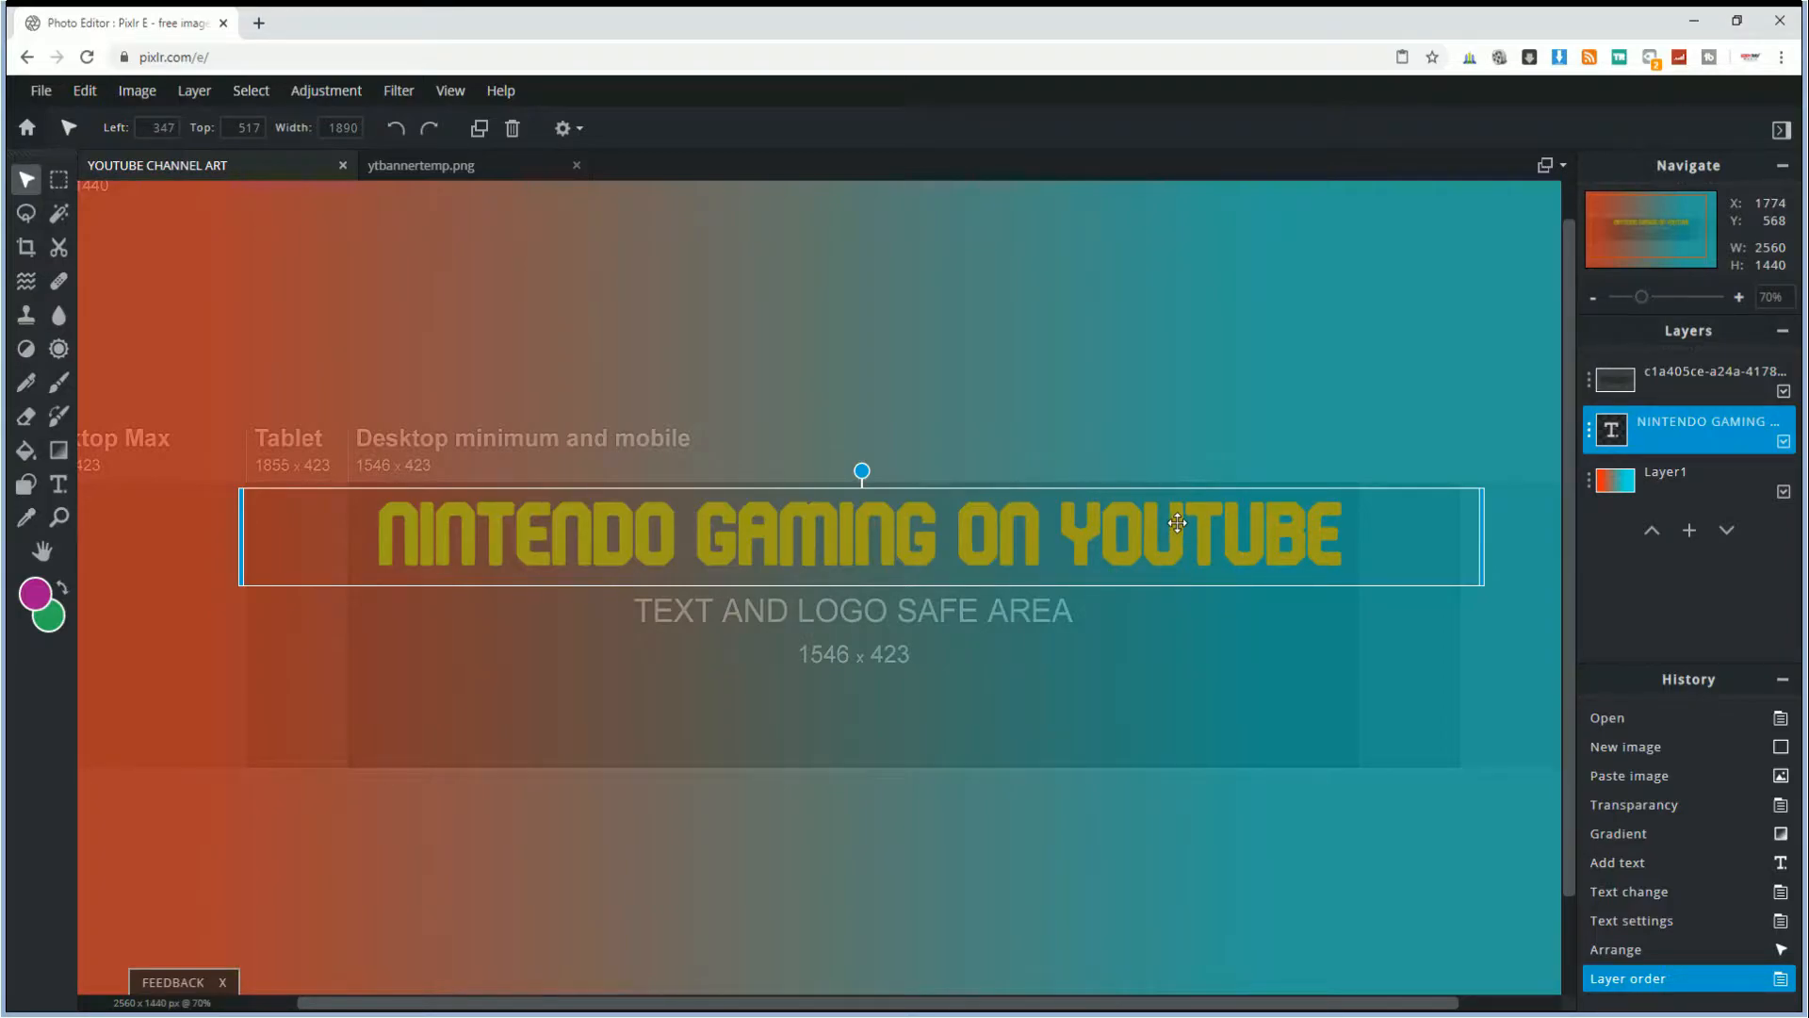
click(58, 483)
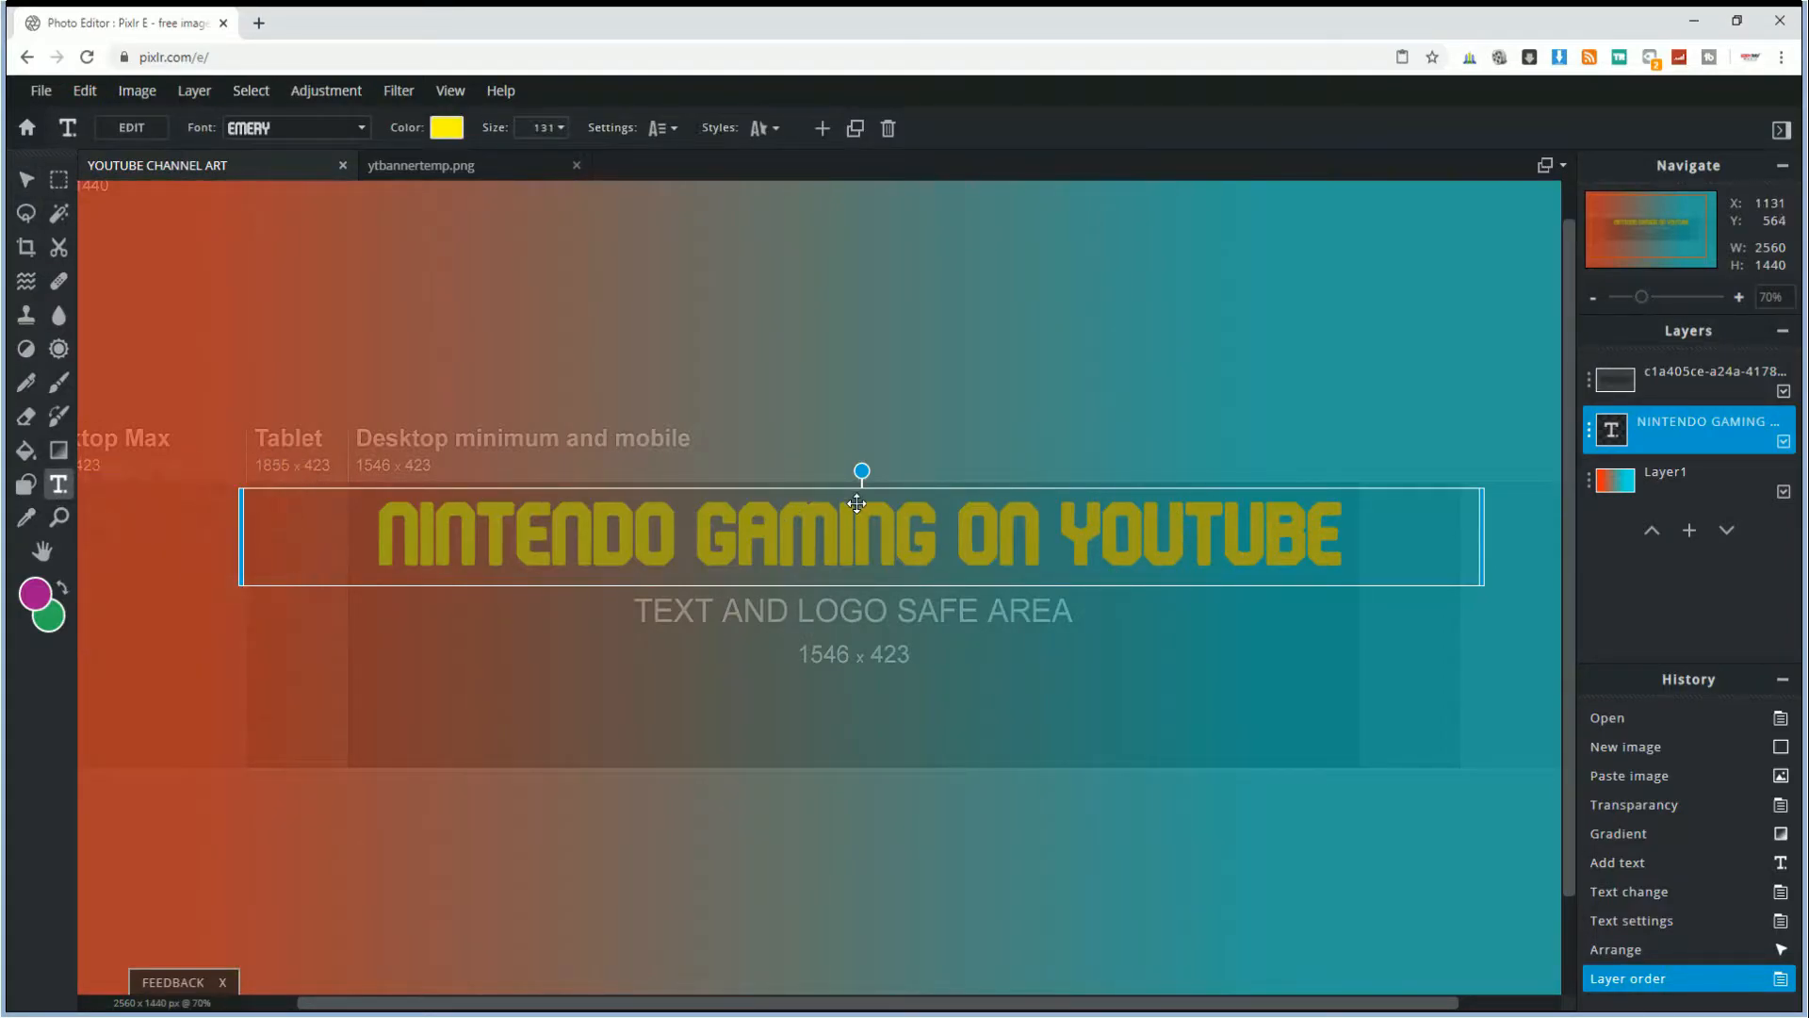
double_click(1340, 539)
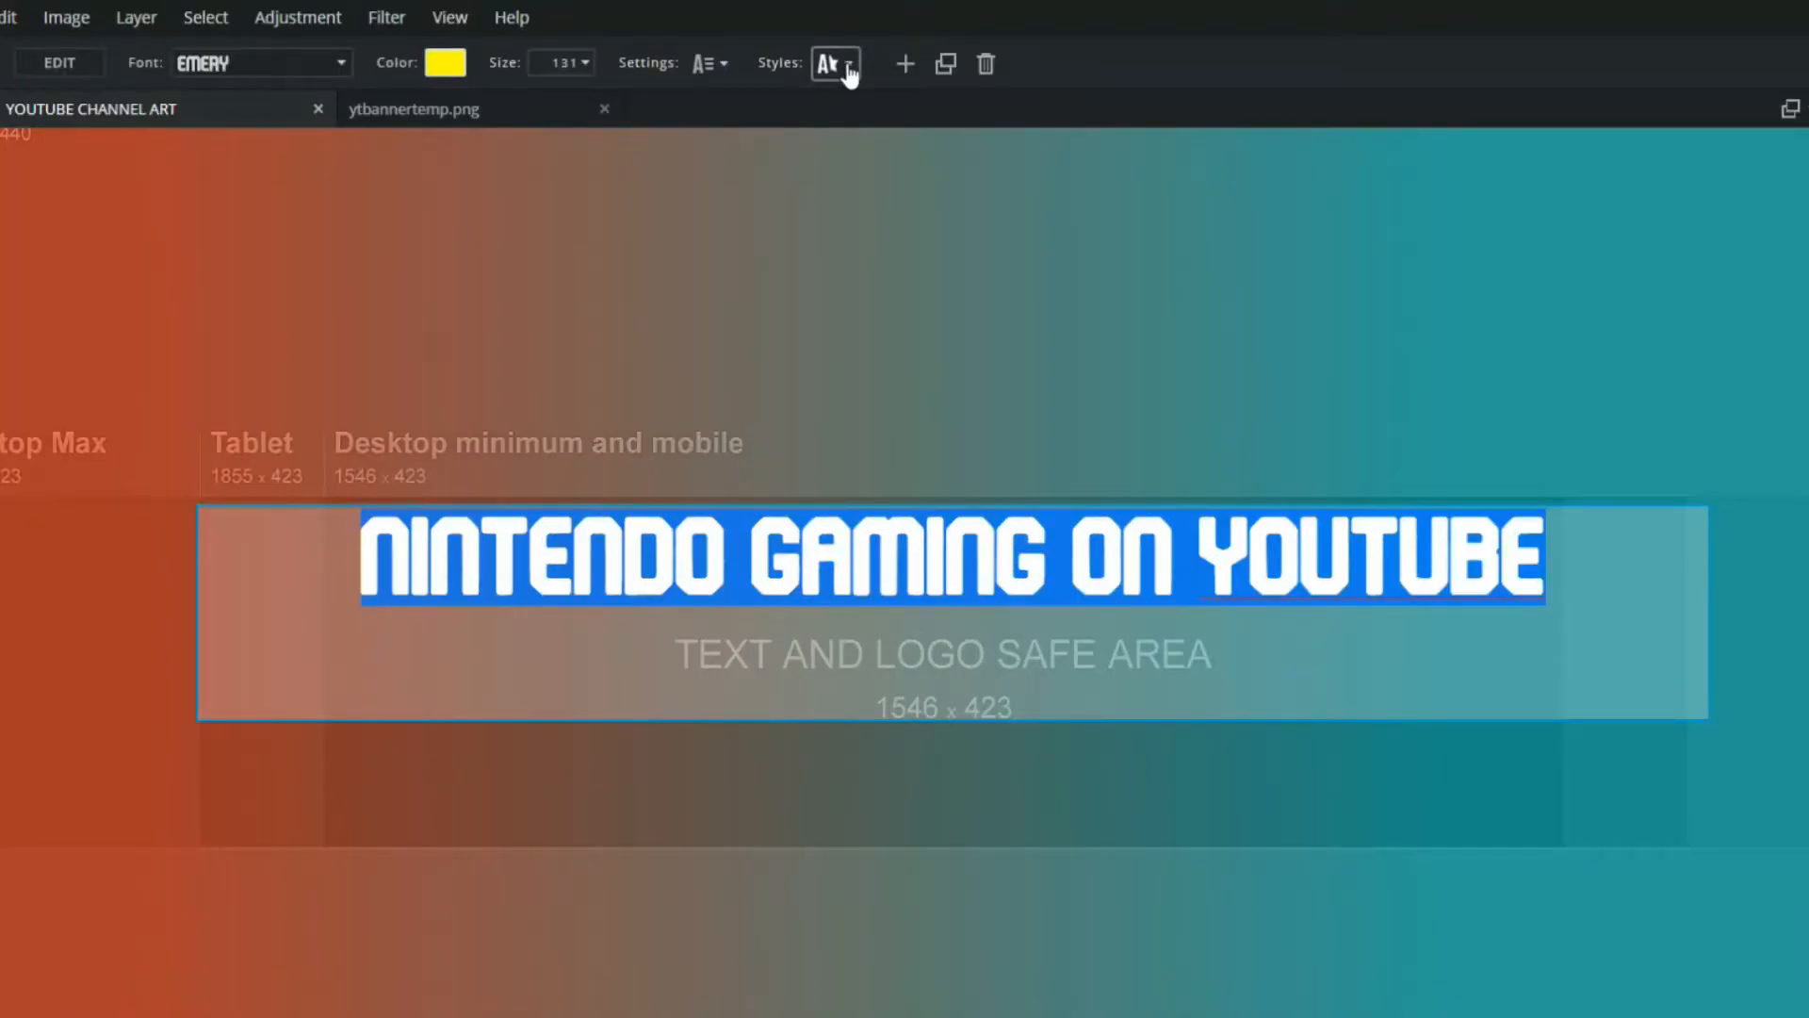
click(847, 74)
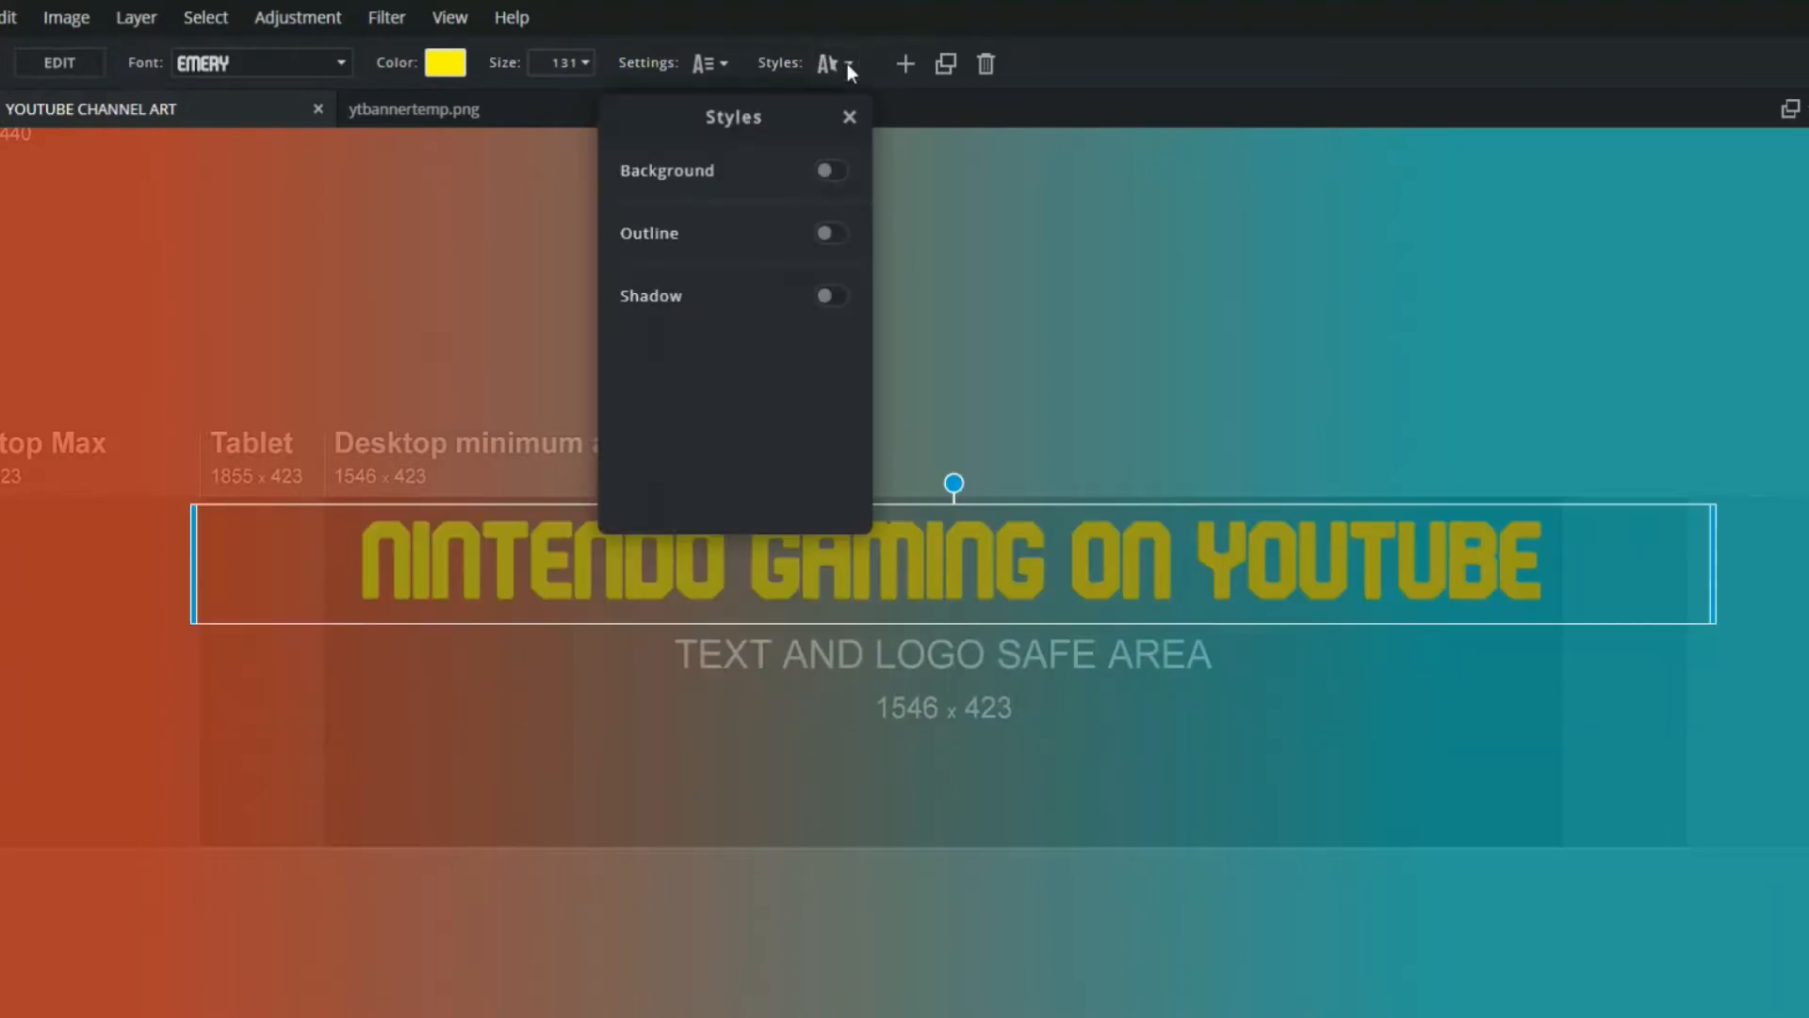
click(829, 234)
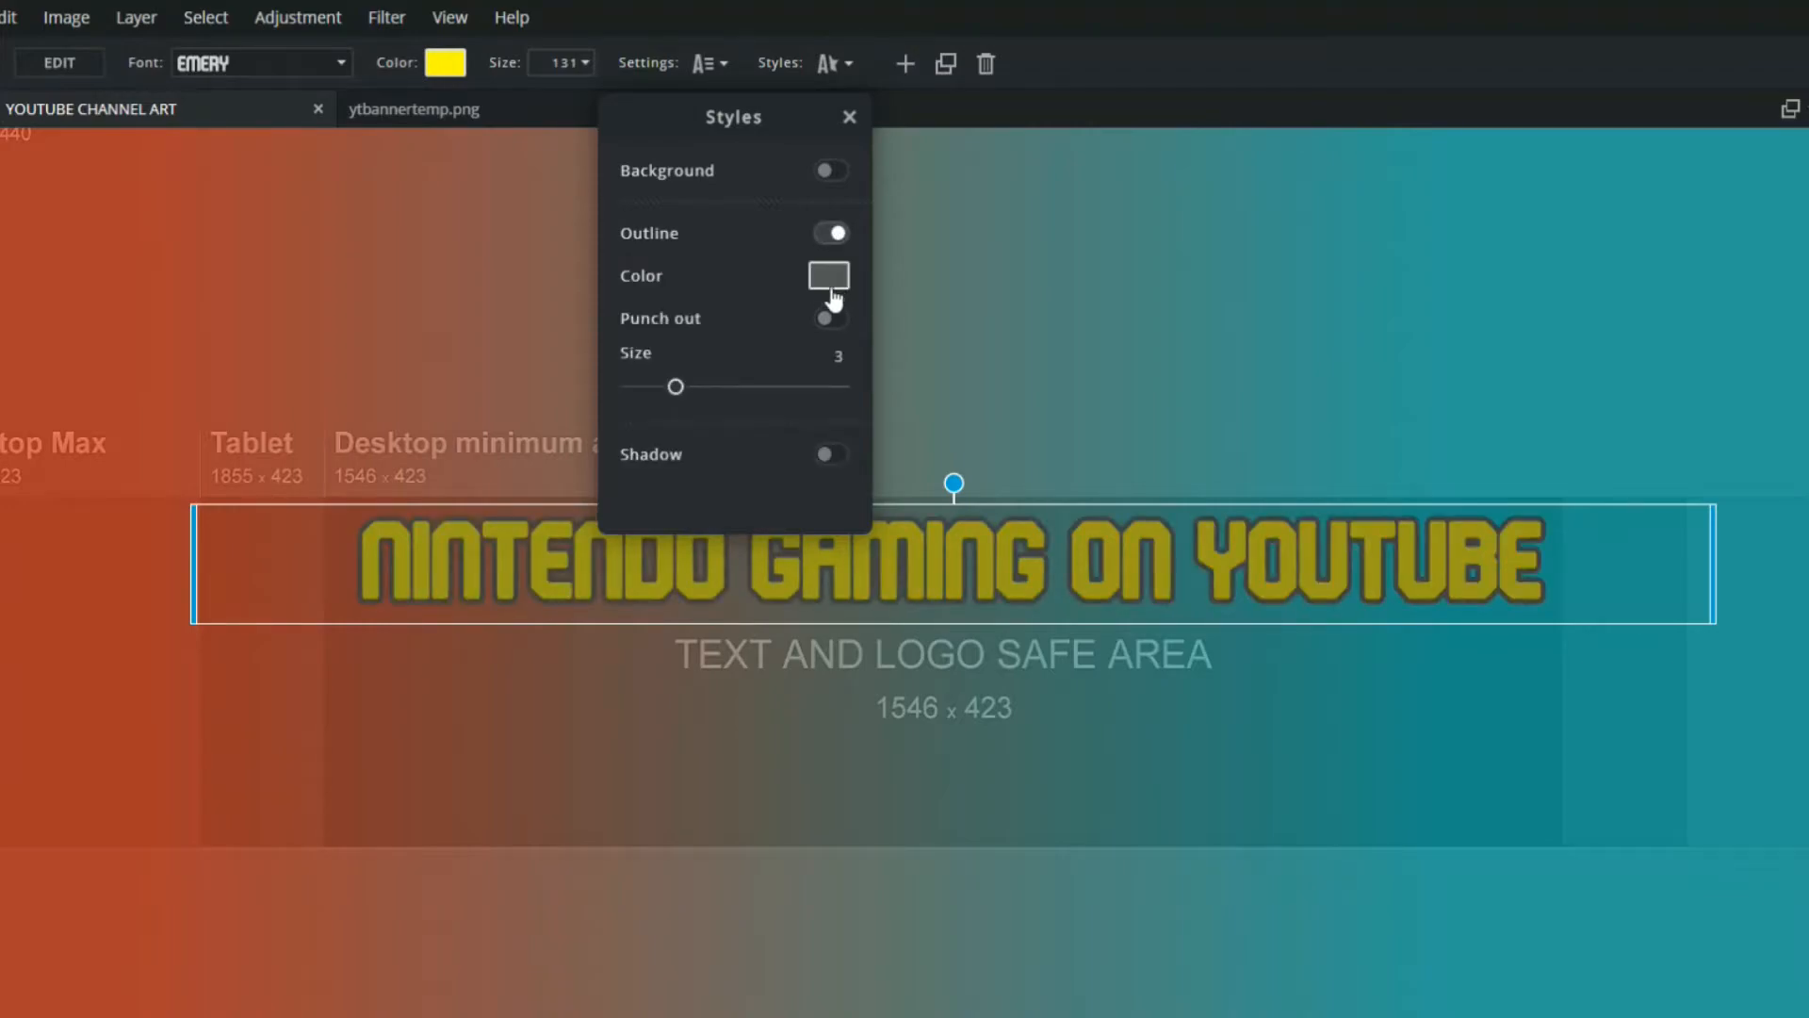
click(829, 276)
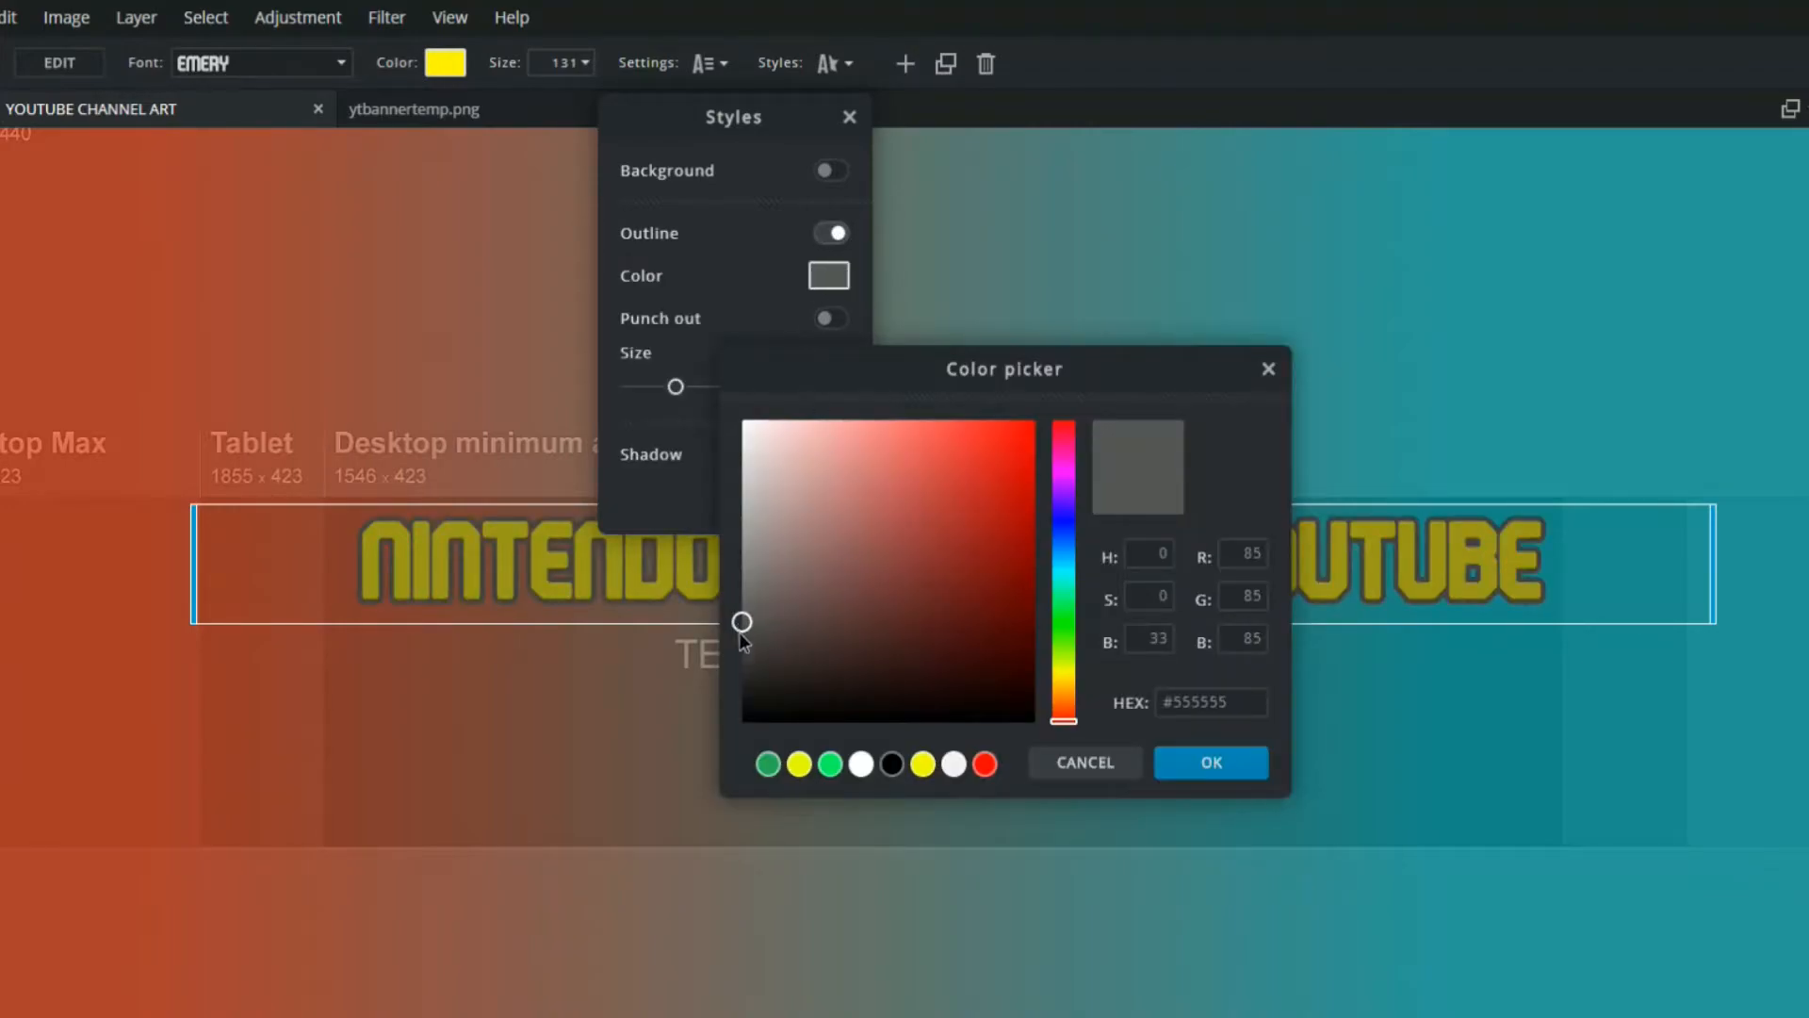
drag(757, 652, 742, 723)
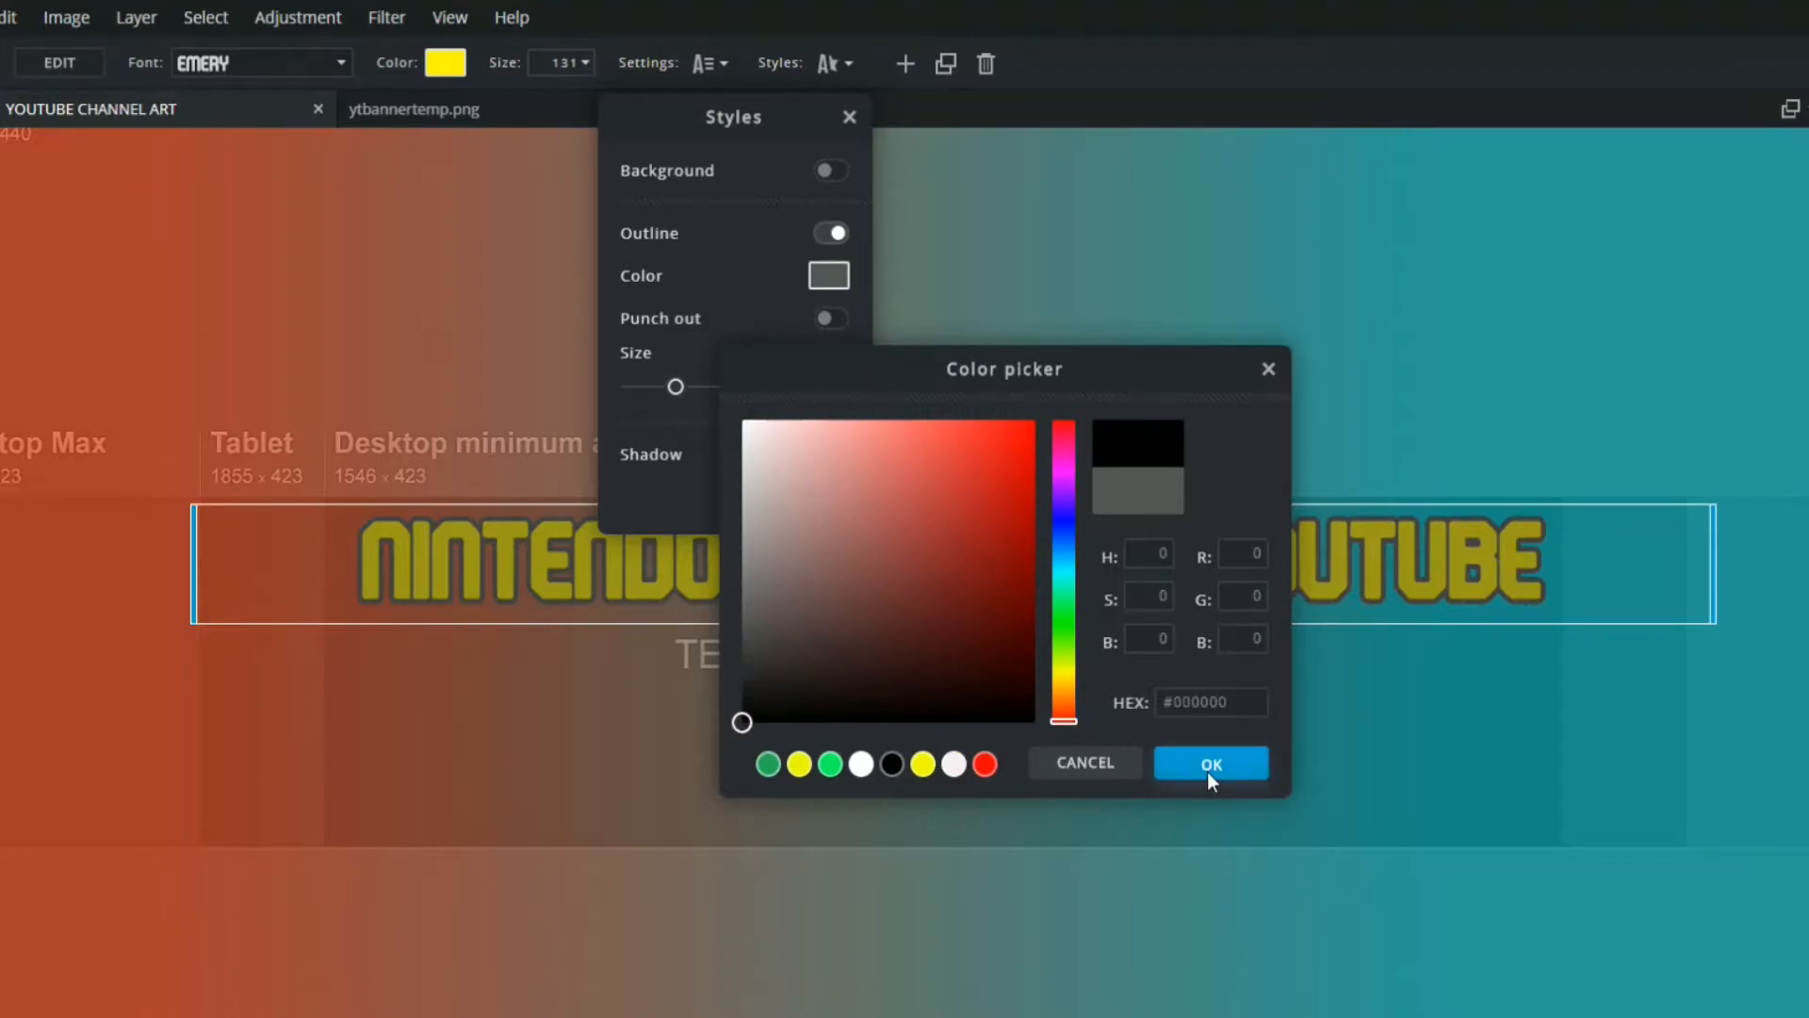
click(1206, 772)
drag(637, 400, 731, 457)
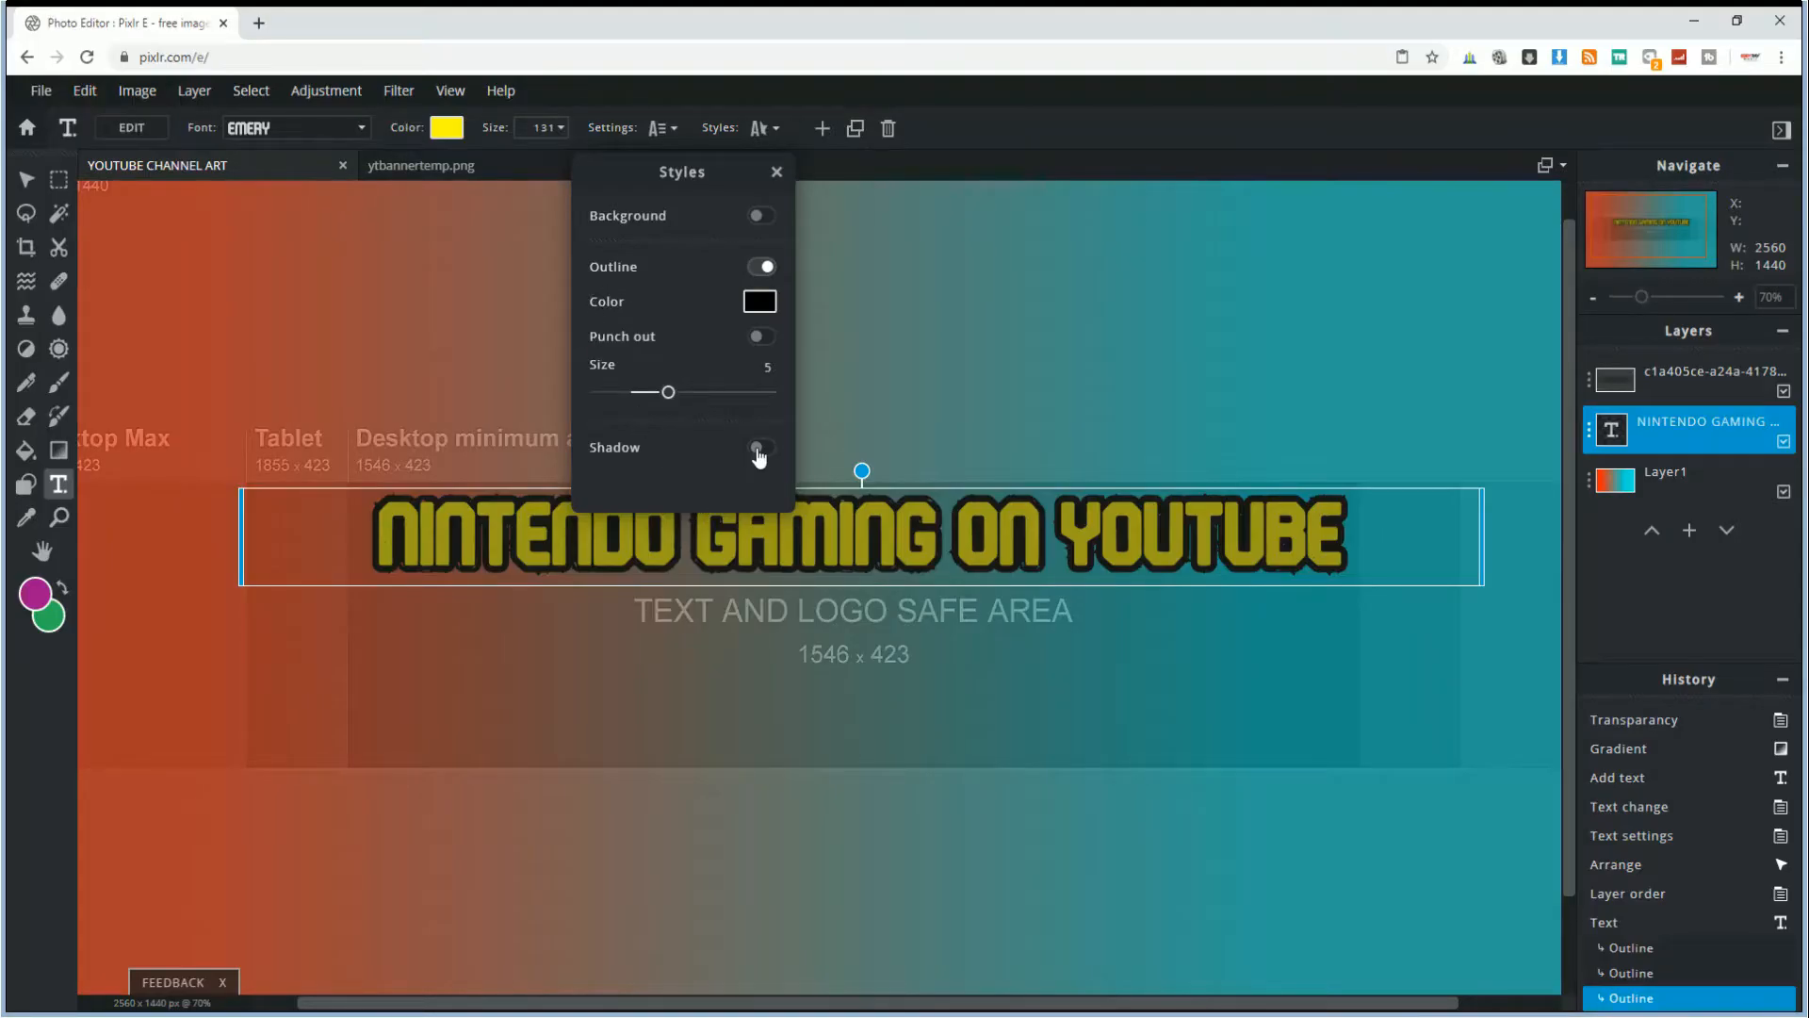
- Add a white (#FFFFFF) shadow to the title text and close its style settings
click(758, 449)
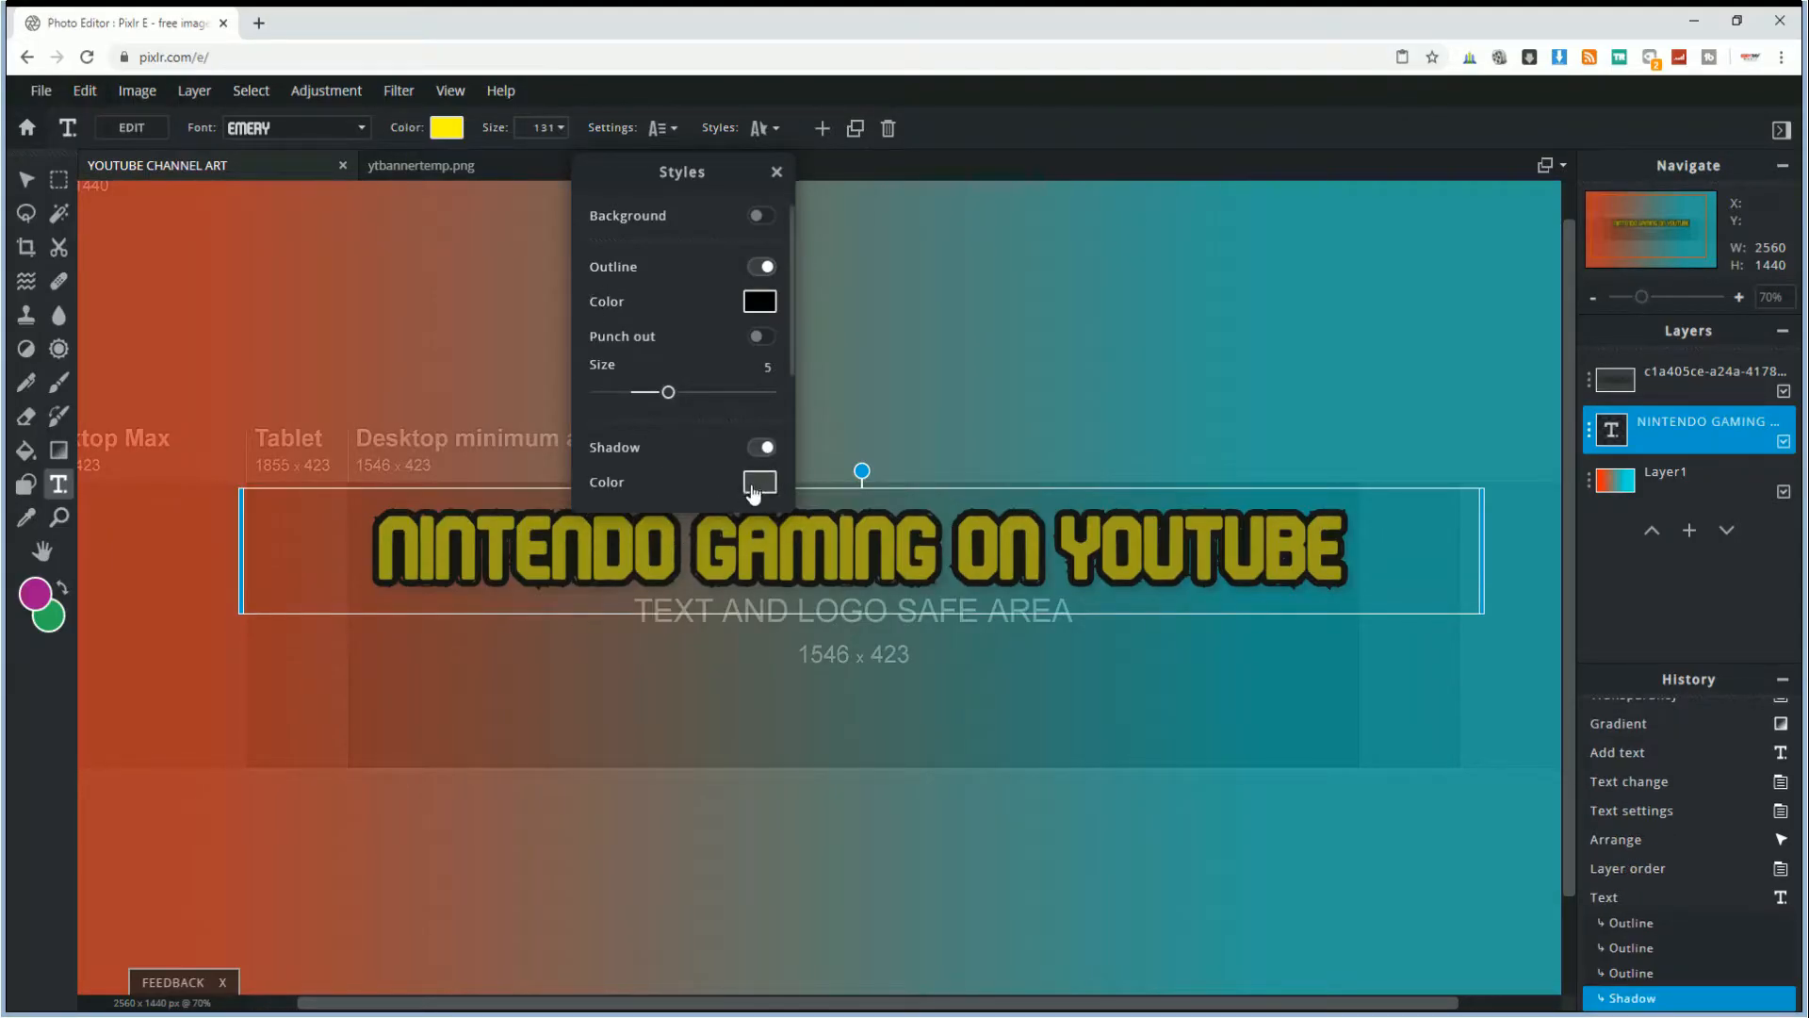
click(752, 492)
drag(732, 536, 687, 417)
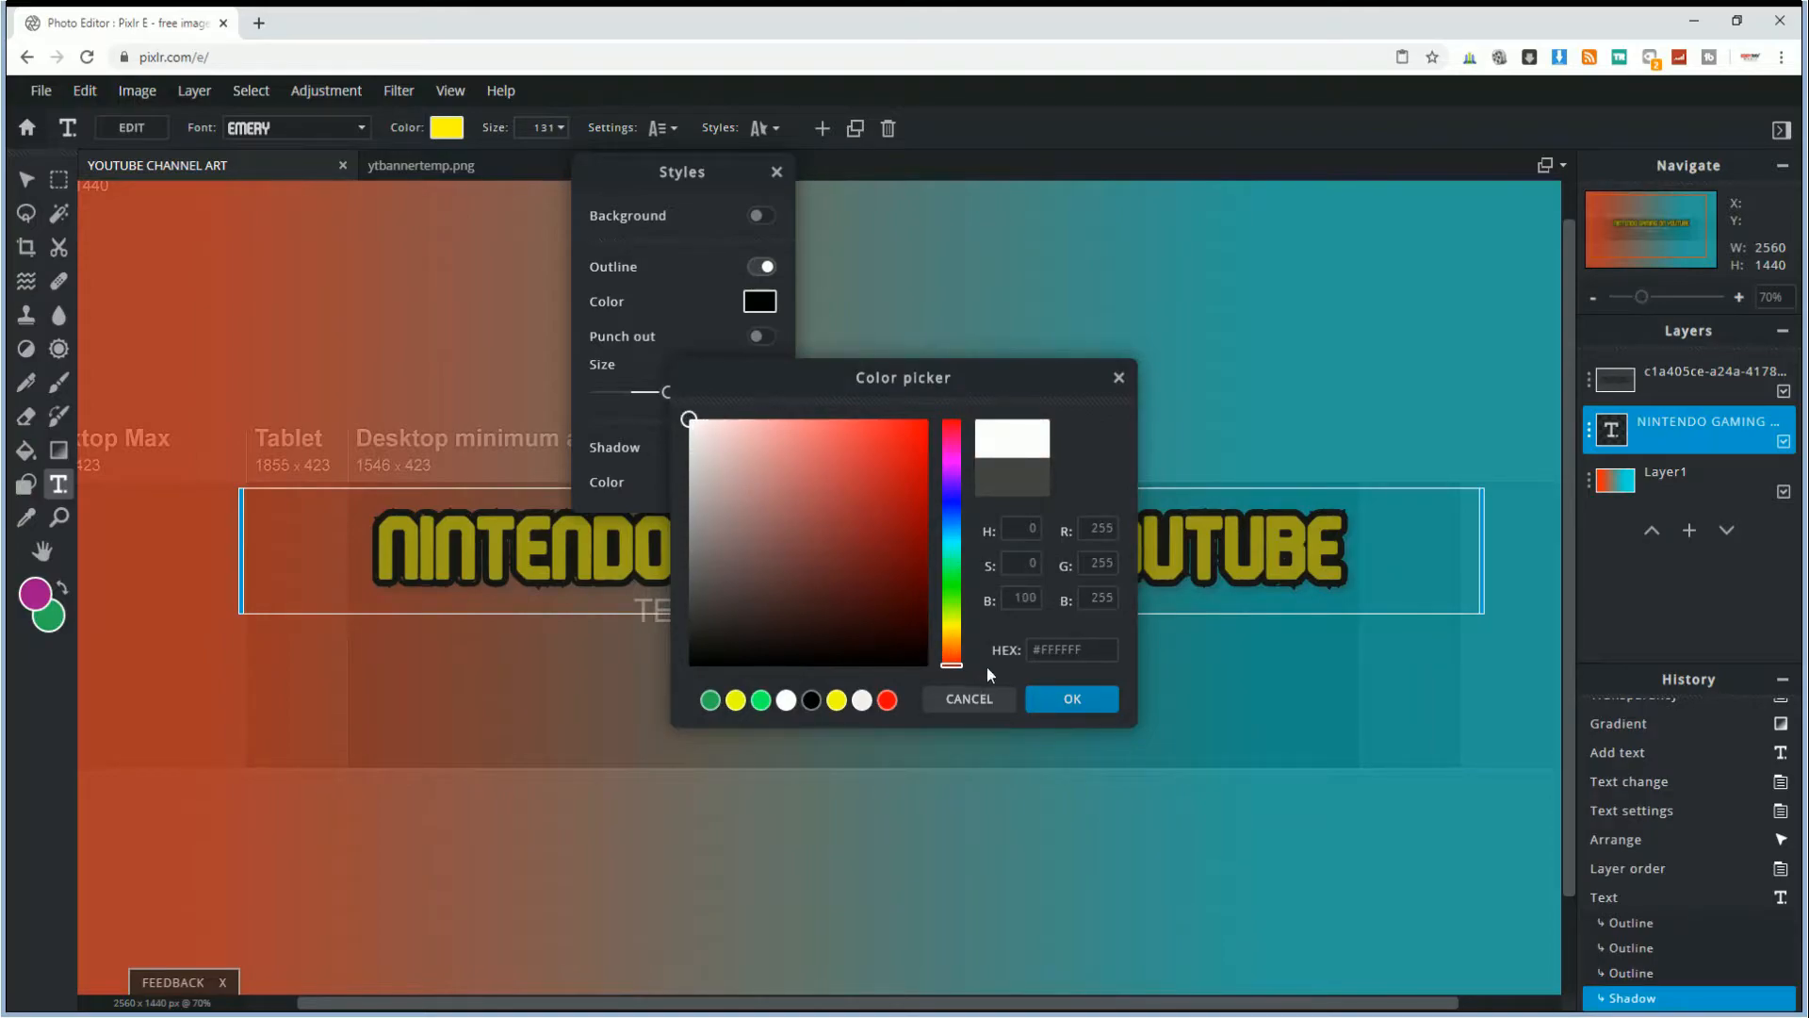
click(1073, 700)
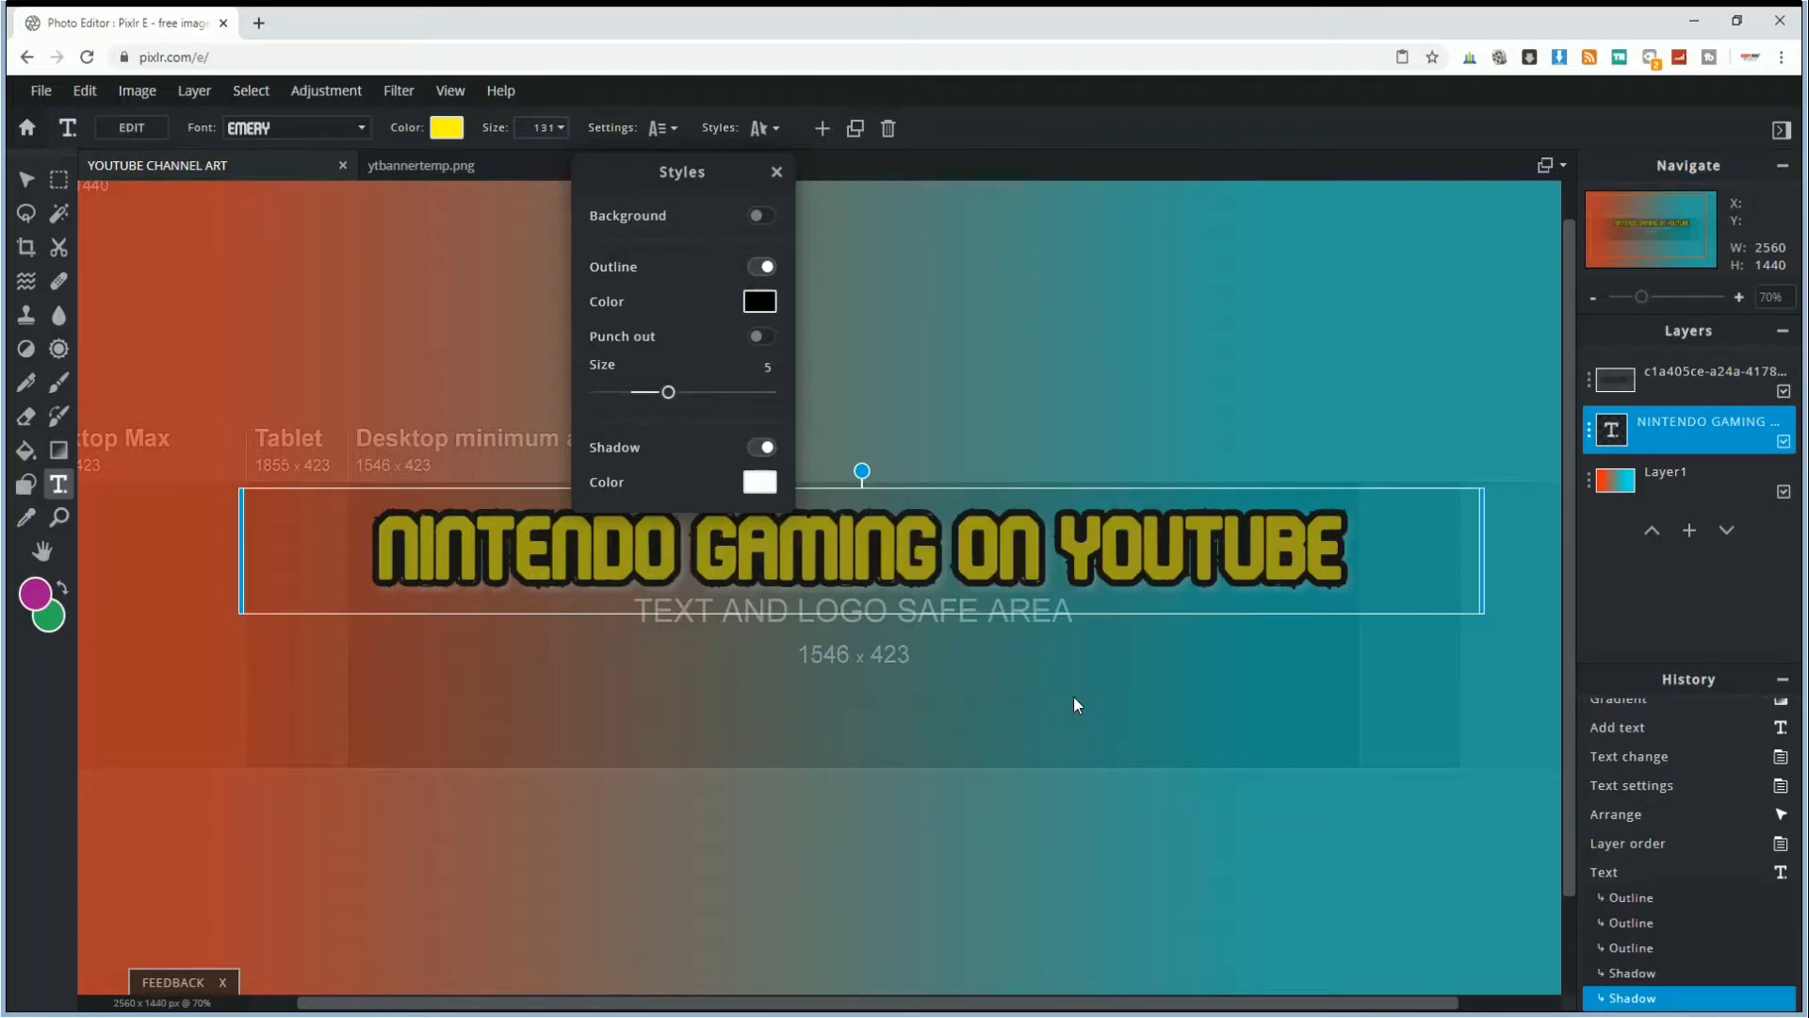
click(776, 172)
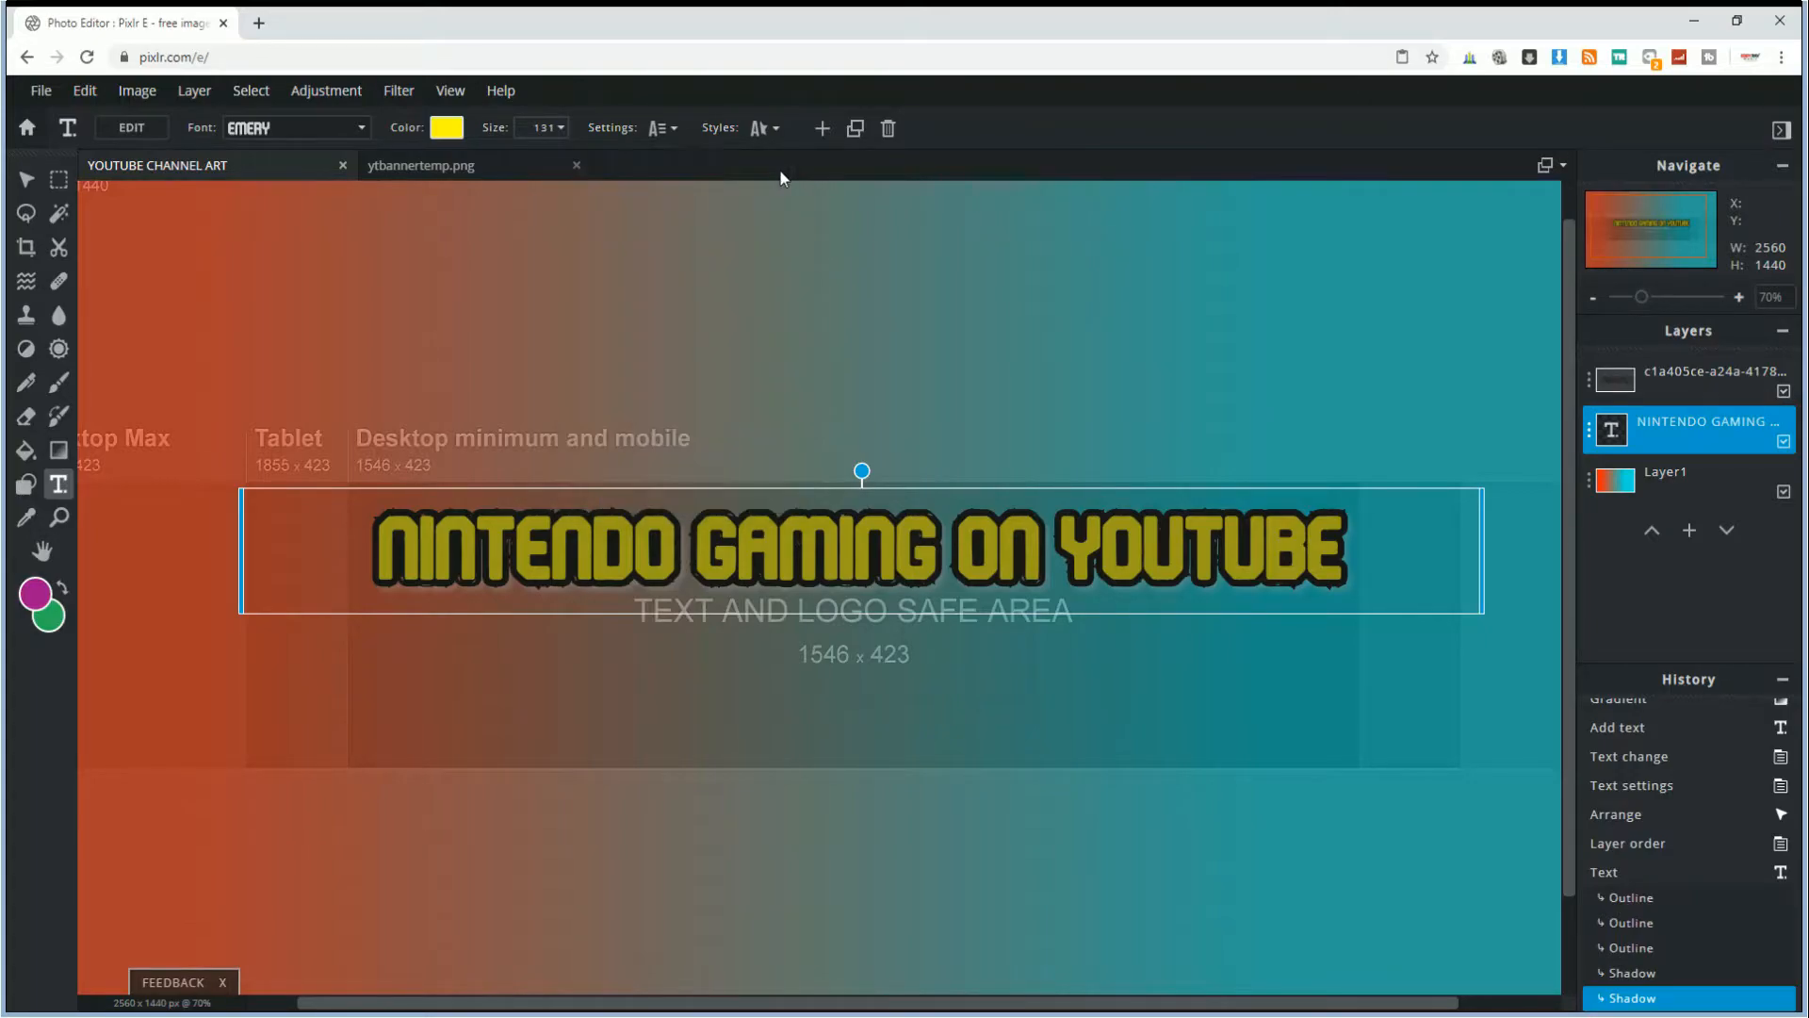
click(34, 185)
click(1282, 690)
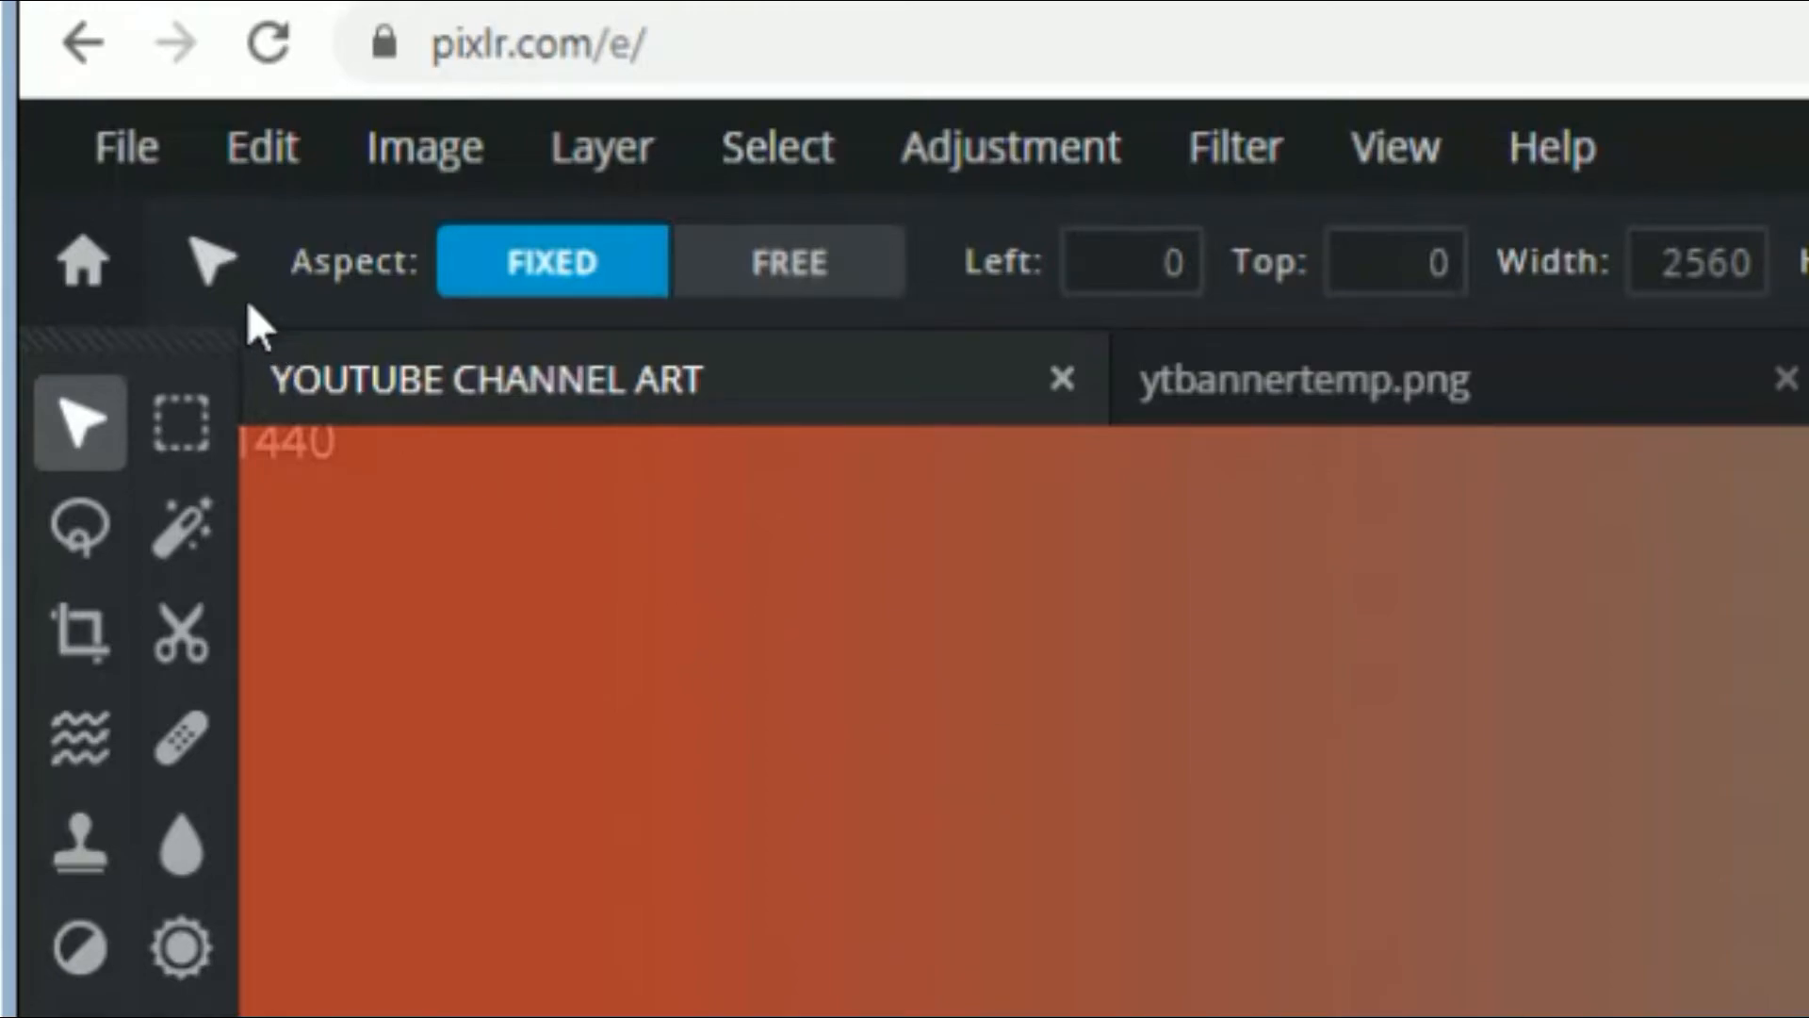
- Open the cut-out portrait photo IMG_20200501_094337.png as a separate image
click(139, 182)
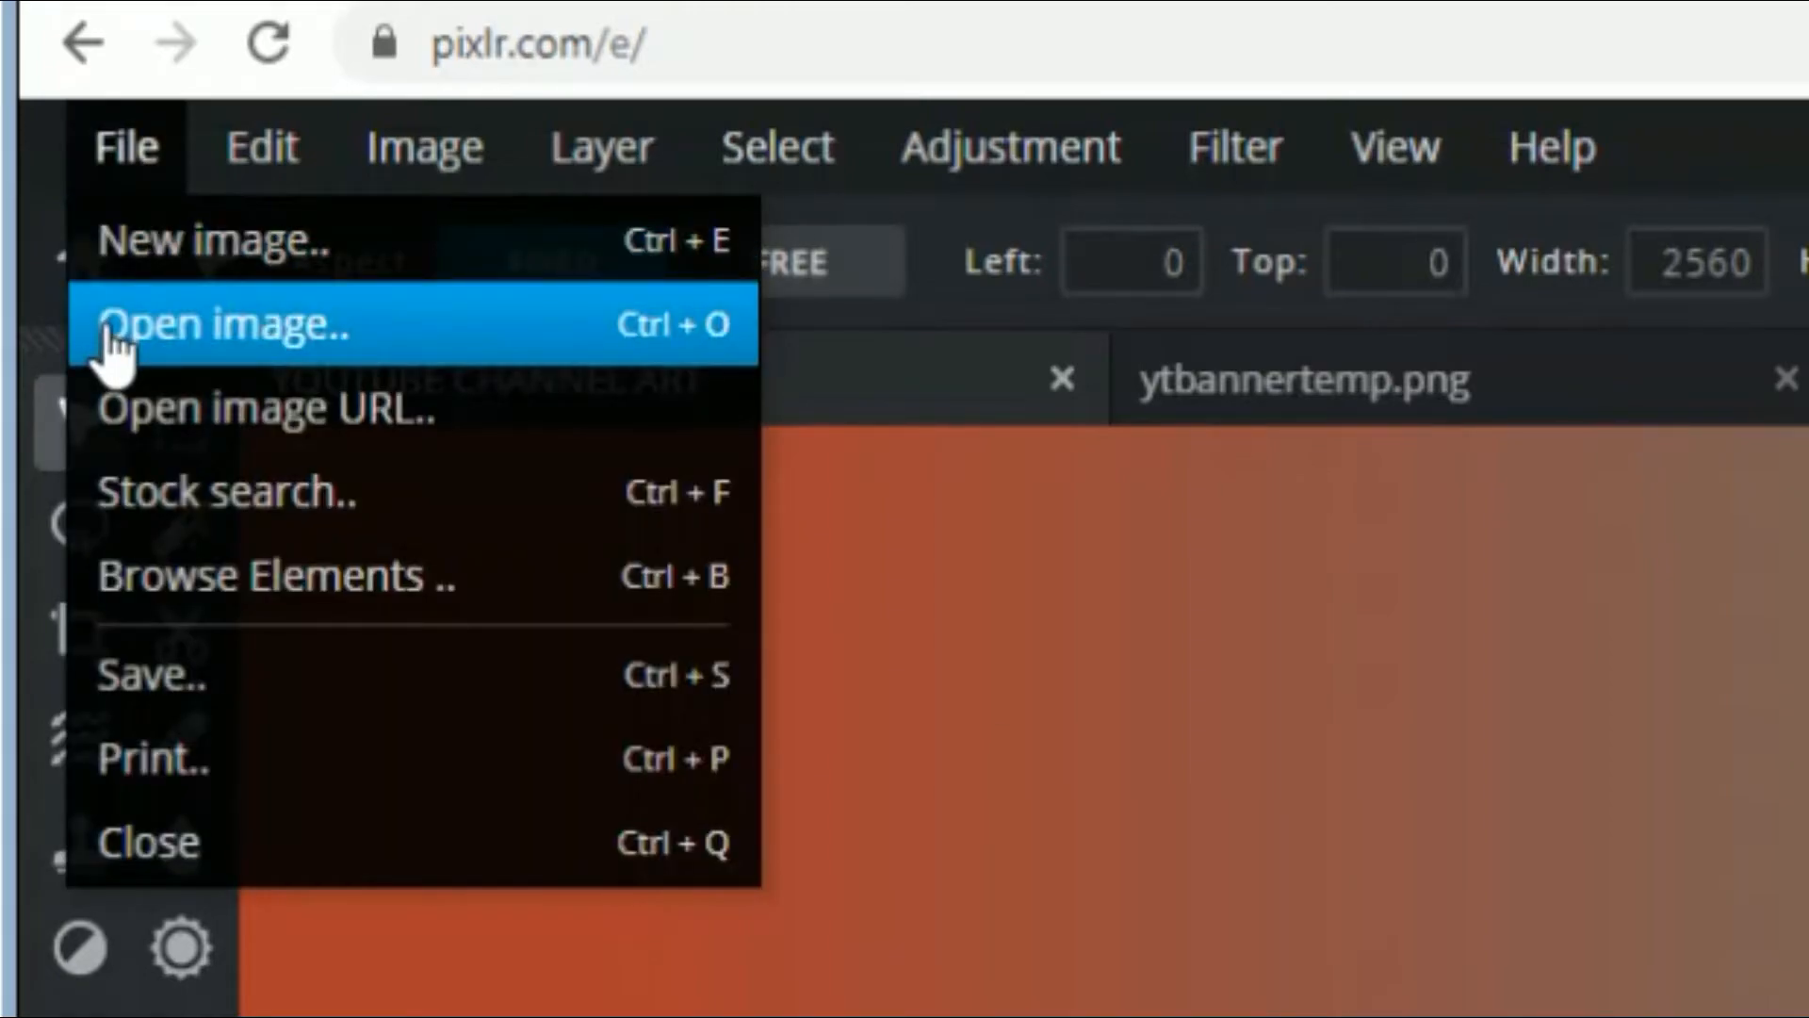
click(109, 328)
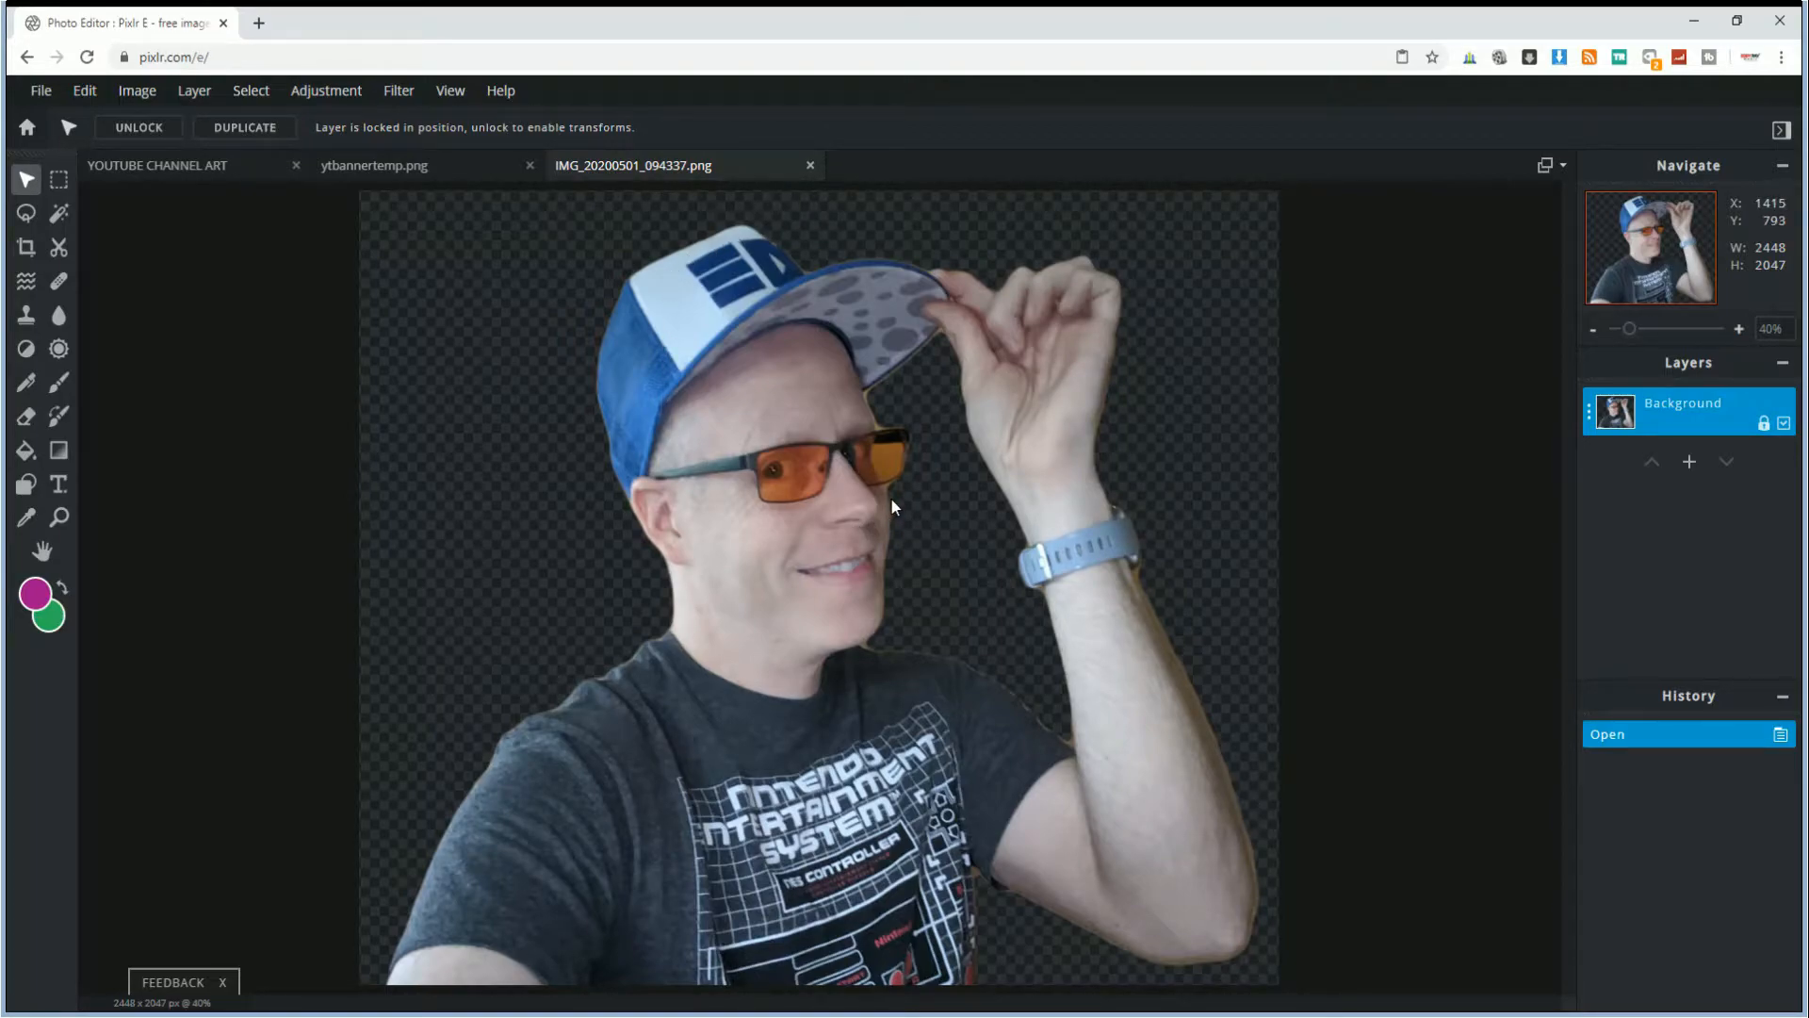
scroll(890, 496, up, 1)
scroll(890, 495, down, 1)
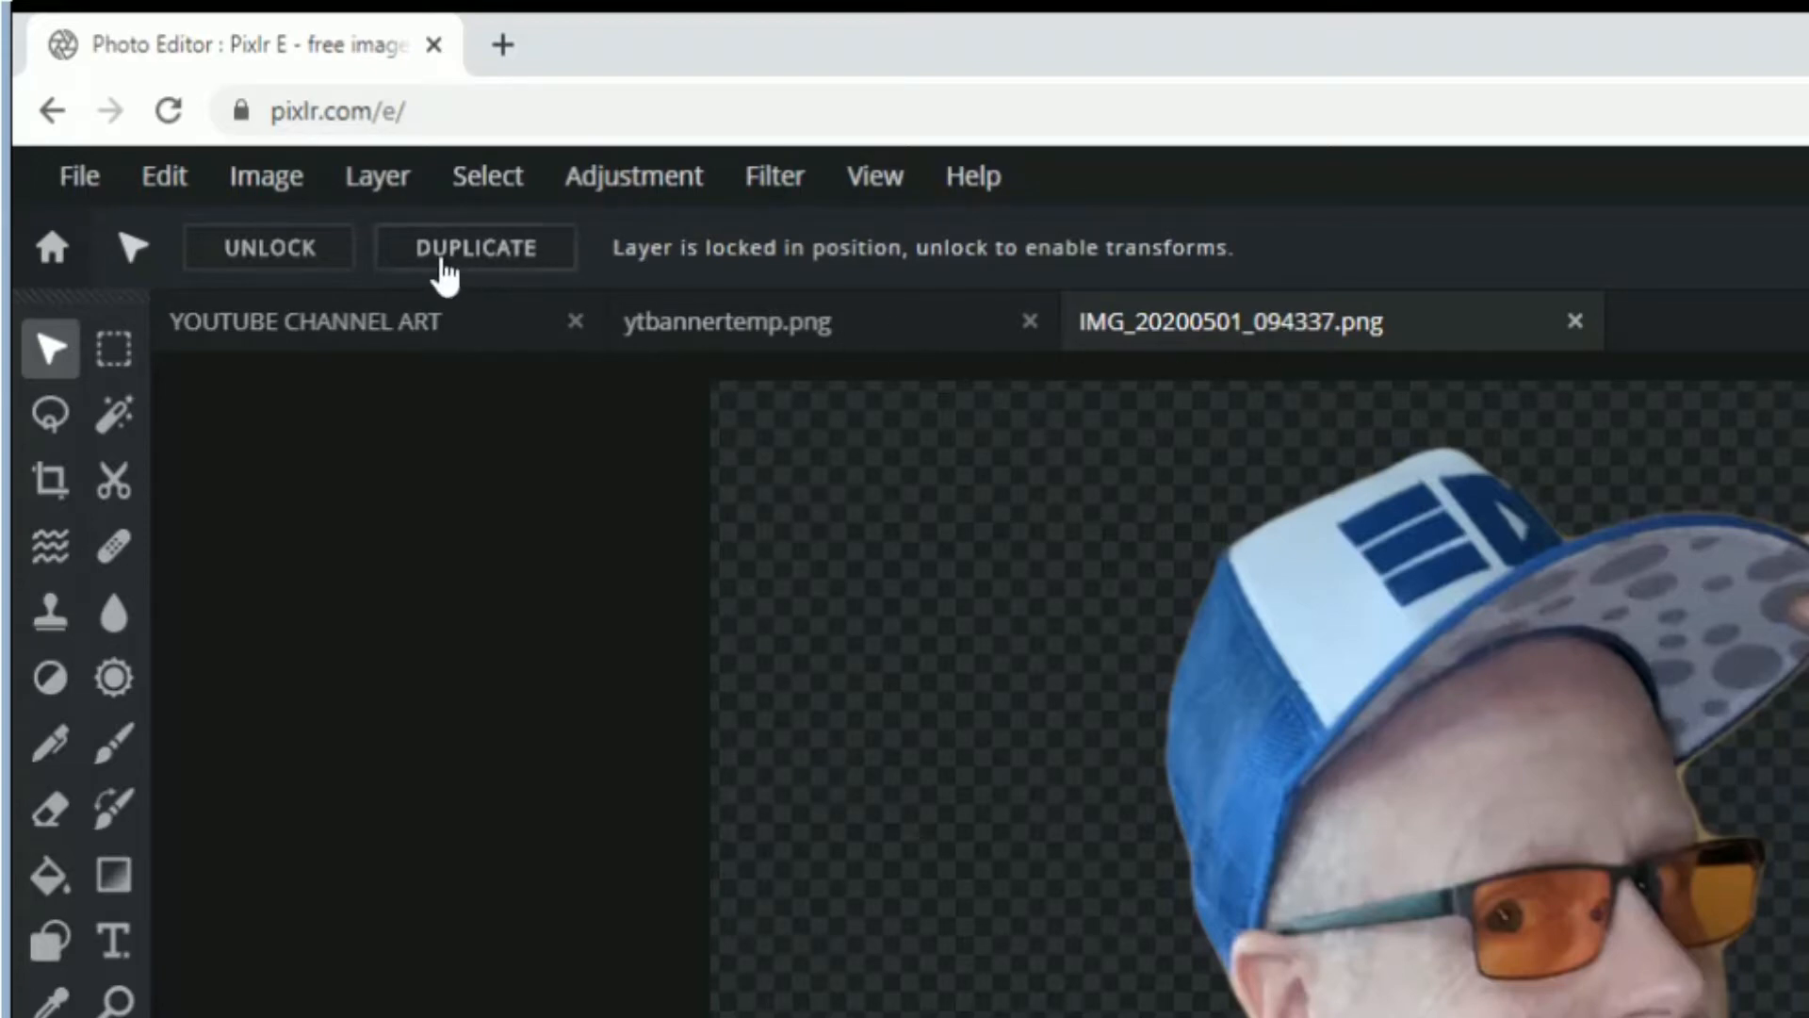
click(269, 184)
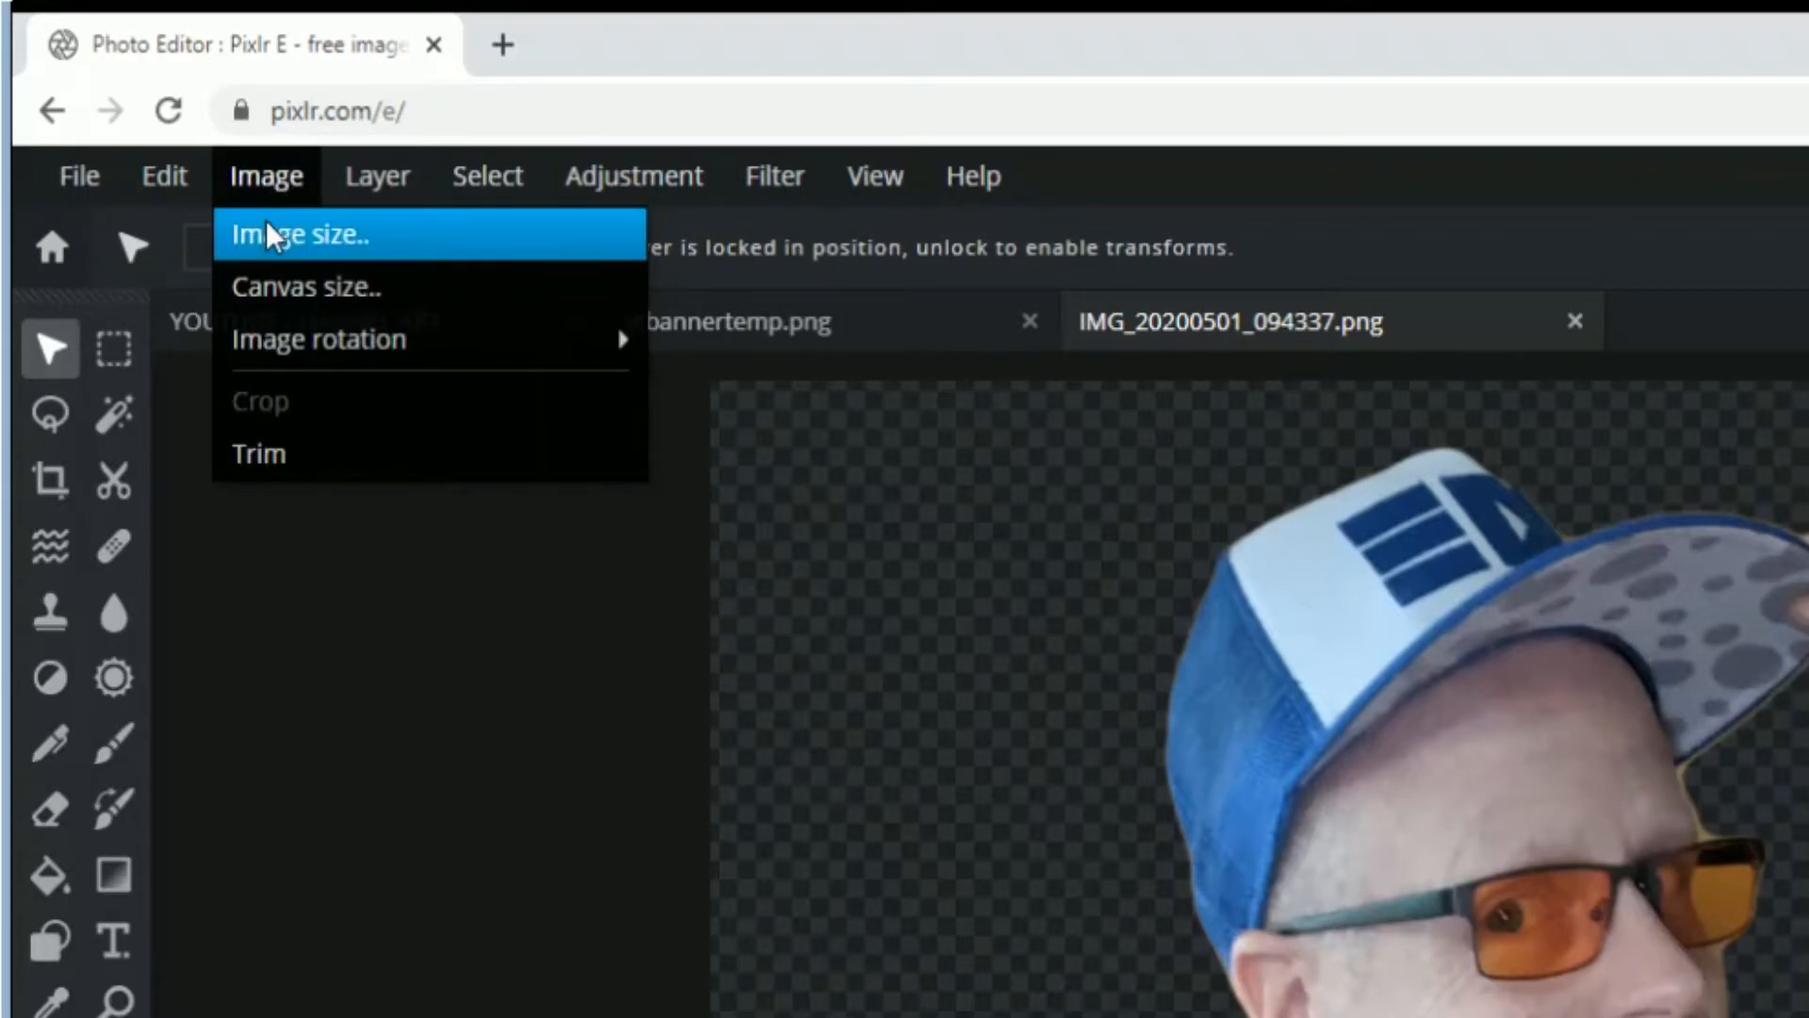
click(268, 235)
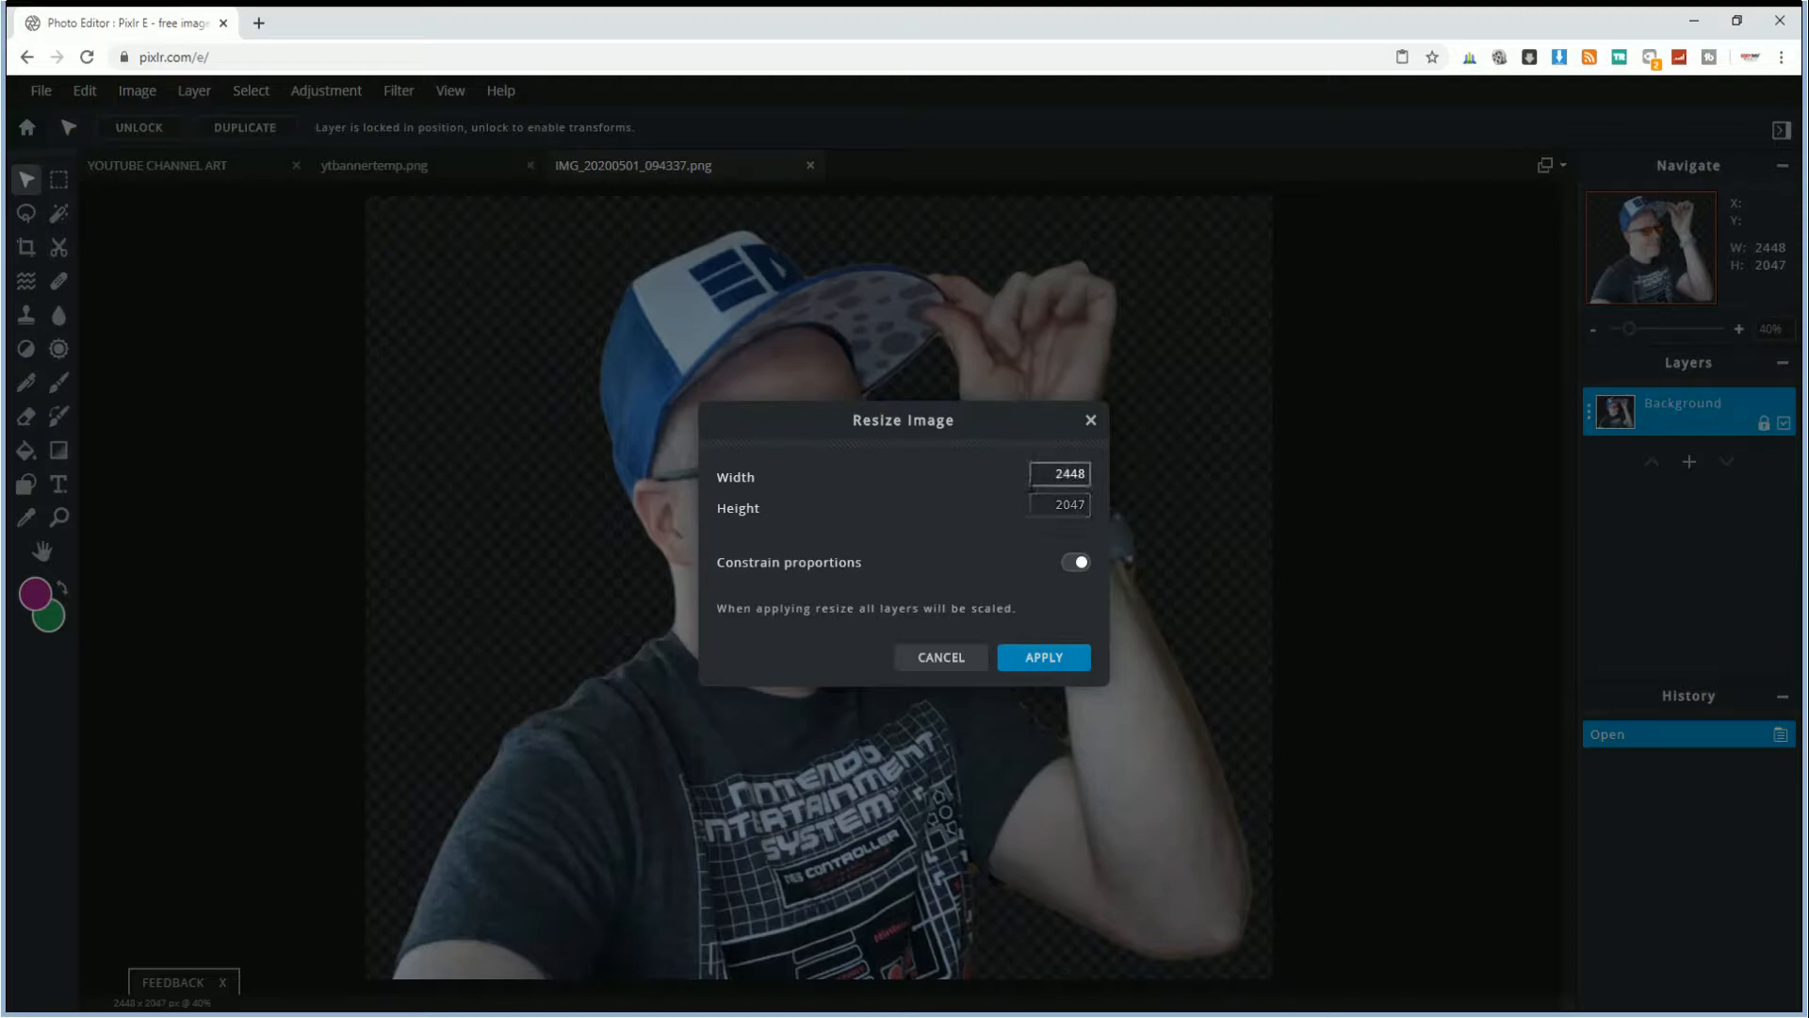
click(947, 657)
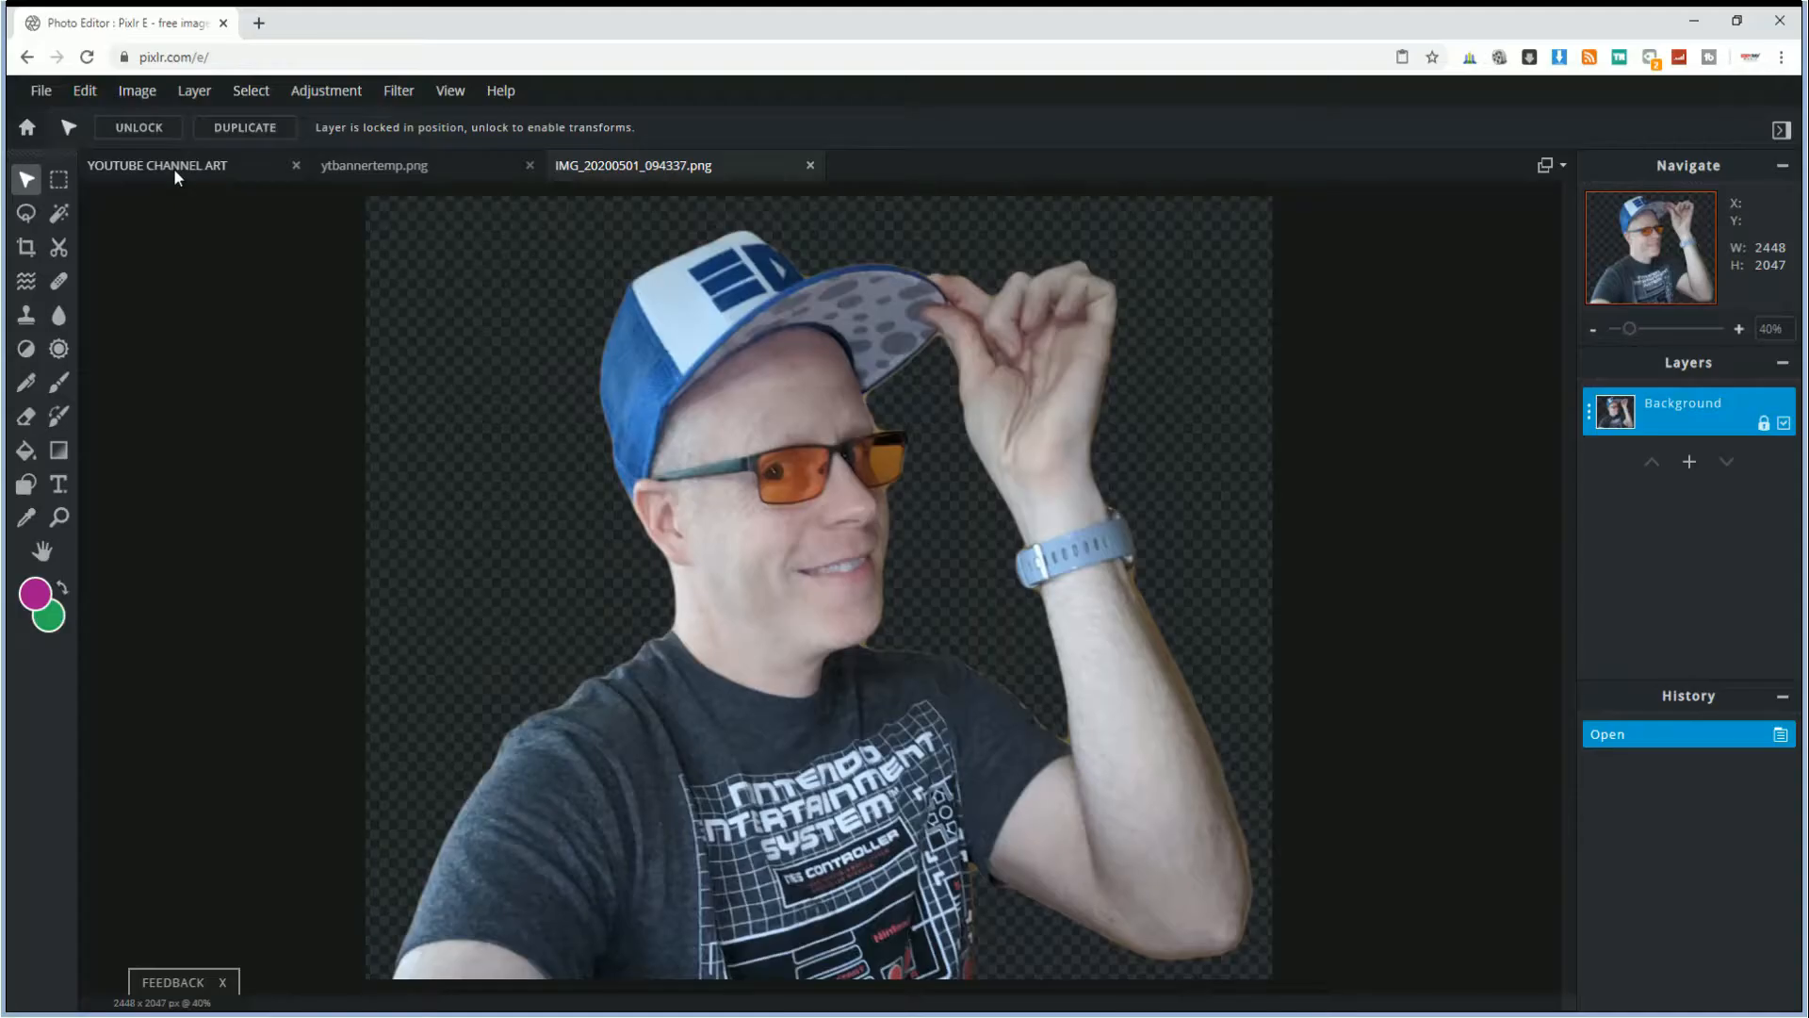
- Check the safe area's dimensions in the channel art, then resize the portrait photo to a height of 423 with constrained proportions
click(282, 269)
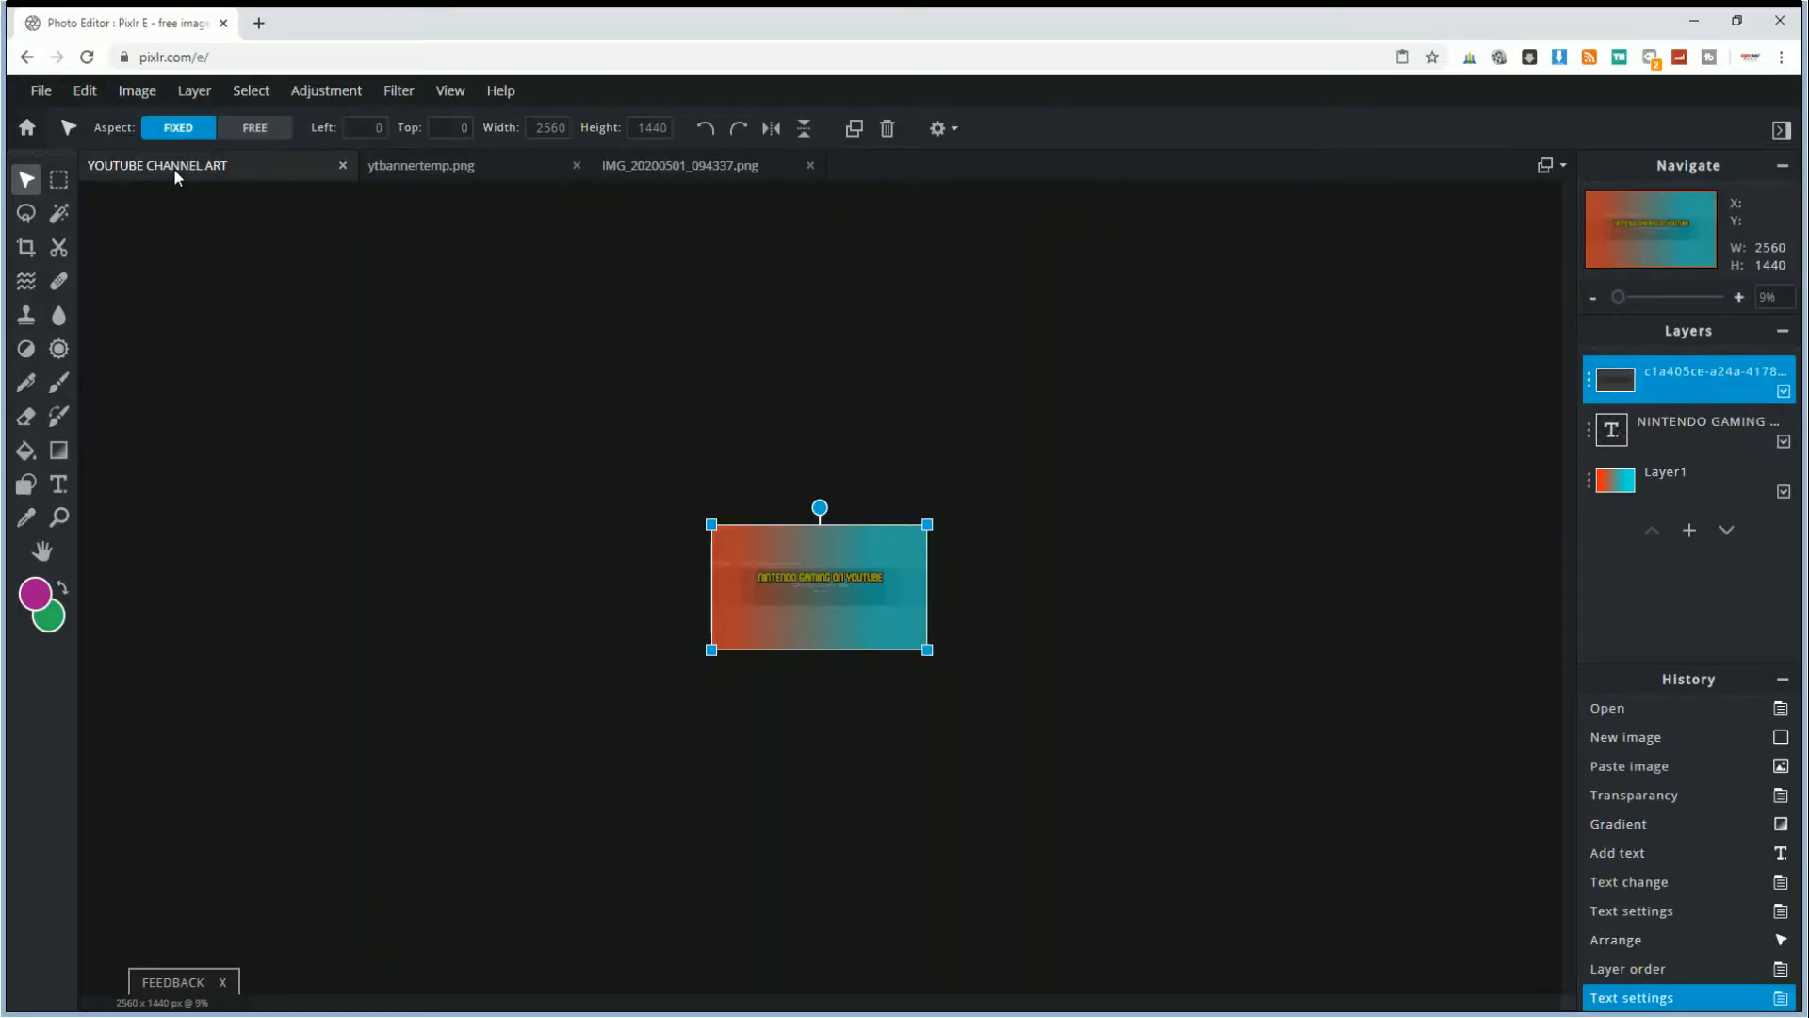
scroll(1181, 657, up, 1)
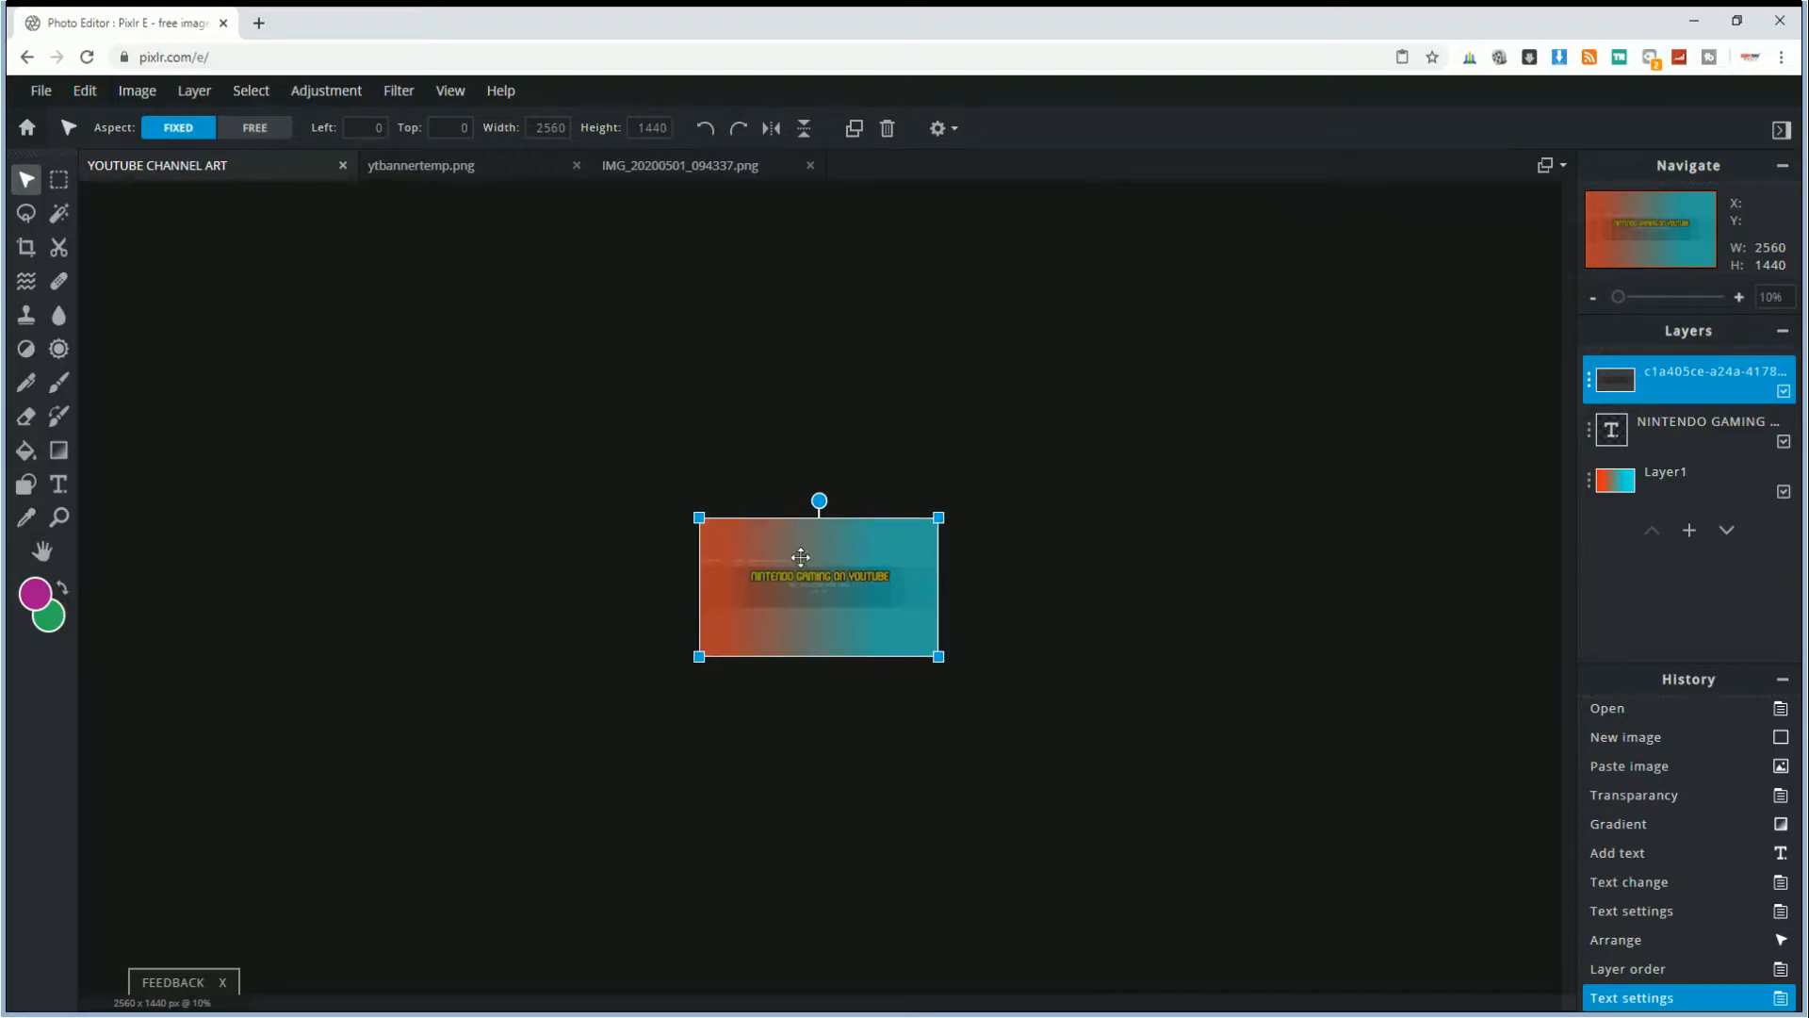
scroll(803, 558, up, 8)
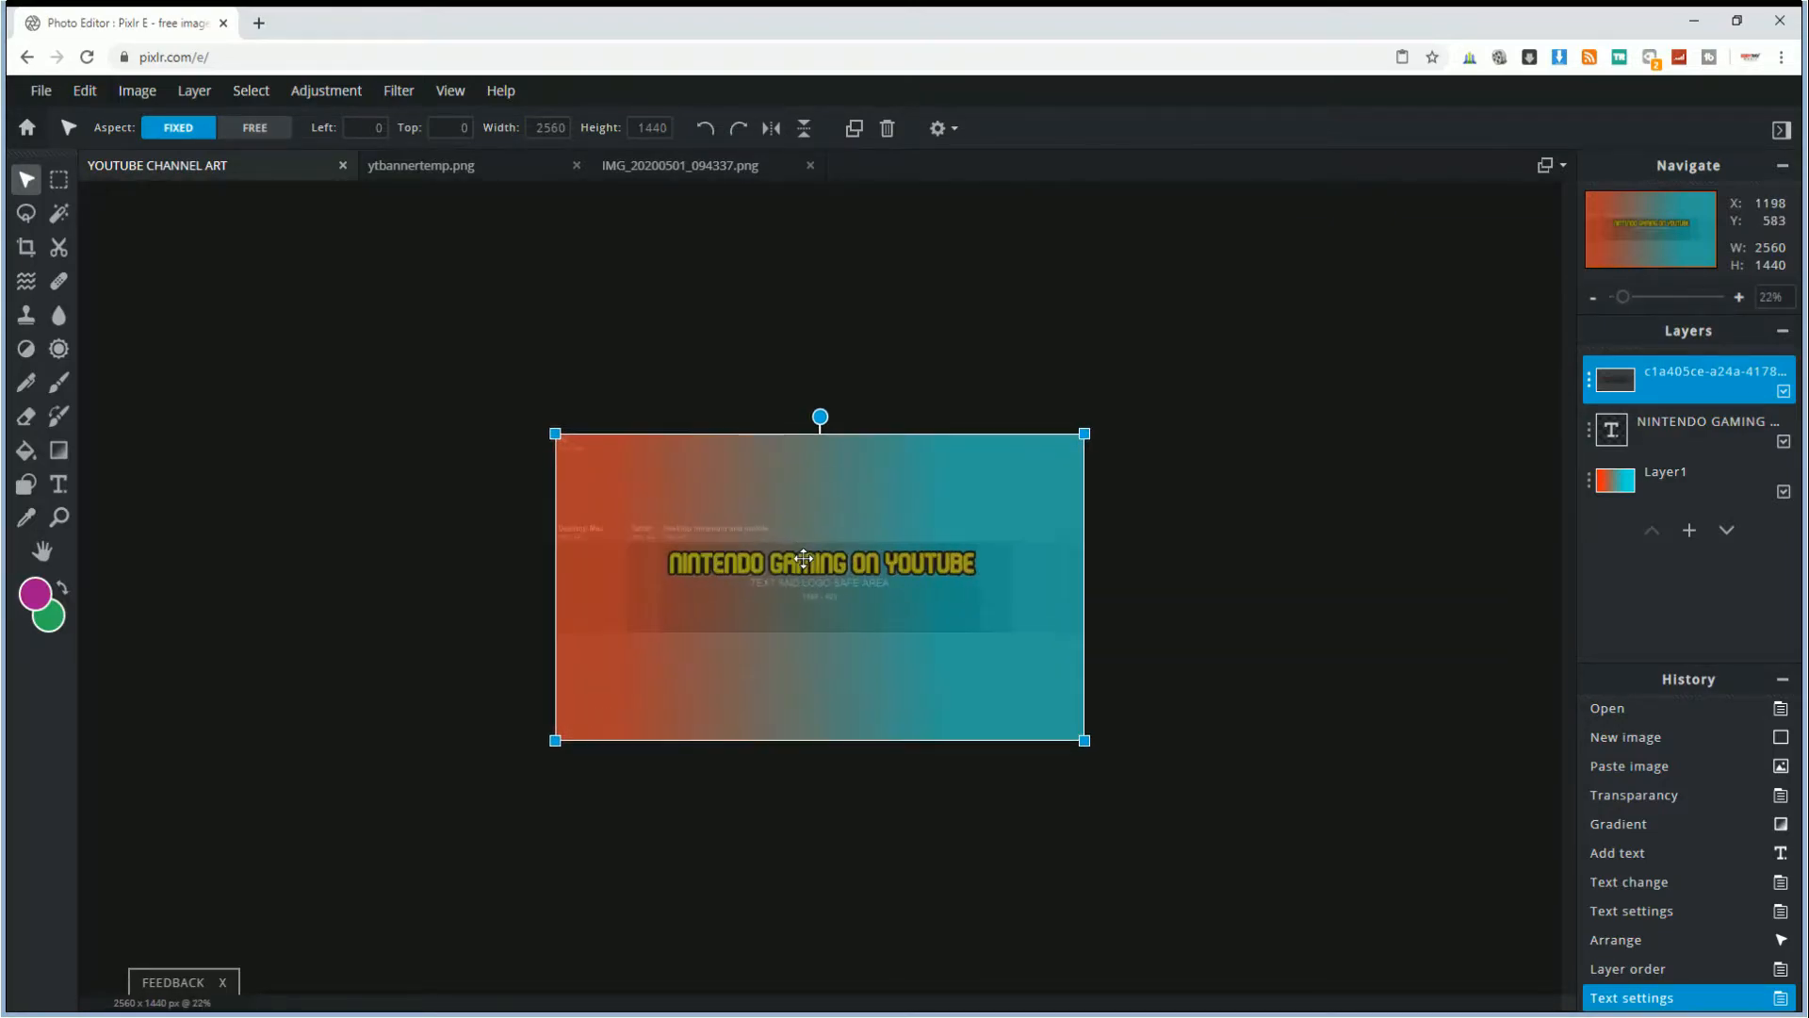
scroll(802, 558, up, 3)
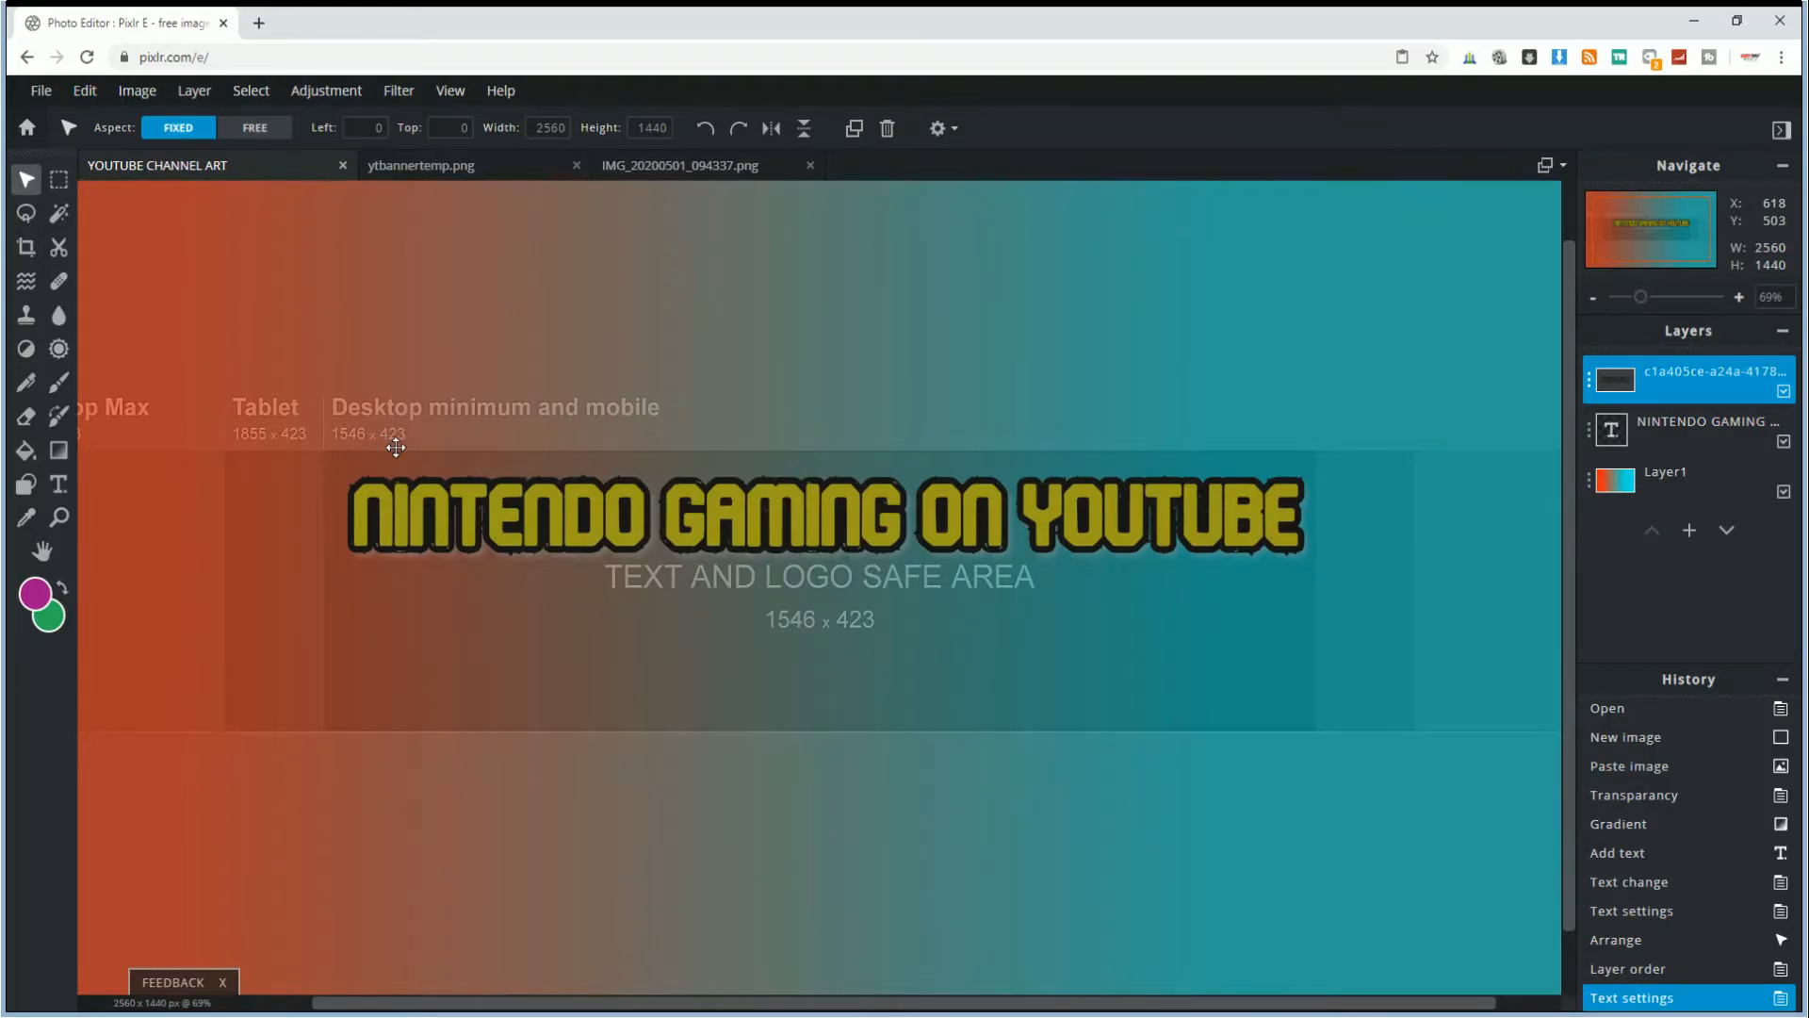
click(714, 176)
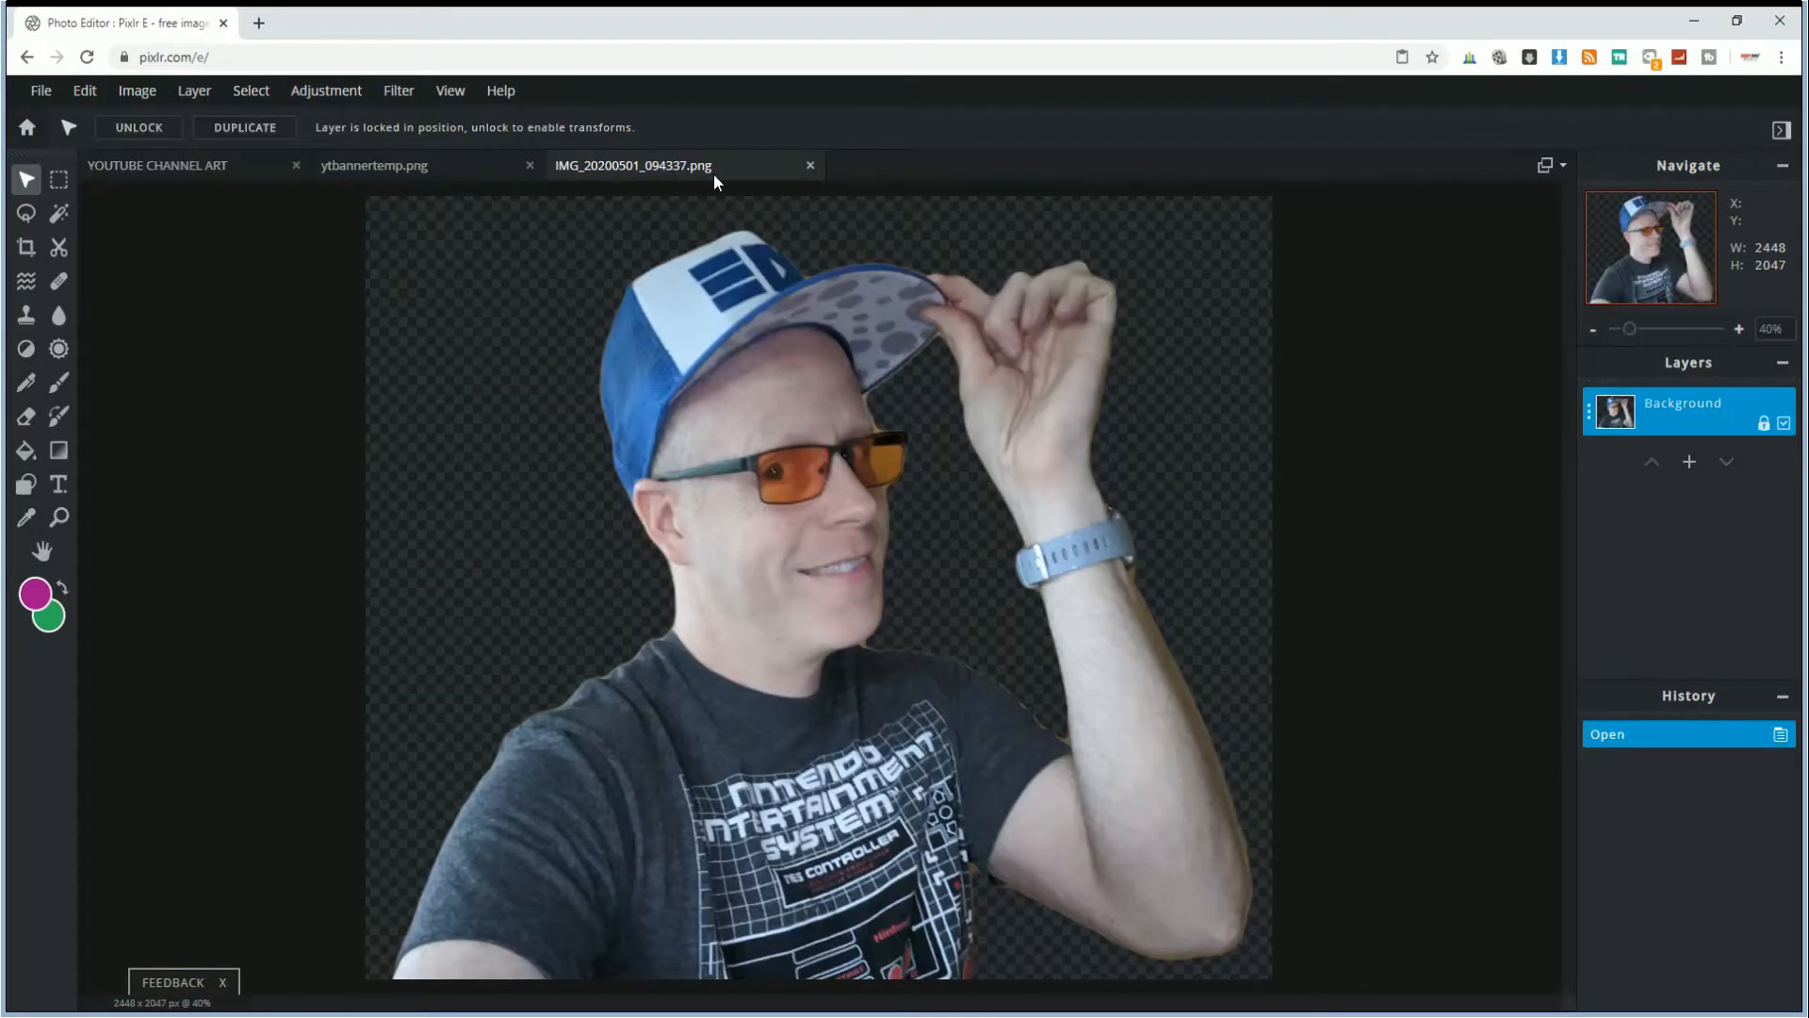
click(146, 98)
click(151, 121)
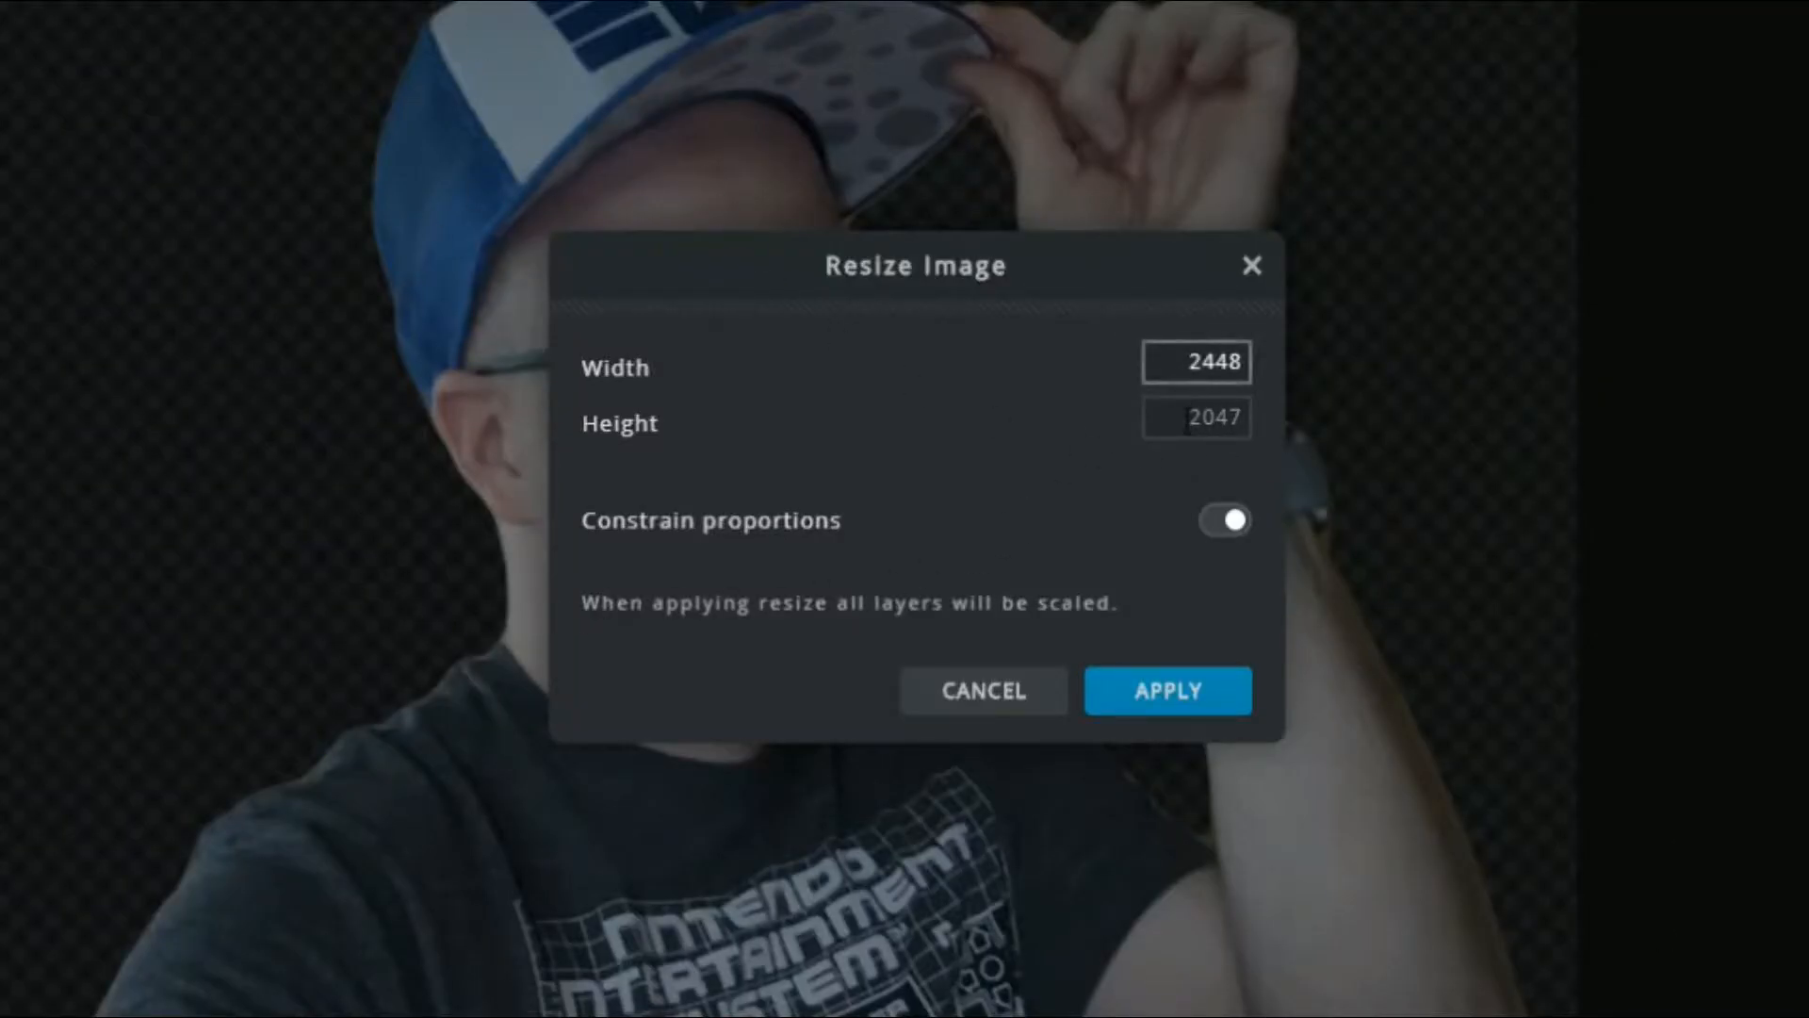
drag(1189, 416, 1276, 433)
text(423)
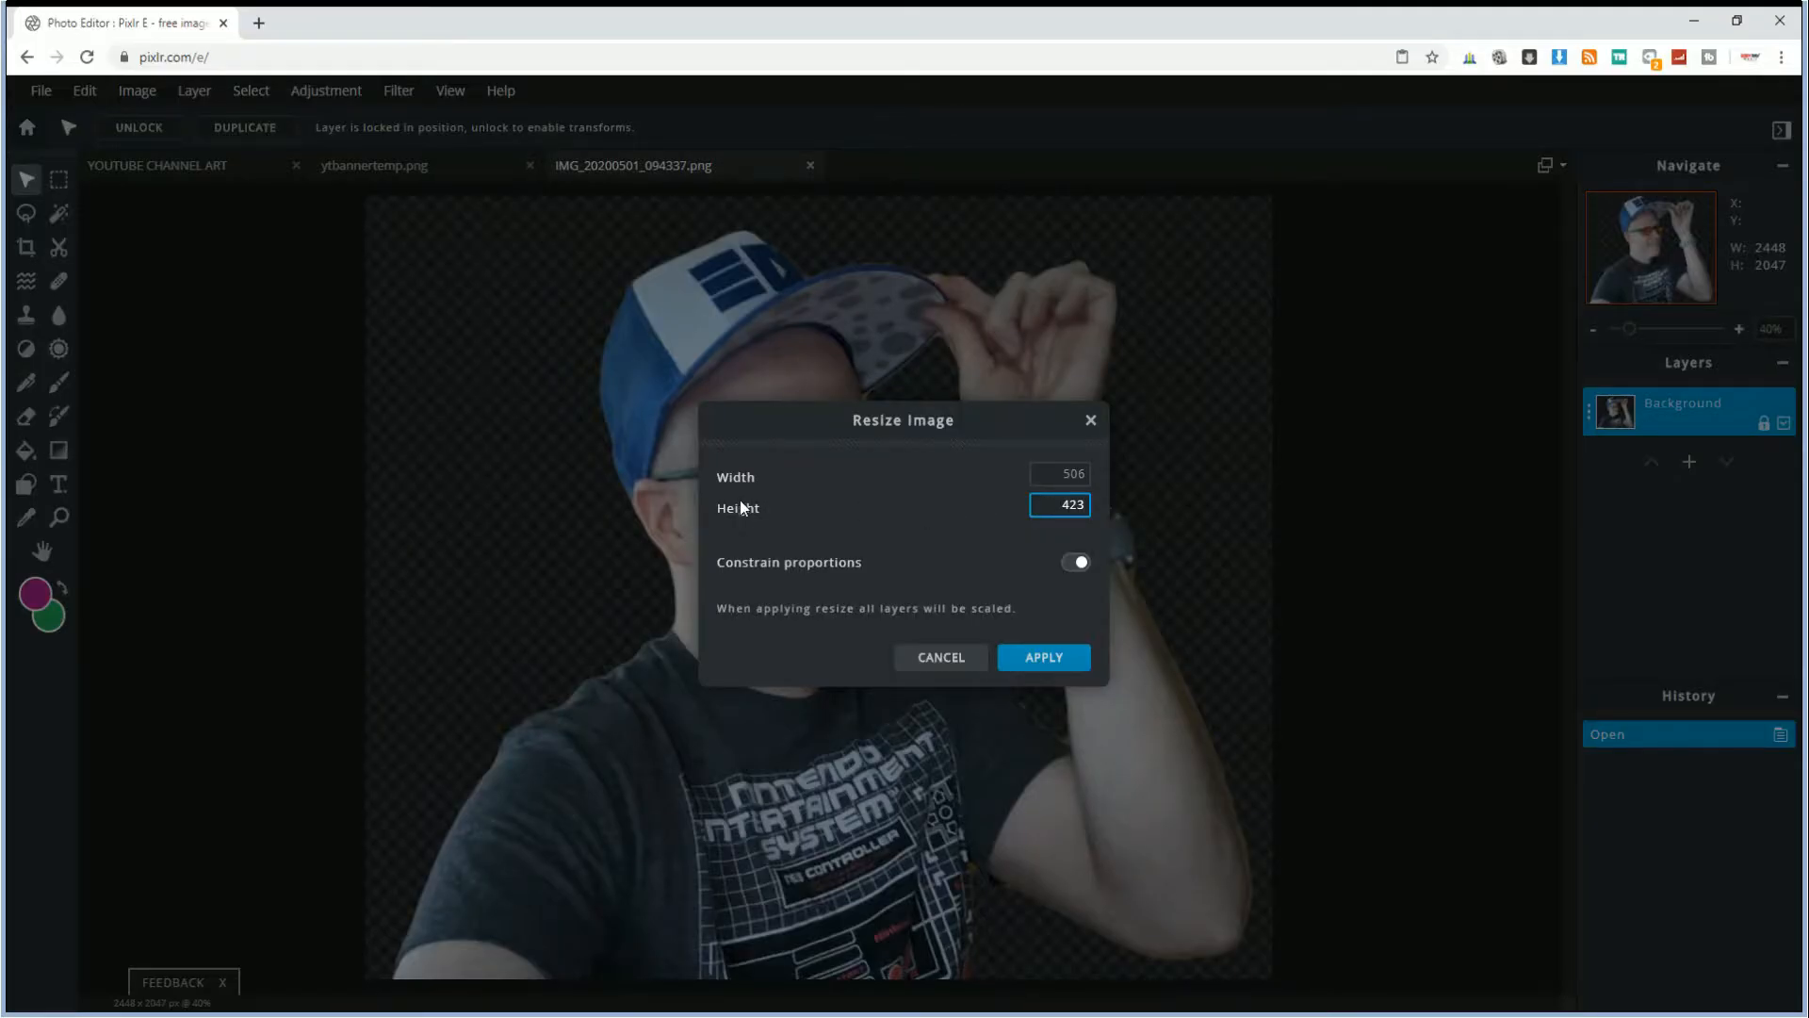
click(1049, 658)
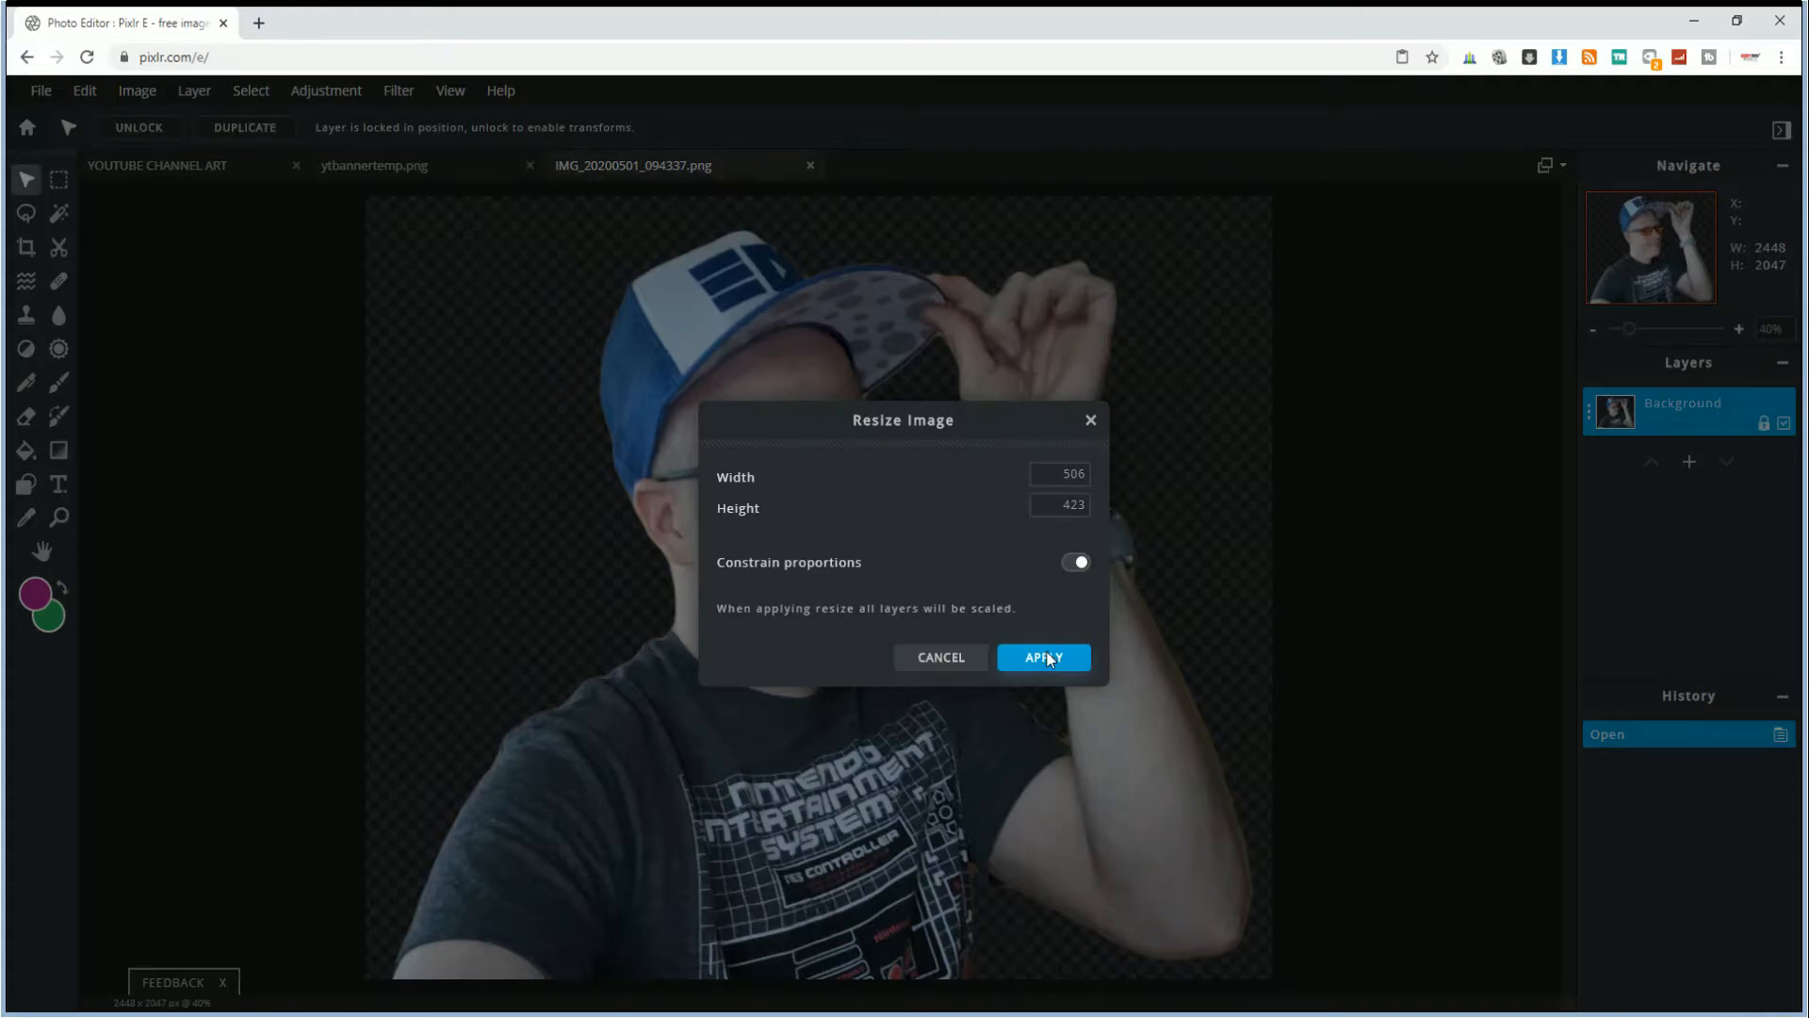
- Select the whole resized portrait with a rectangular marquee and cut it out of its image
scroll(1011, 578, up, 8)
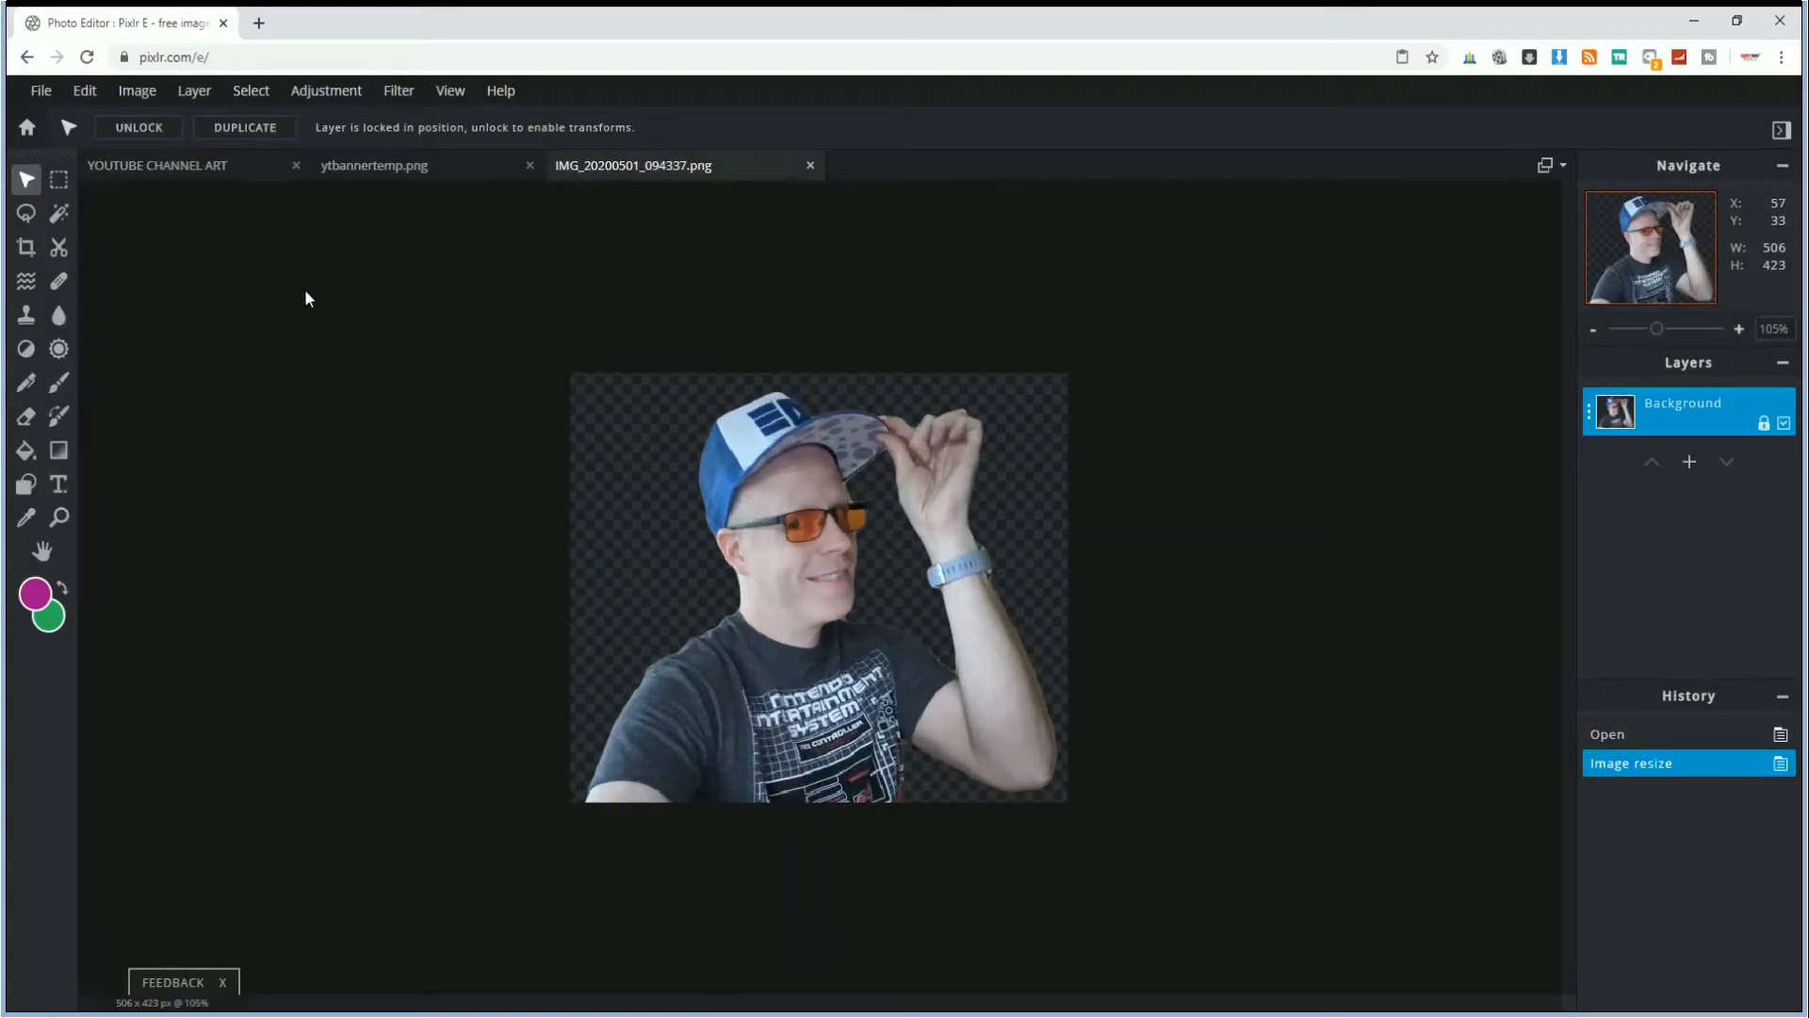
click(58, 179)
drag(452, 336, 1276, 872)
click(85, 91)
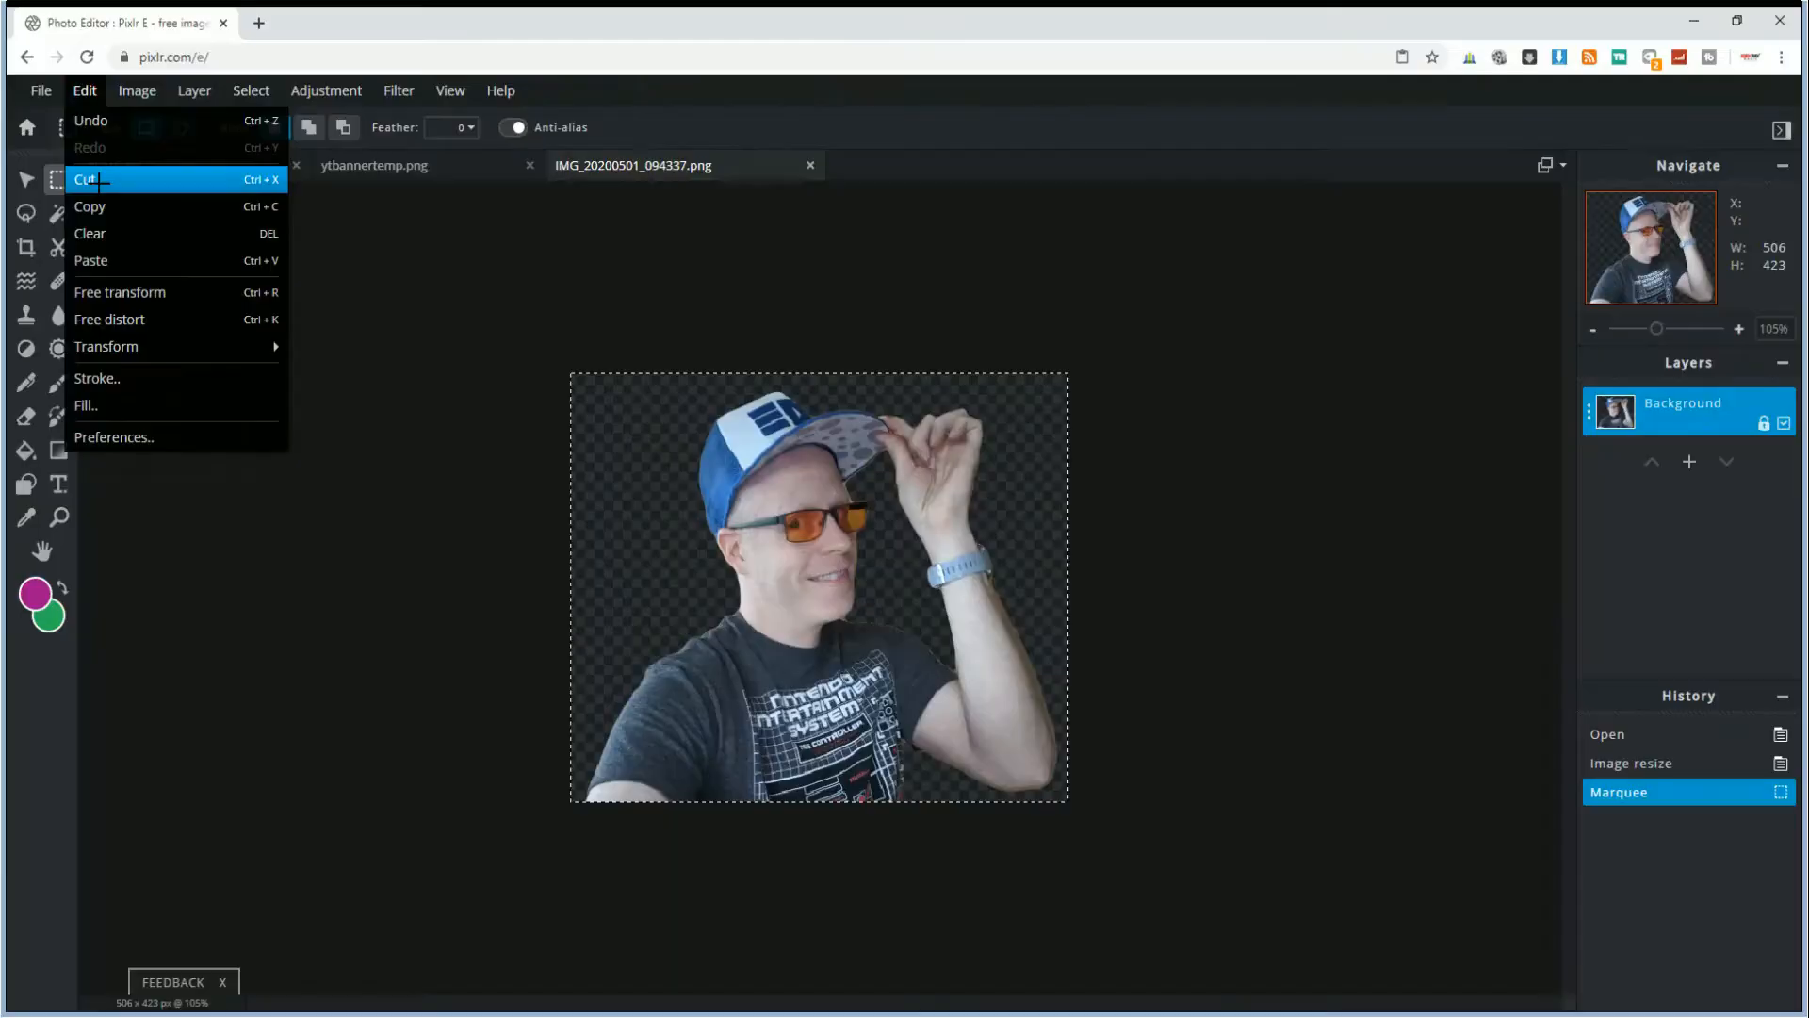
click(98, 179)
click(358, 305)
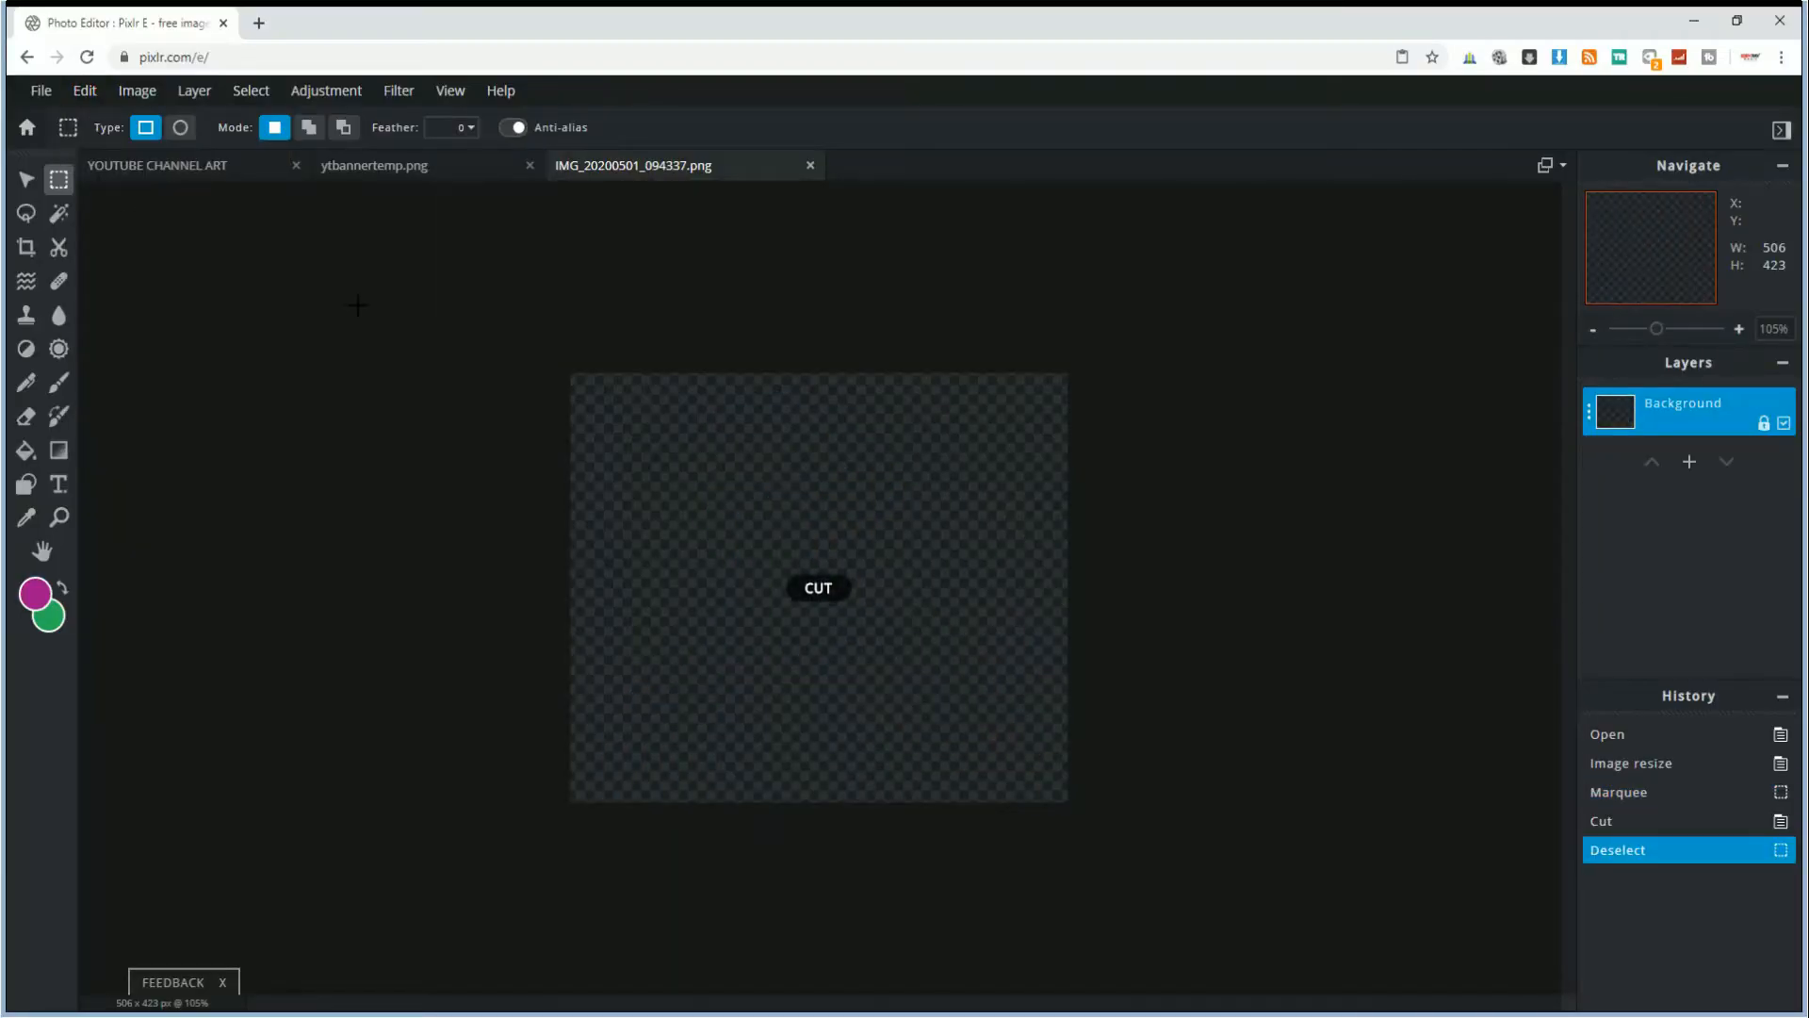
- Paste the portrait into the YOUTUBE CHANNEL ART document and move it to about Left 436, Top 509, at the safe area's left end
click(169, 166)
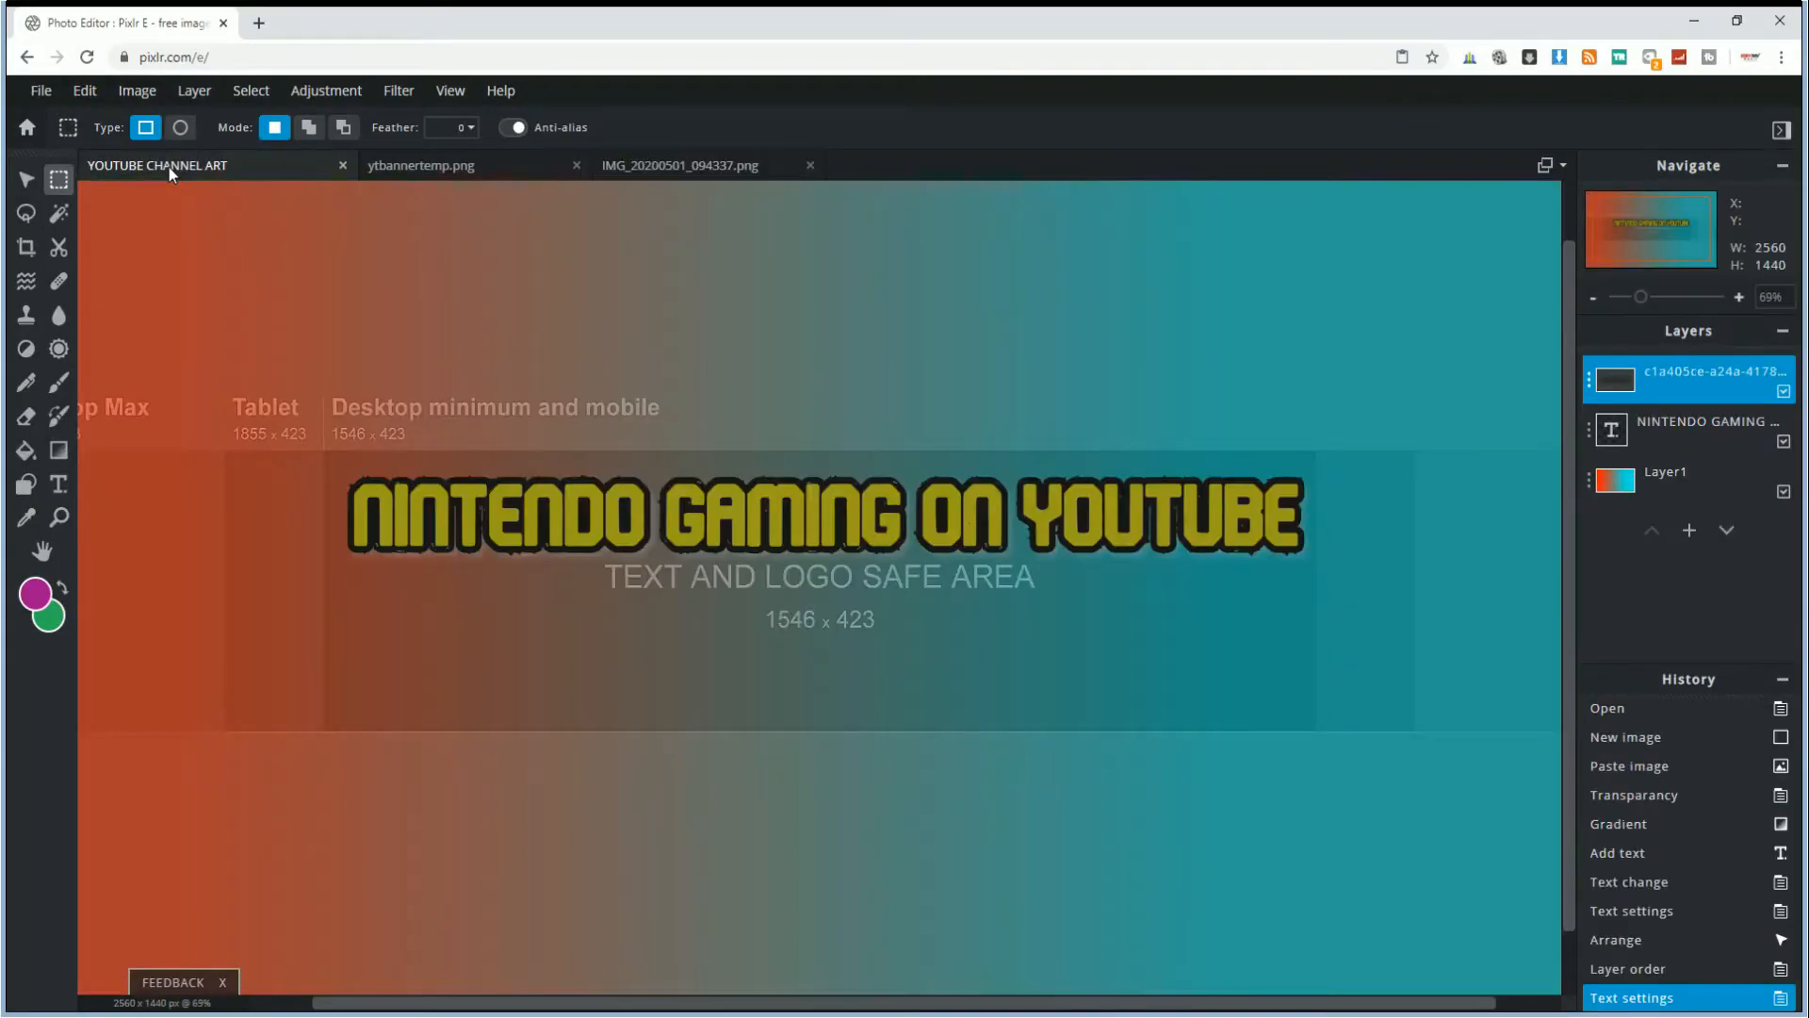
click(84, 91)
click(108, 262)
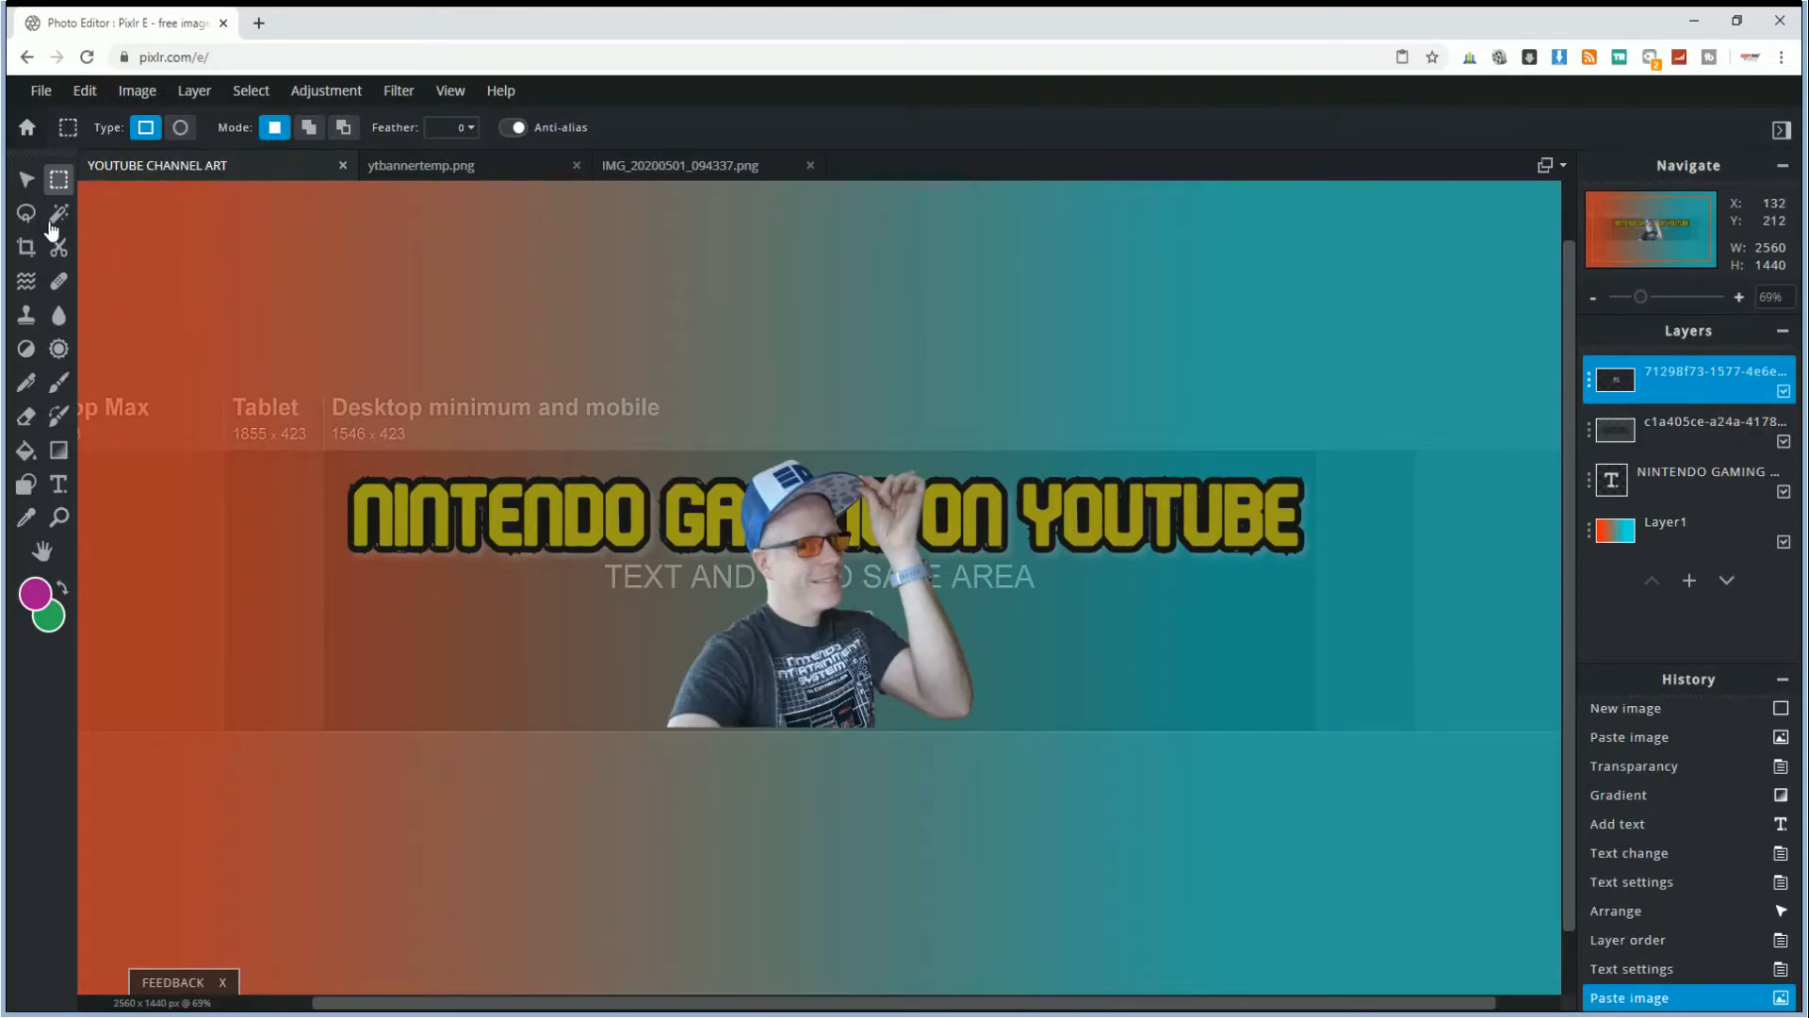
click(27, 179)
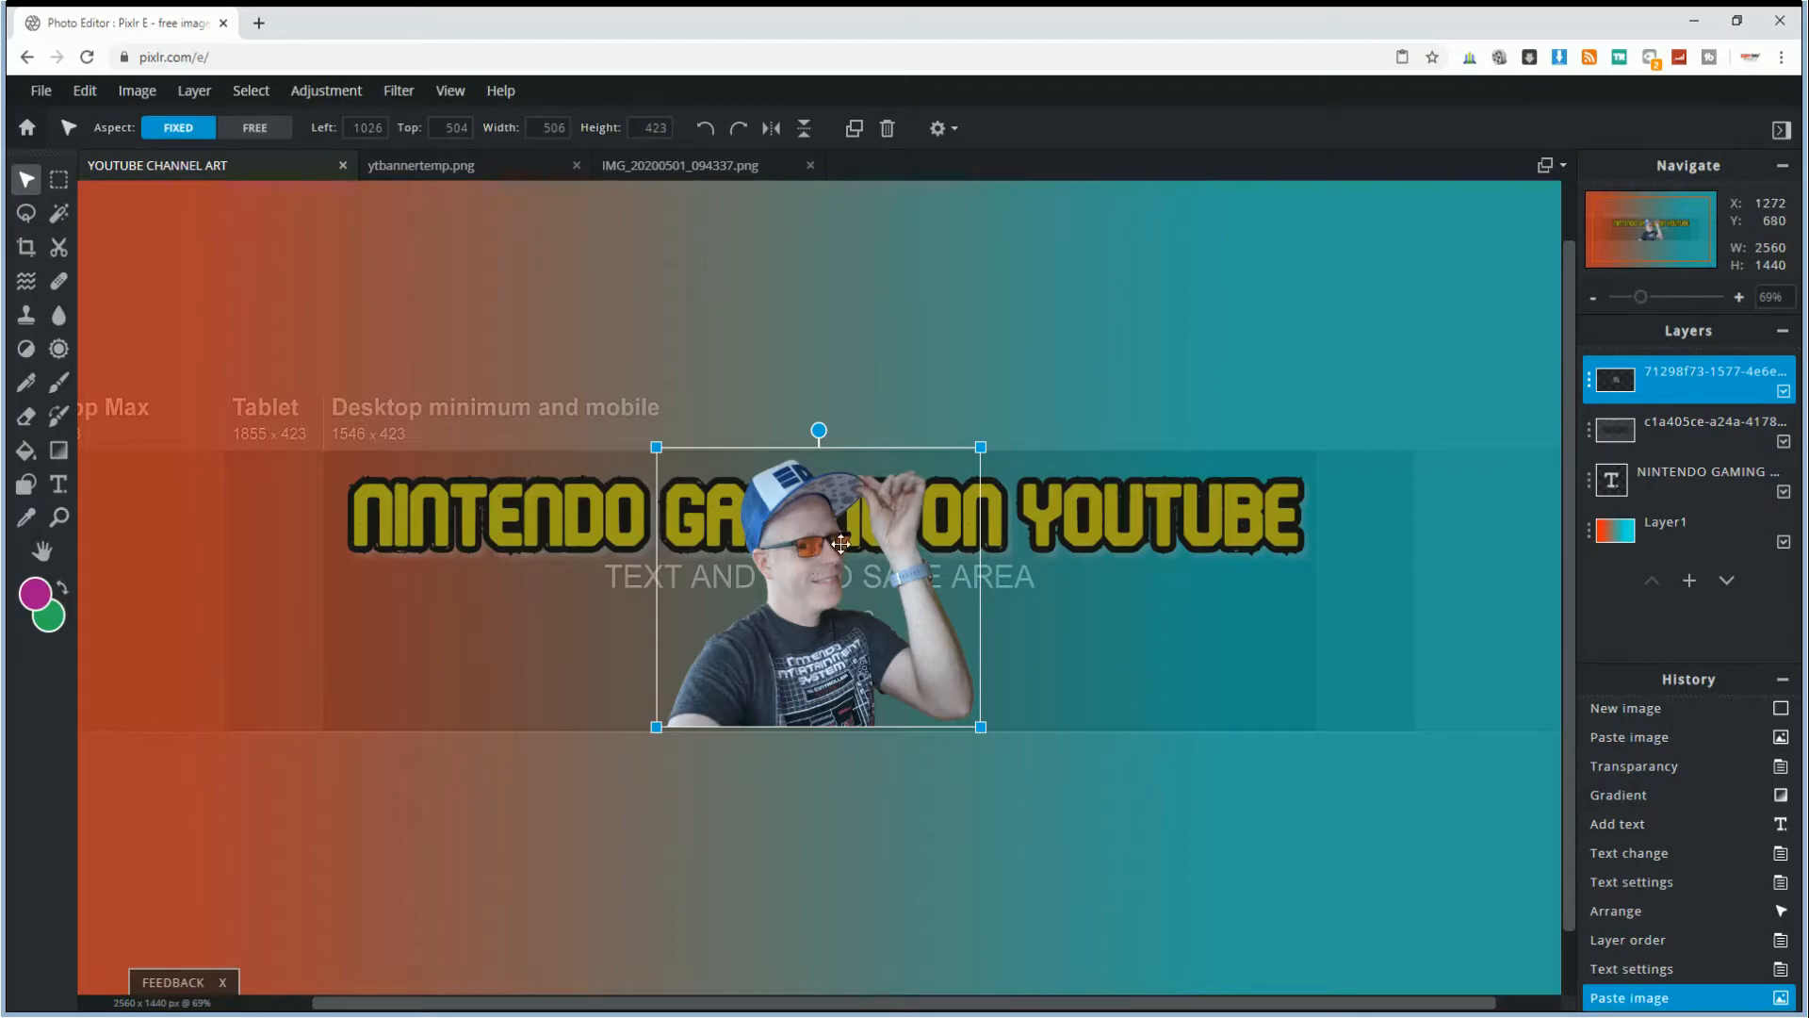
drag(803, 579, 374, 583)
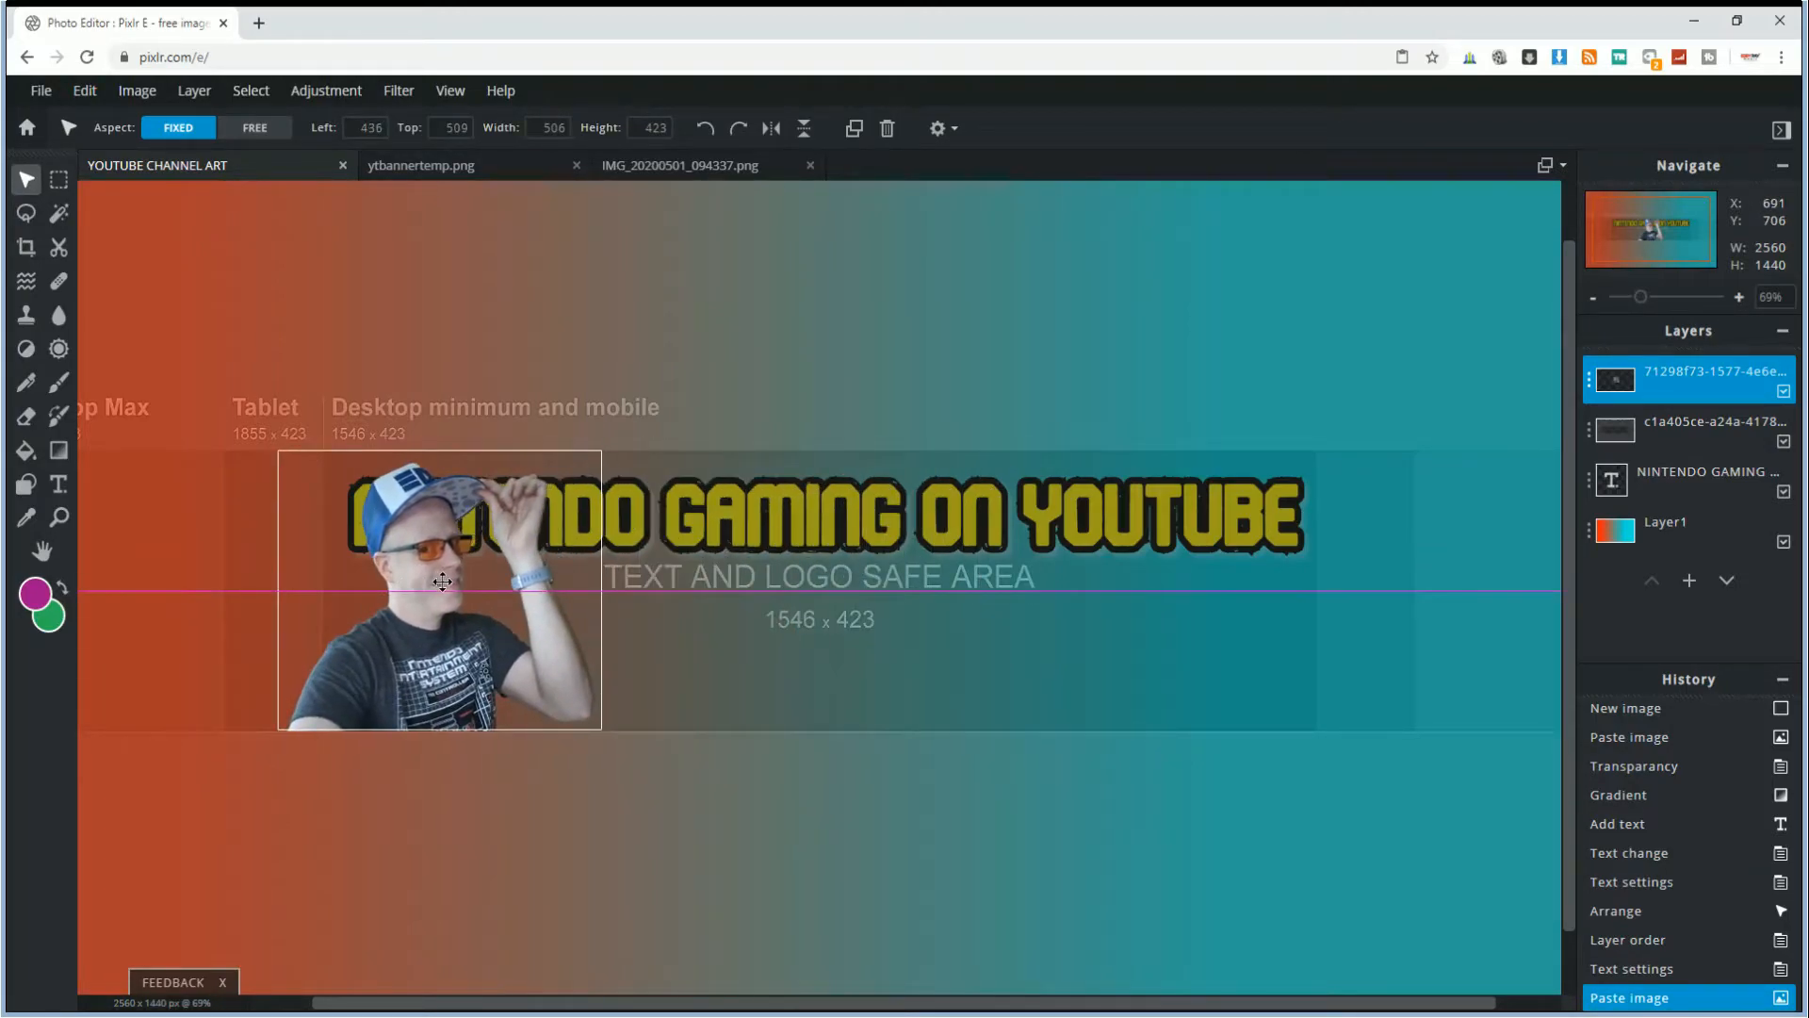
scroll(429, 751, up, 3)
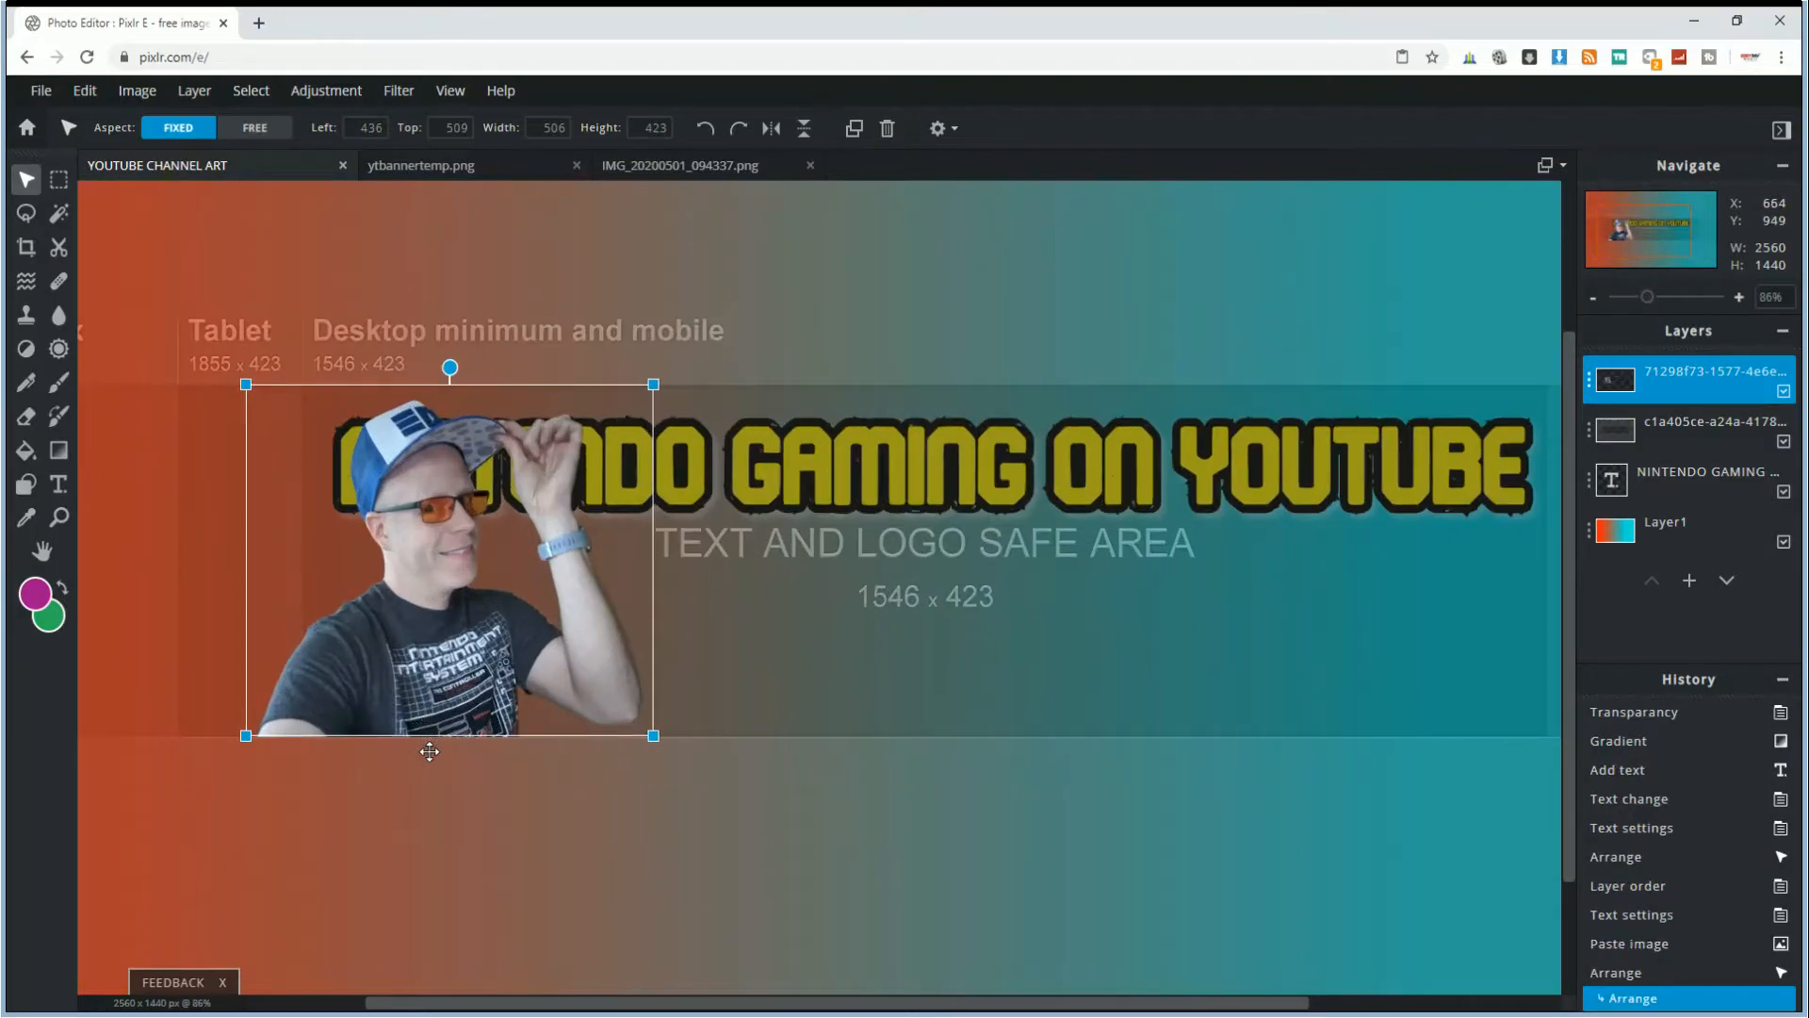
- Move the portrait to about Left 508, Top 509, aligned with the left end of the safe area
scroll(429, 751, up, 1)
drag(439, 608, 568, 606)
scroll(1121, 650, down, 3)
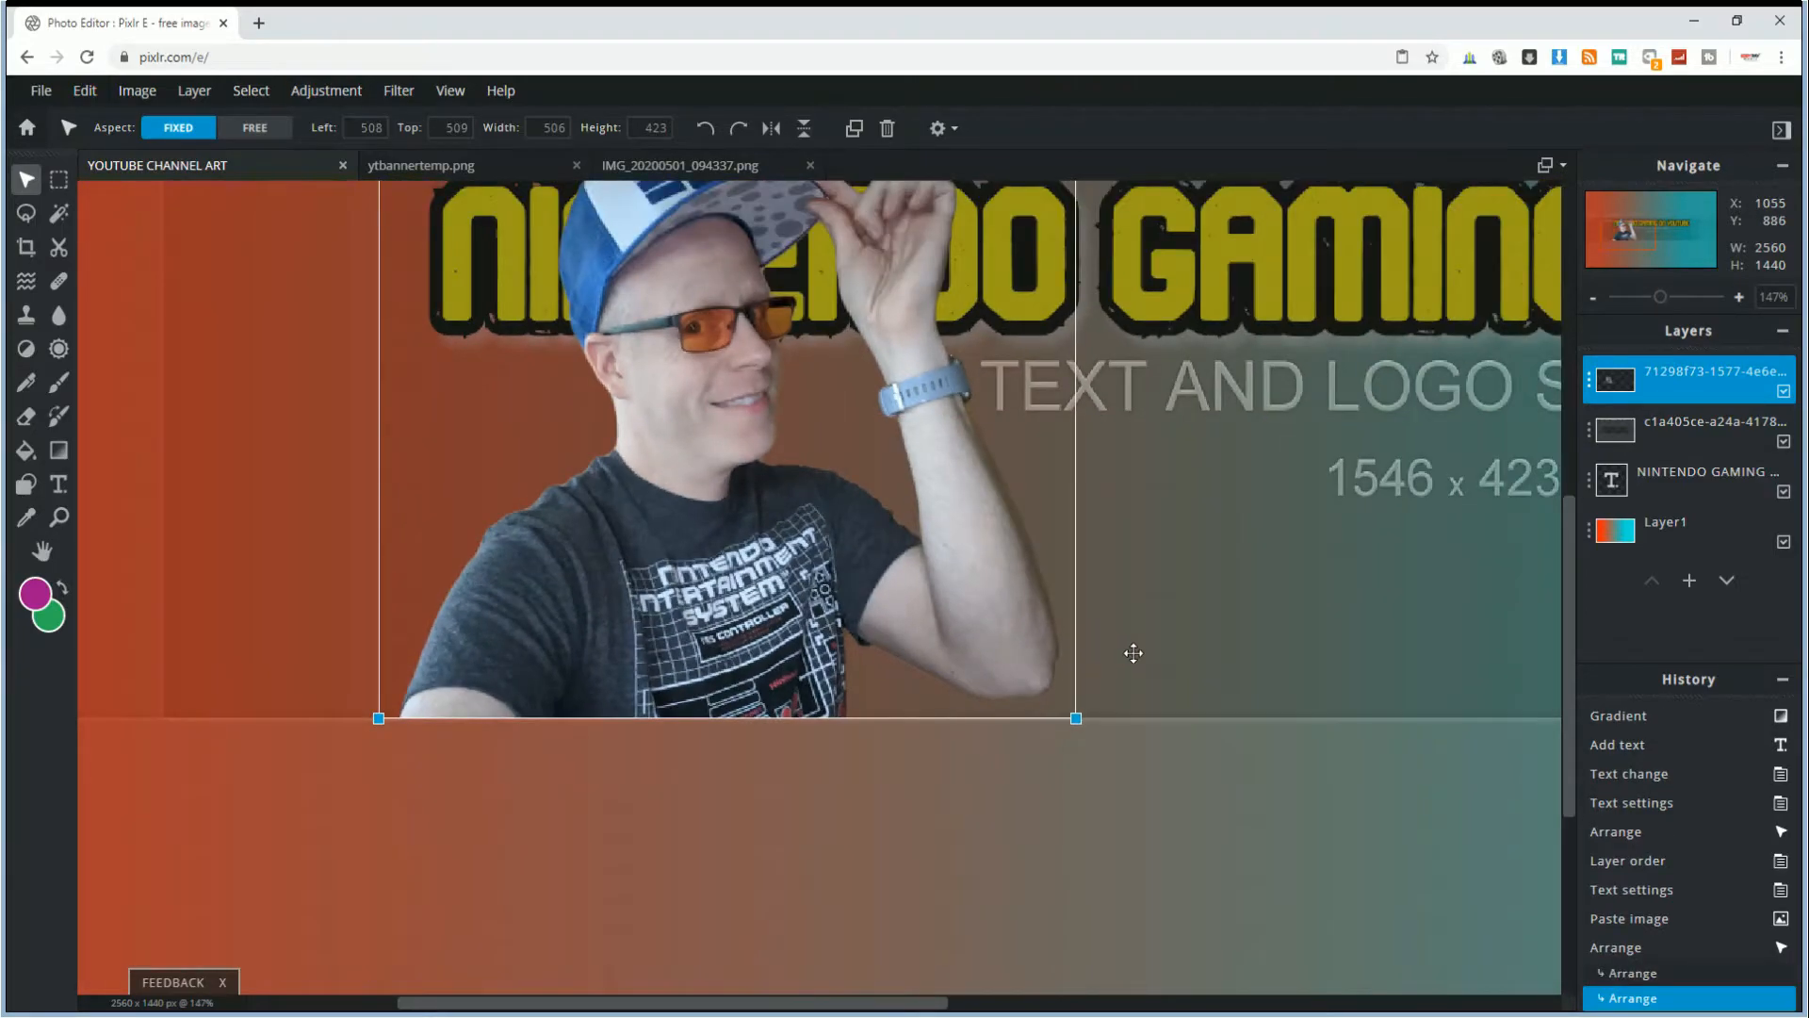
- Reorder the layers so the portrait sits beneath the NINTENDO GAMING ON YOUTUBE title and the banner template
scroll(1134, 653, down, 1)
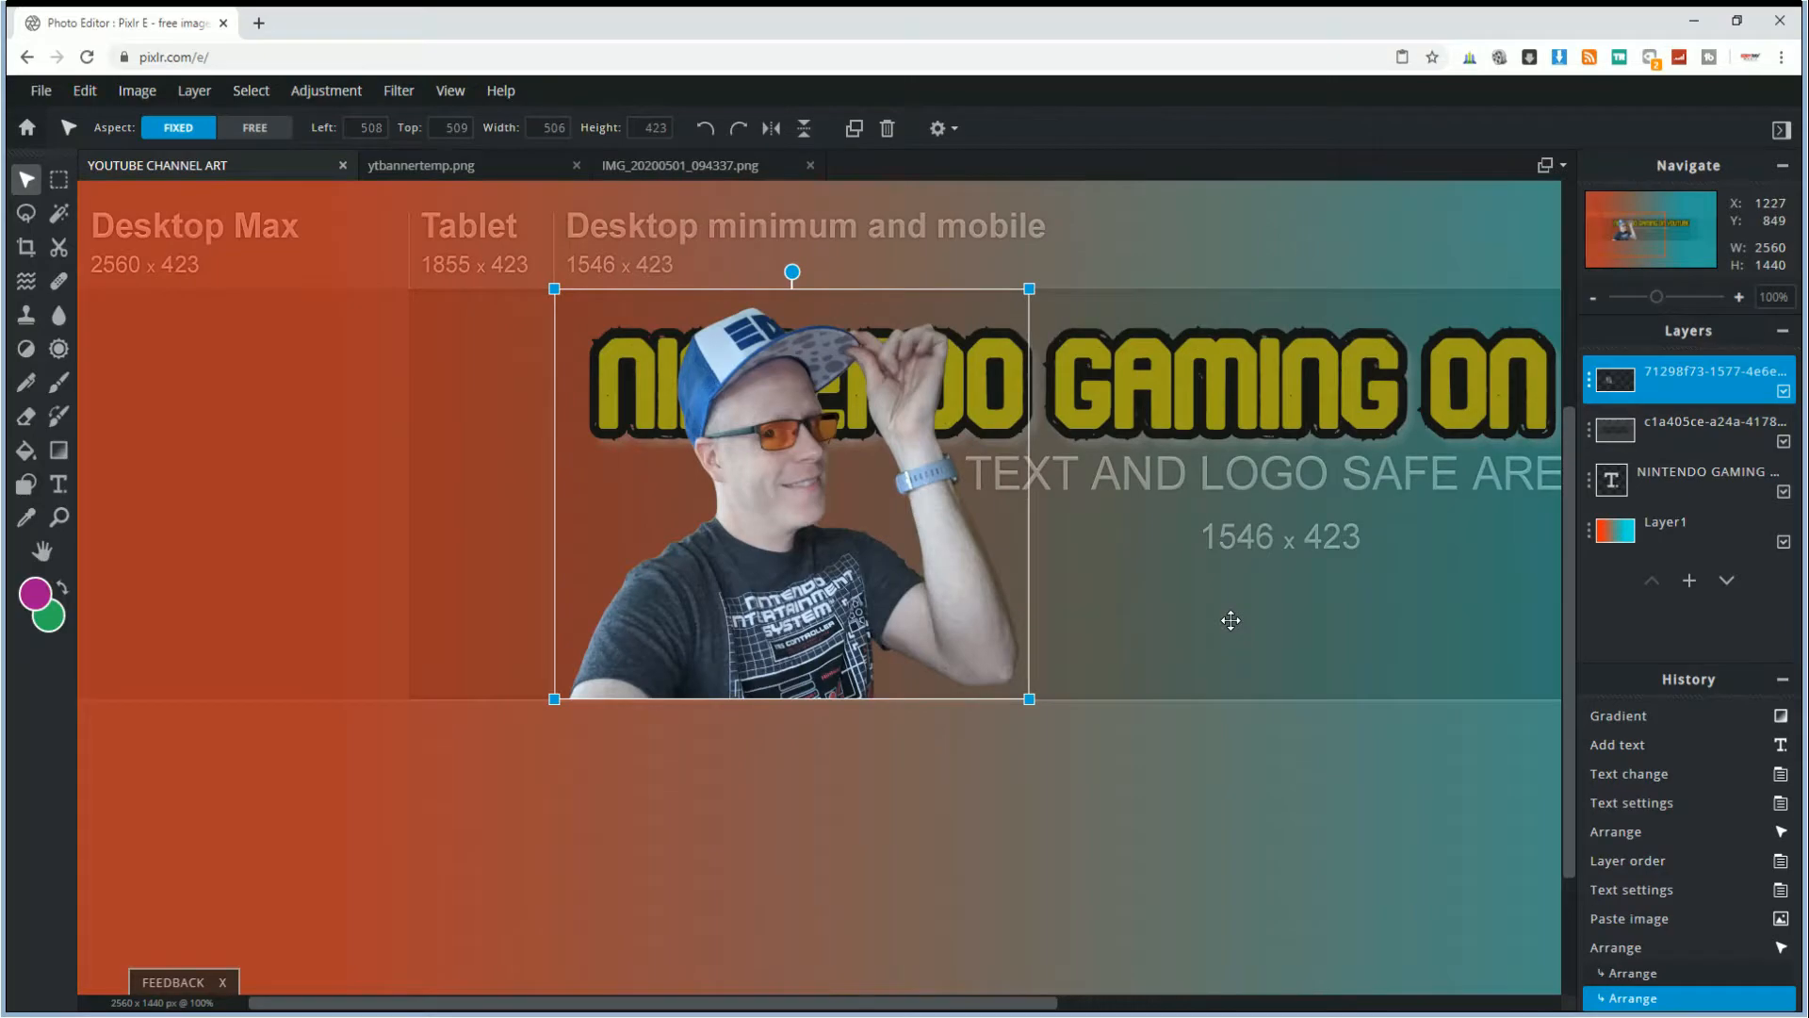
scroll(1229, 619, down, 1)
scroll(1231, 619, down, 1)
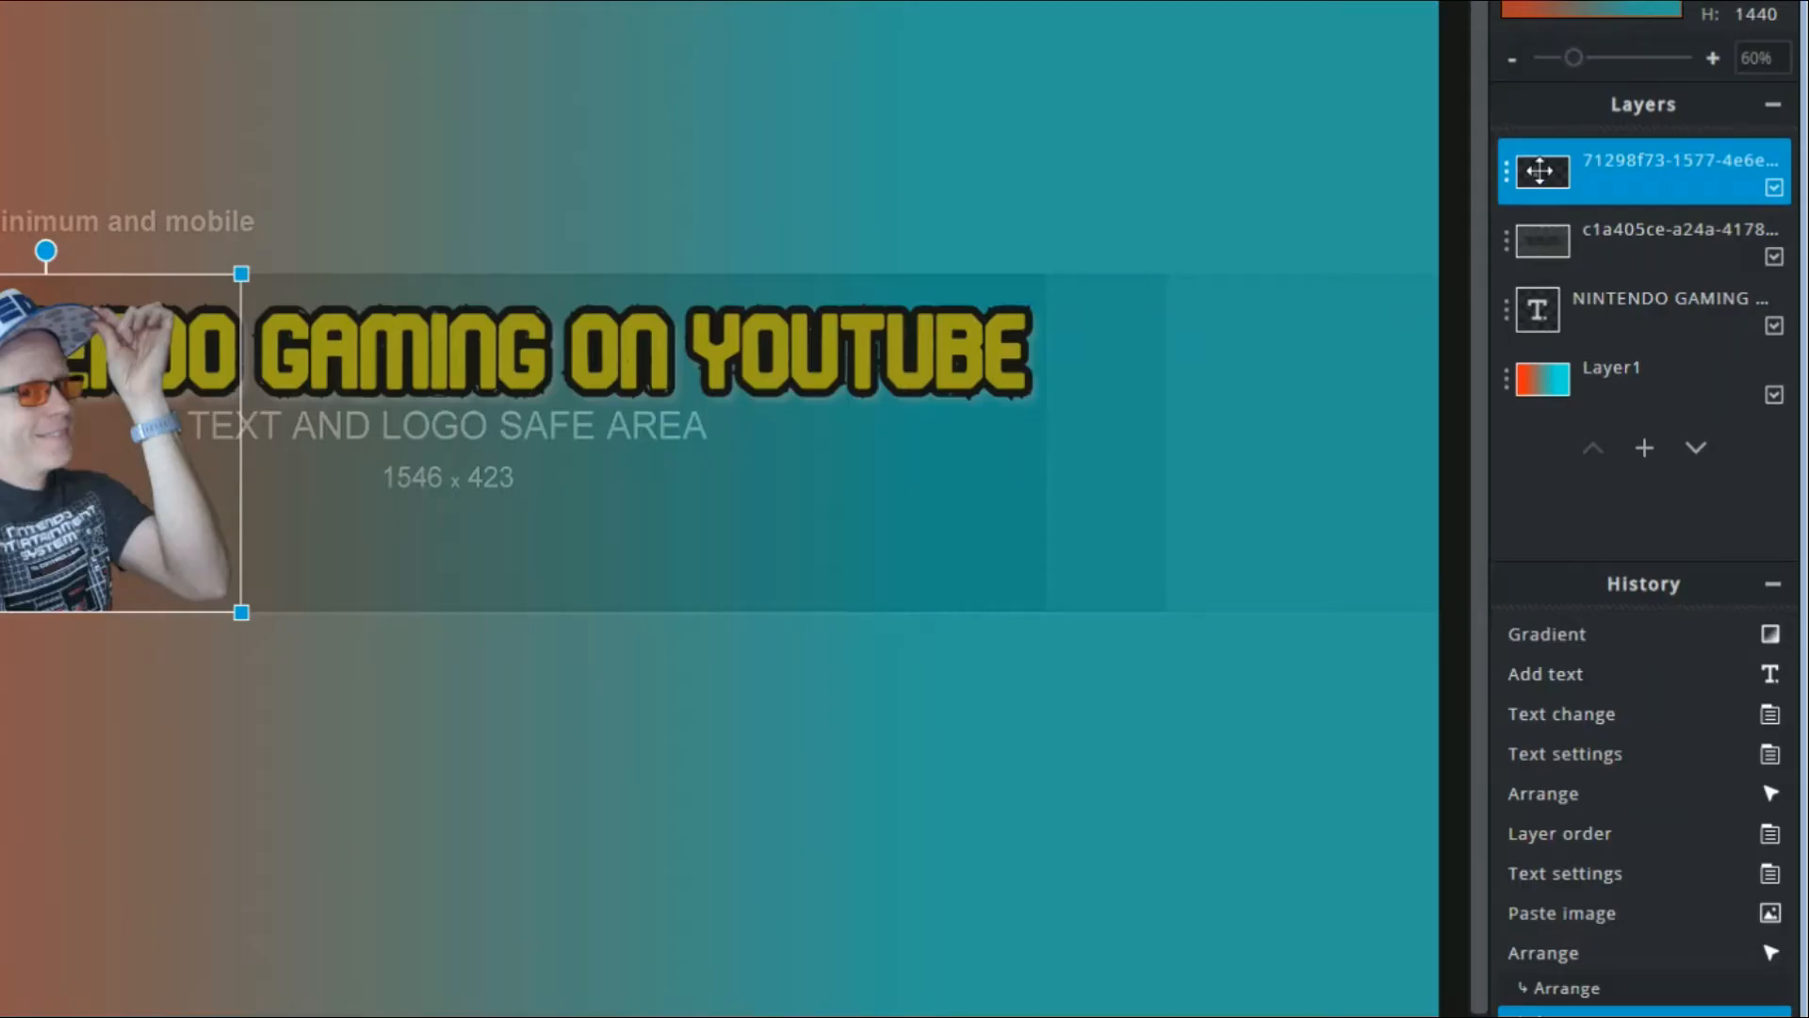
drag(1540, 171, 1546, 335)
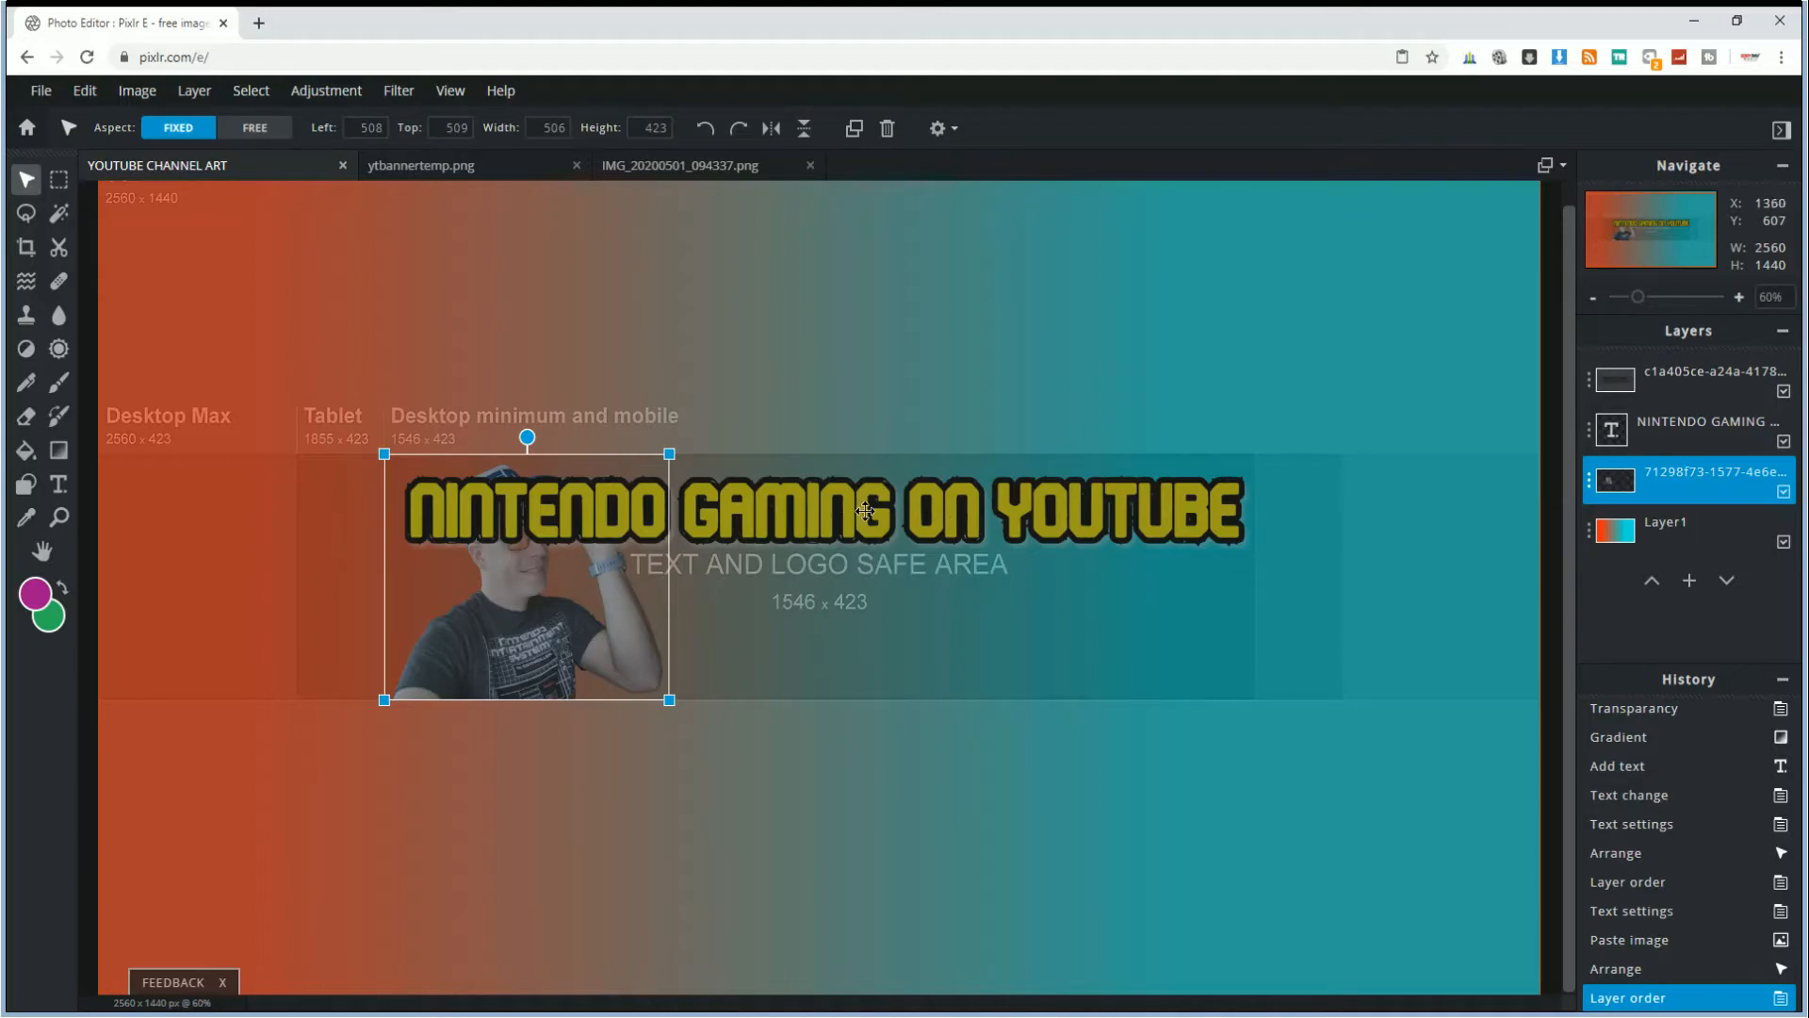
- Reduce the NINTENDO GAMING ON YOUTUBE title's font size to 95
click(865, 510)
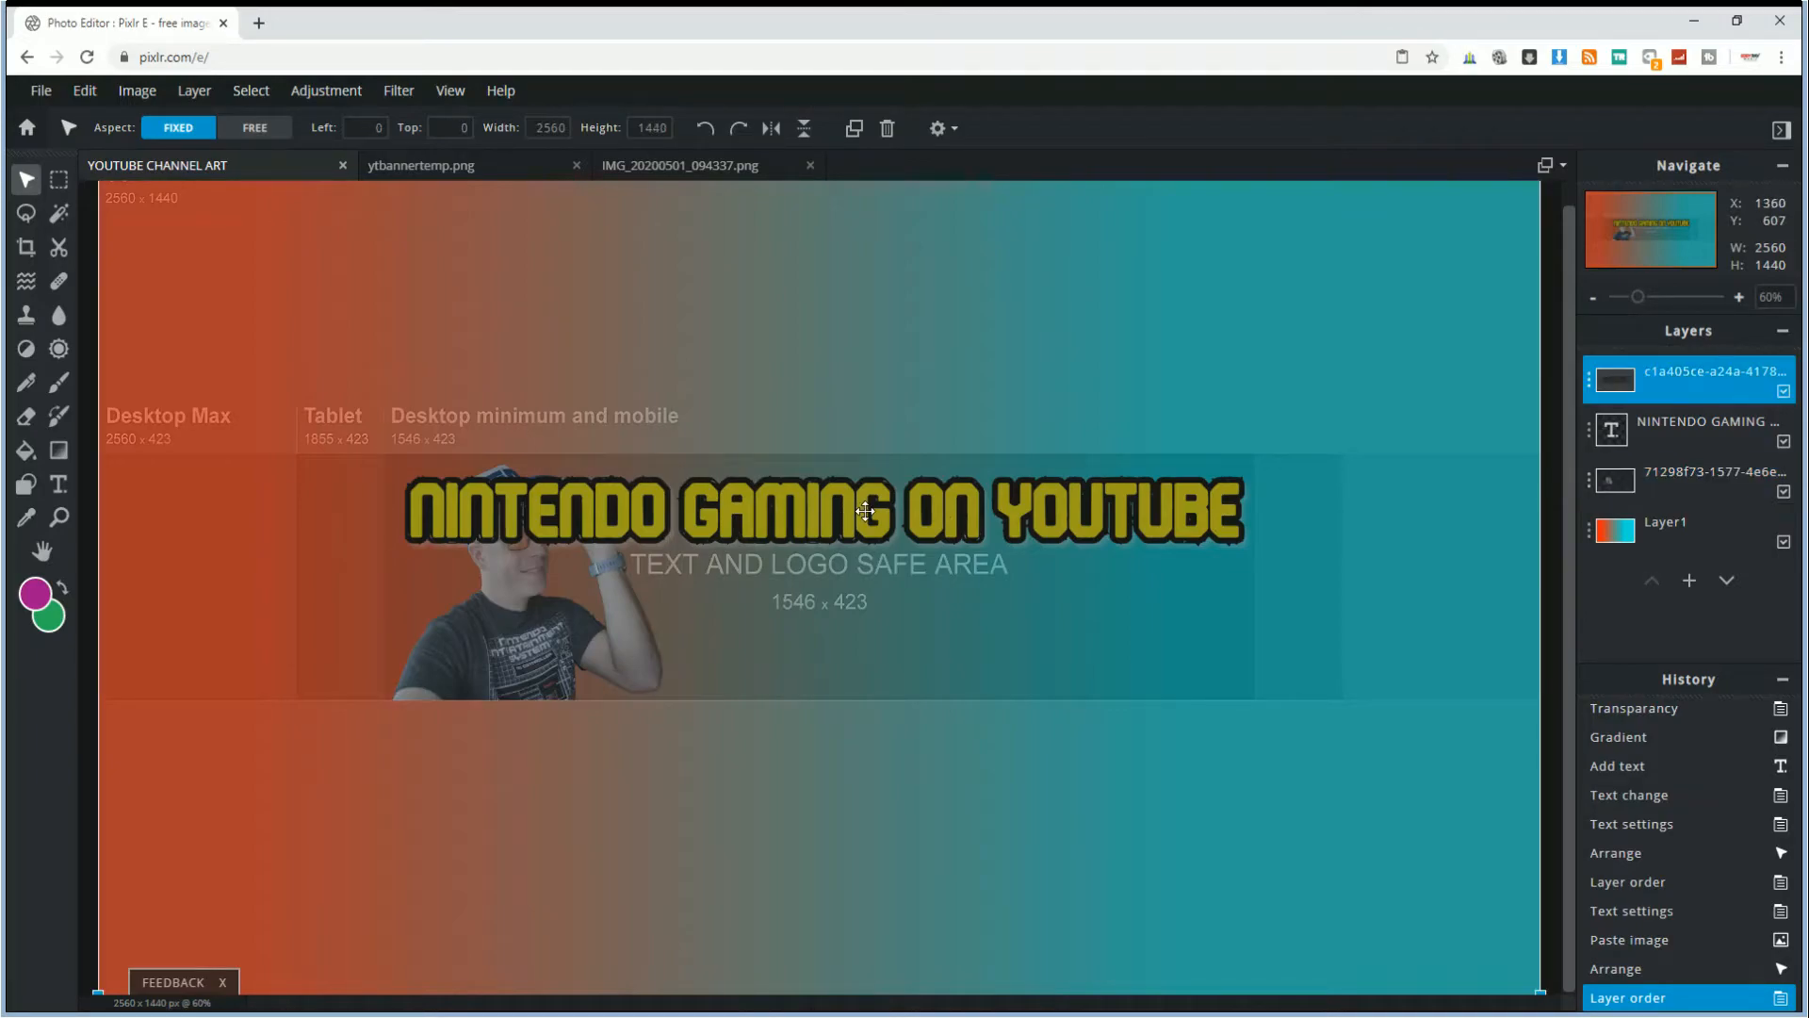
click(1647, 433)
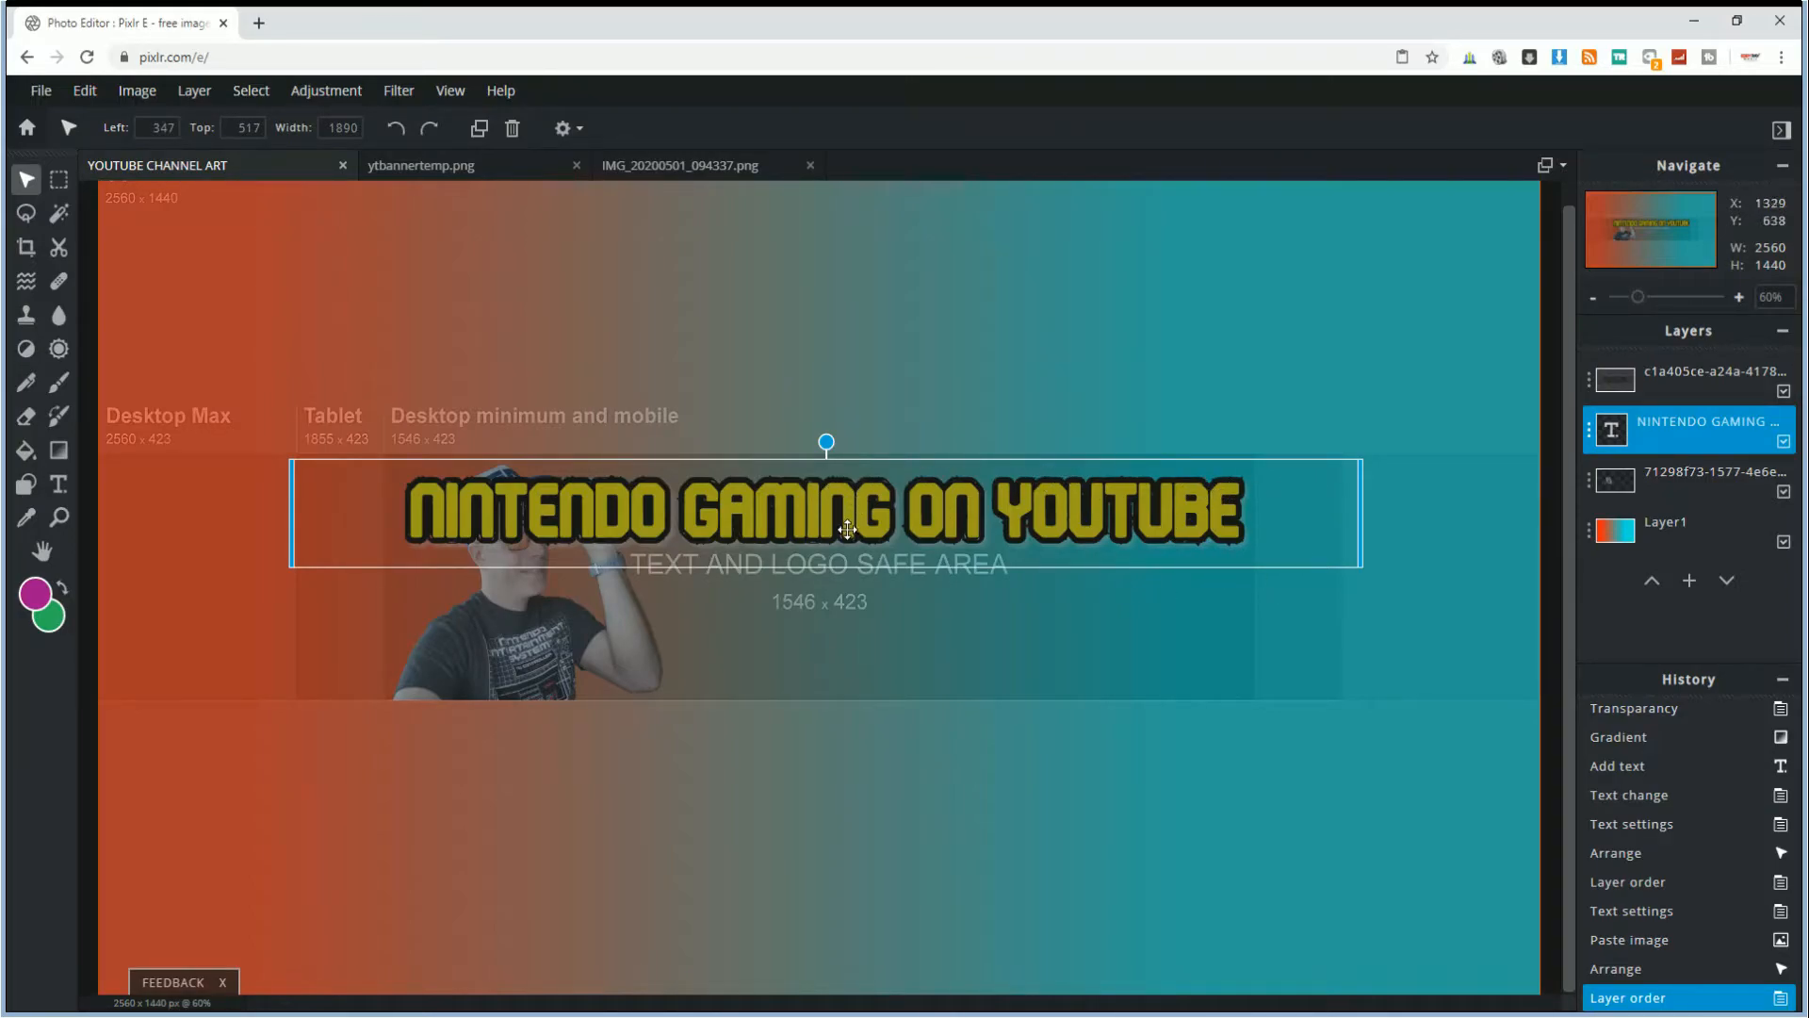
click(59, 483)
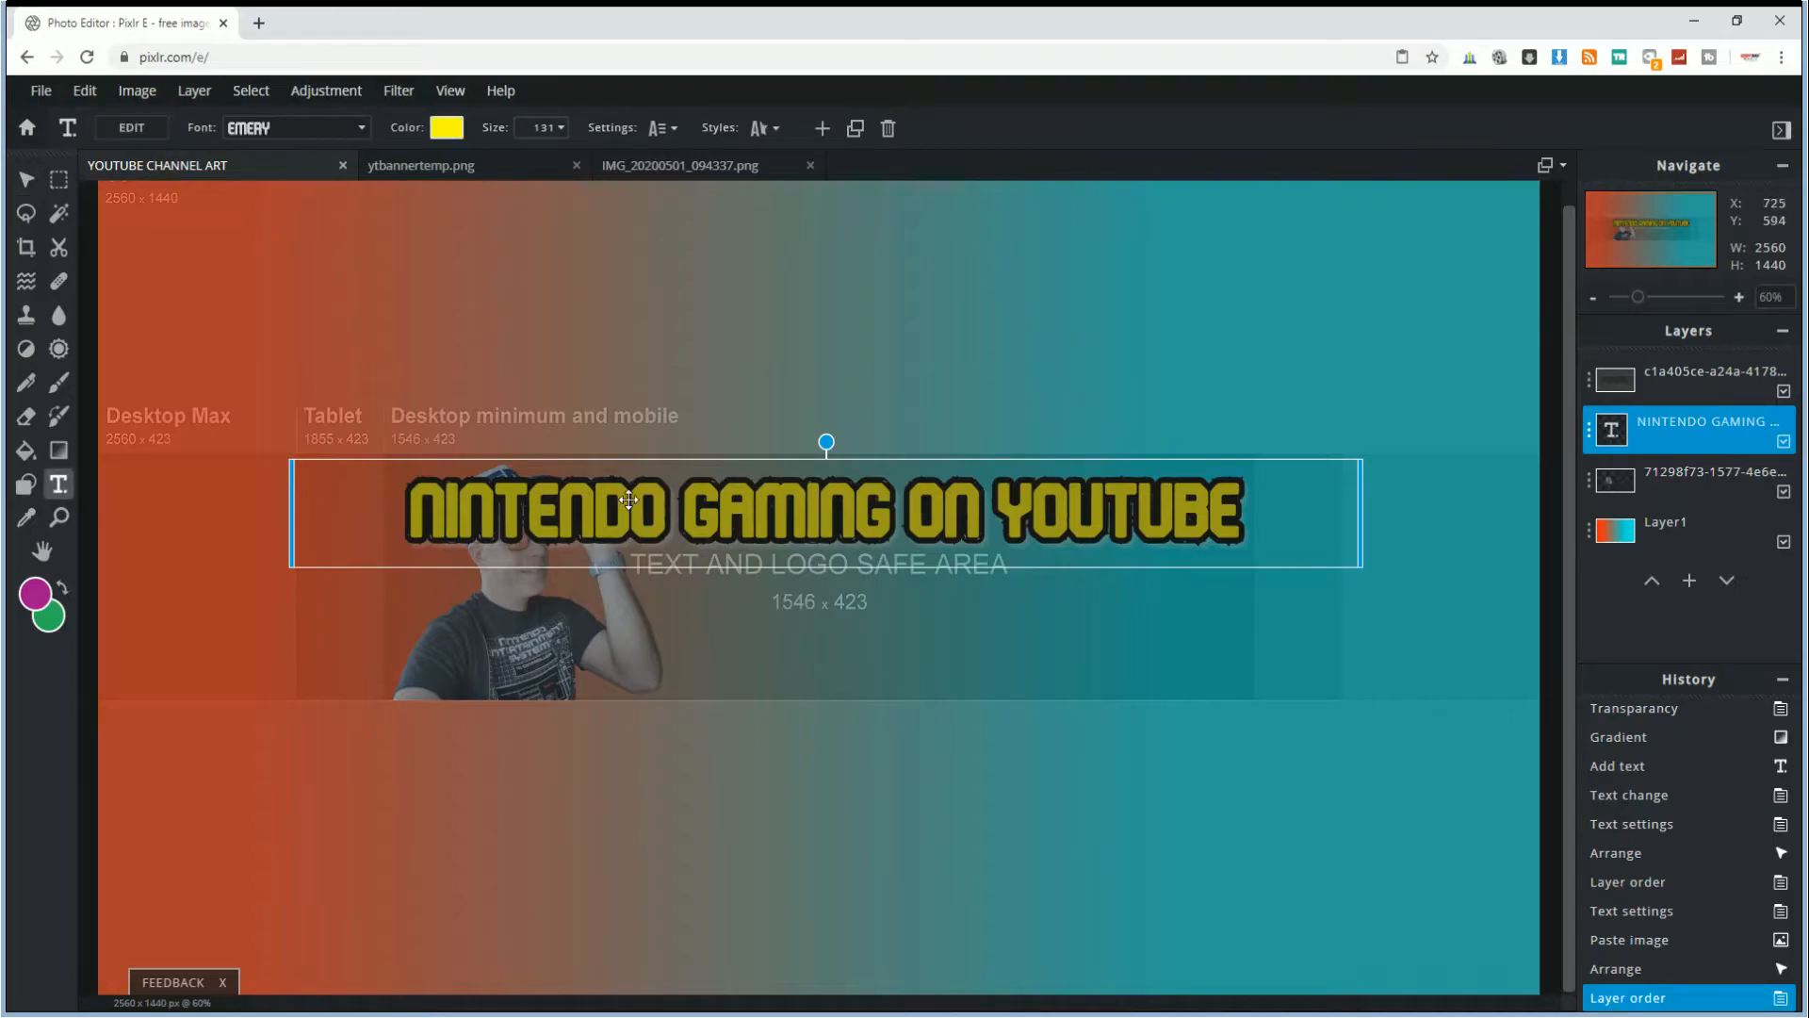
click(1197, 503)
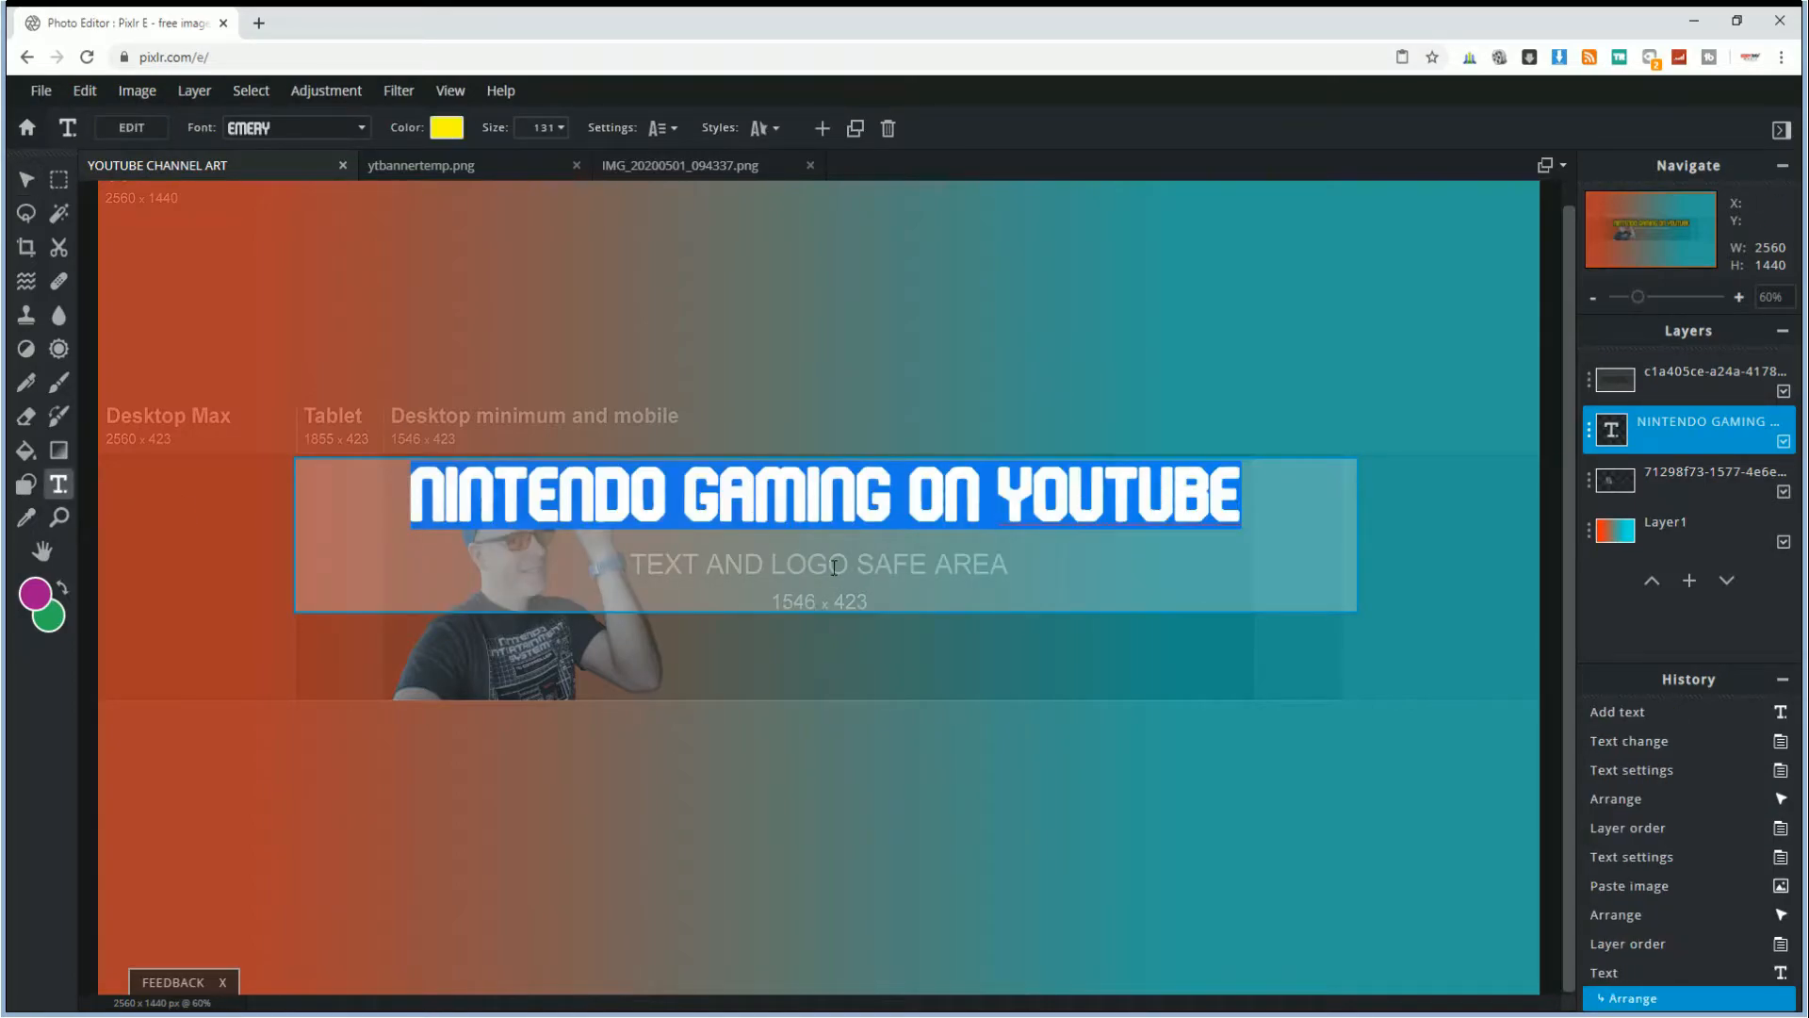
click(560, 131)
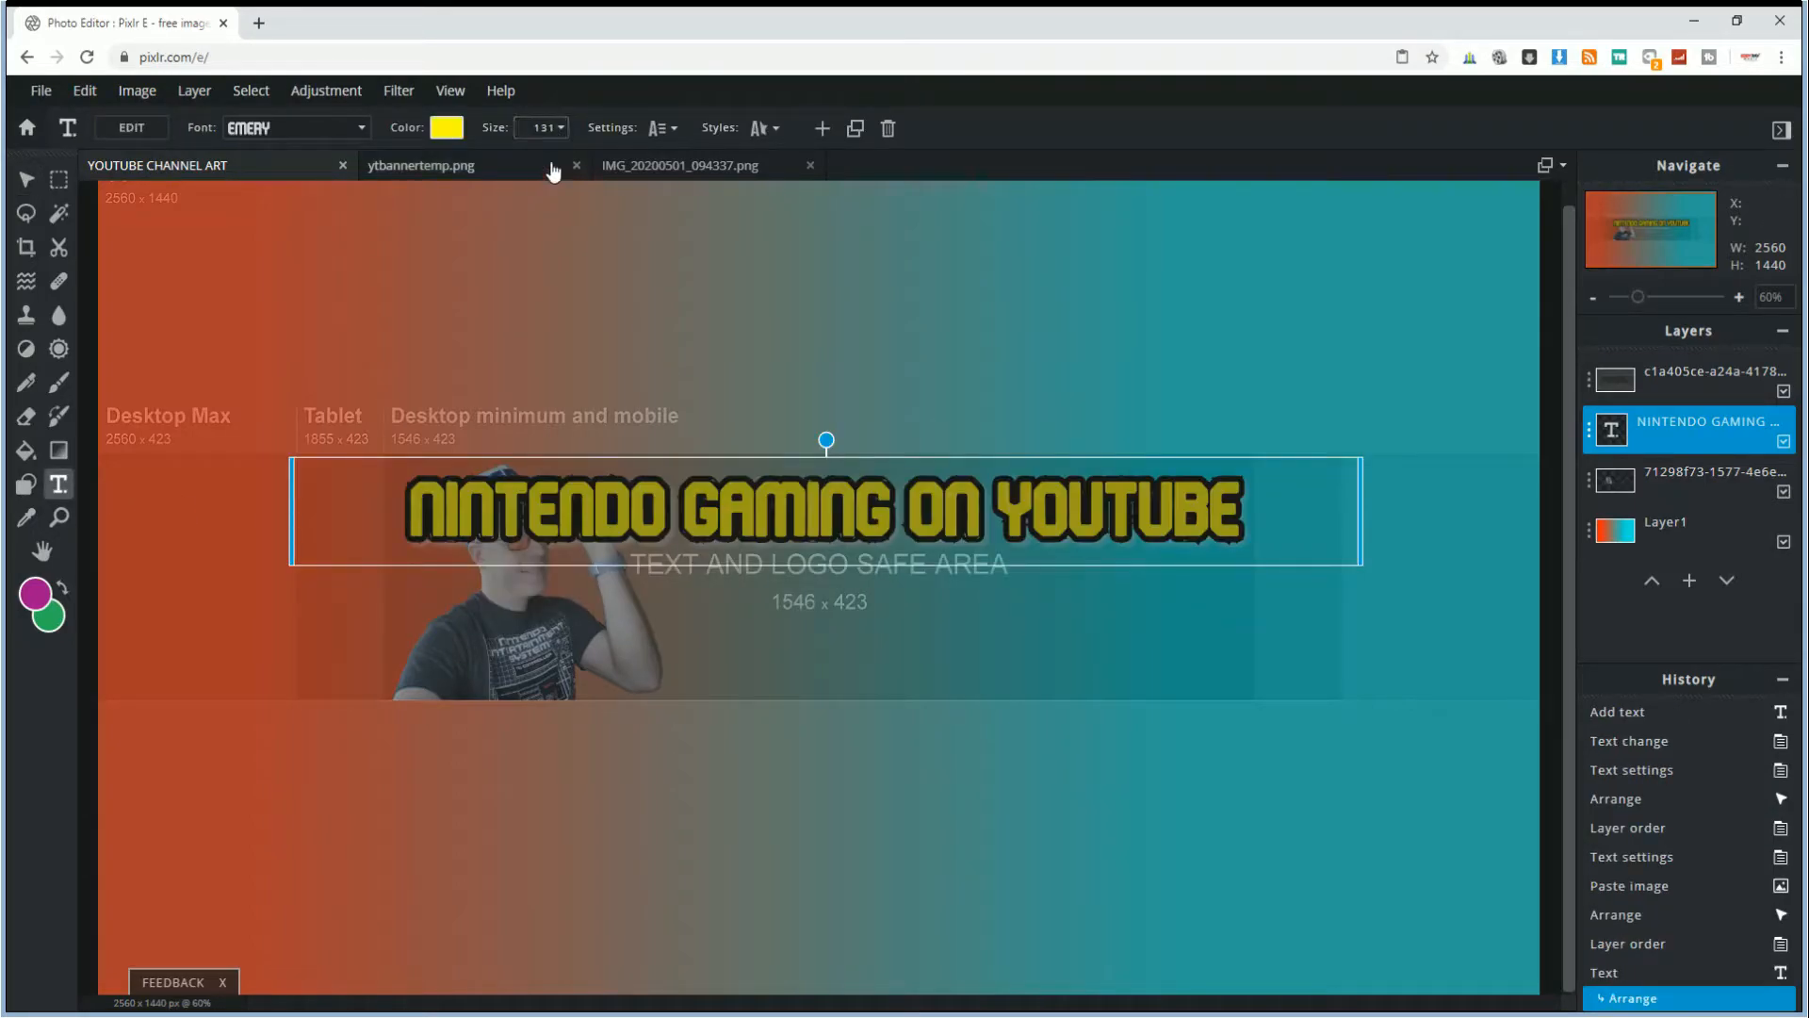
click(560, 129)
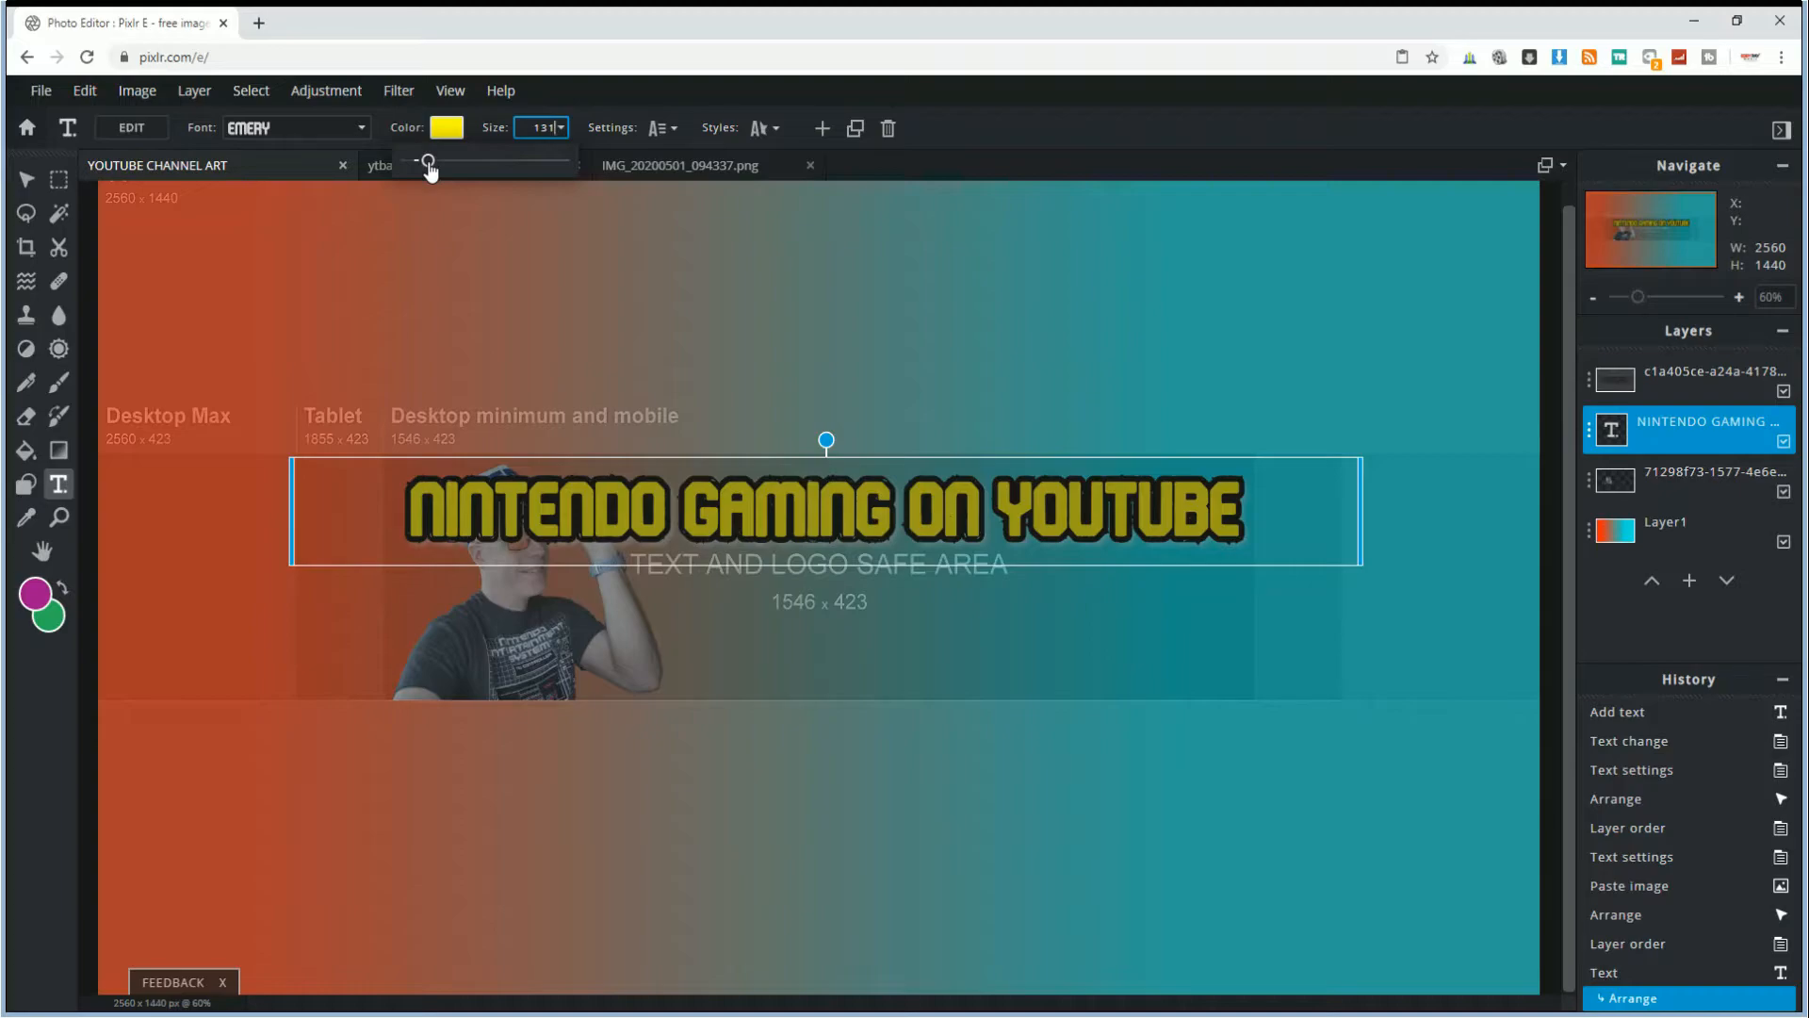
drag(428, 168, 425, 169)
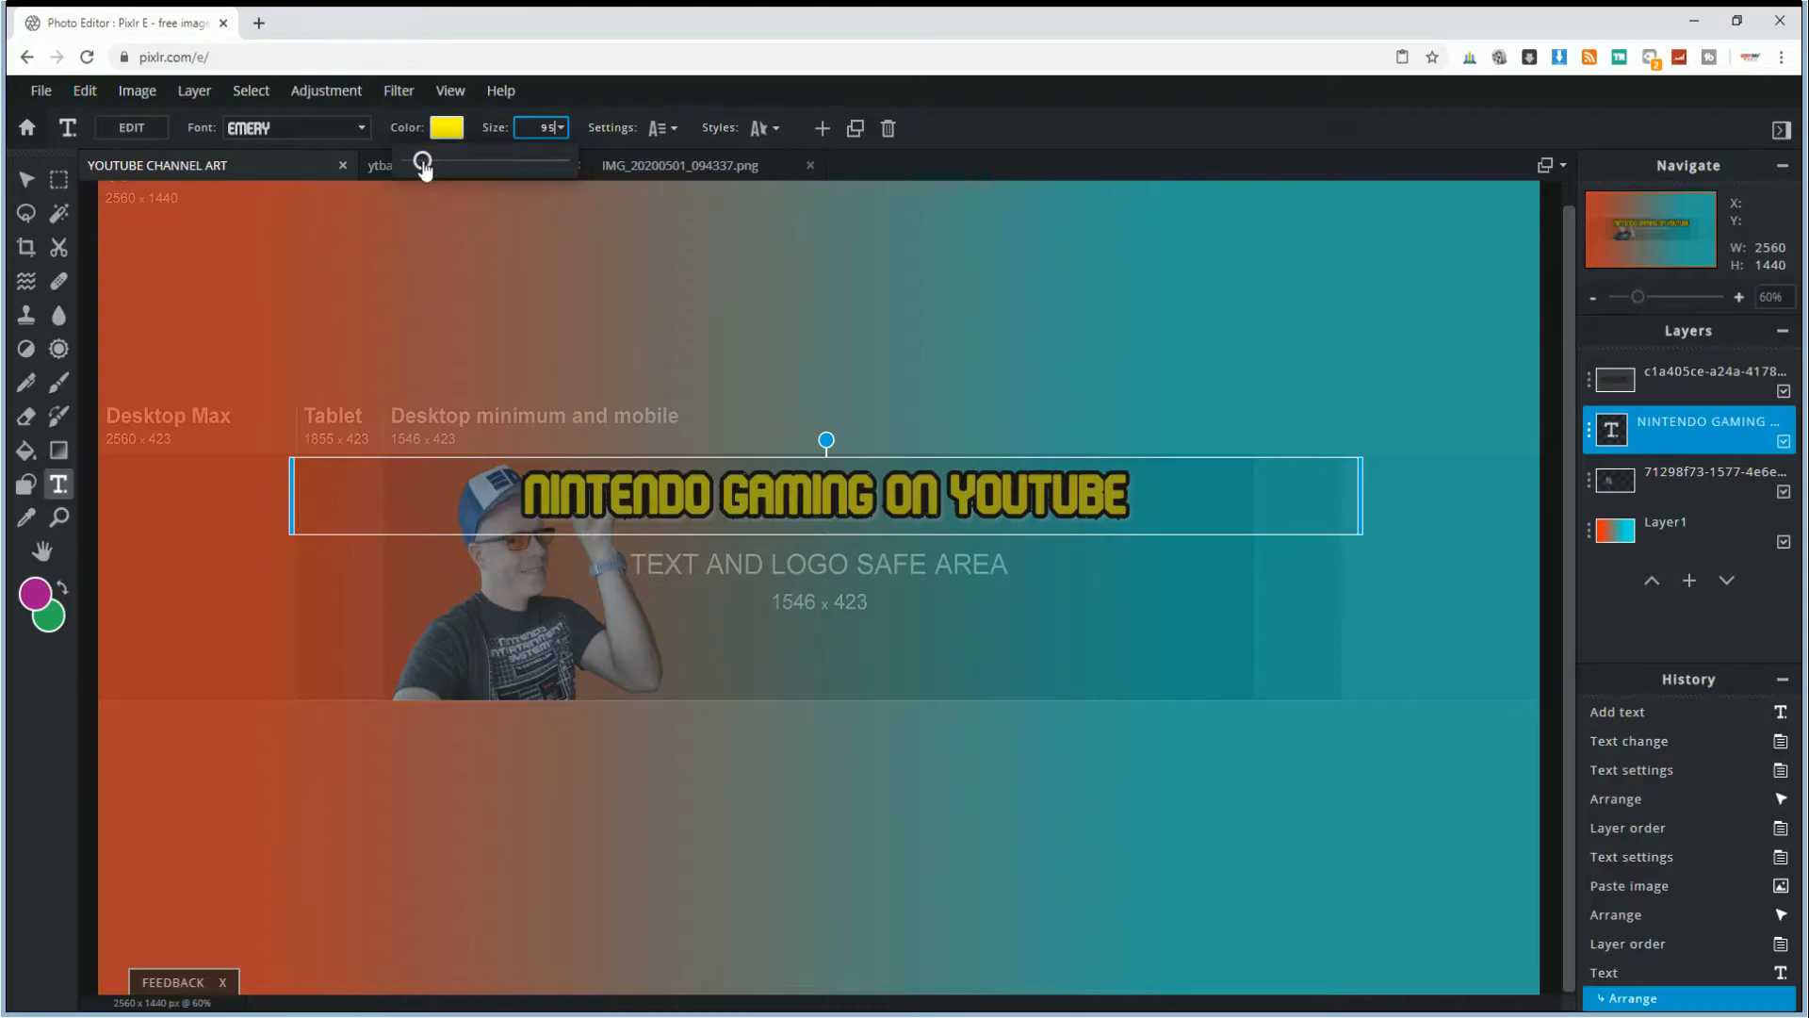
- Bring the title layer above the banner template and move the title to about Left 543, Top 517, beside the portrait
click(26, 179)
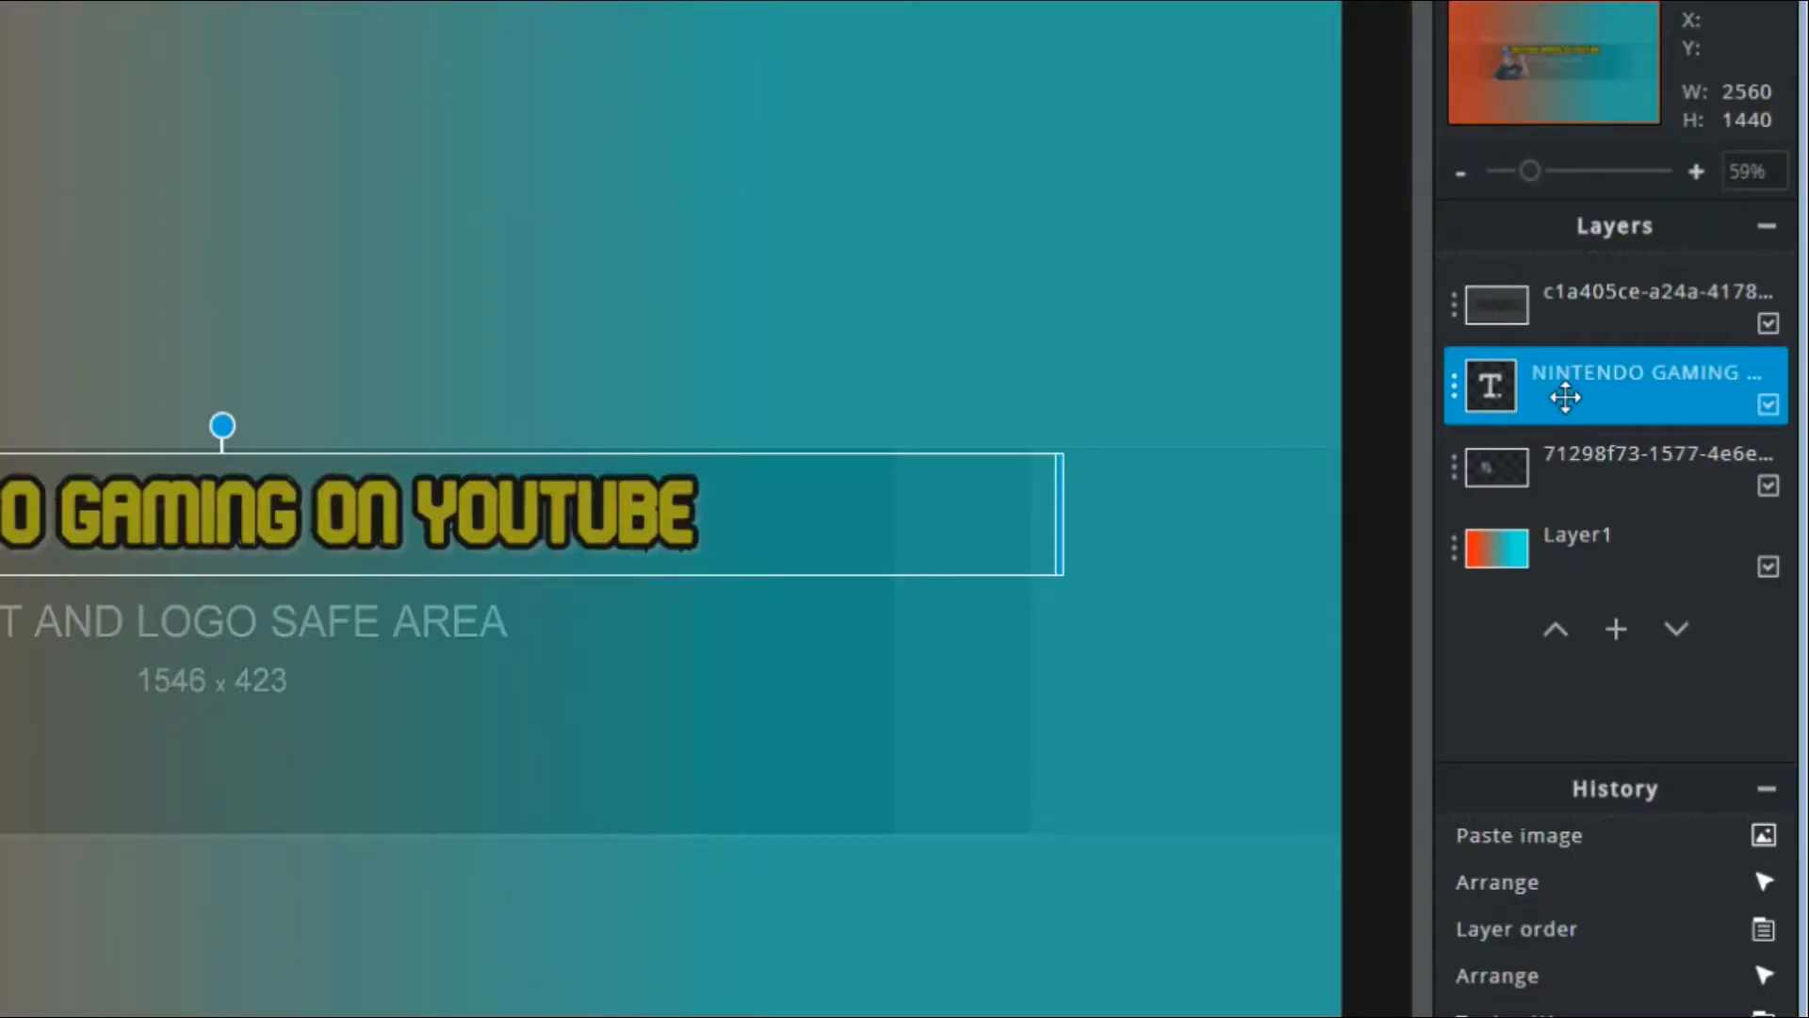
drag(1557, 394, 1541, 304)
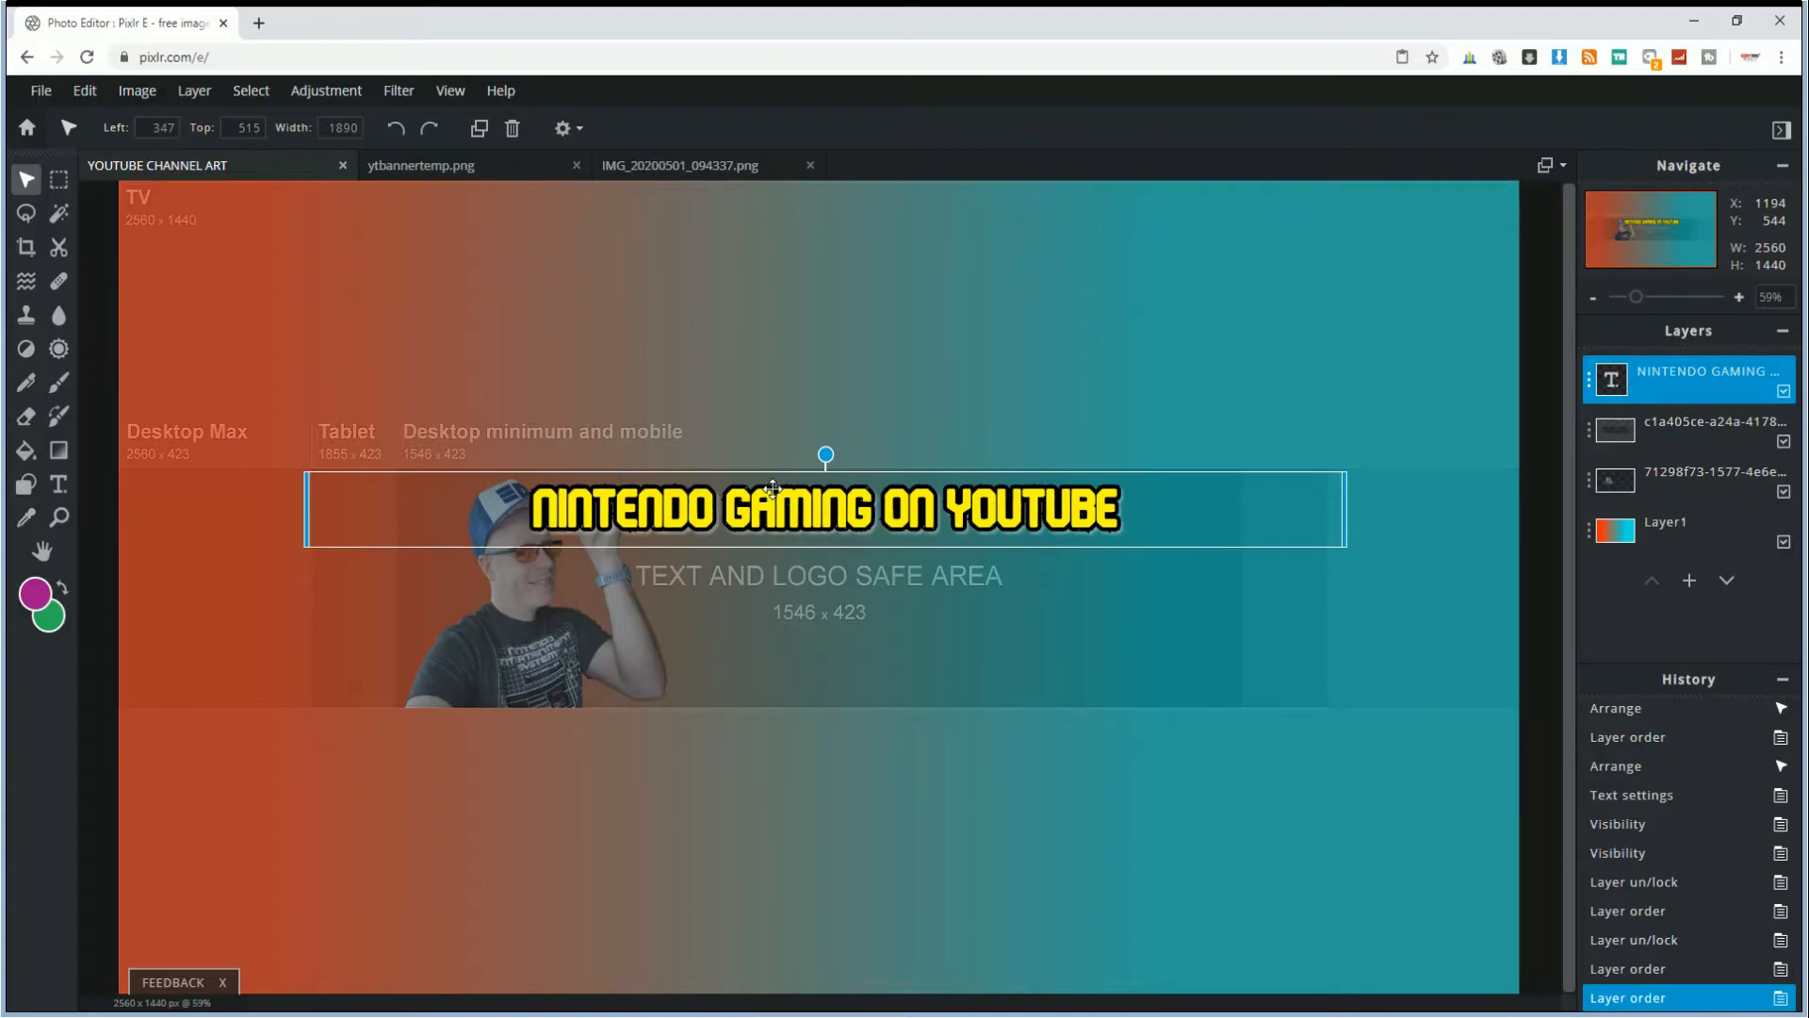
drag(772, 486, 880, 488)
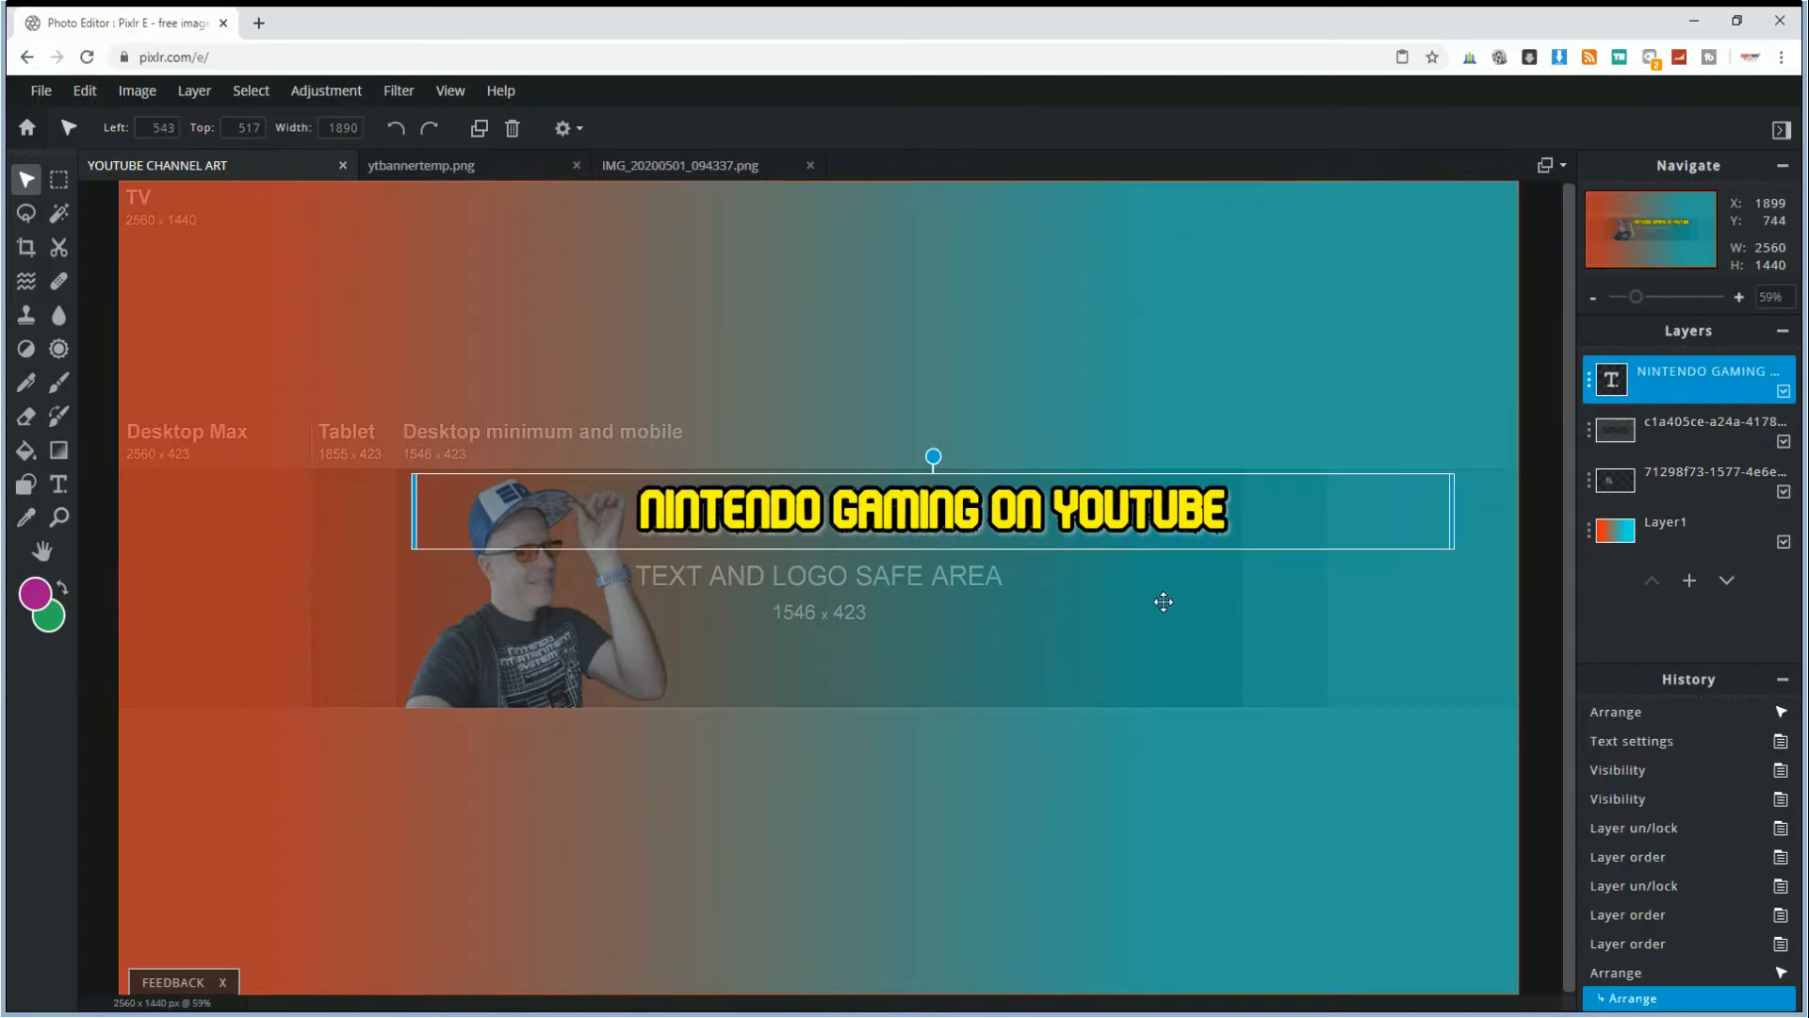
scroll(1263, 584, up, 2)
scroll(1264, 584, up, 2)
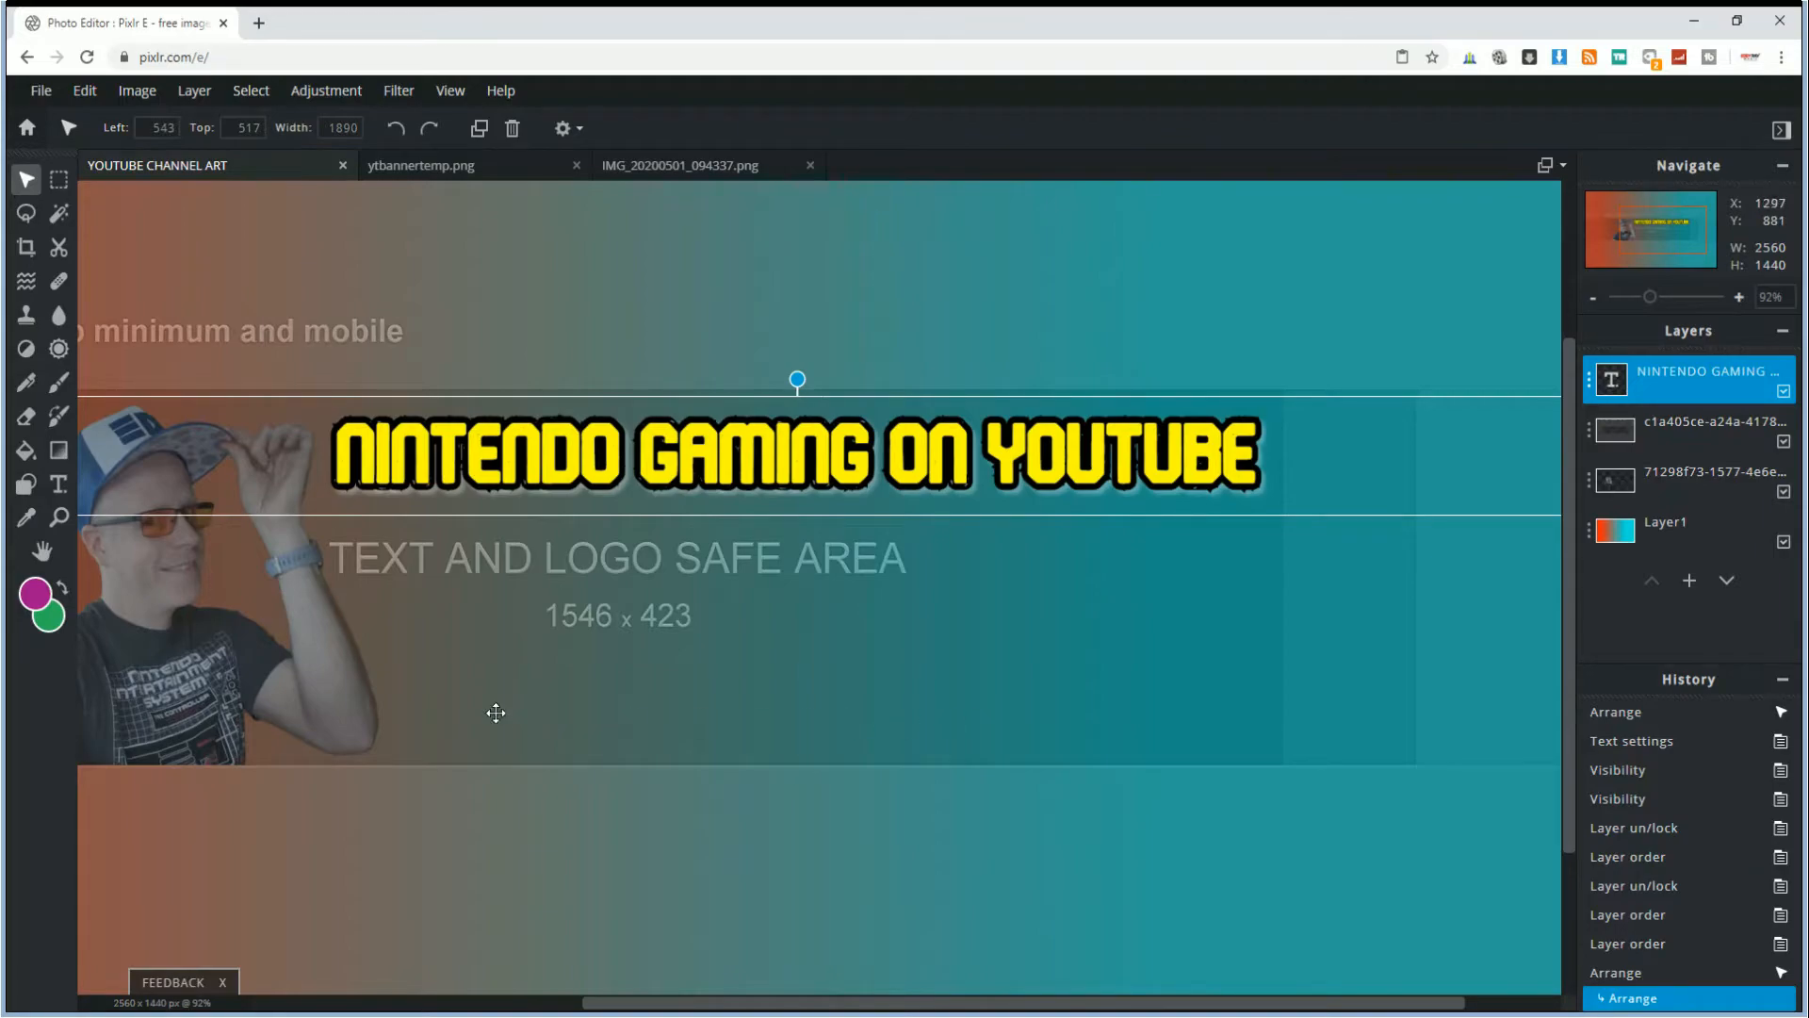
scroll(809, 473, down, 3)
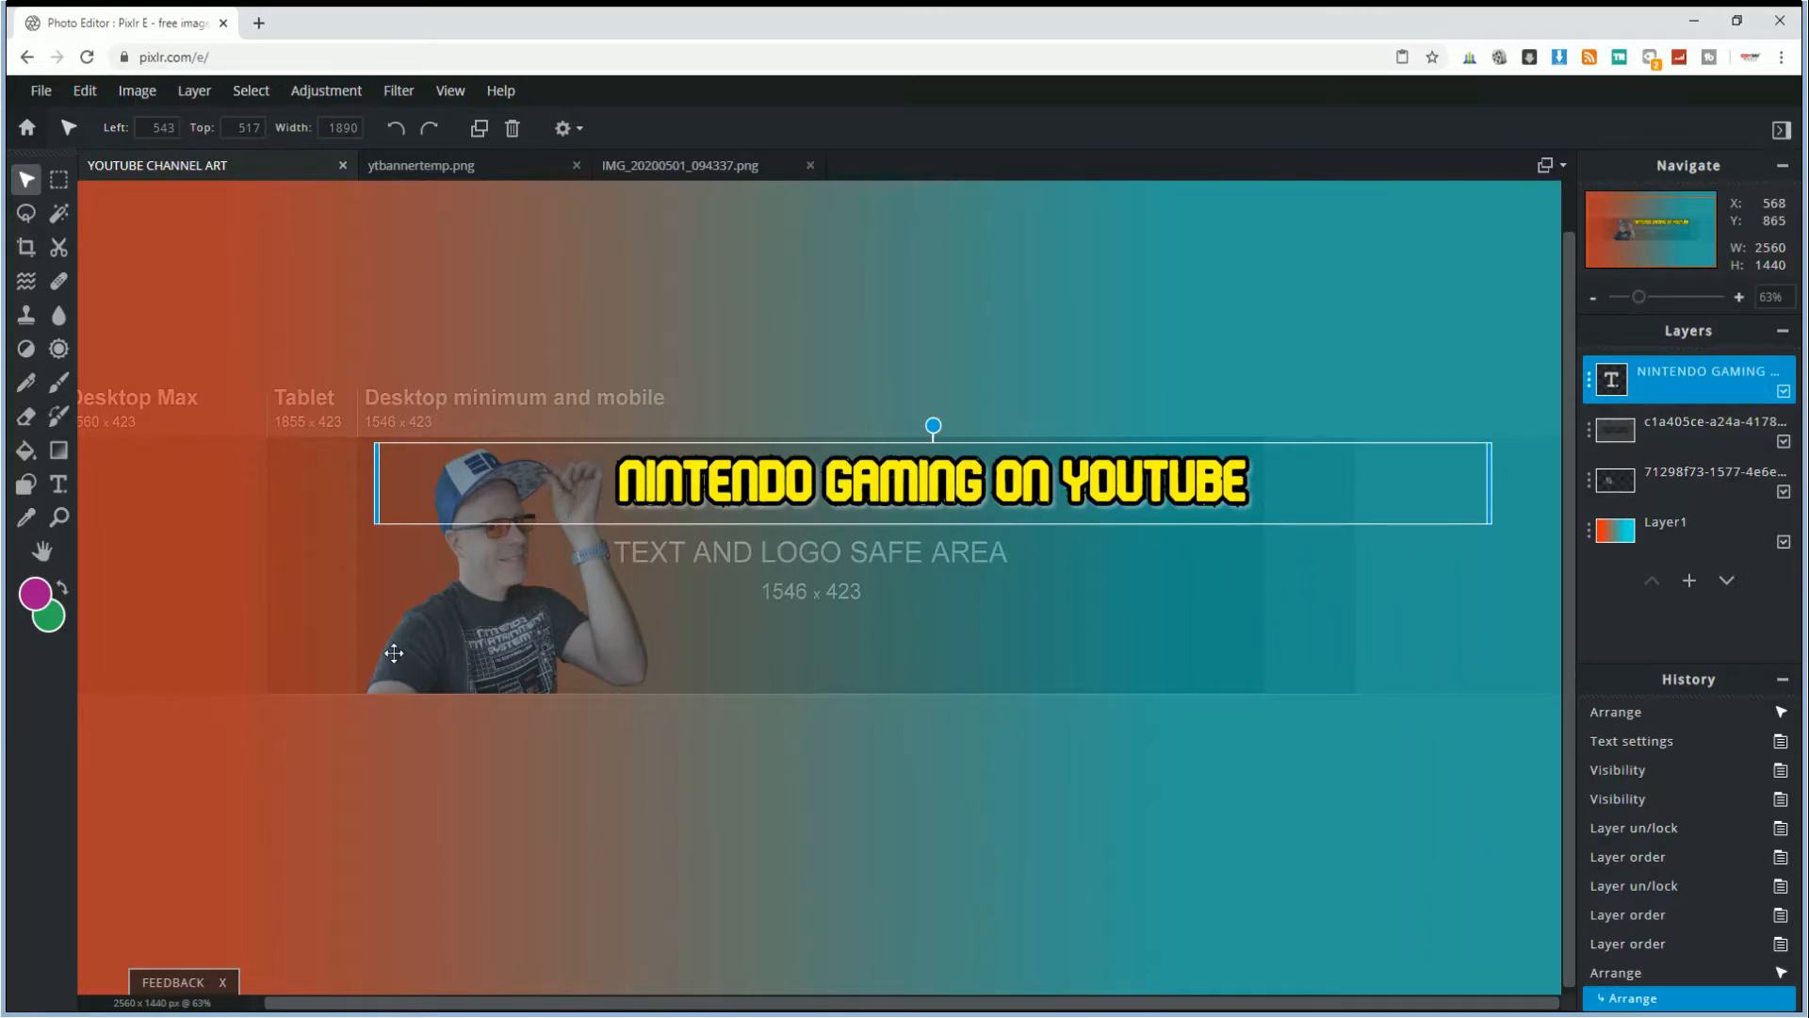
click(751, 549)
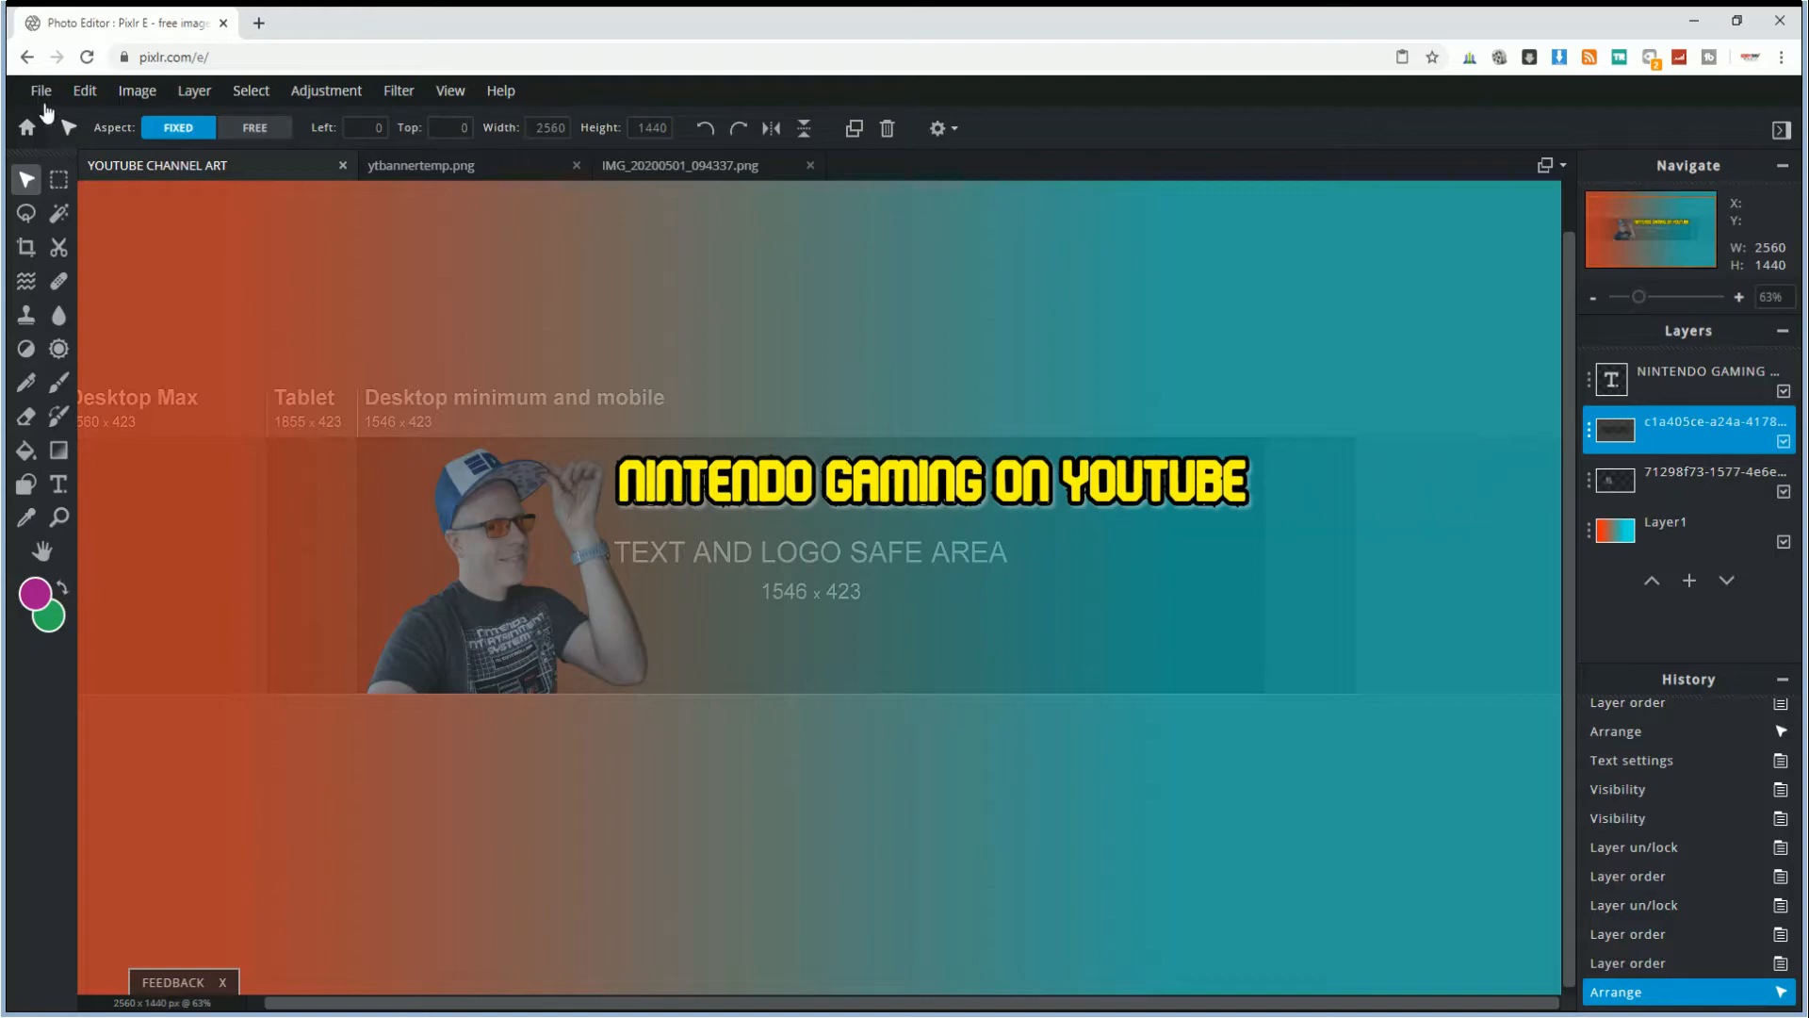
- Open the character picture donkeykongfunkykong.png as a separate image
click(40, 94)
click(39, 151)
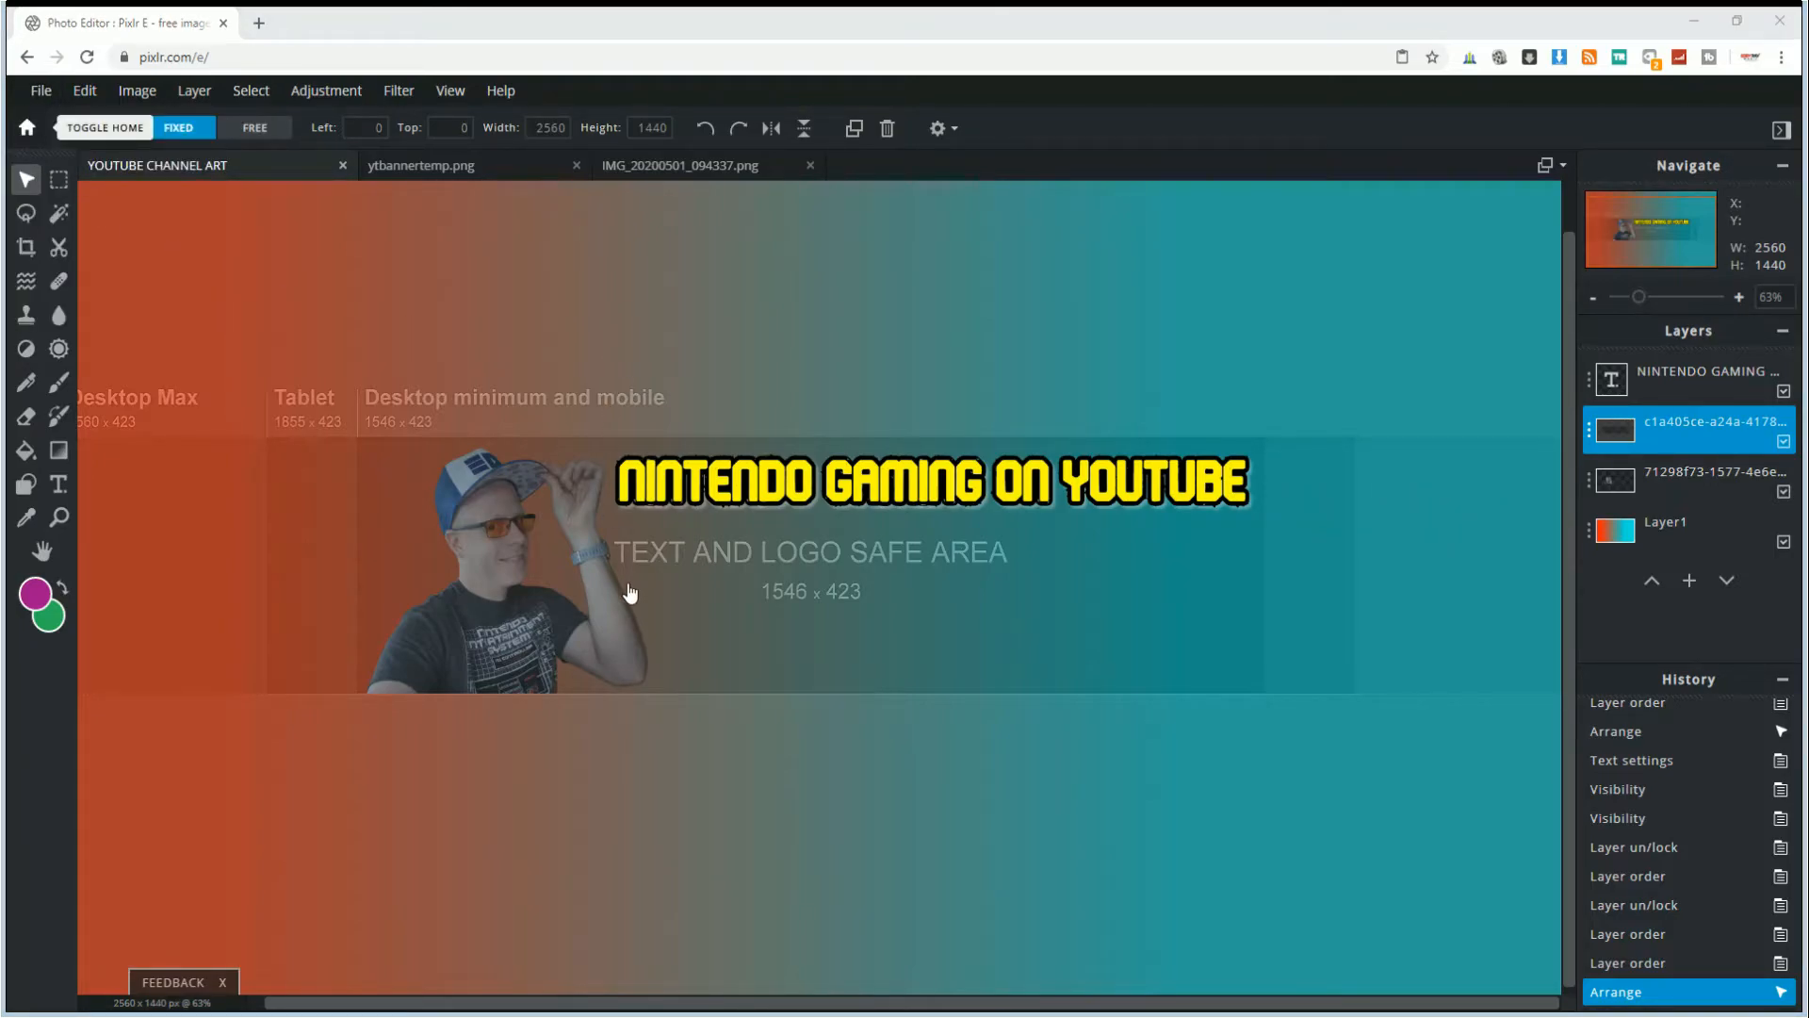
click(1289, 837)
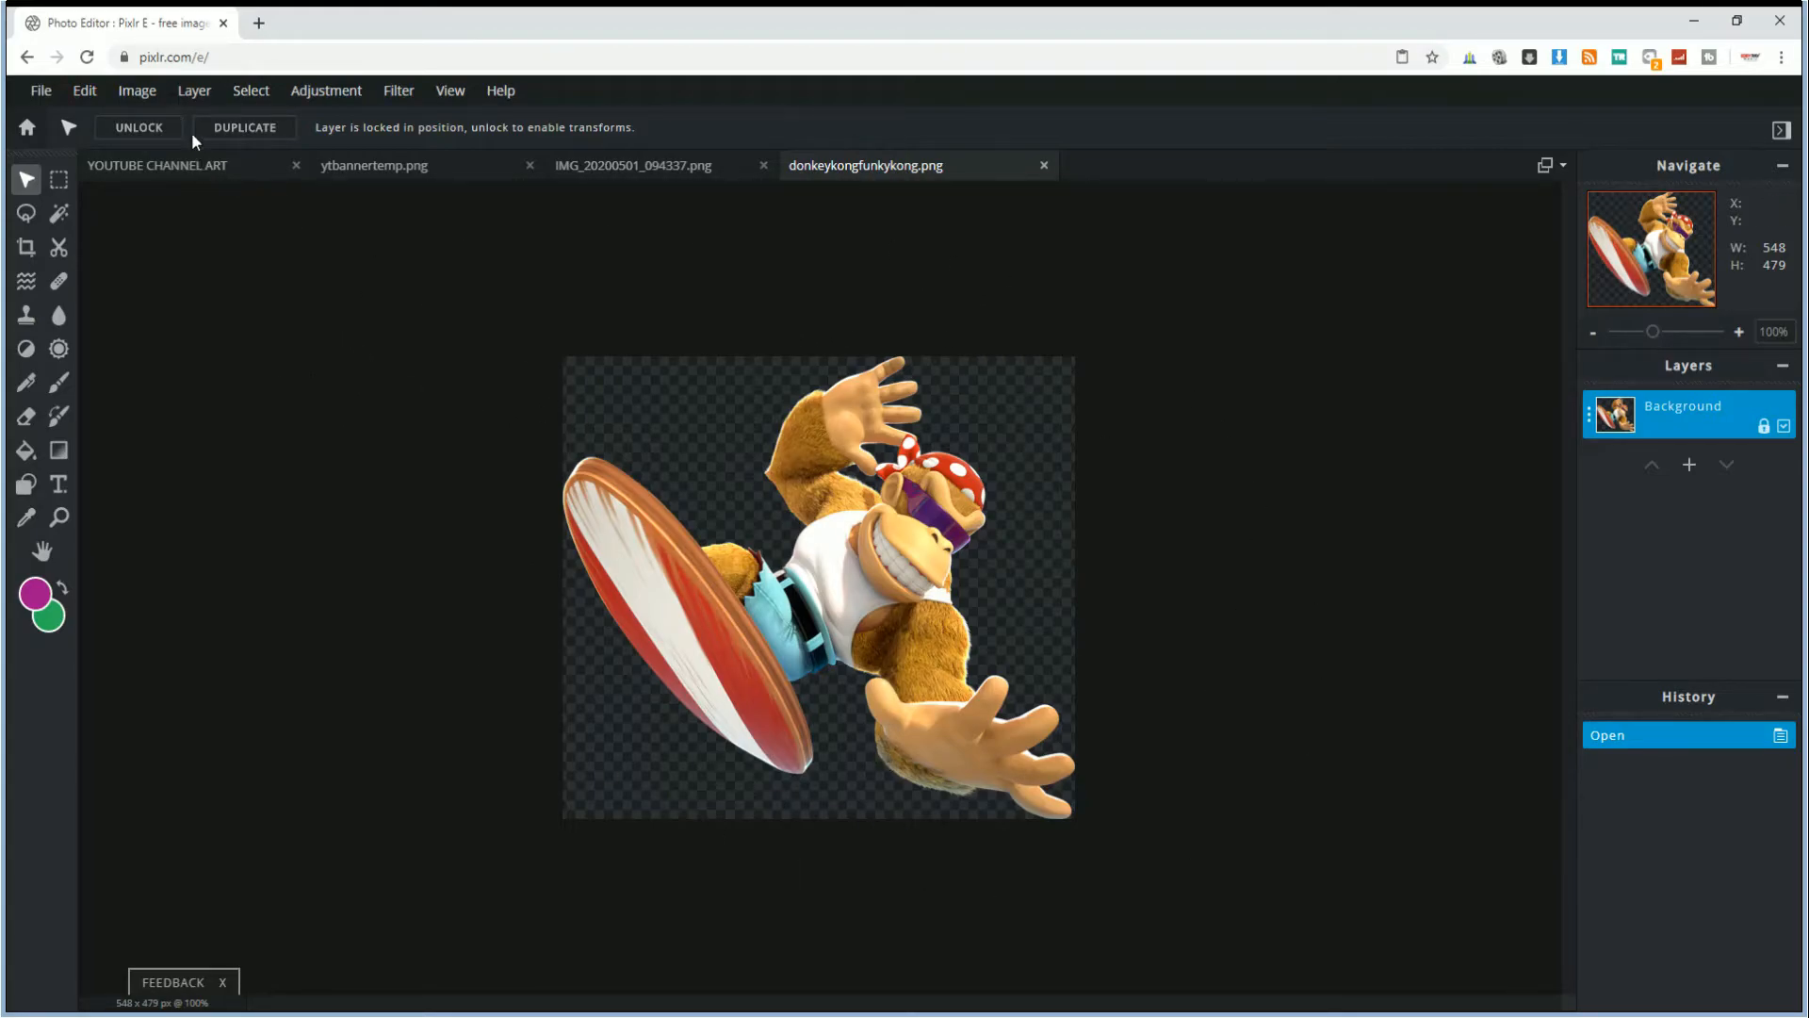
- Resize the donkeykongfunkykong.png image to a height of 350 with constrained proportions
click(137, 90)
click(141, 119)
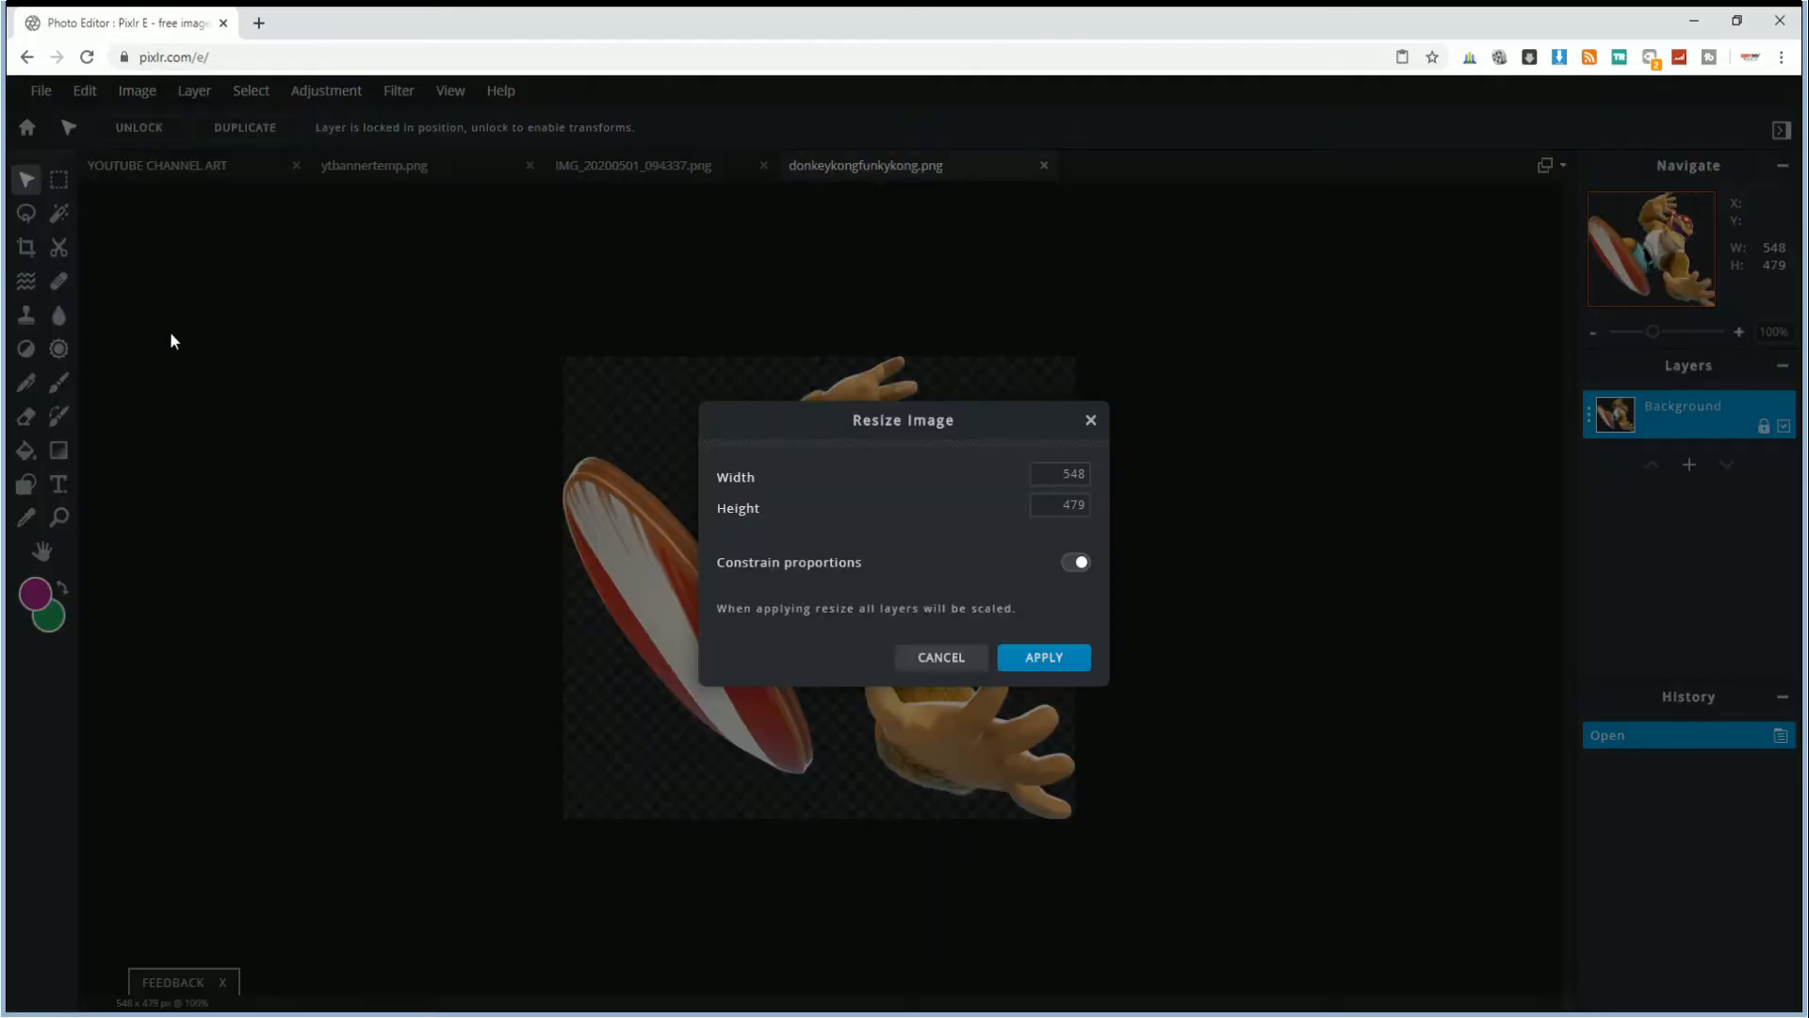
click(752, 514)
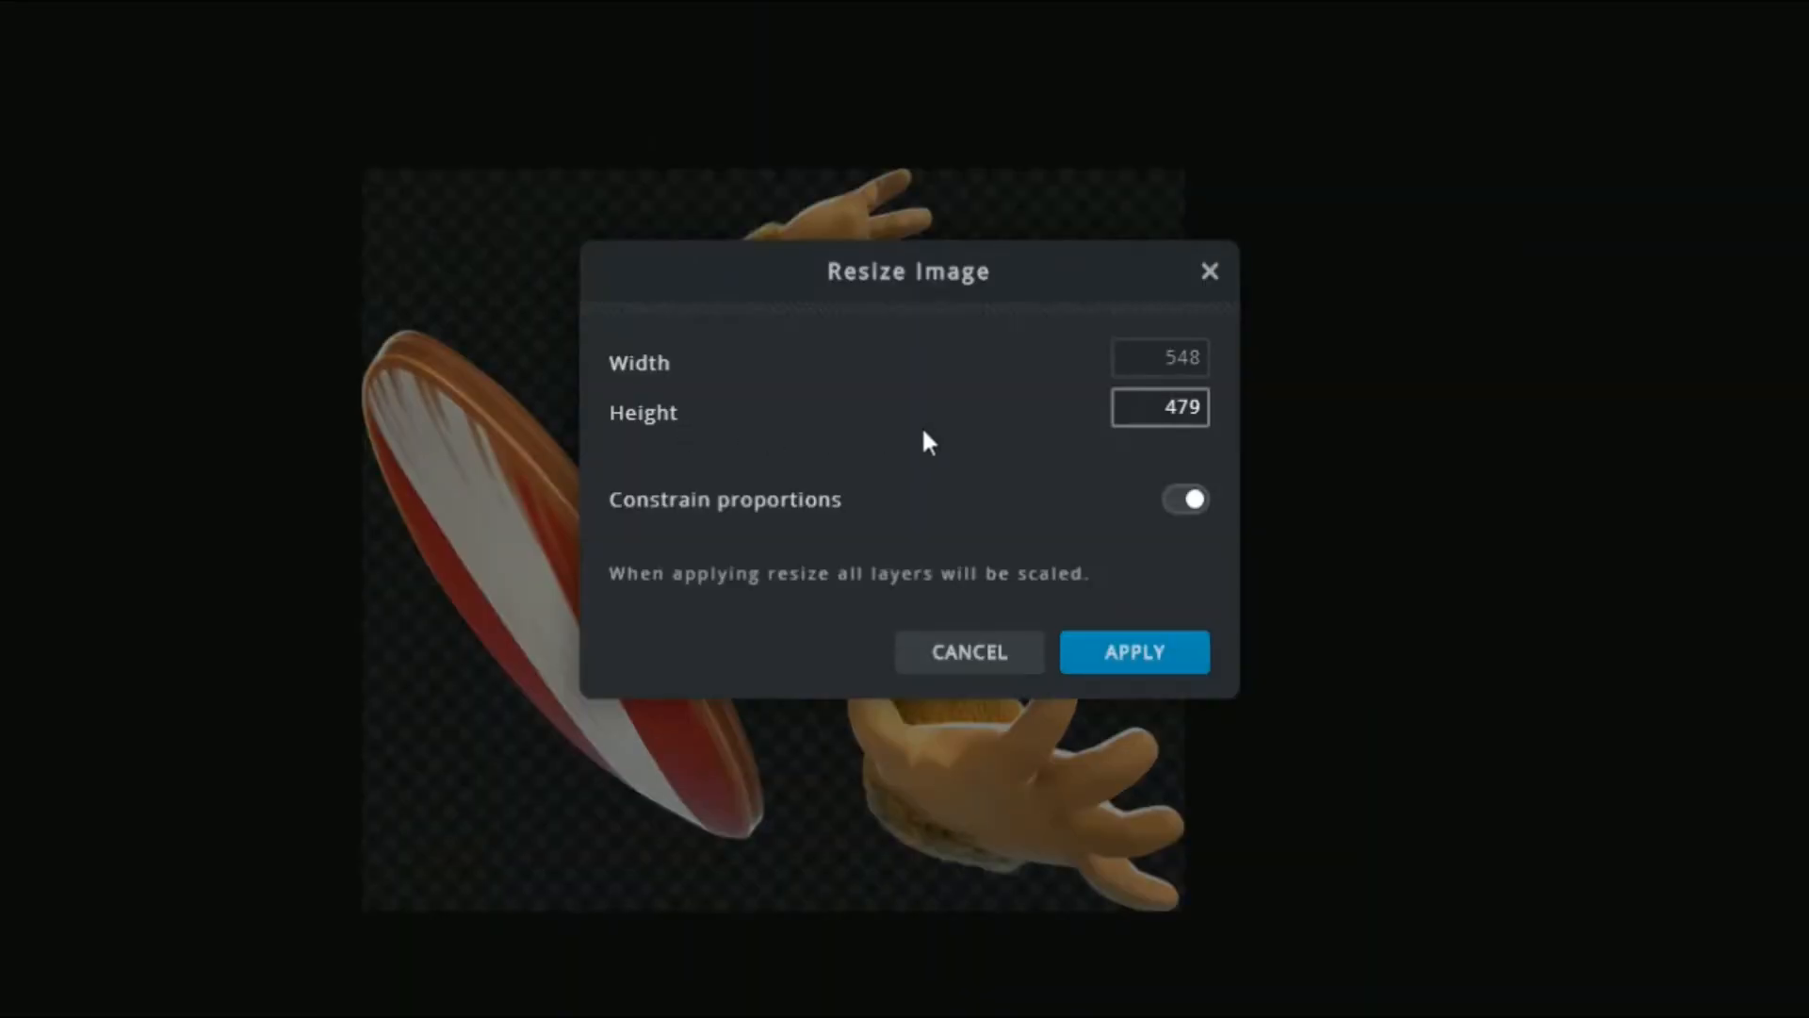
double_click(1193, 407)
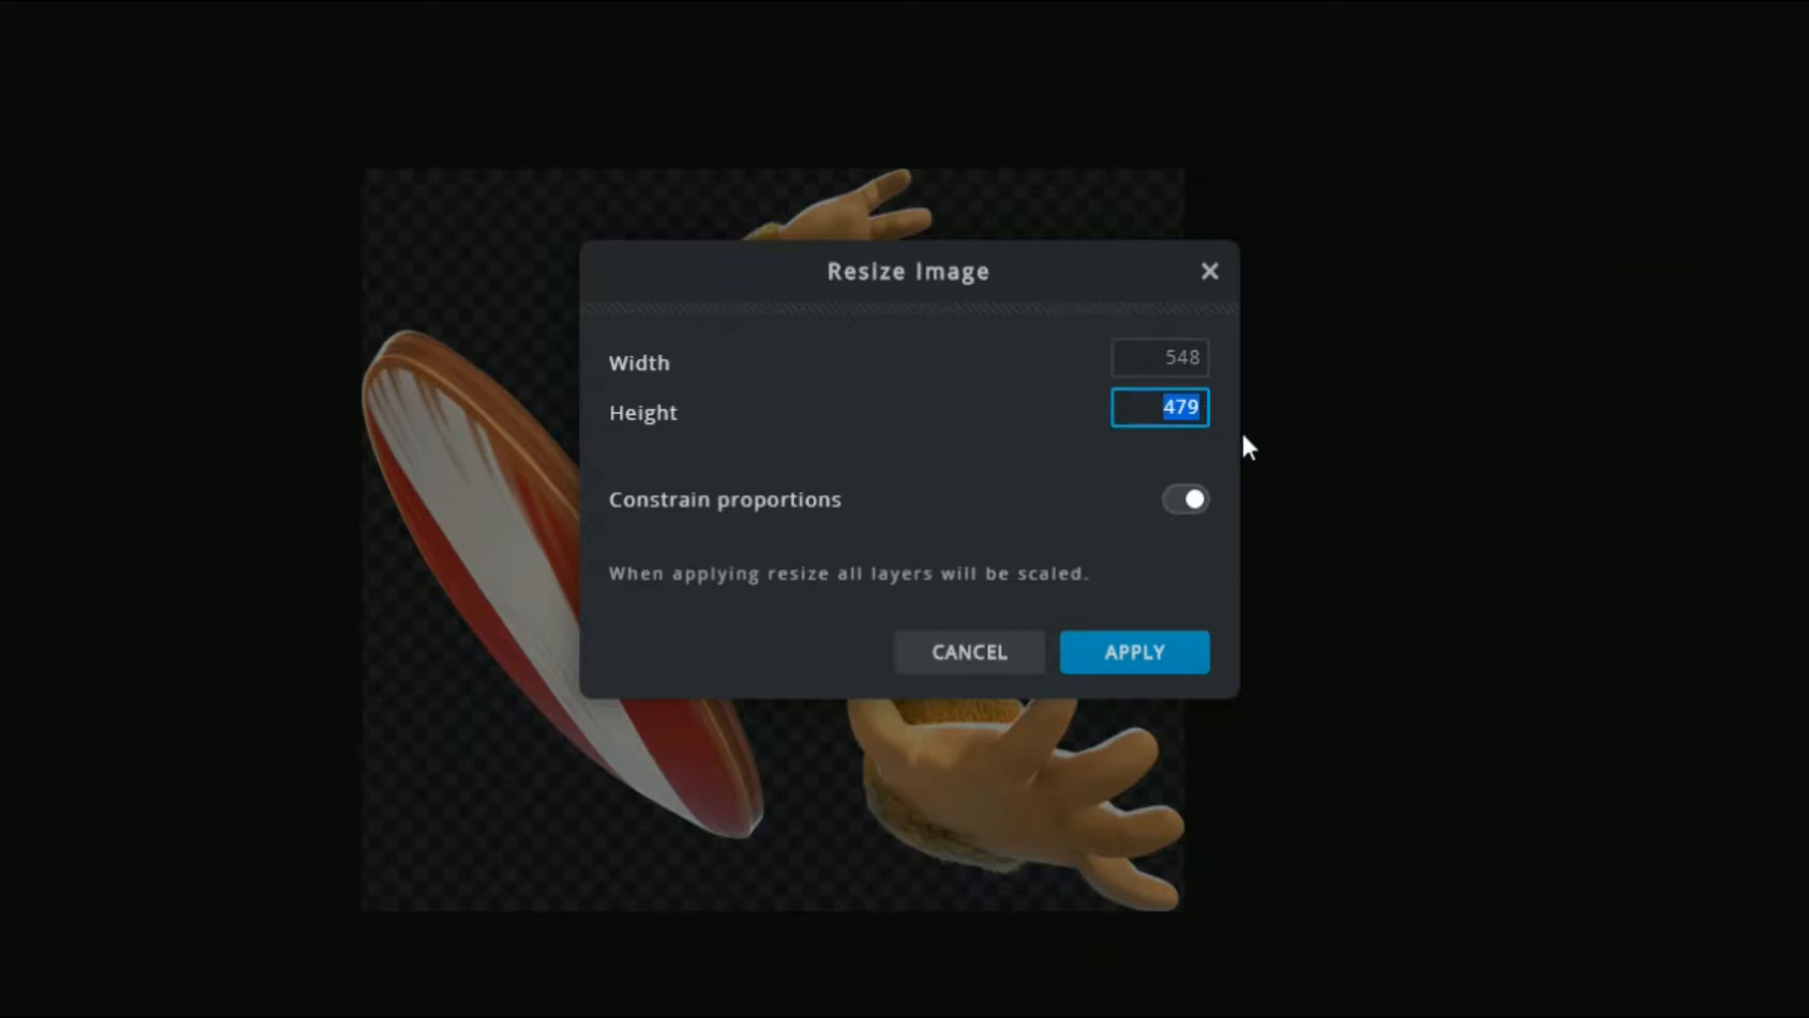
text(350)
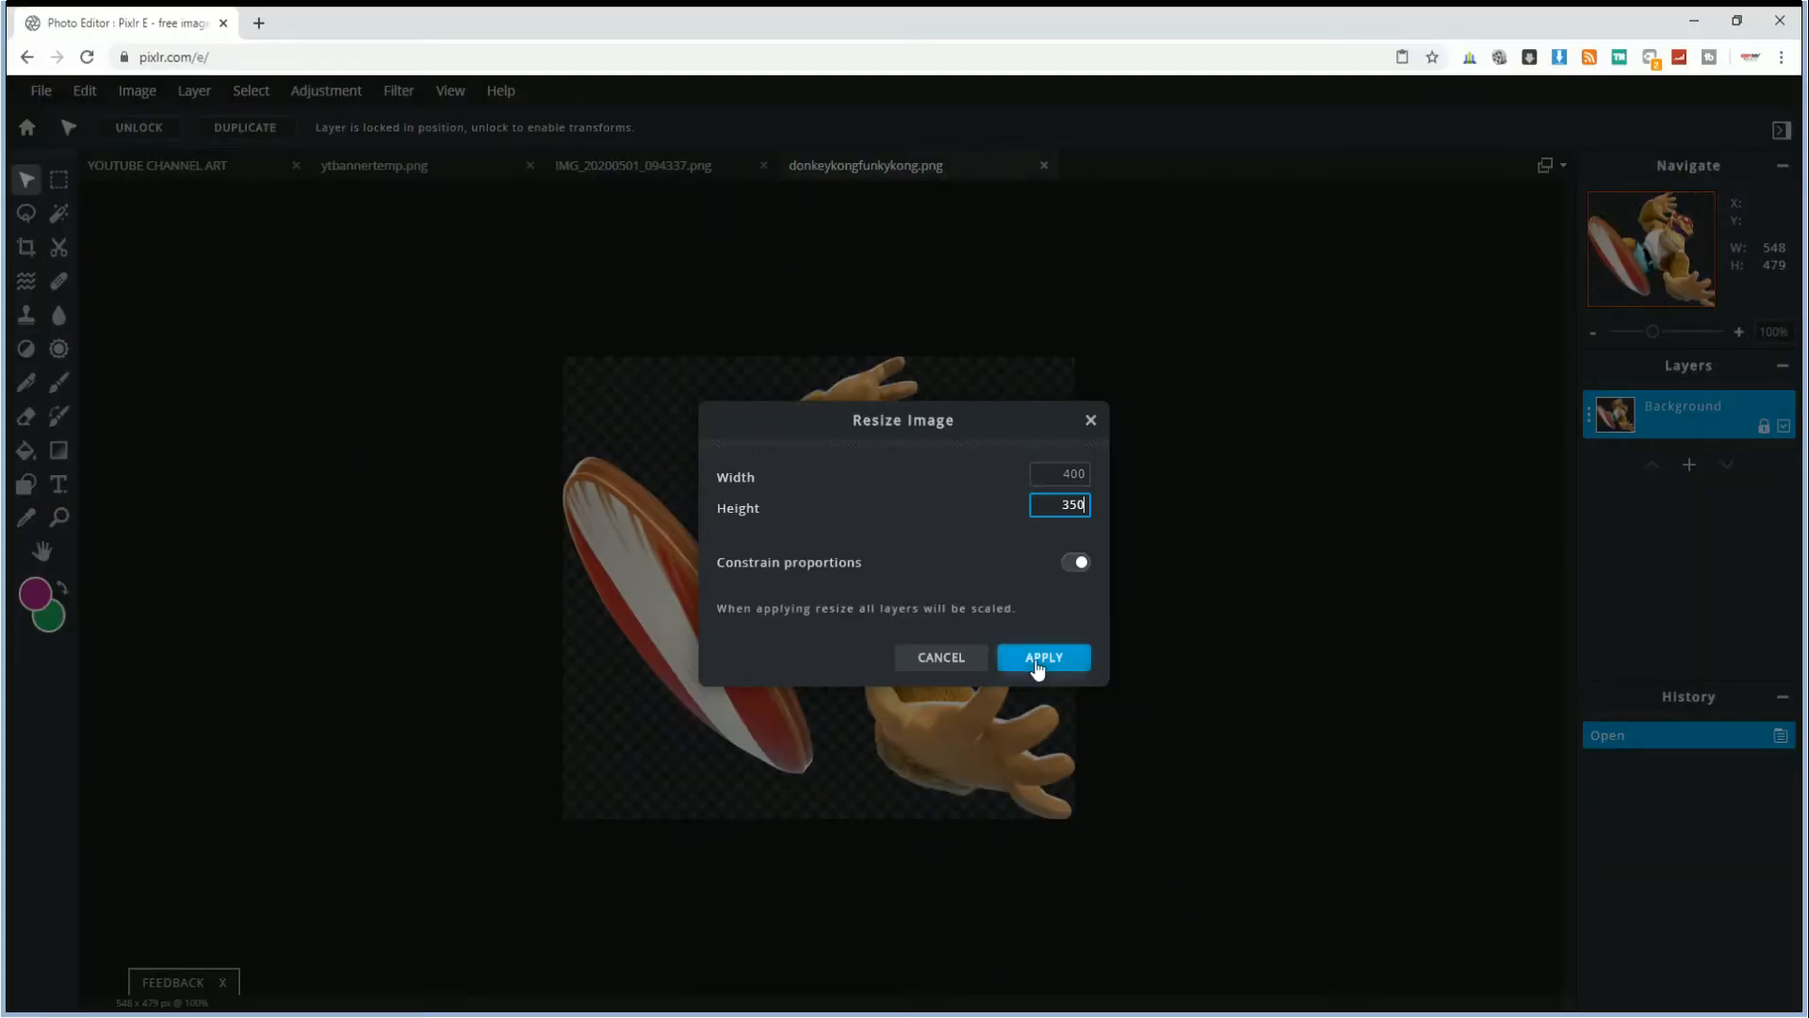
click(1036, 666)
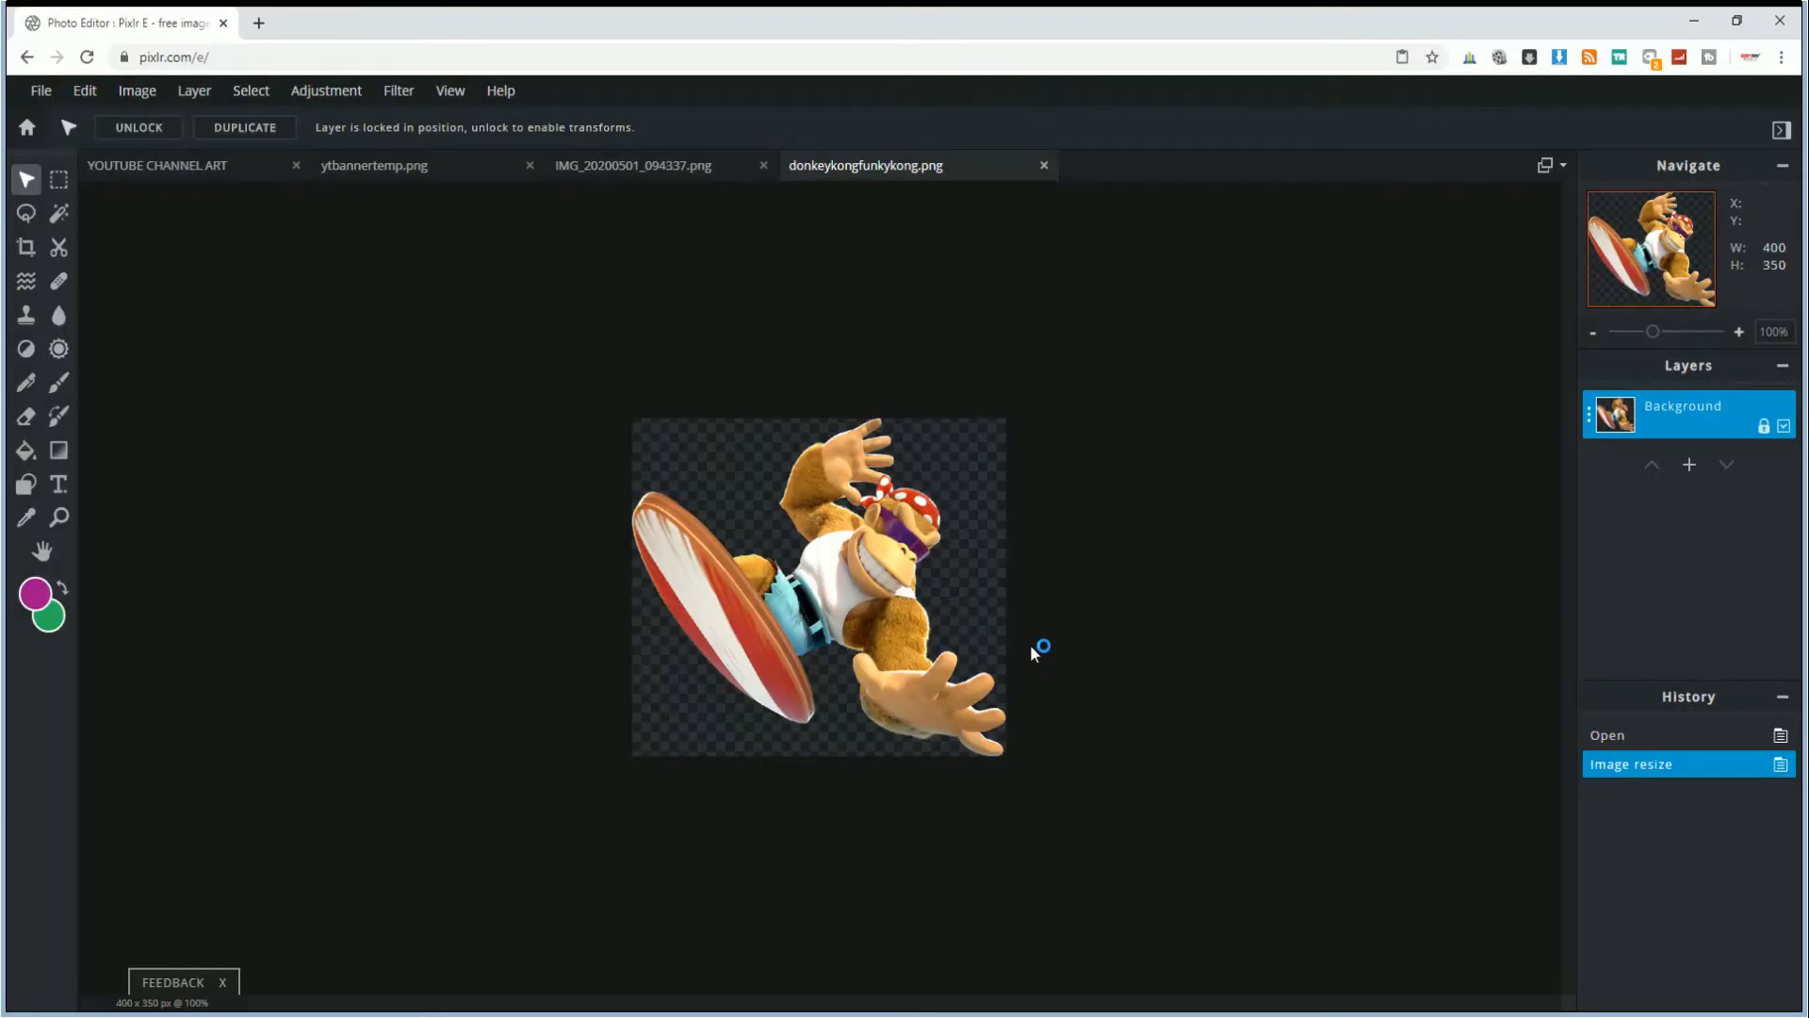
- Select the whole resized character with a rectangular marquee and cut it out of its image
click(60, 180)
drag(594, 371, 1124, 845)
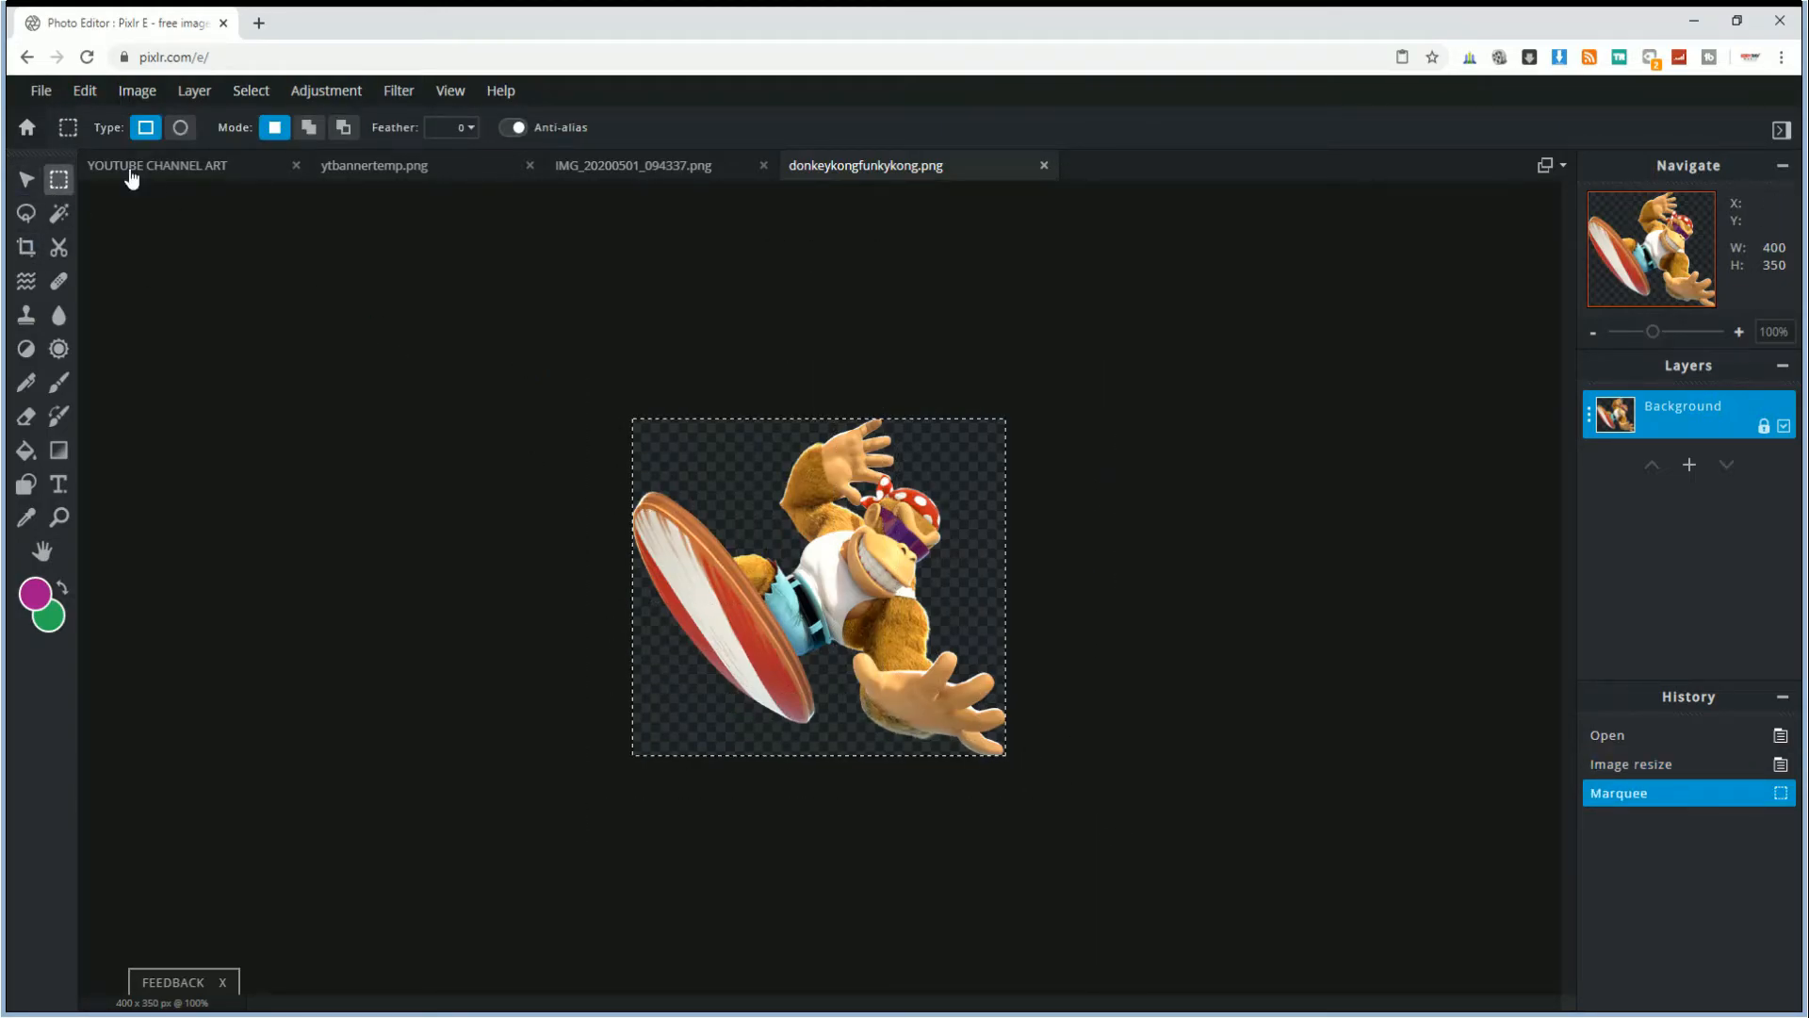
click(84, 90)
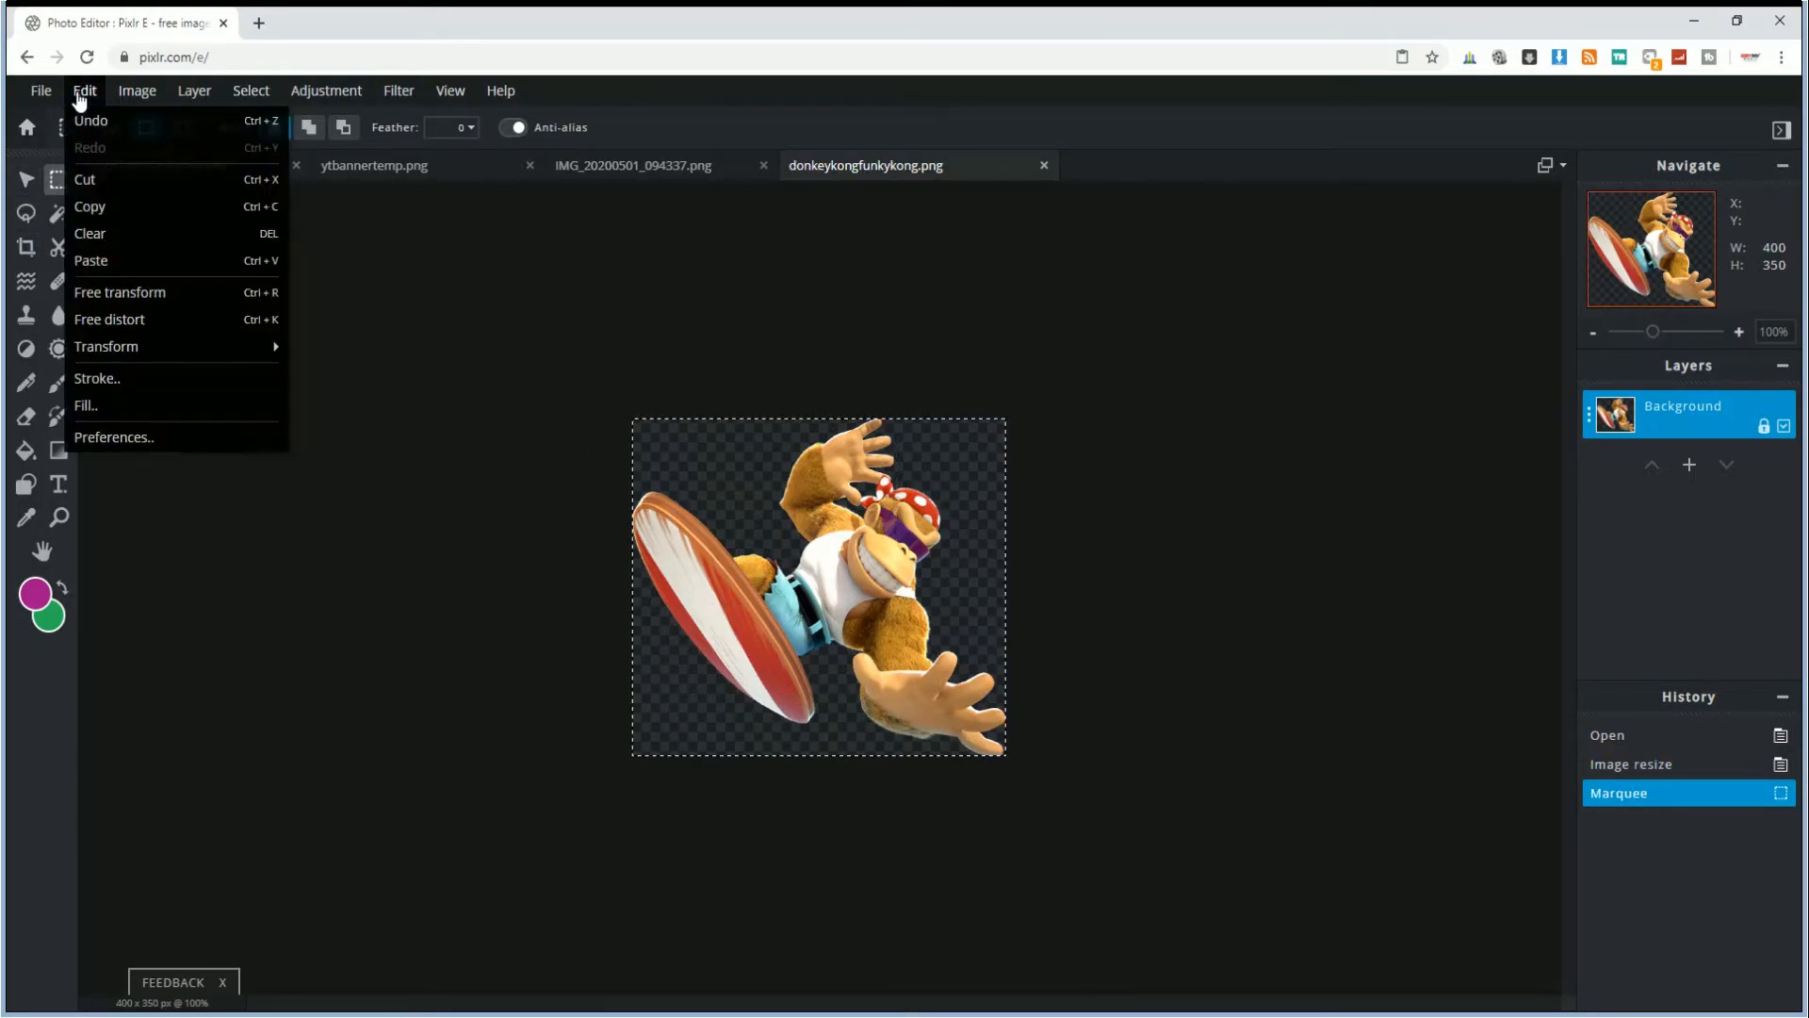
click(112, 188)
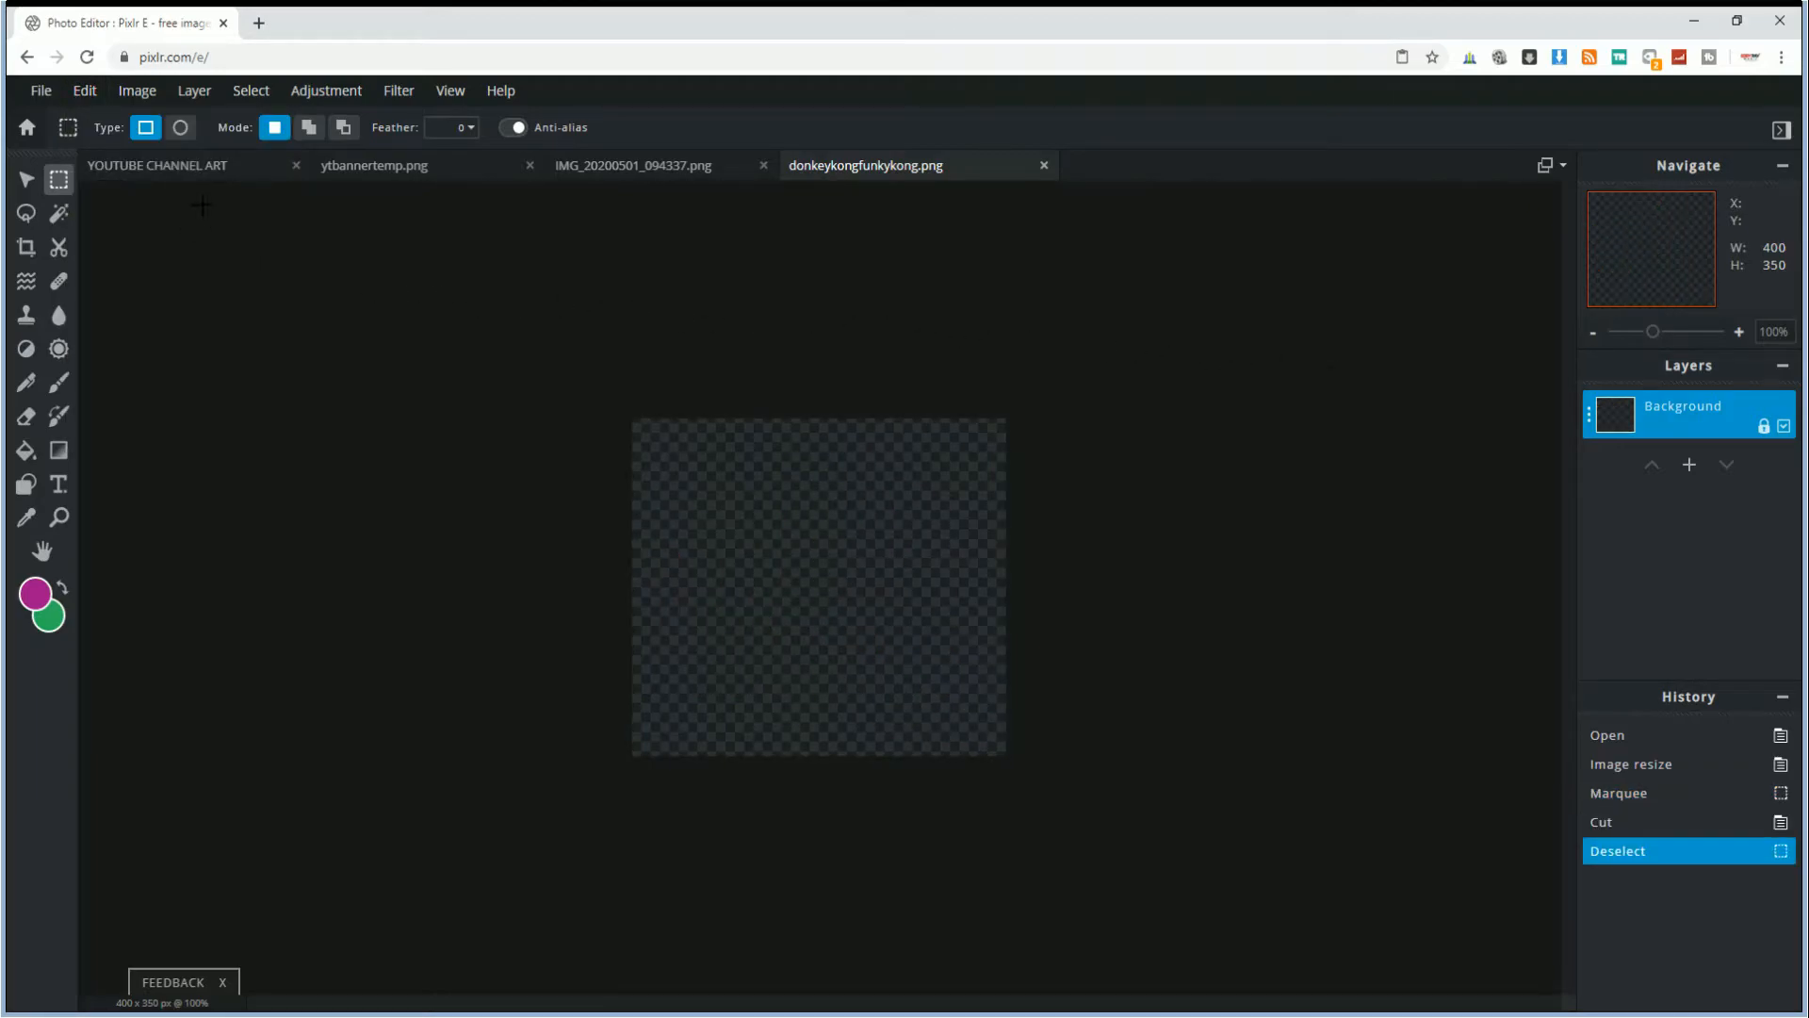
- Paste the character into the YOUTUBE CHANNEL ART document and move it to about Left 1457, Top 580, below the title's right half
click(171, 167)
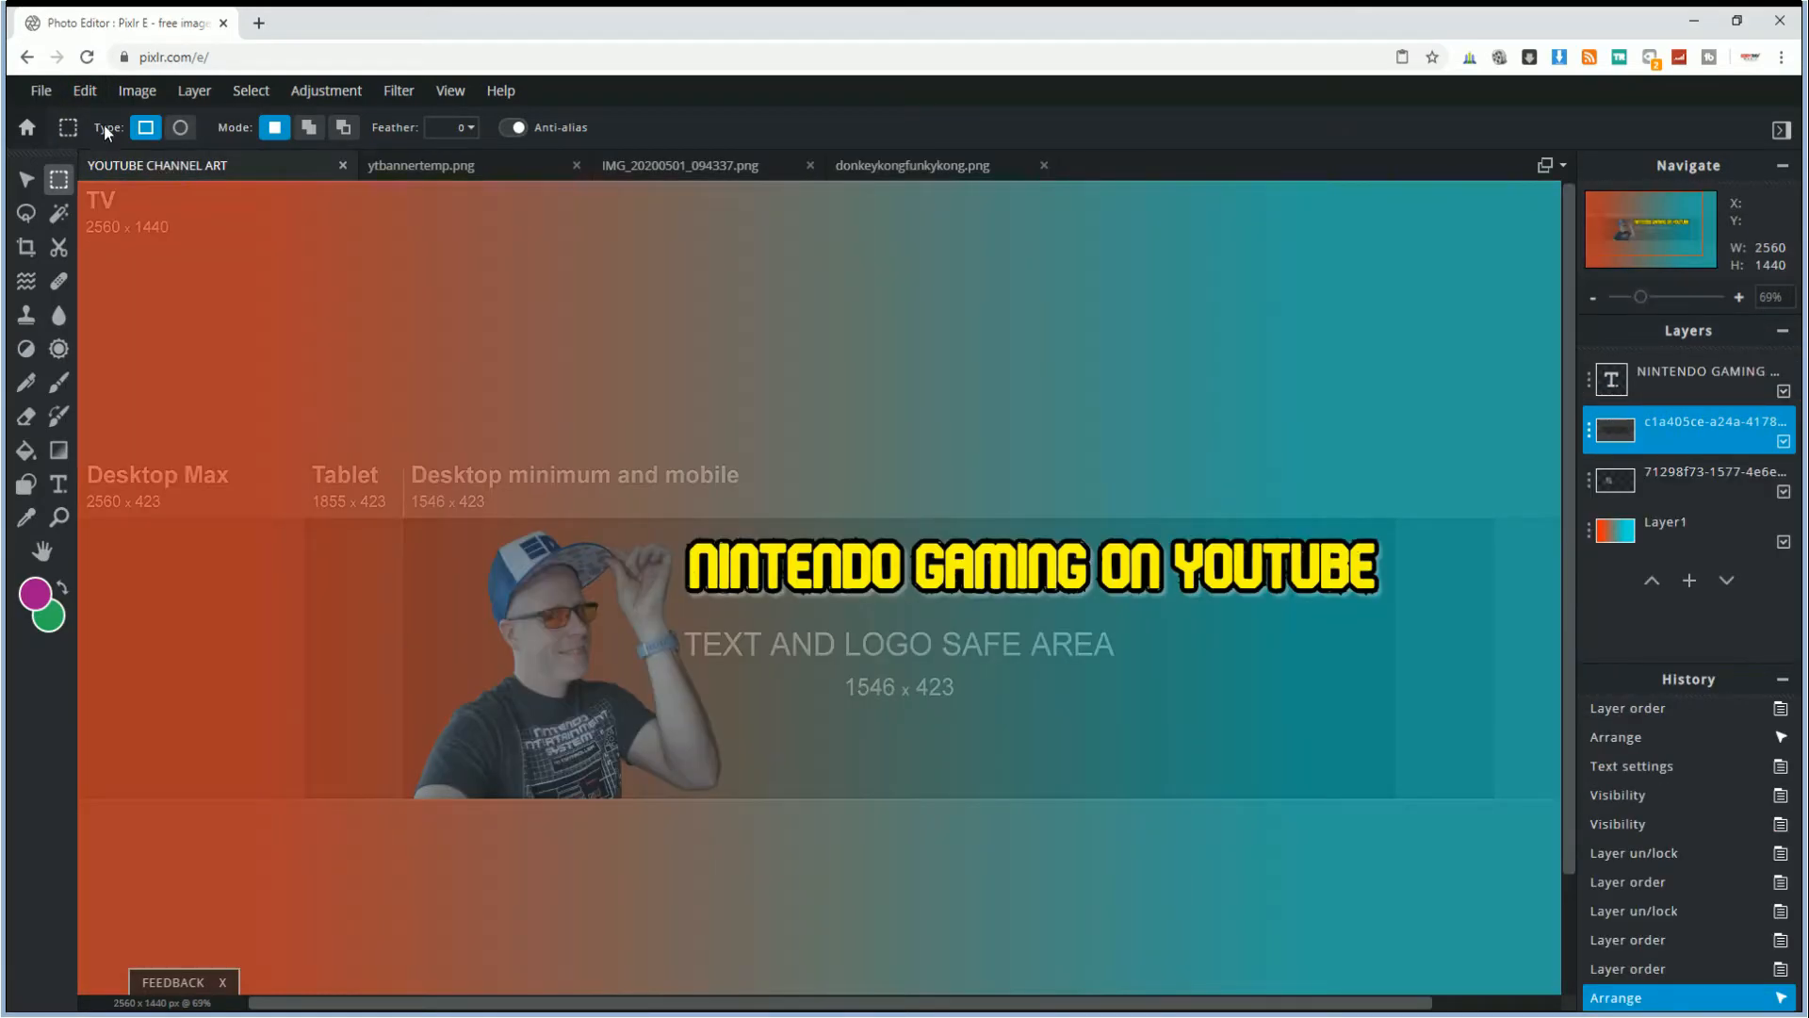
click(85, 90)
click(95, 258)
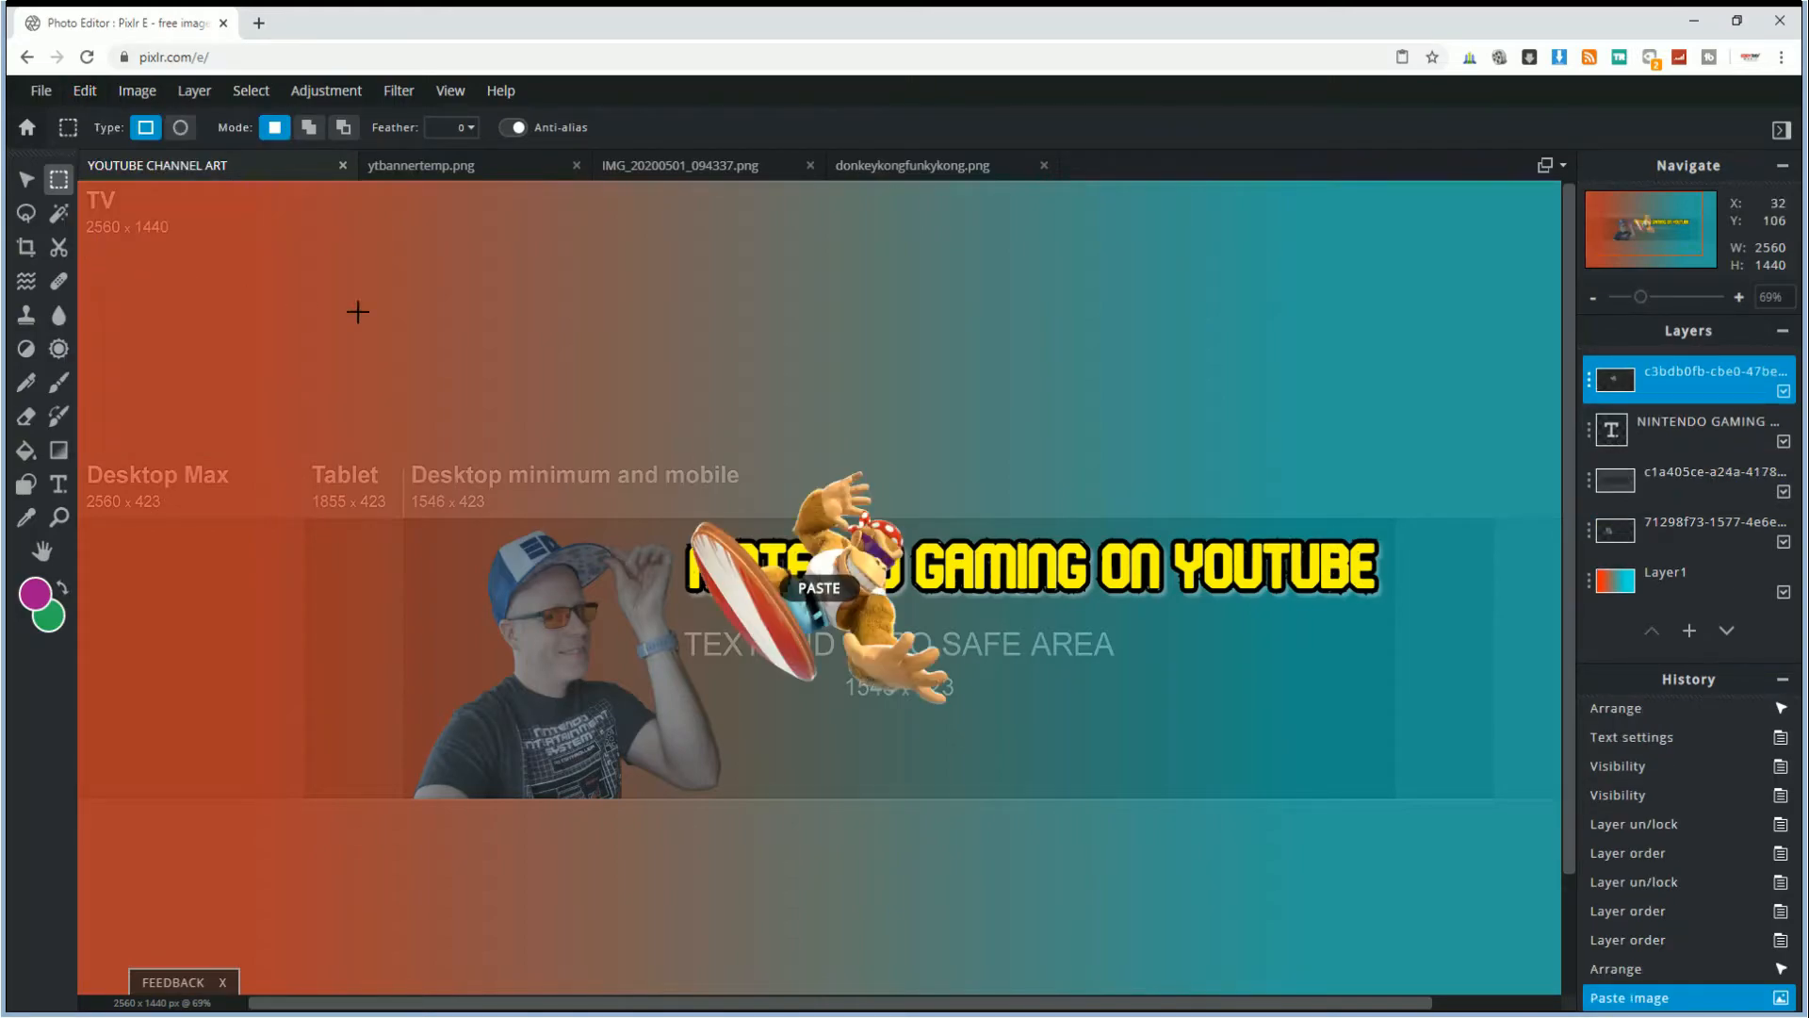
click(26, 179)
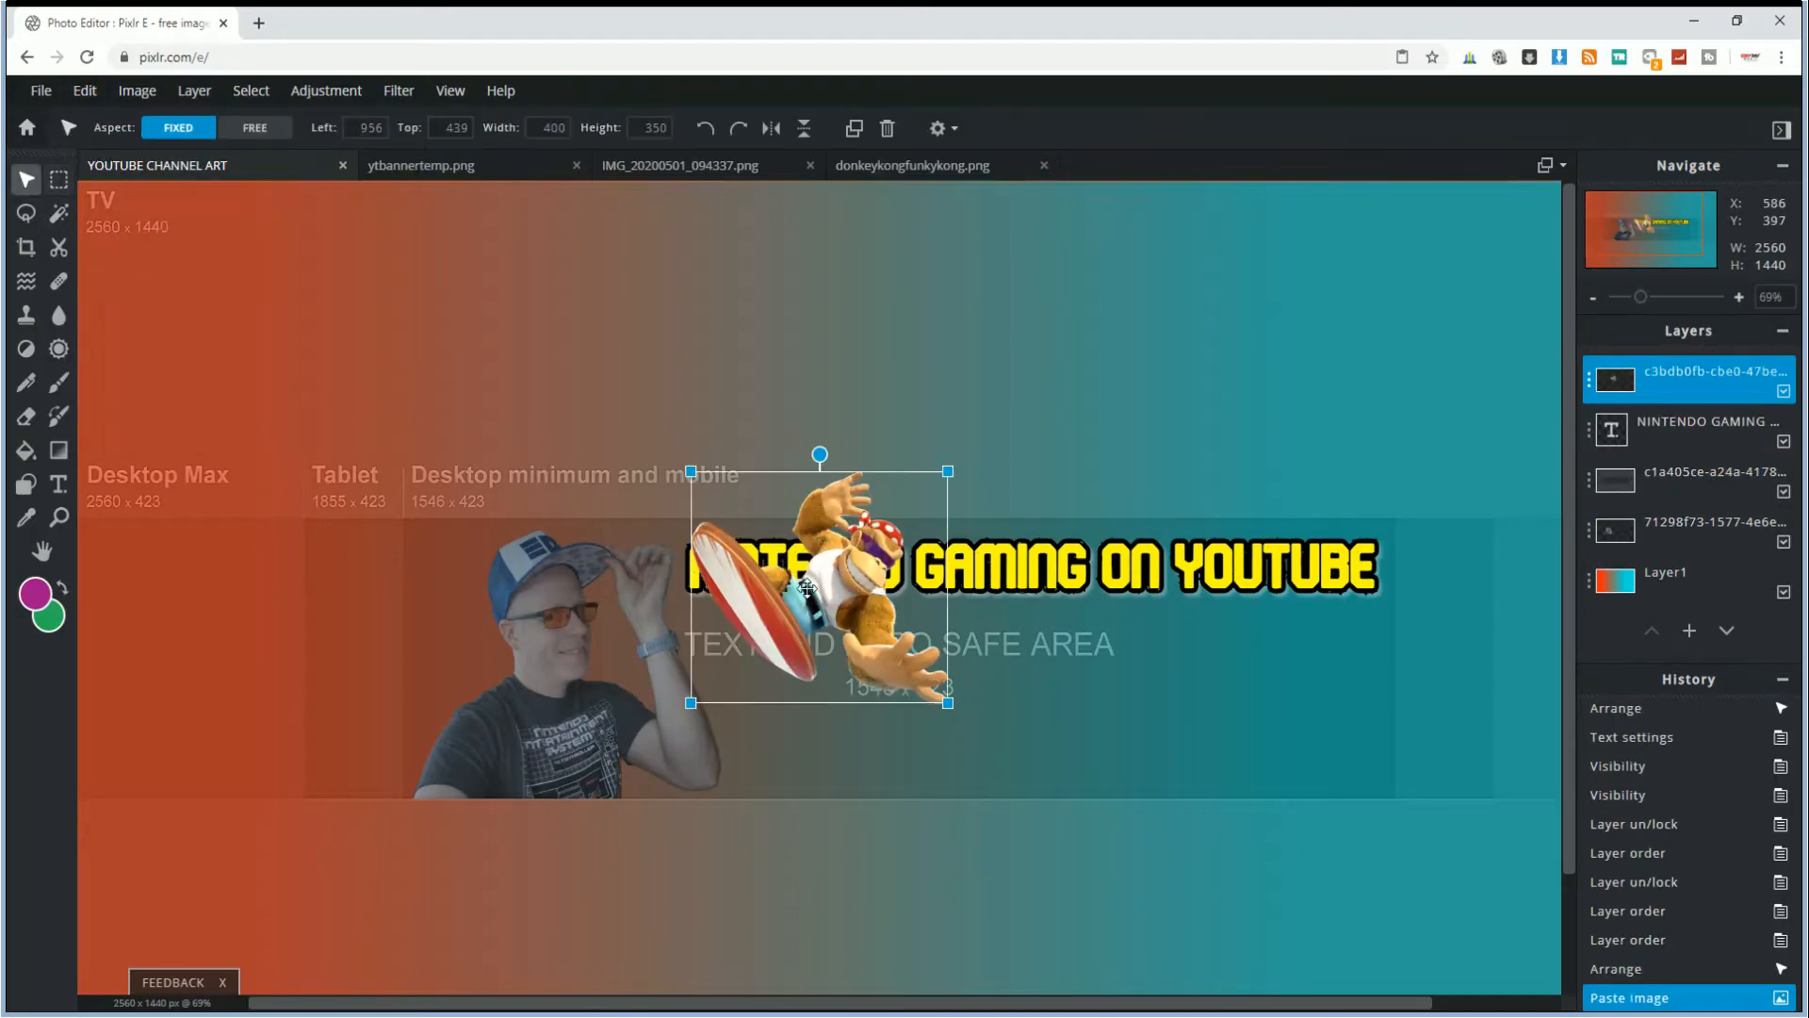
drag(840, 586, 1164, 677)
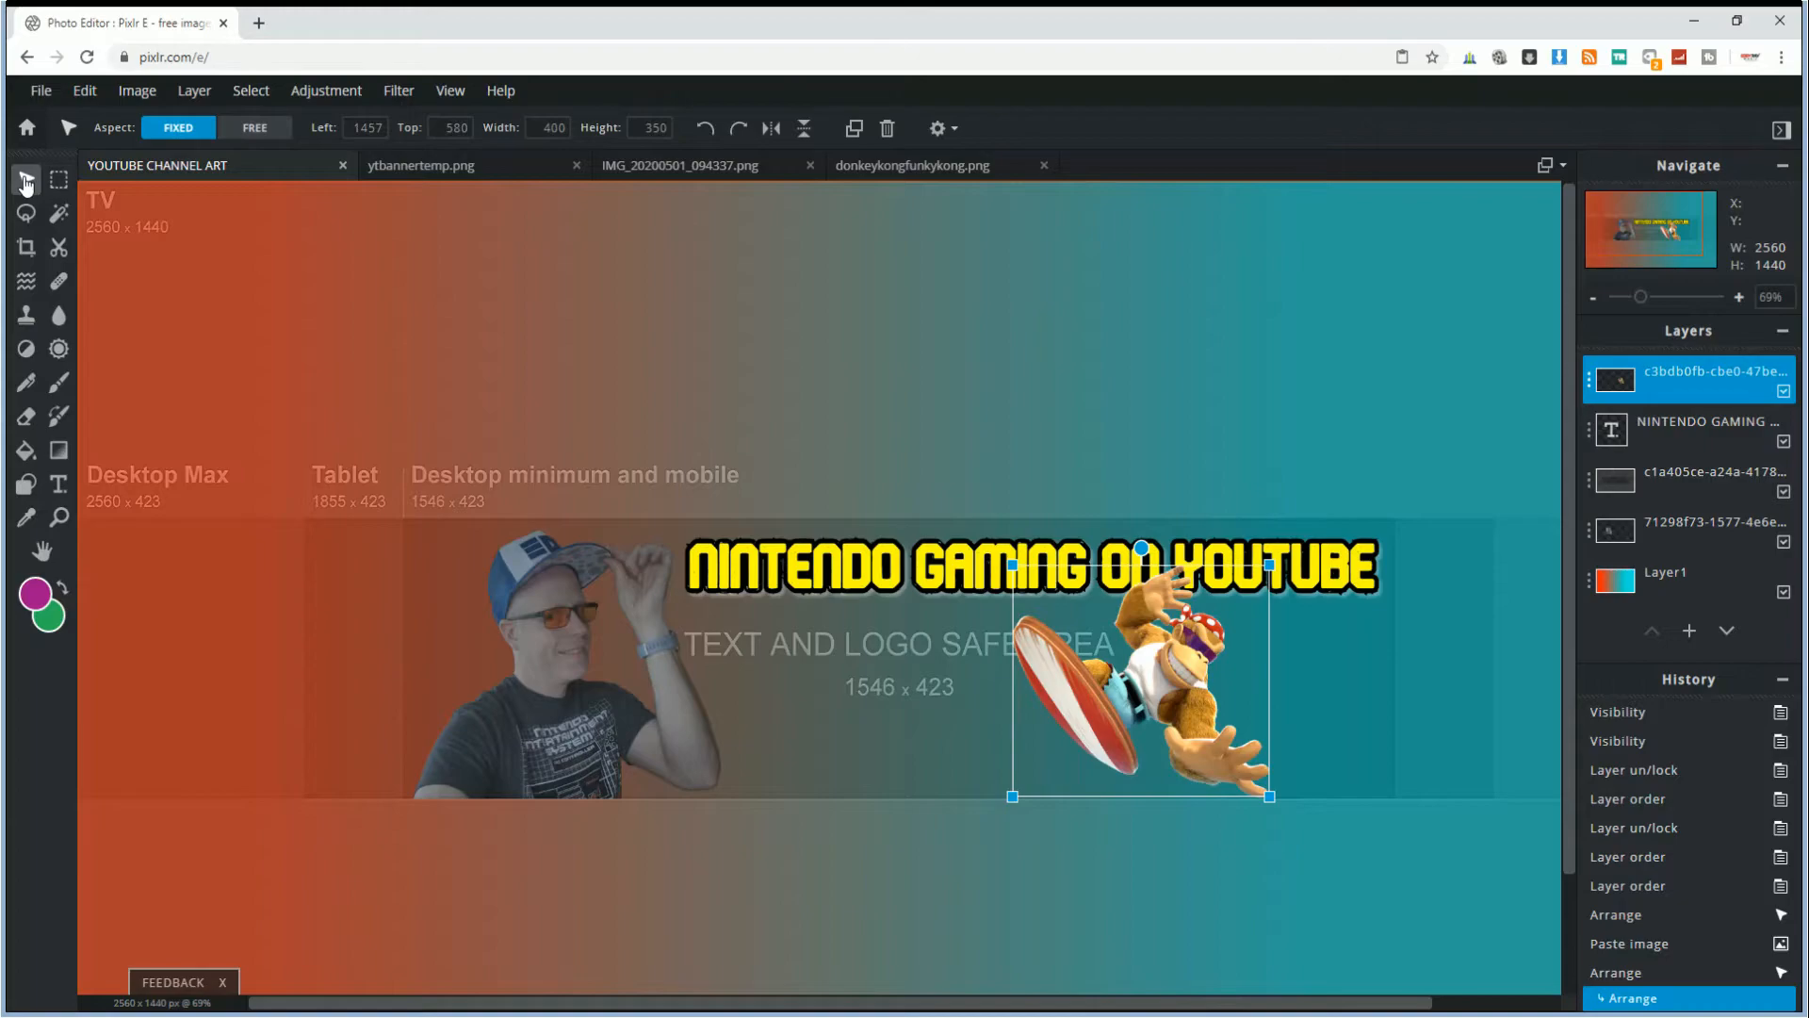
- Rename the portrait's layer as "headshot photo"
click(59, 179)
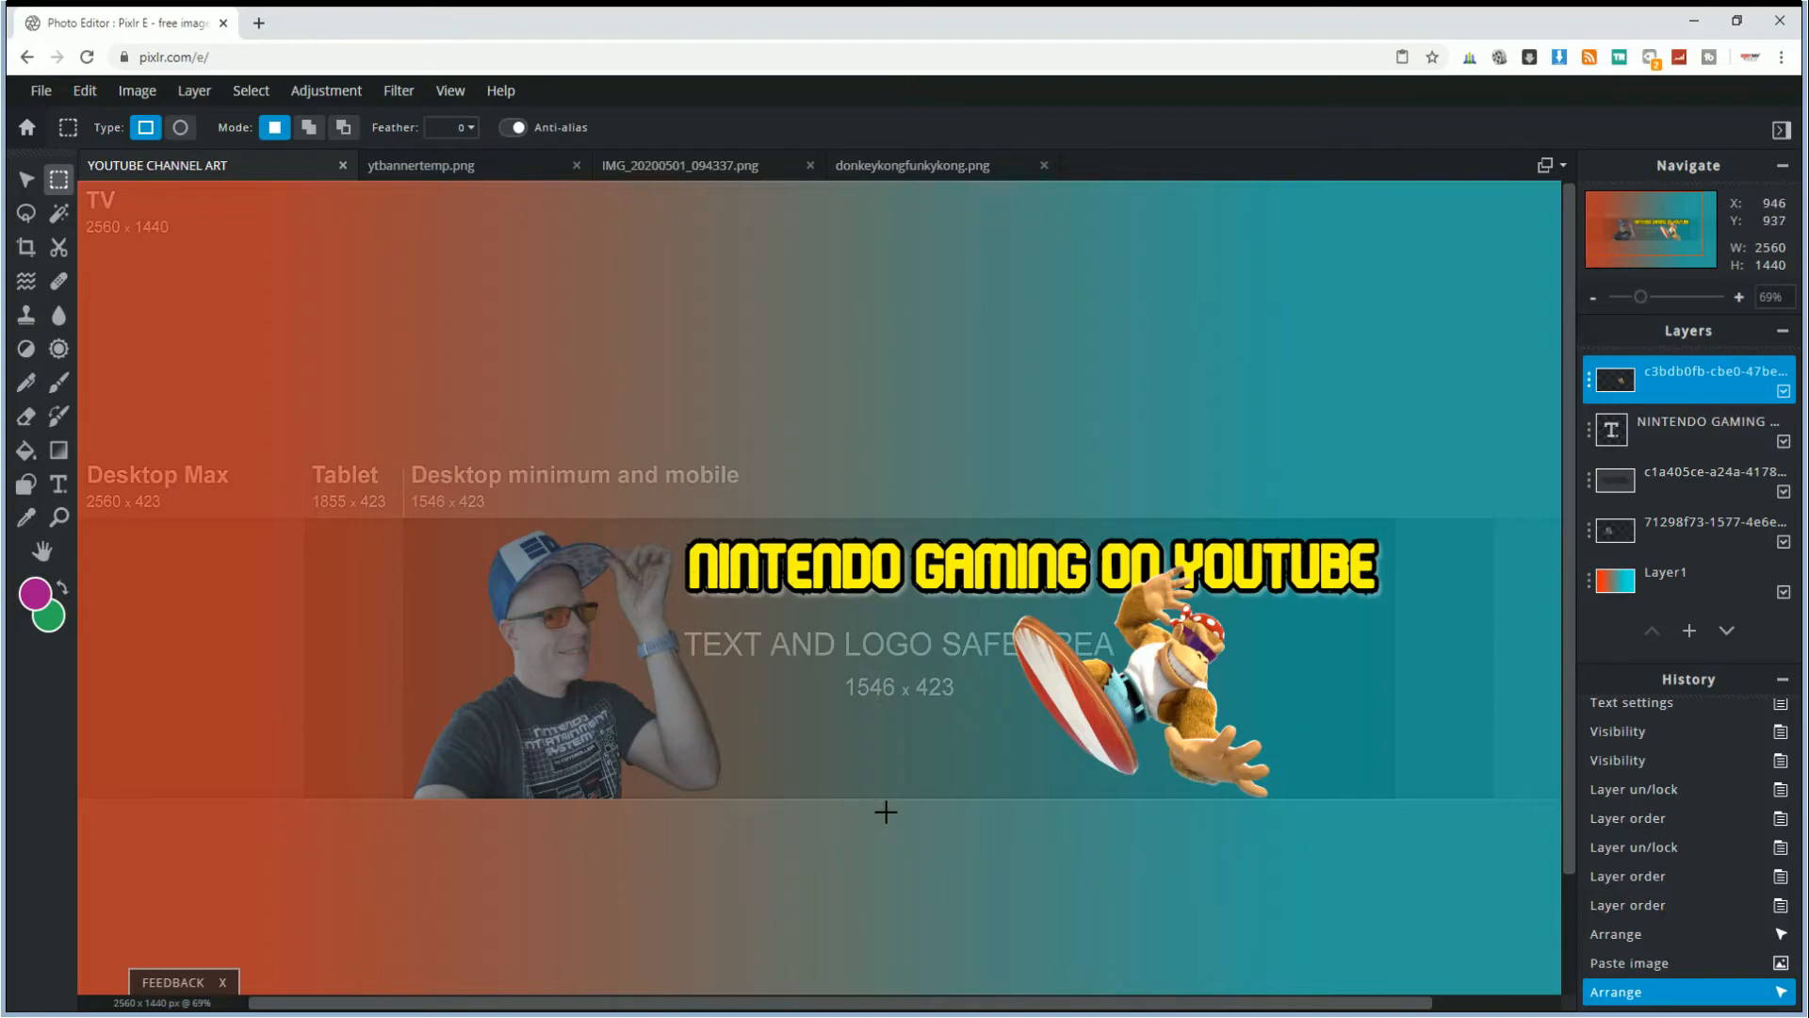
click(1632, 533)
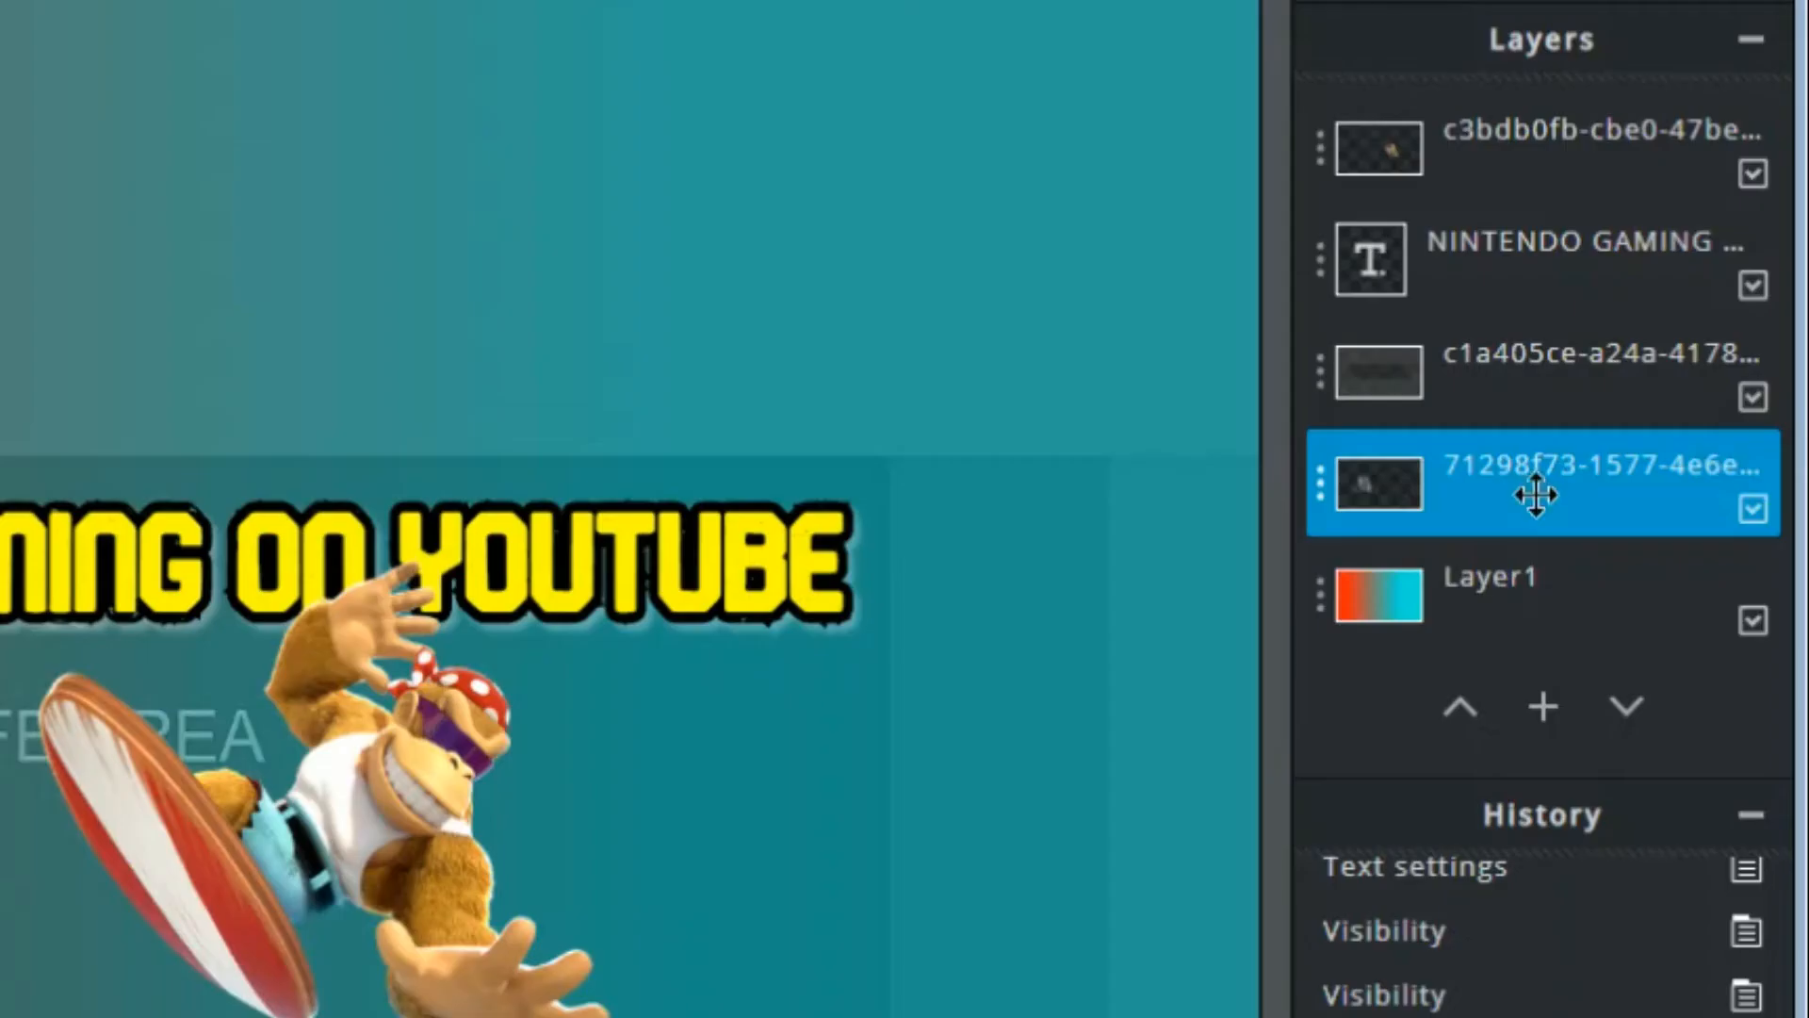
double_click(1688, 529)
click(1396, 391)
drag(891, 169, 1346, 173)
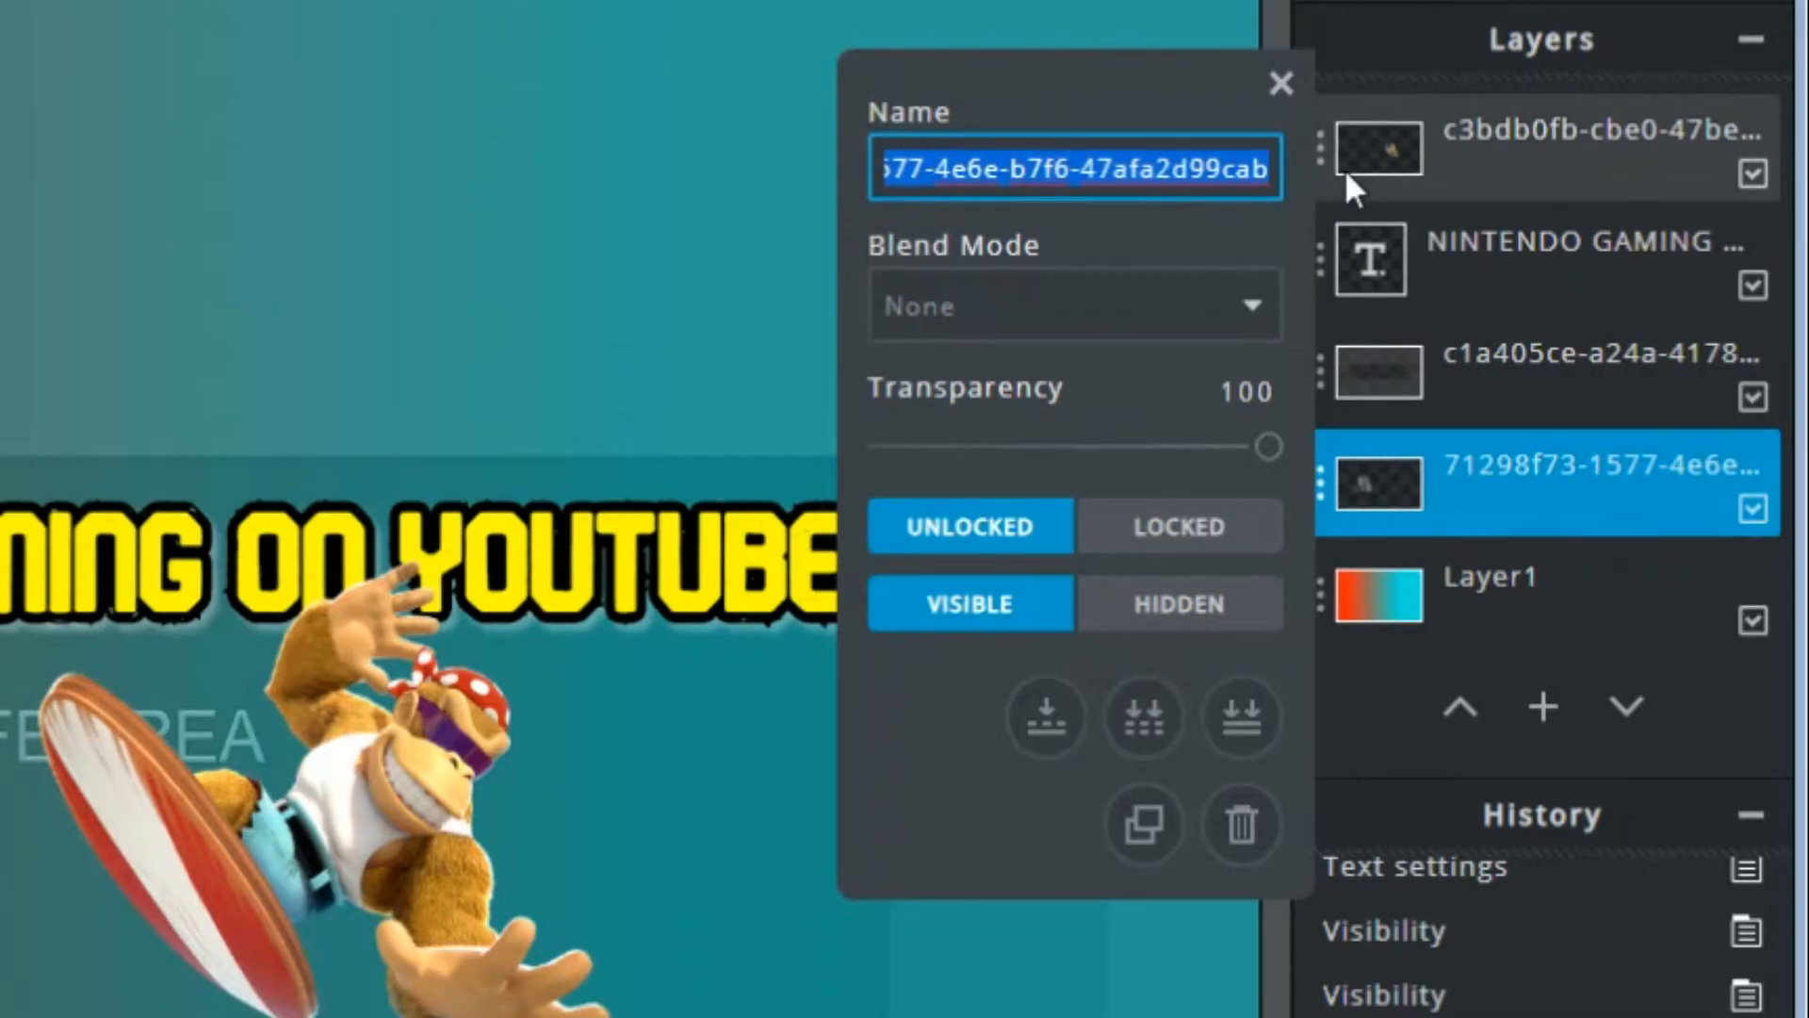
text(headshot photo)
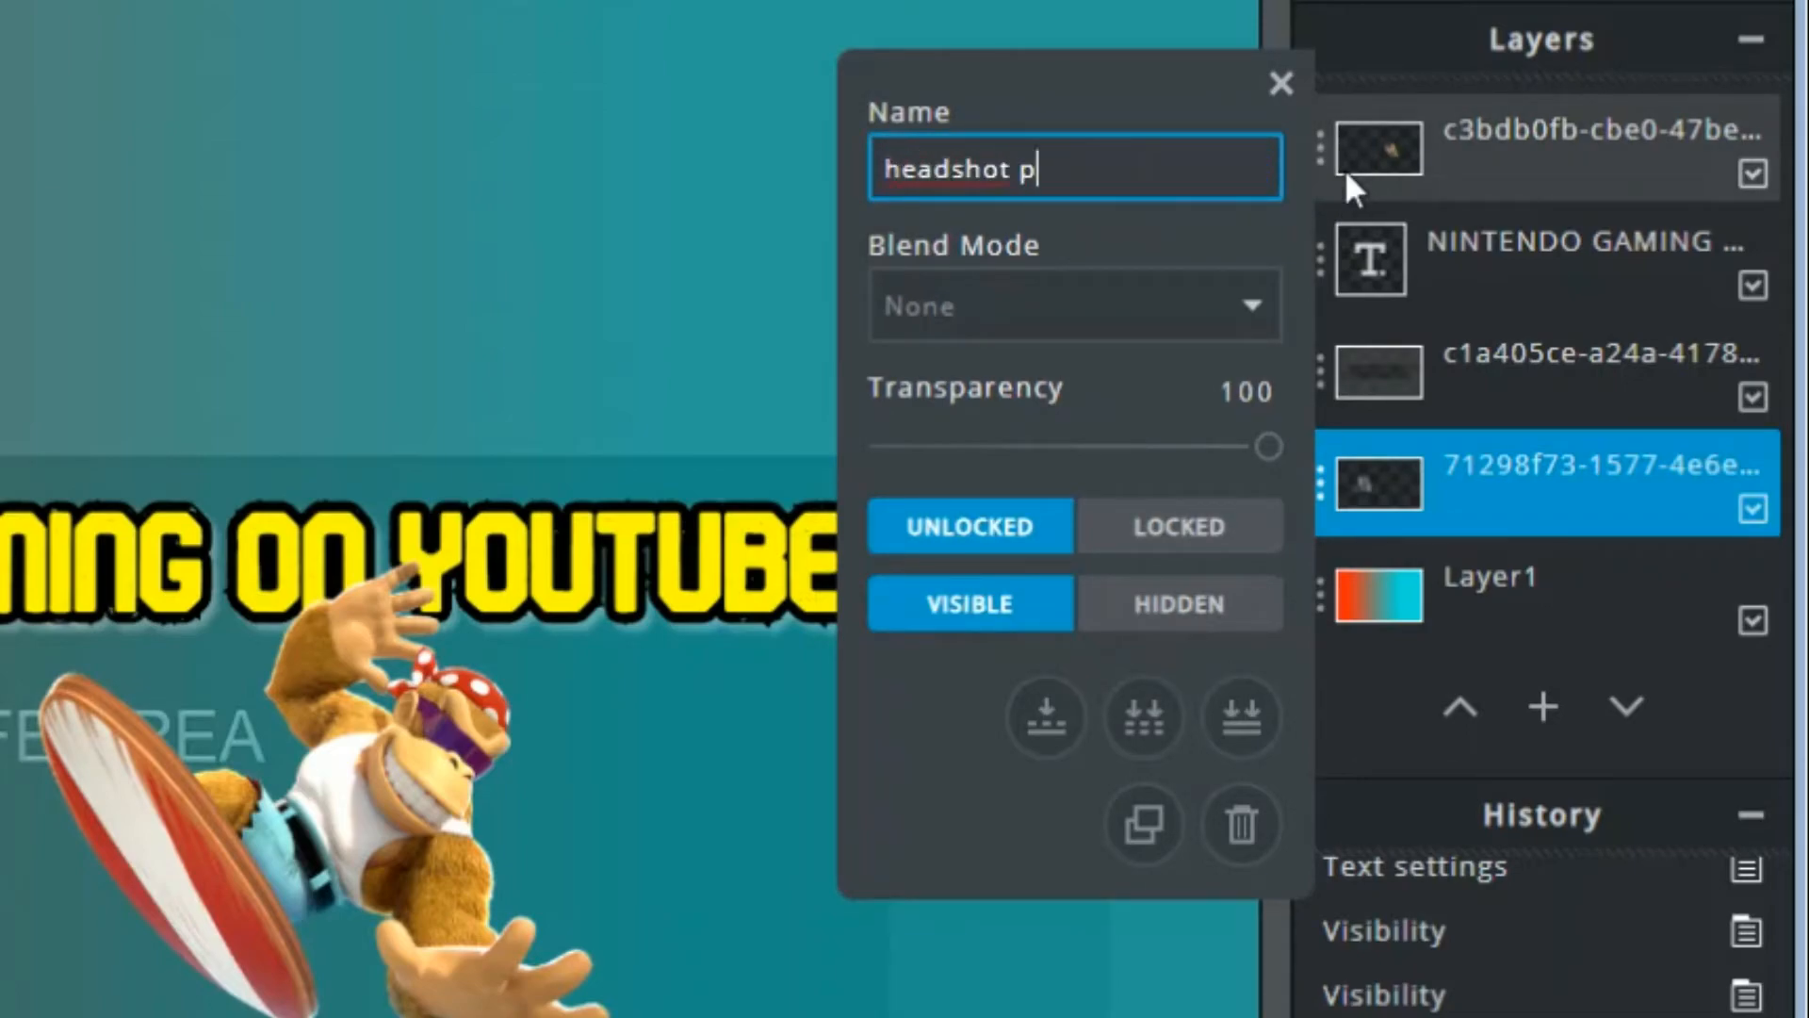
- Finish renaming the headshot photo layer and add a black outline of size 7 at 100% opacity around the portrait
click(662, 21)
click(1280, 83)
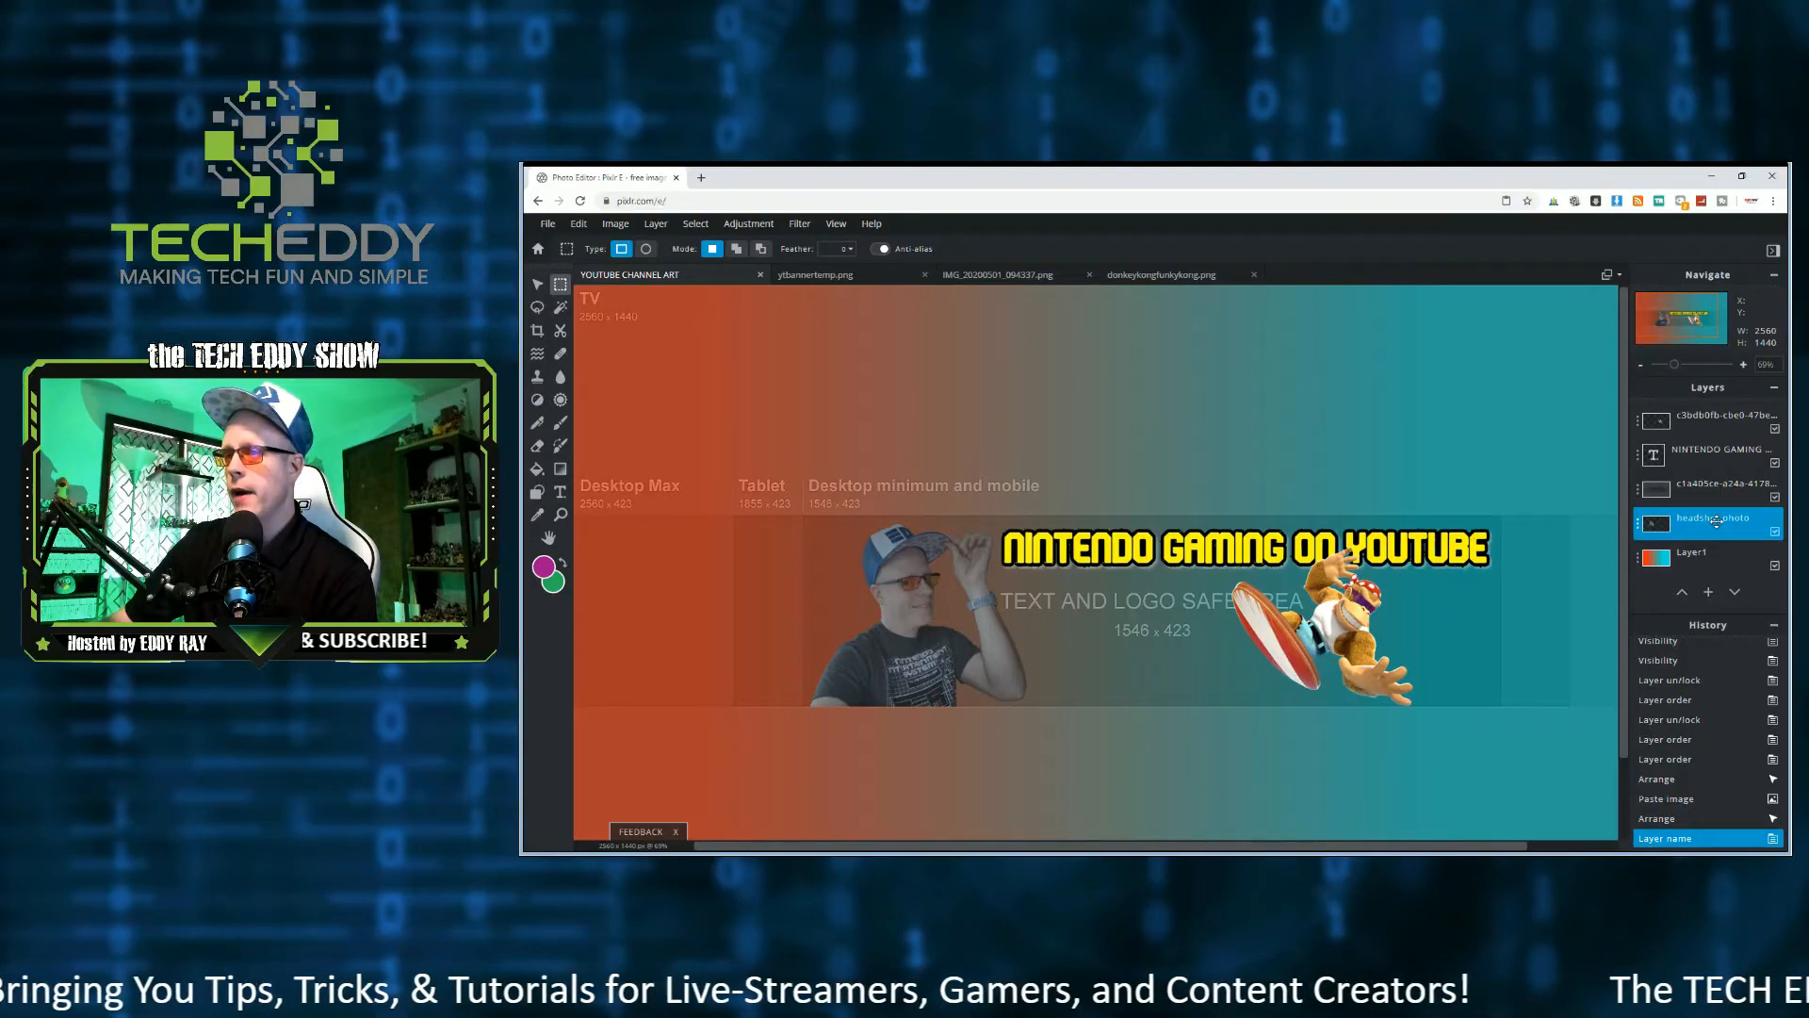
click(798, 227)
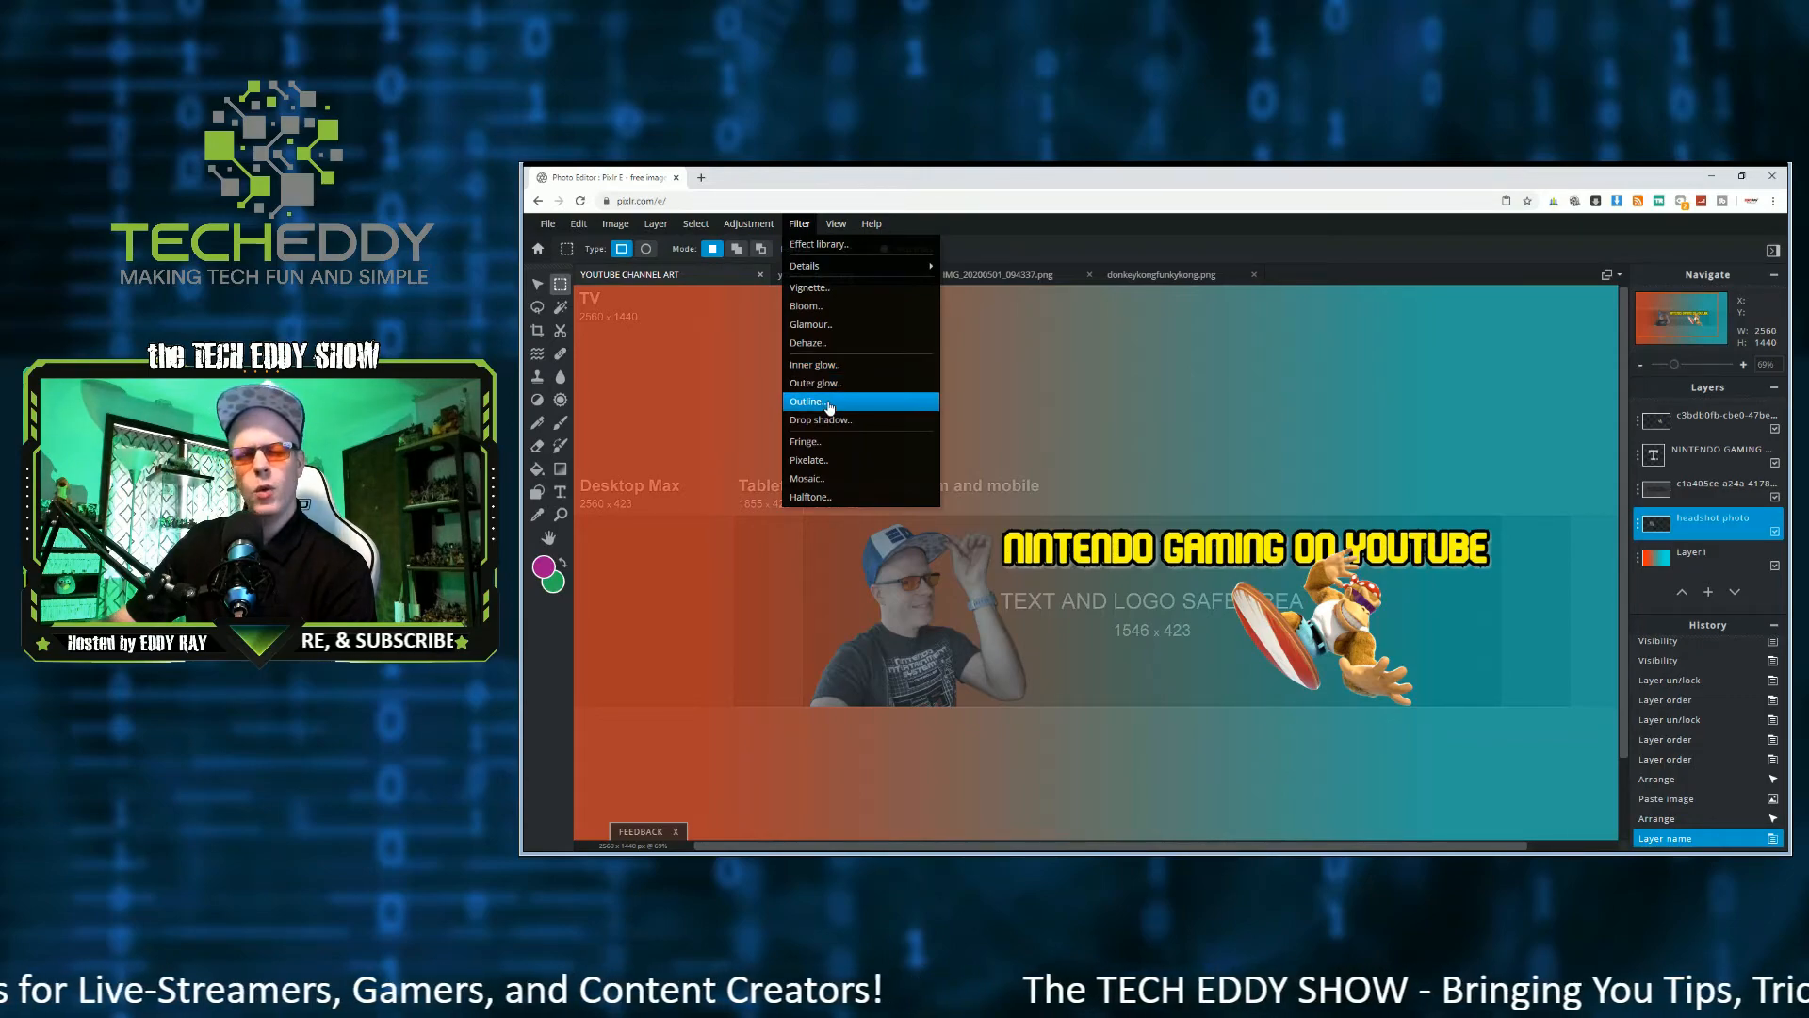
click(809, 401)
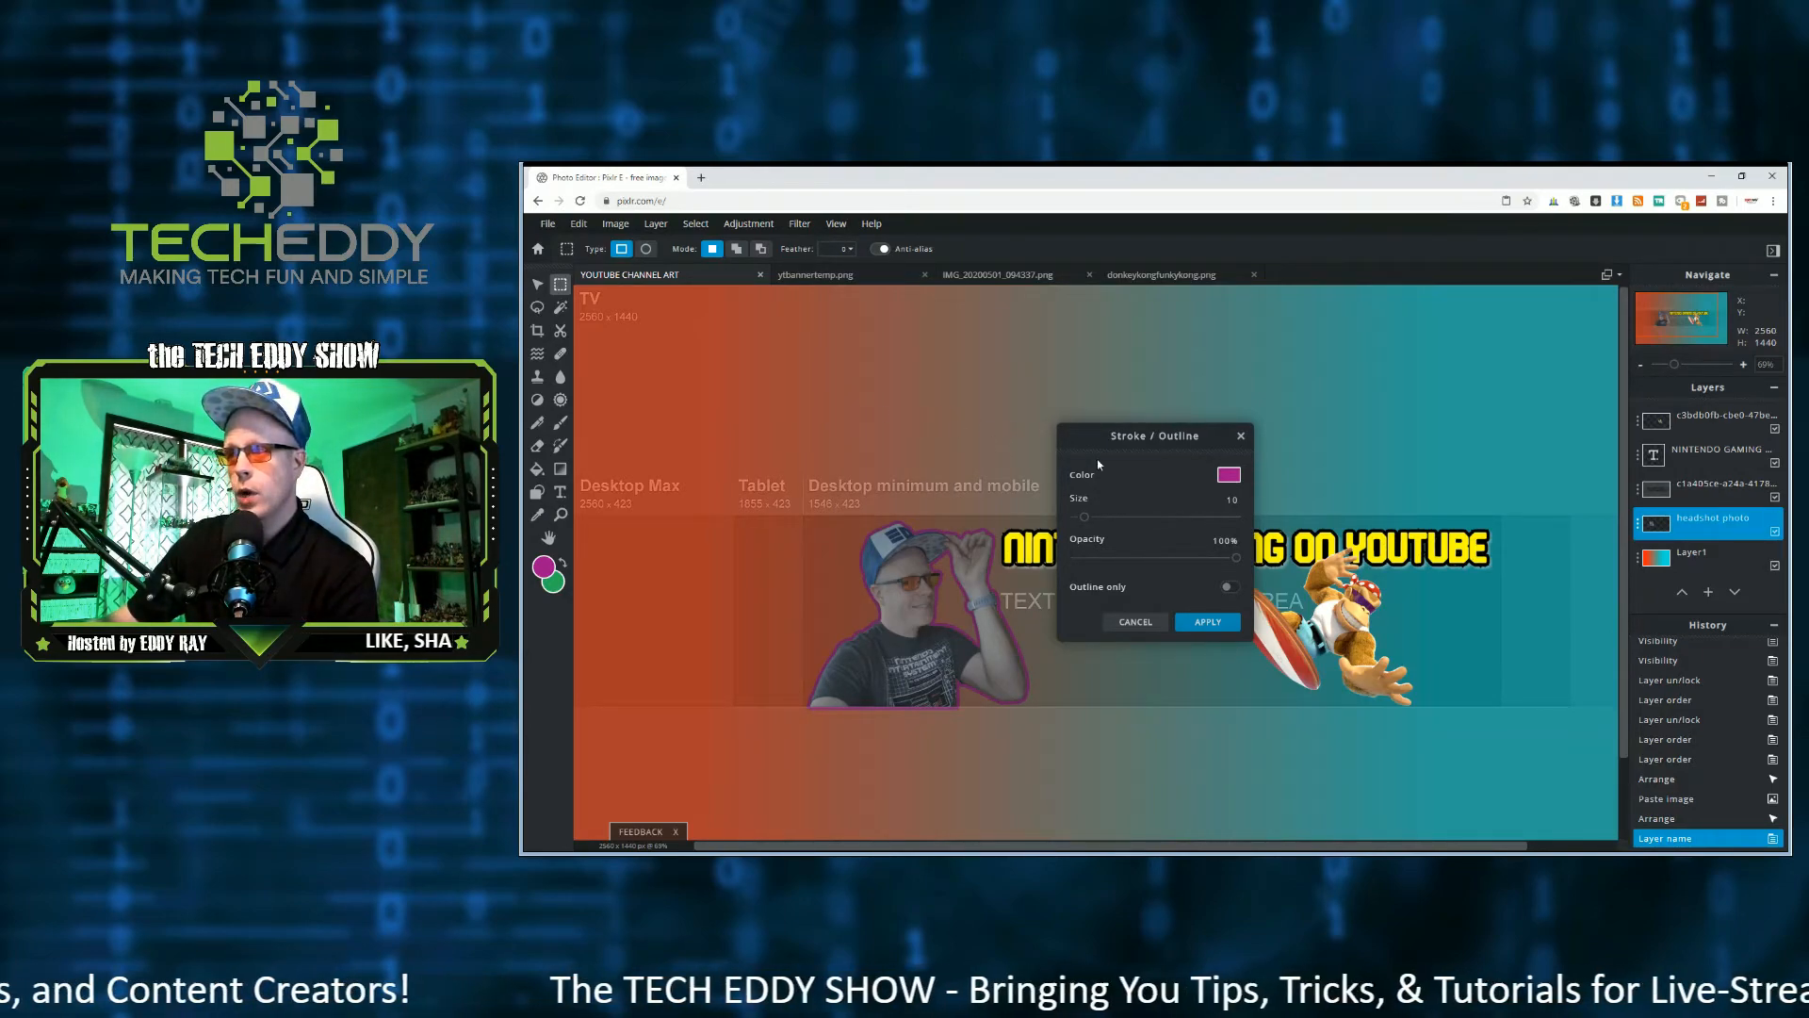
click(1228, 476)
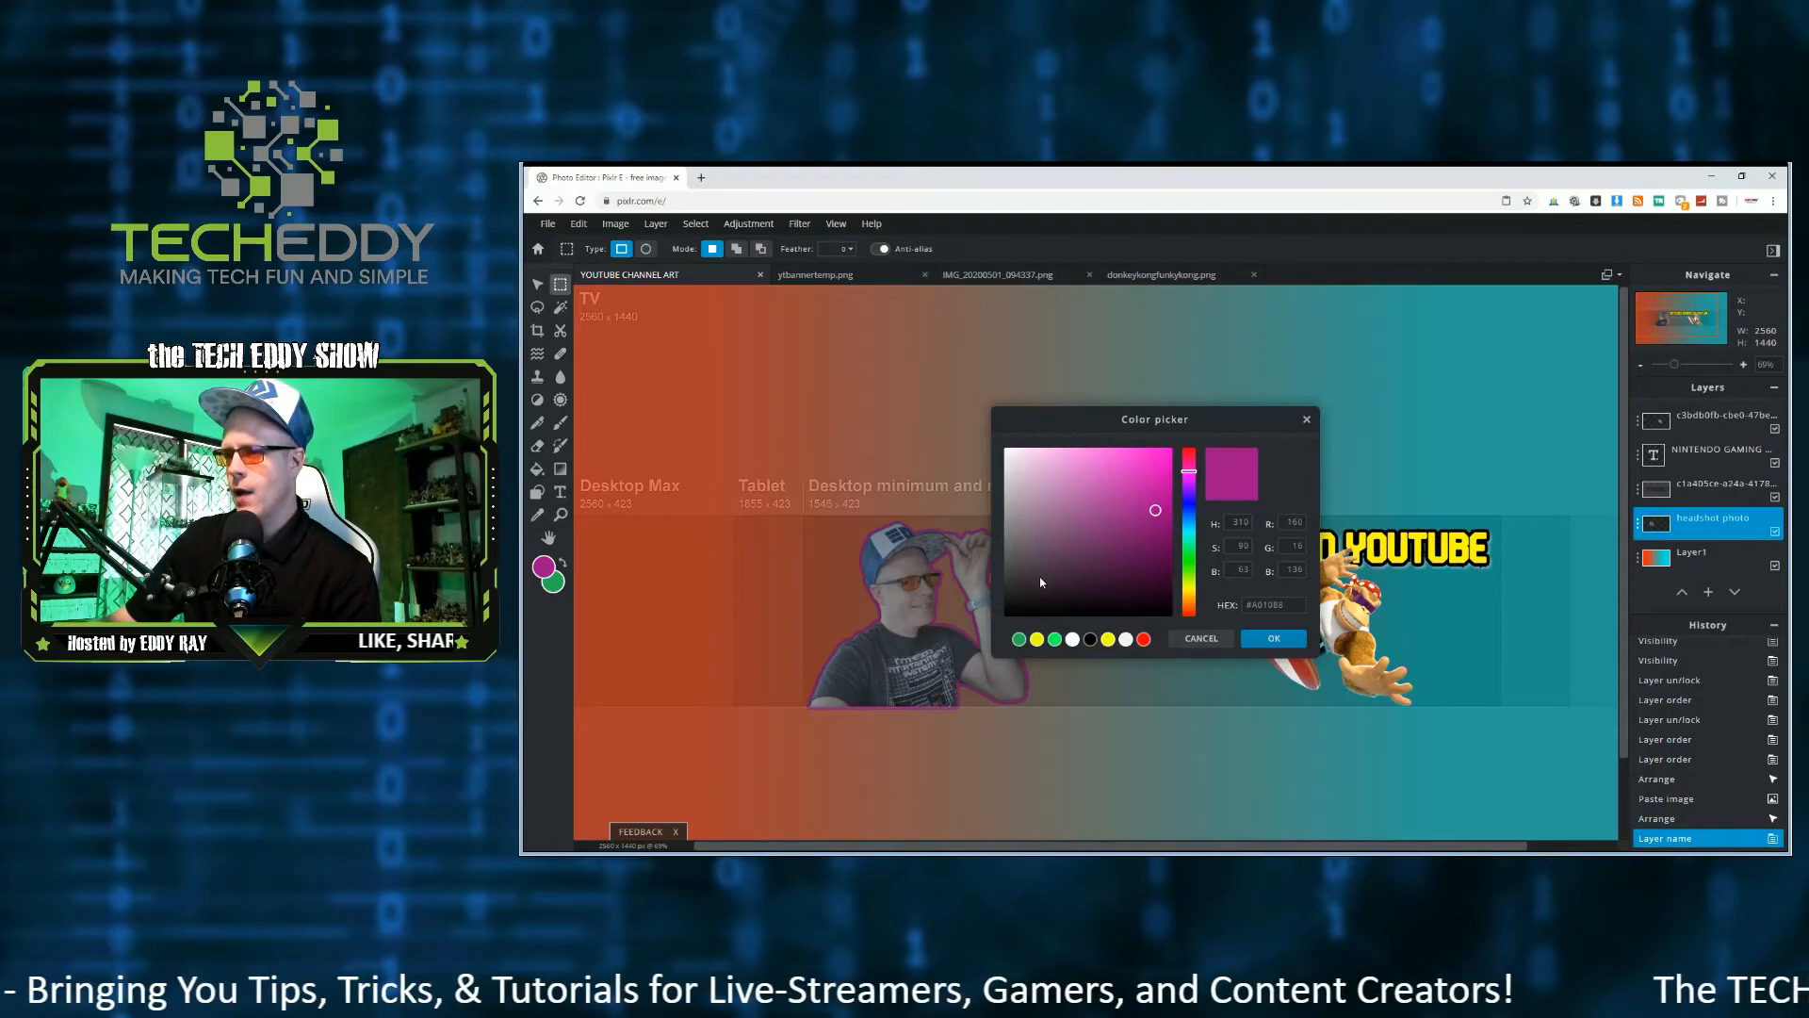
mouse_move(1040, 583)
mouse_down()
mouse_move(987, 419)
mouse_move(1029, 579)
mouse_move(998, 622)
mouse_up()
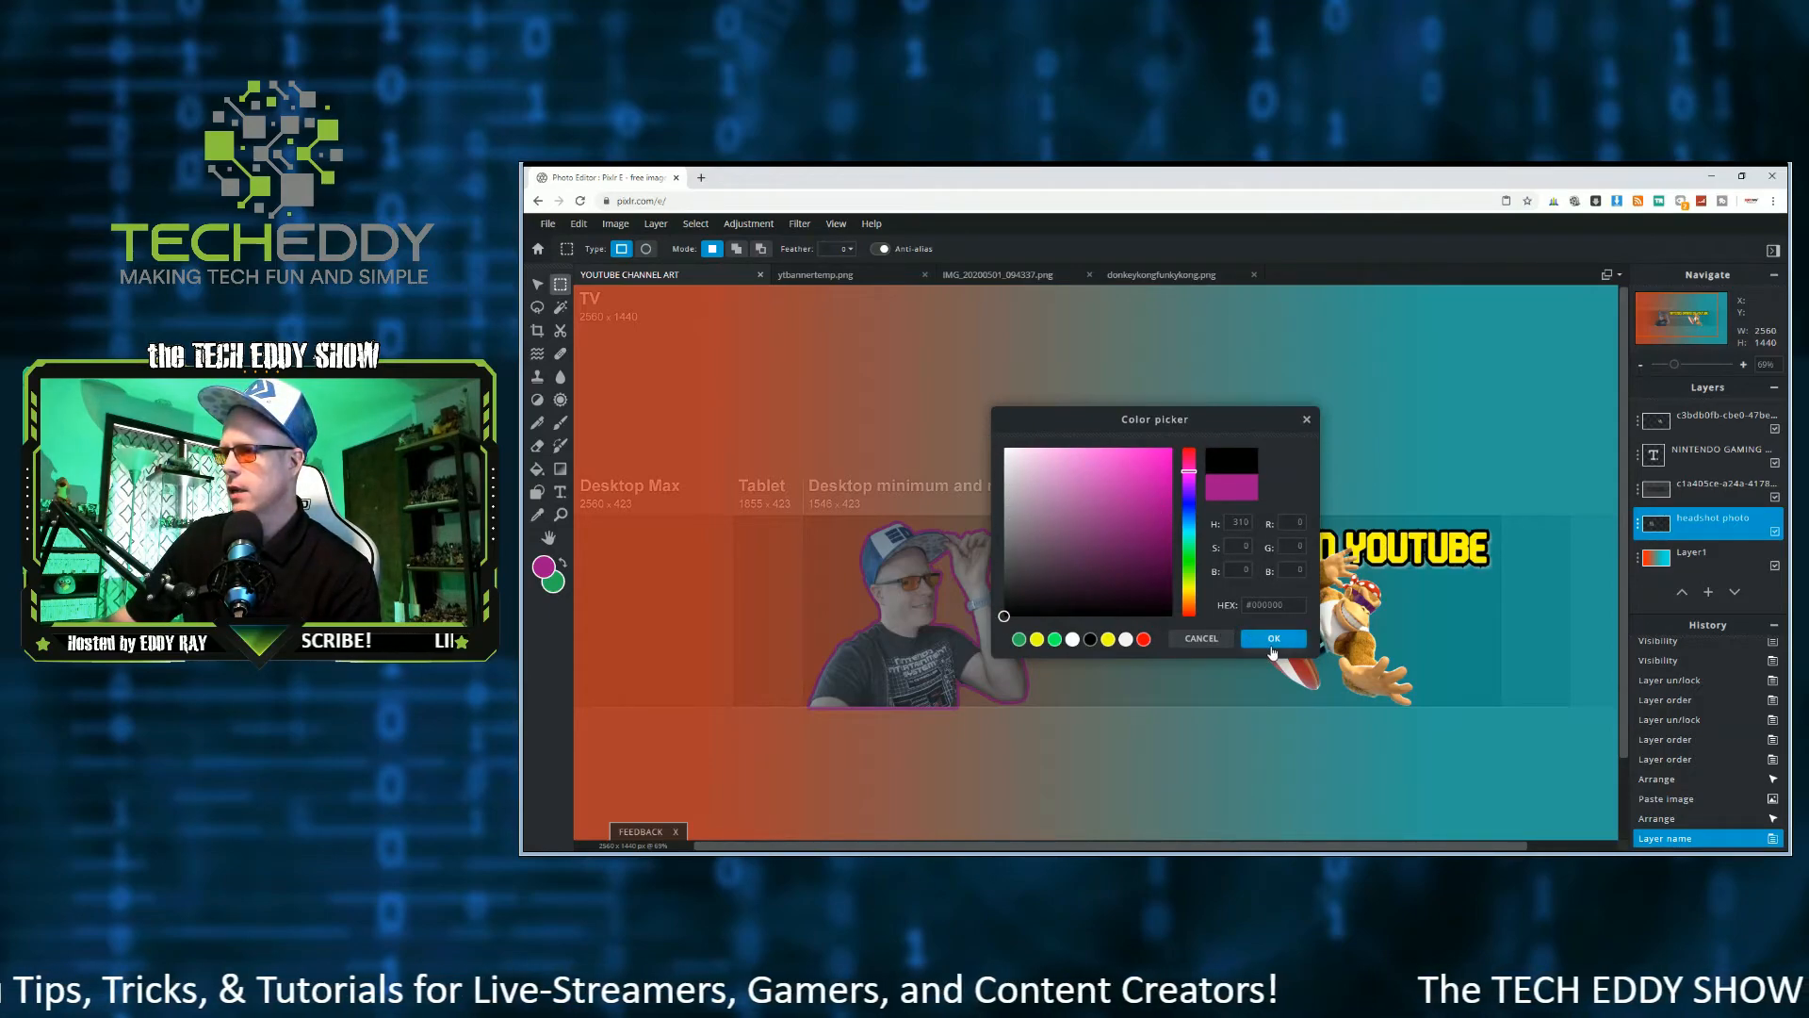
click(1273, 641)
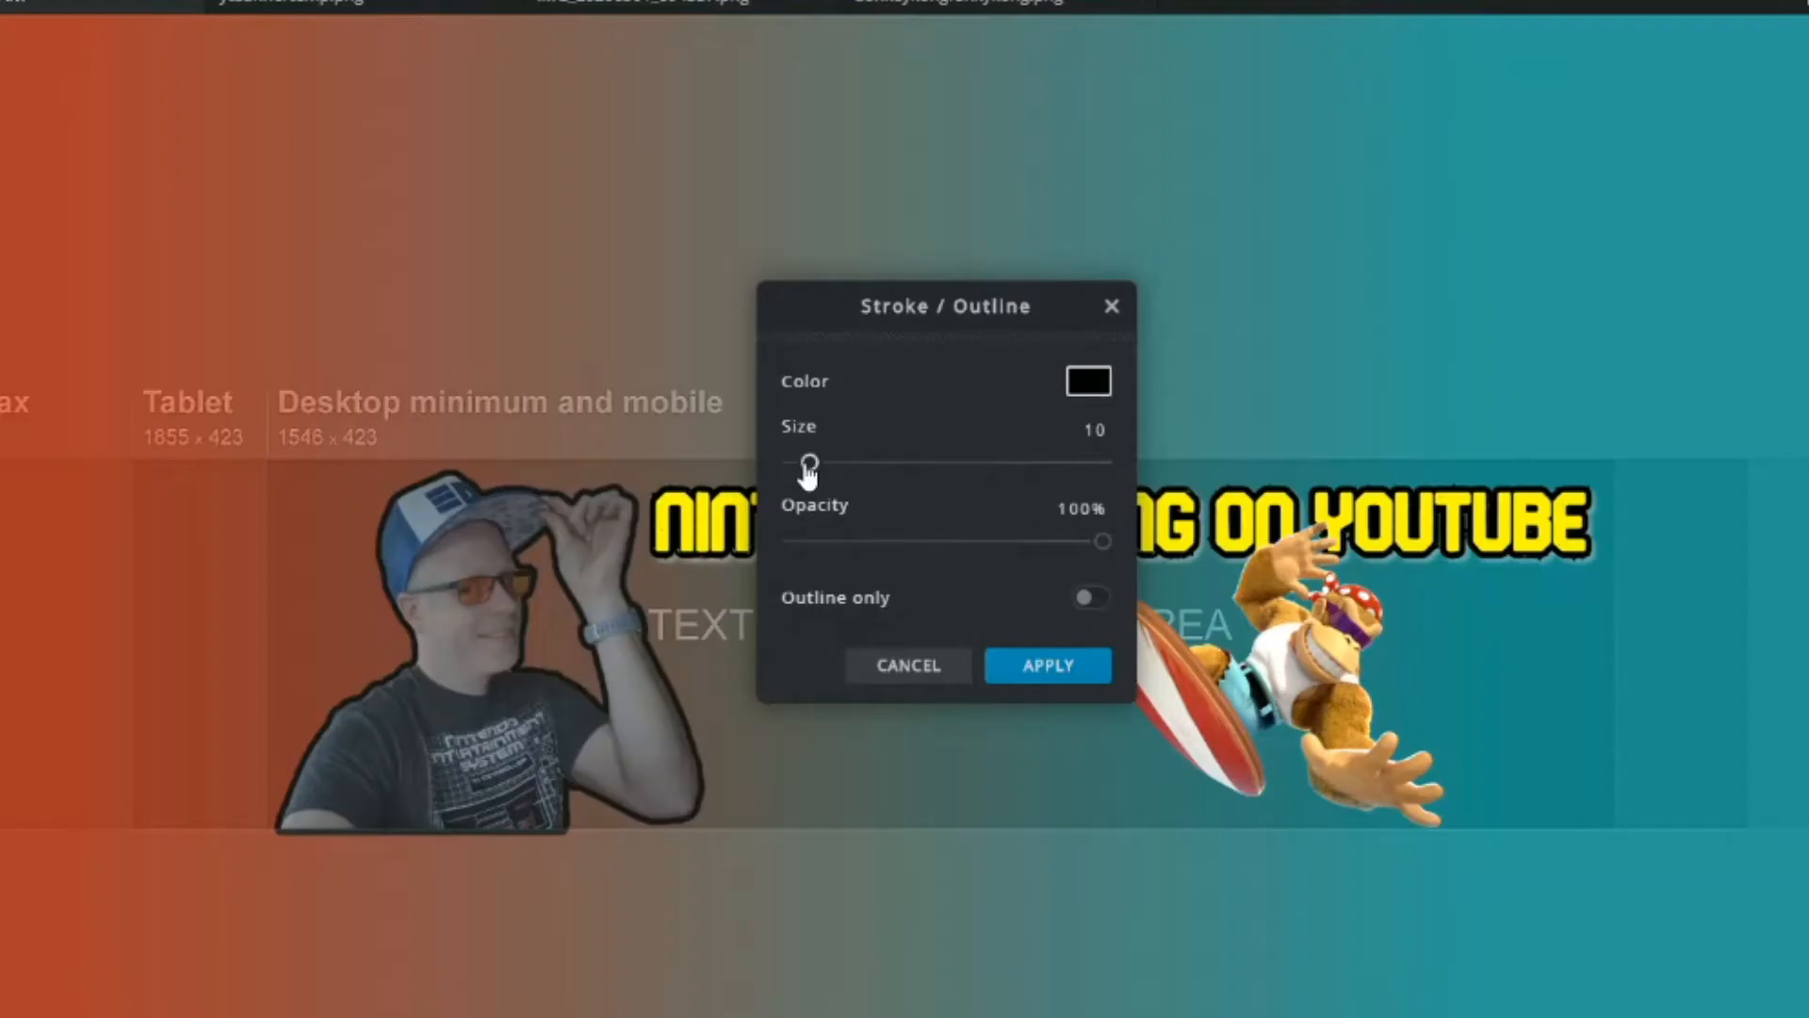
drag(1084, 519, 1080, 522)
drag(796, 465, 806, 473)
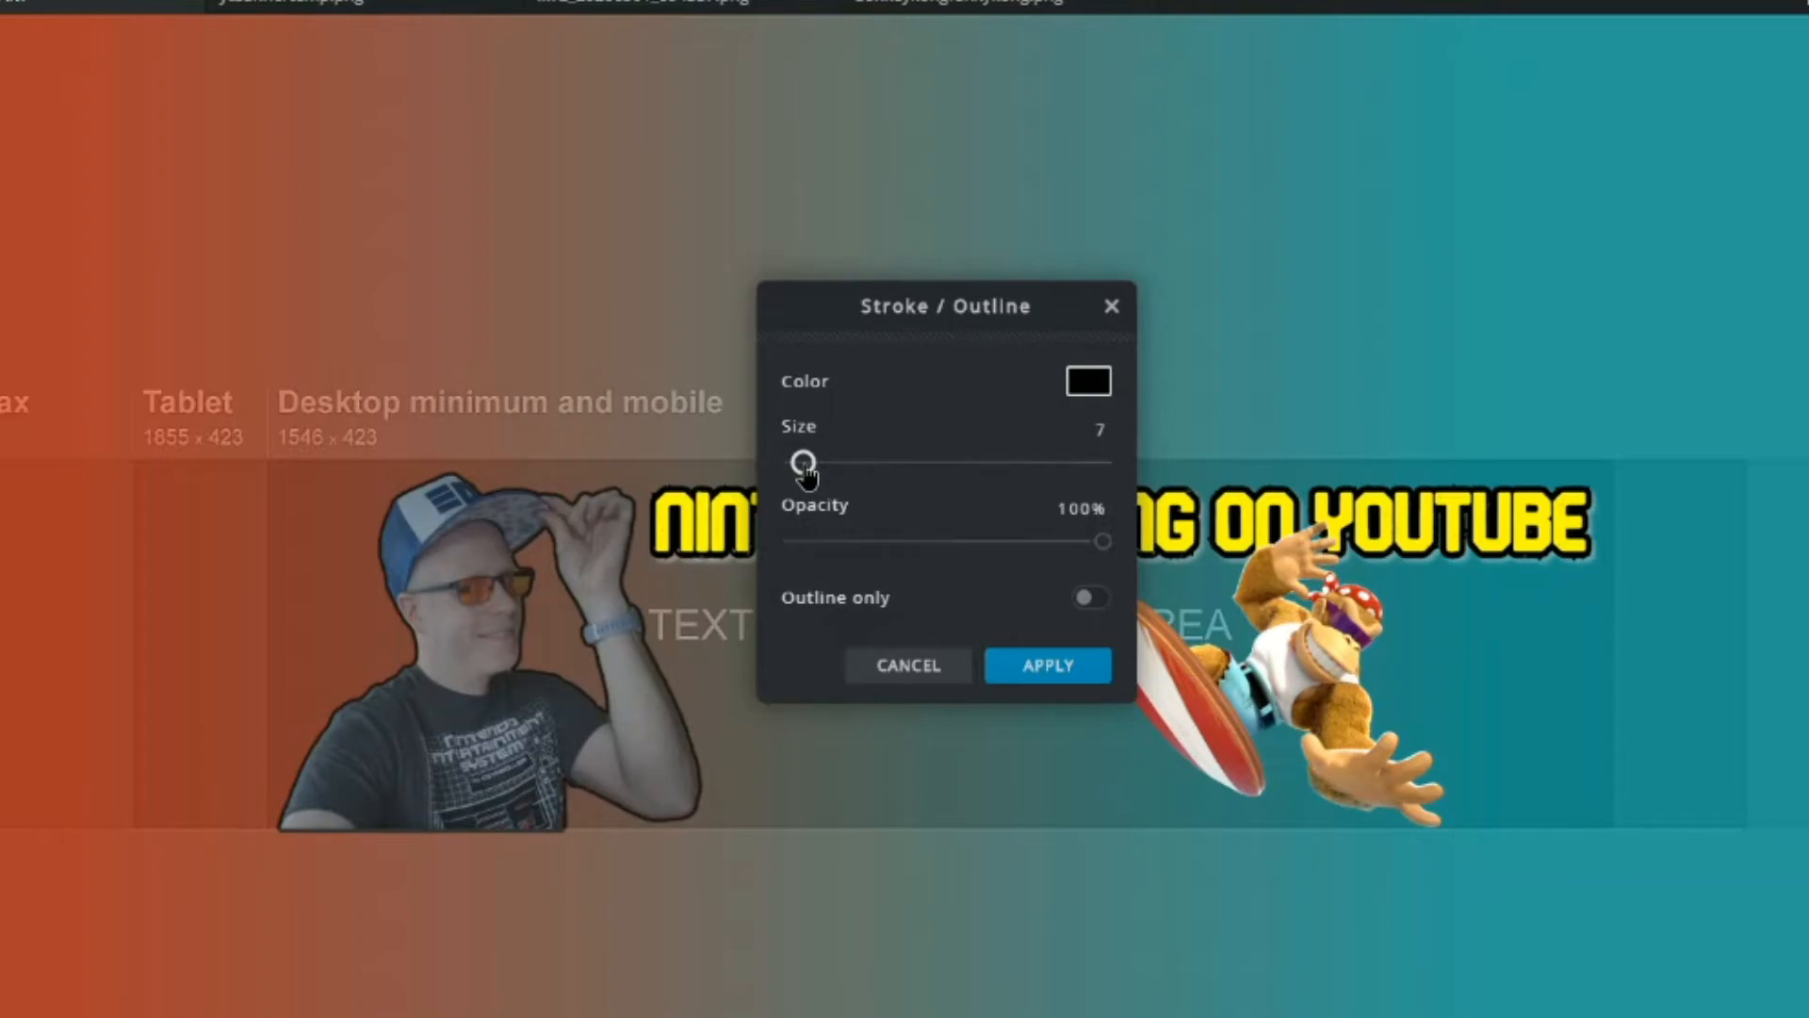
click(1049, 670)
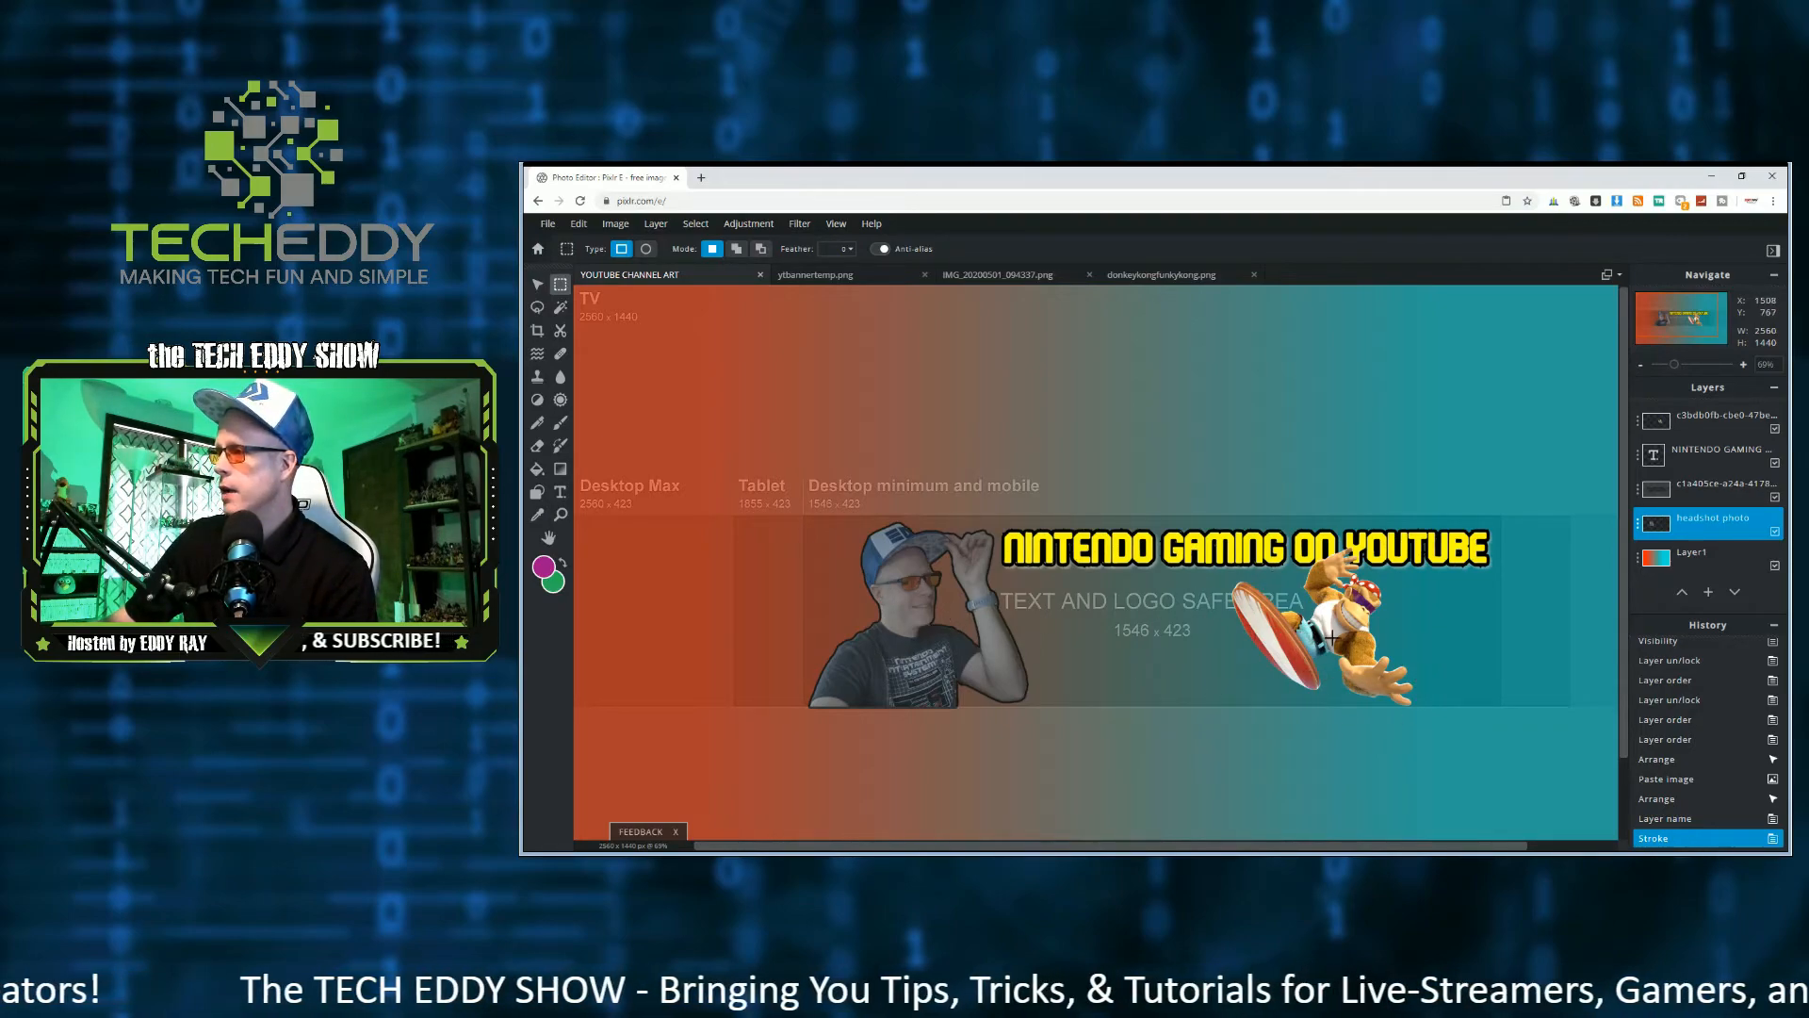
- Apply an outer glow of about 30 px to the banner template layer, using yellow sampled from the title and 50% feather
click(1711, 487)
click(799, 224)
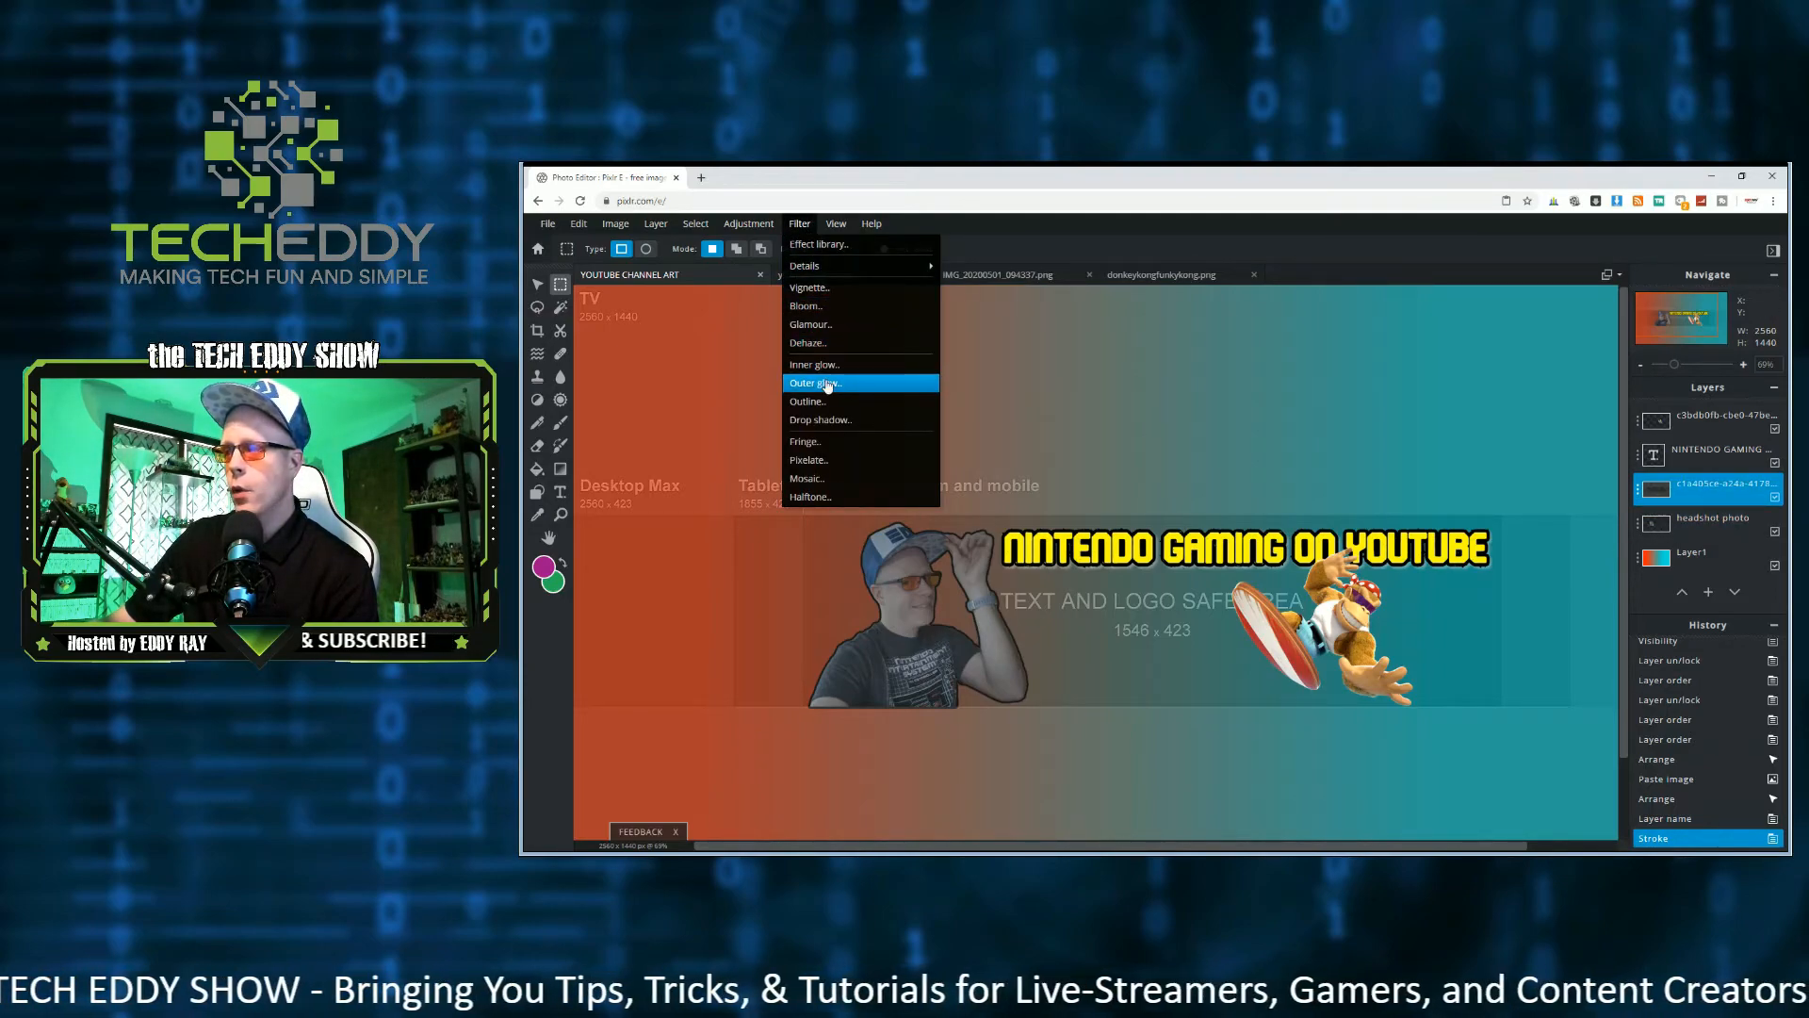
click(827, 384)
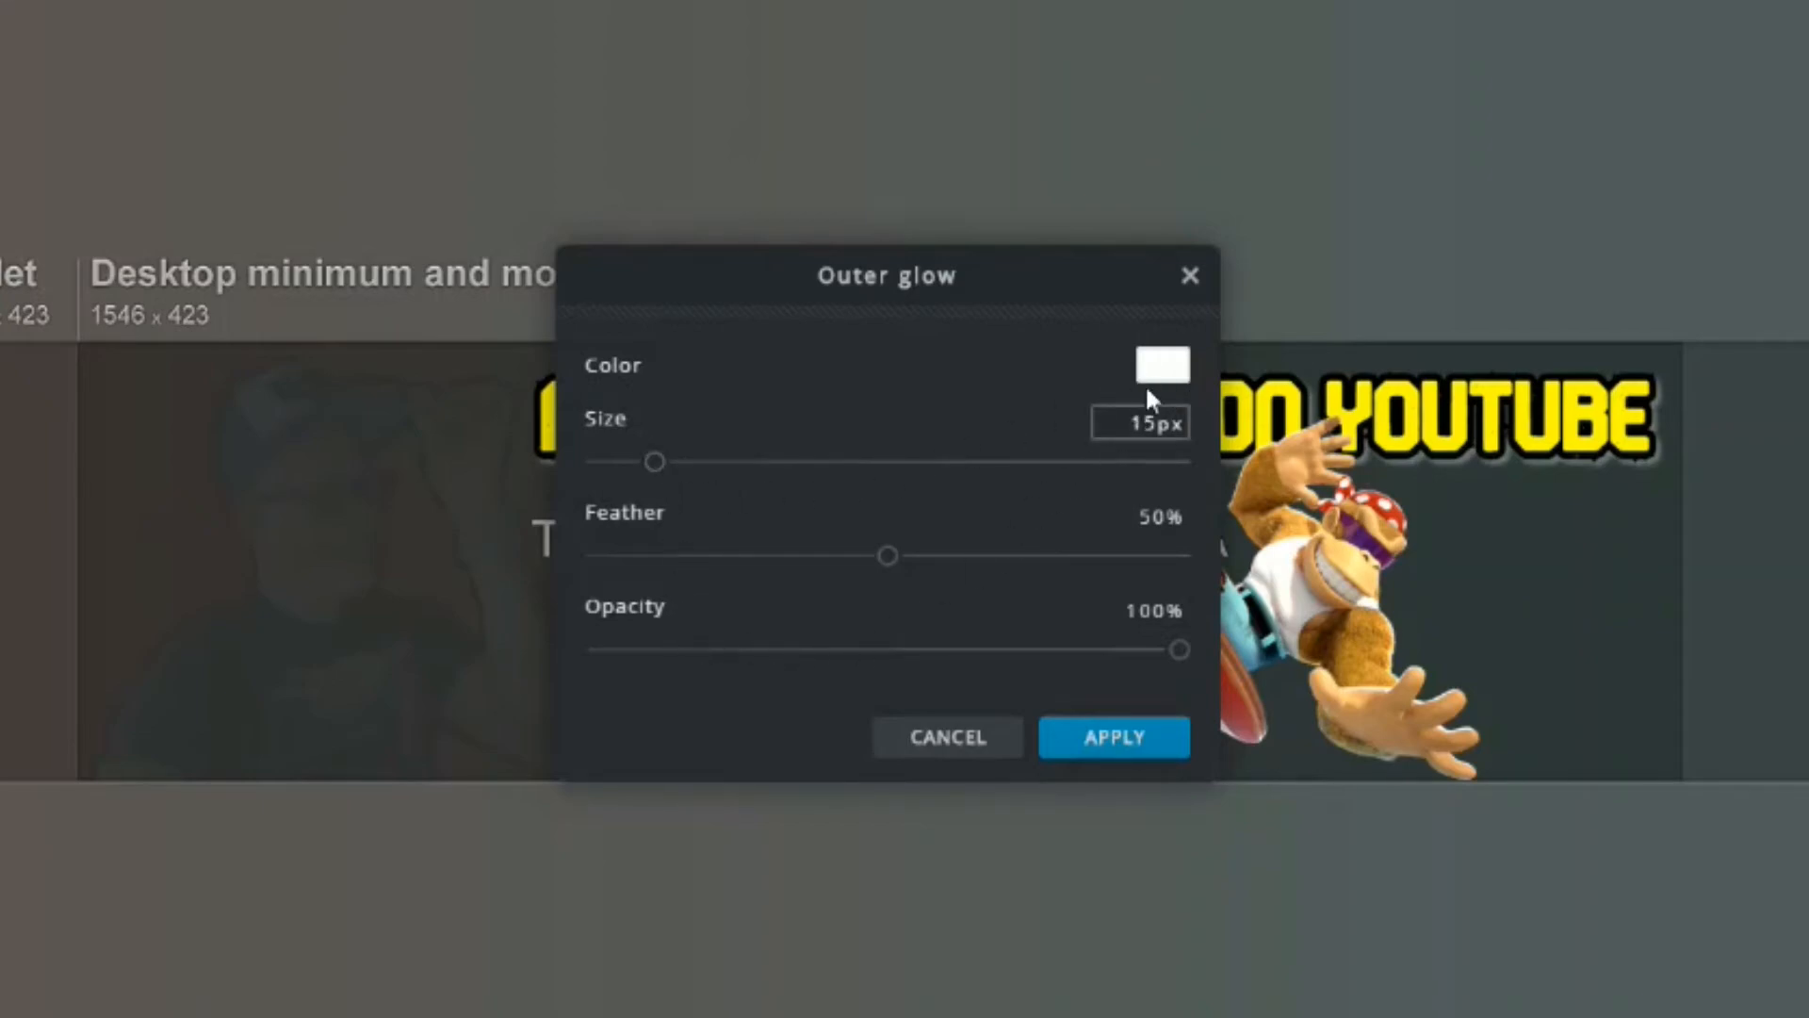
click(1165, 365)
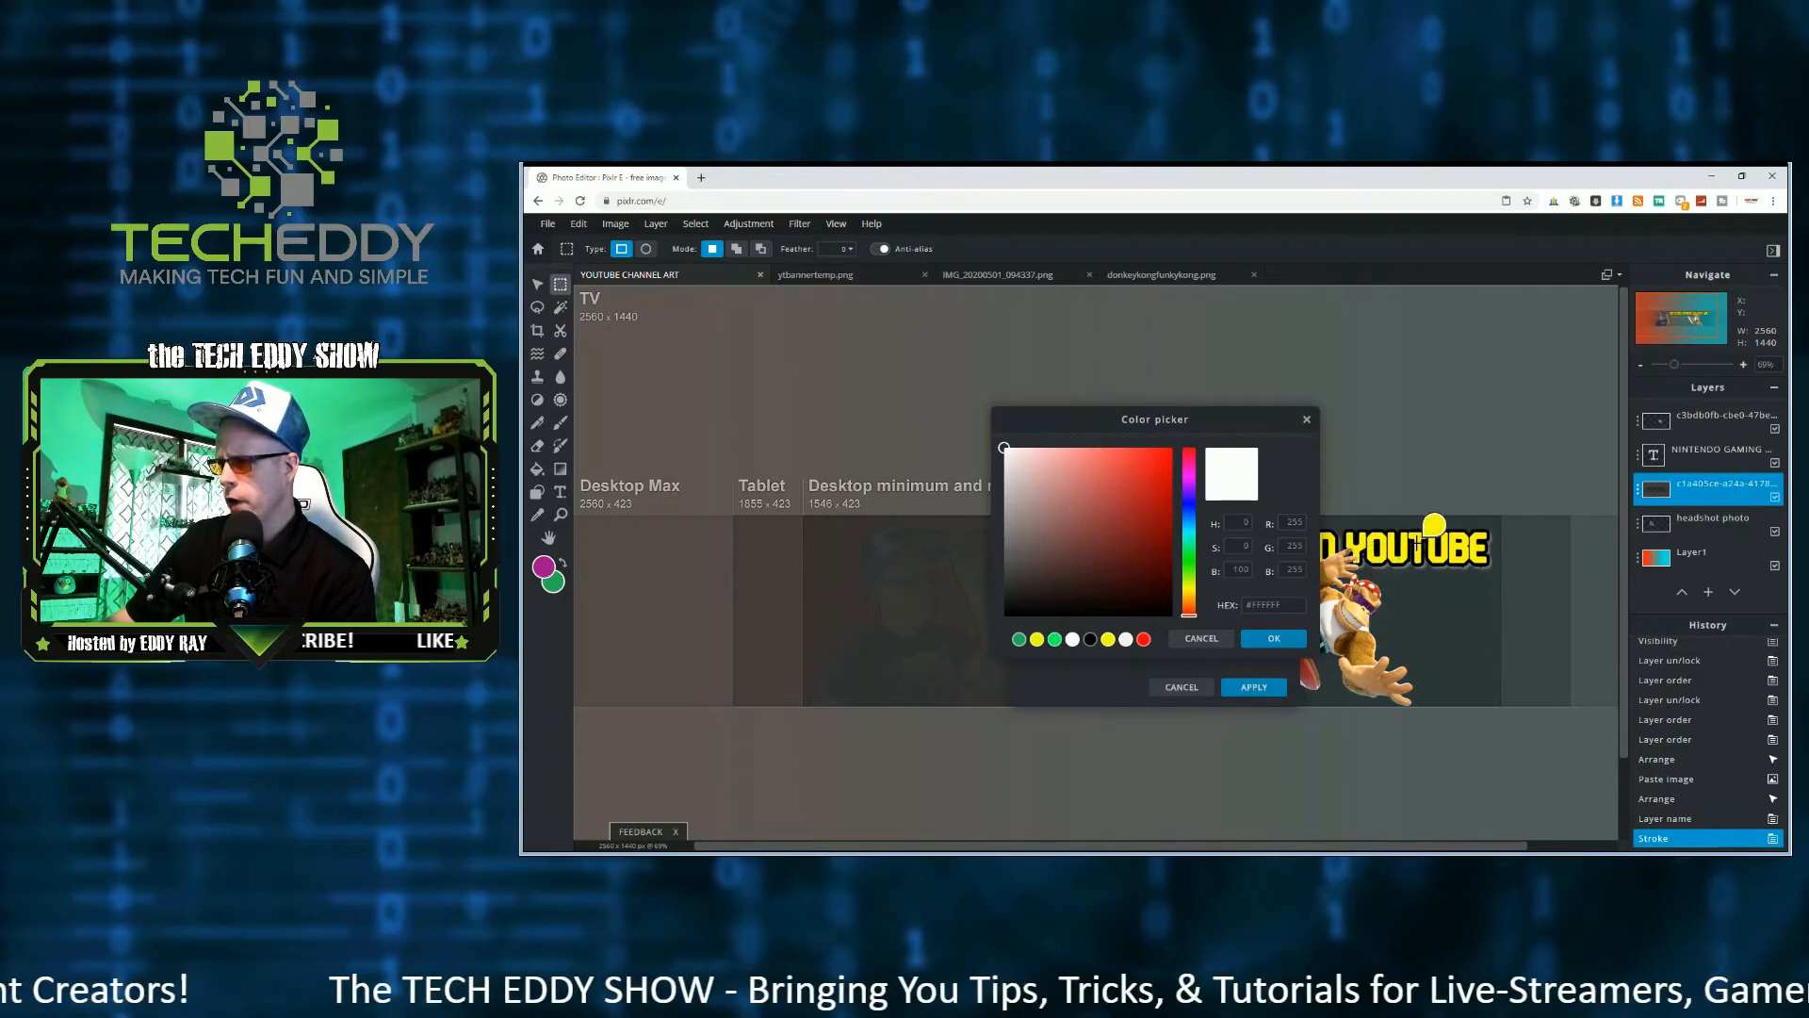
click(1437, 517)
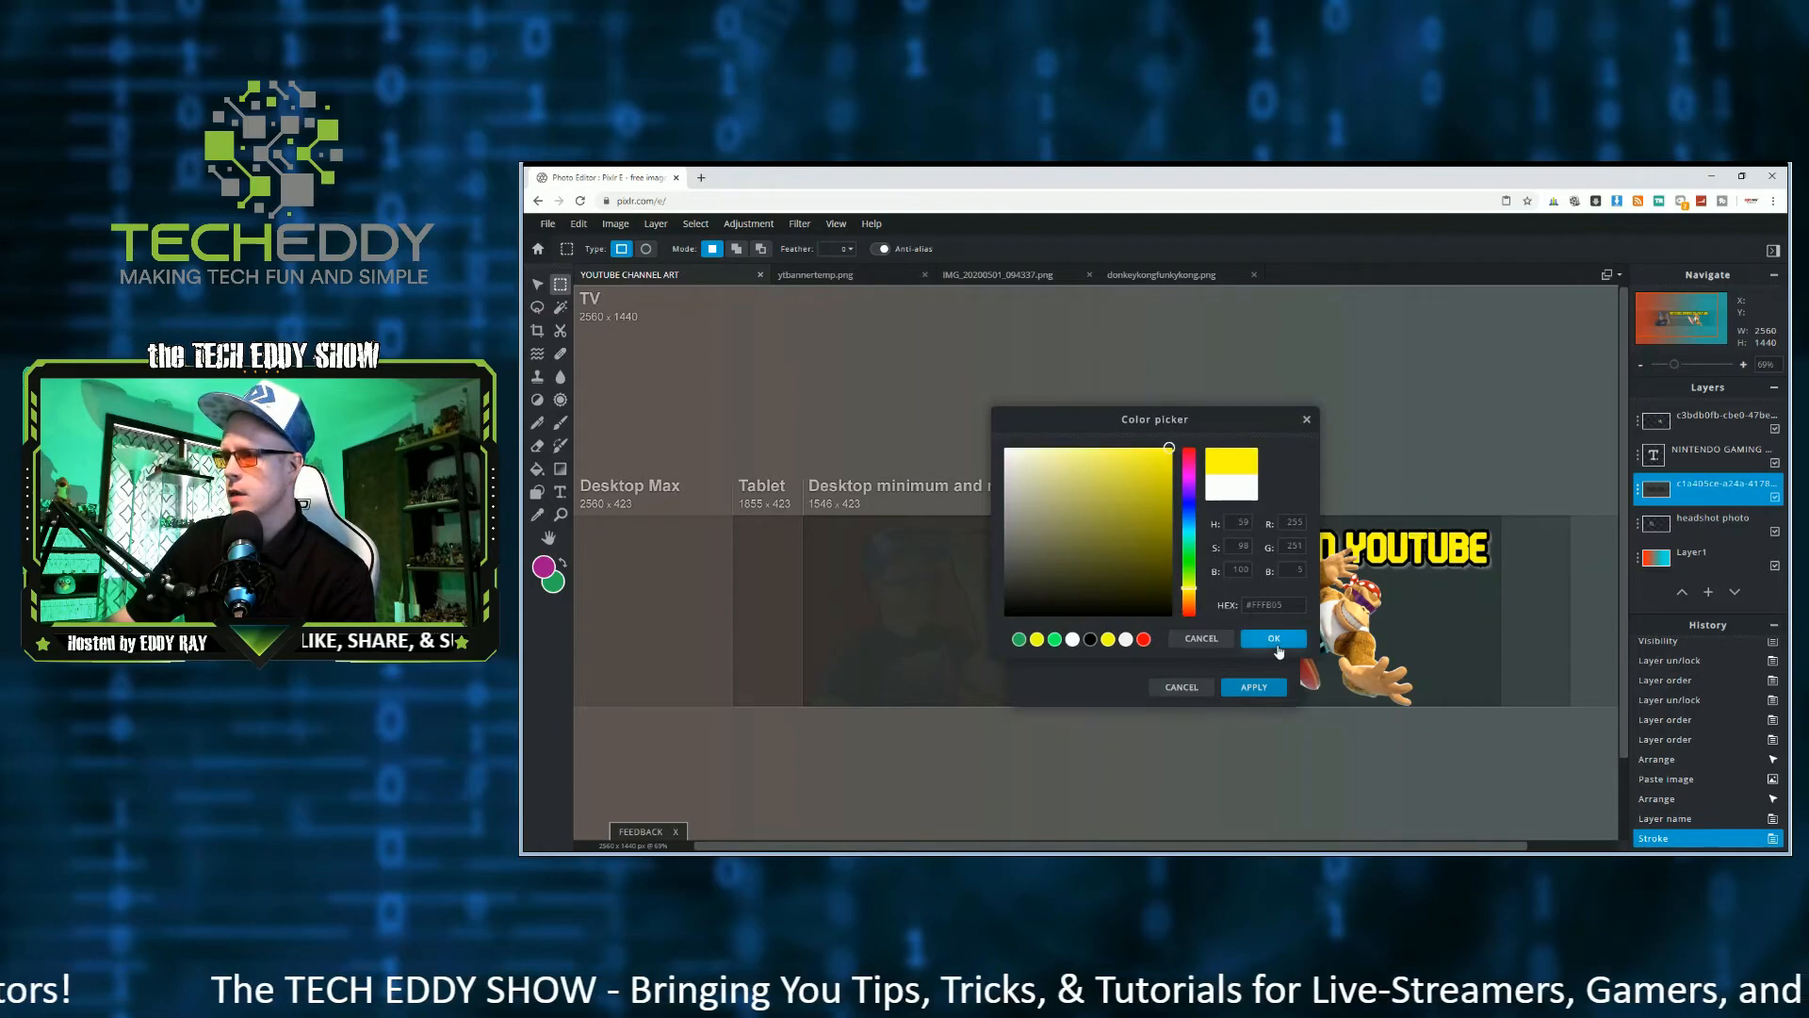
click(1277, 638)
drag(1120, 489, 738, 381)
drag(672, 460, 699, 462)
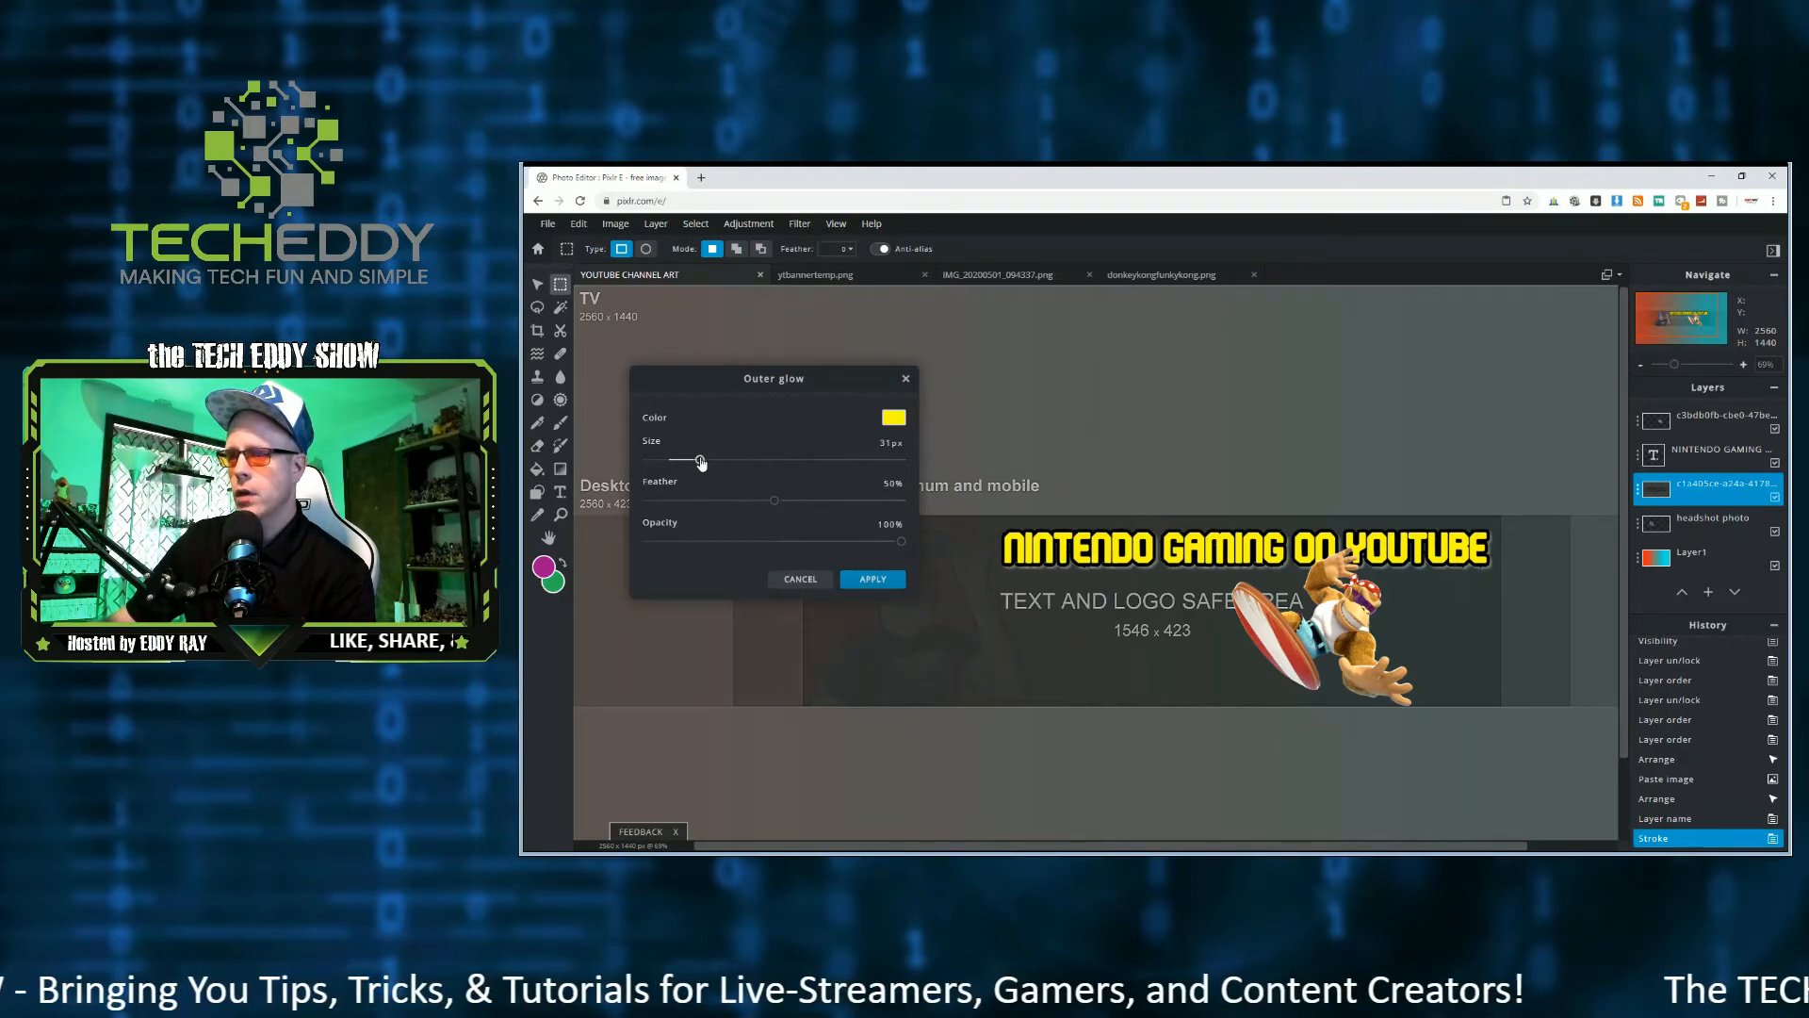
drag(702, 463, 698, 462)
click(875, 577)
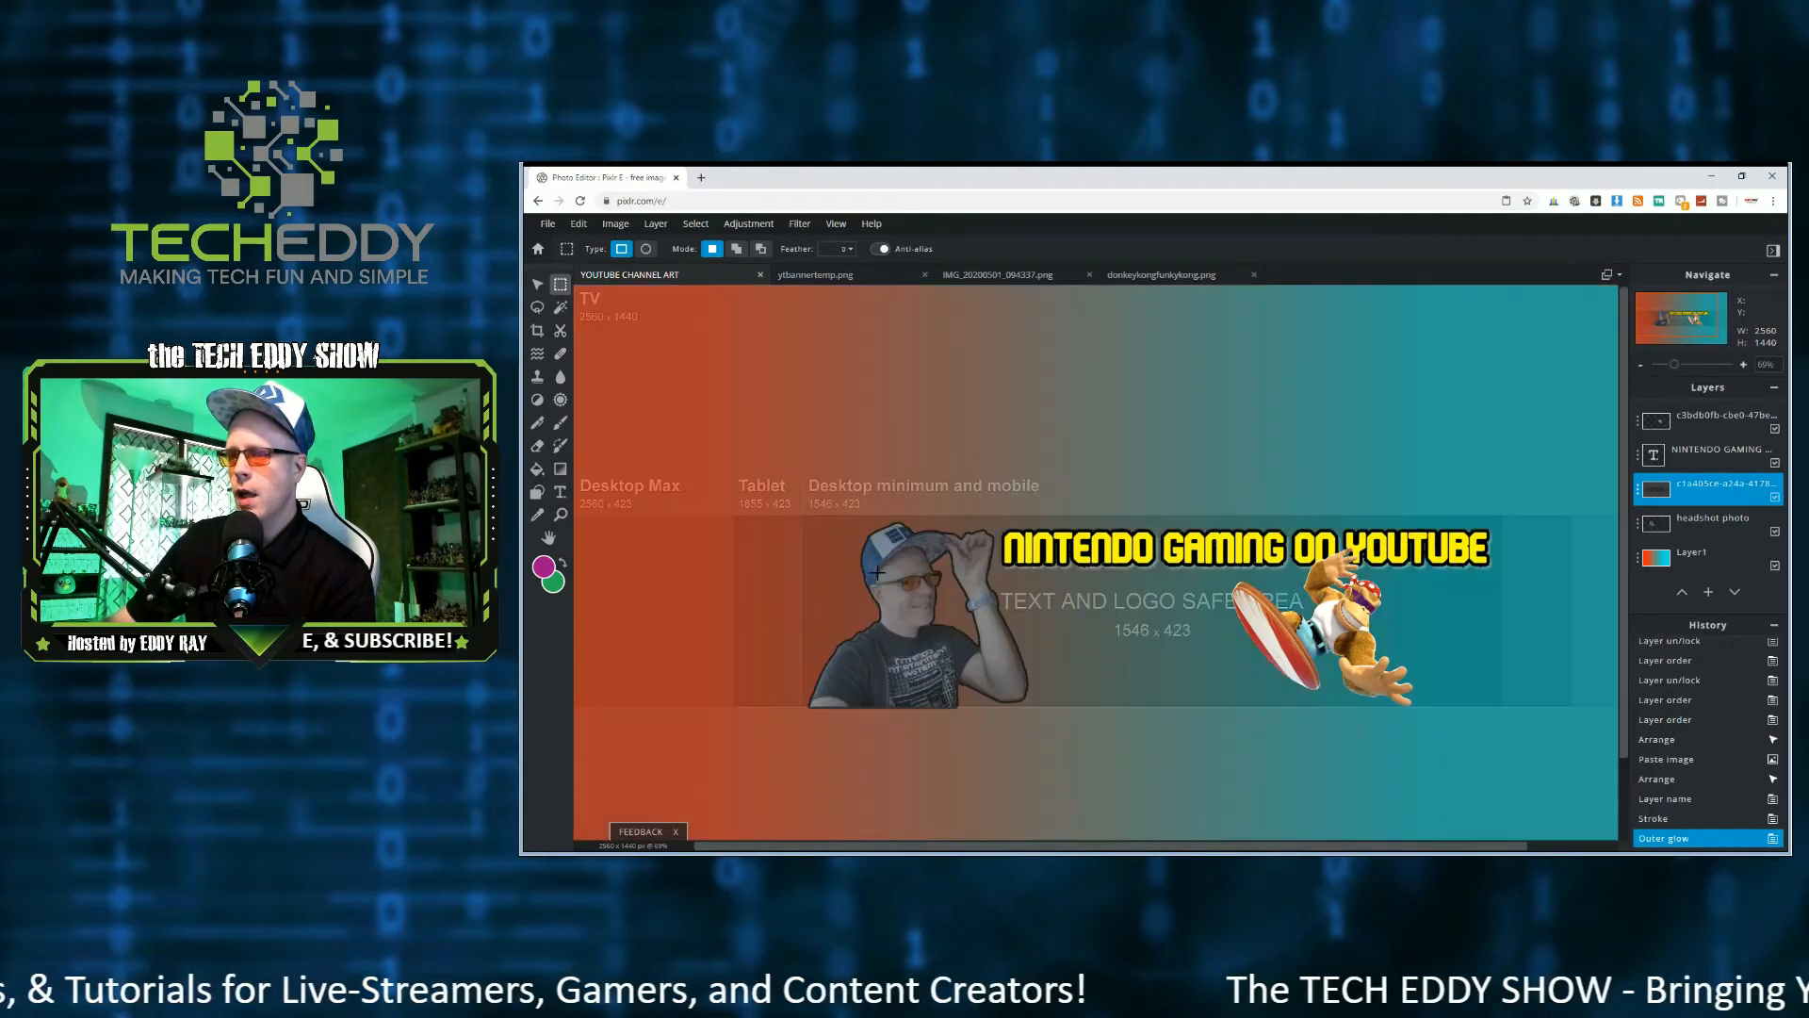
- Hide the banner template layer so only the gradient, title, portrait and character show
scroll(1211, 623, up, 5)
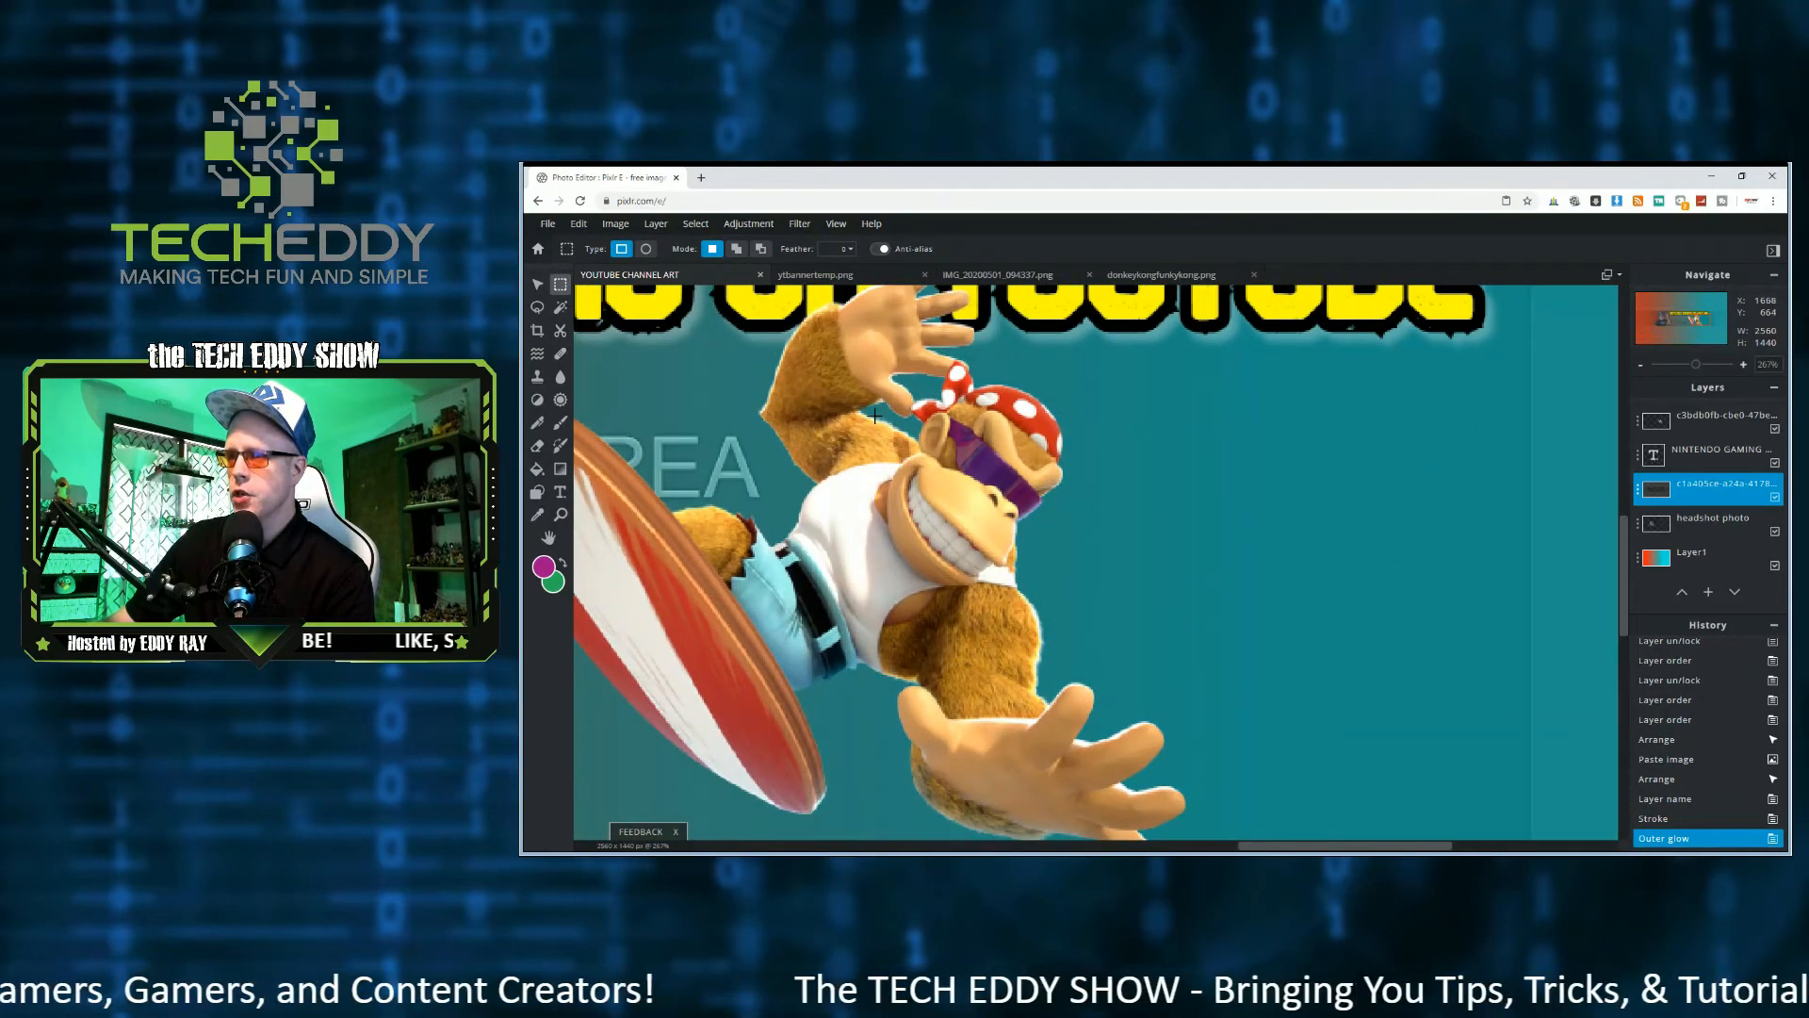
scroll(1031, 447, down, 5)
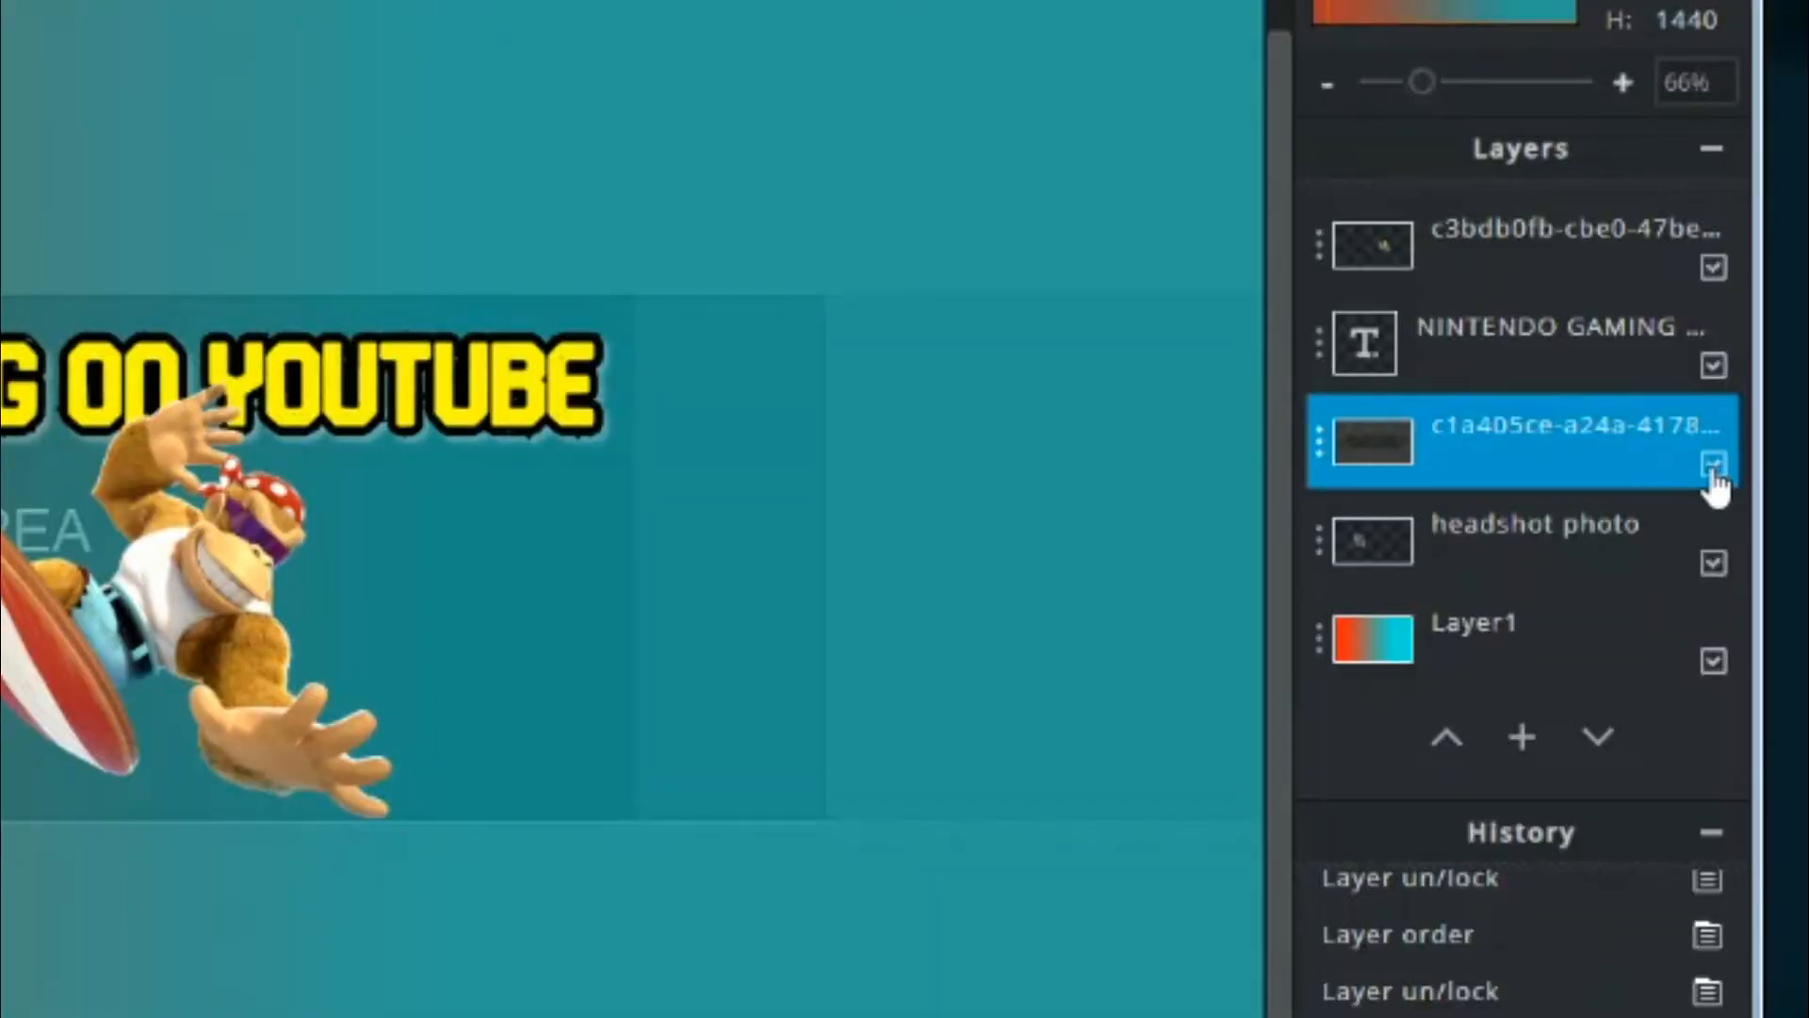
click(1713, 470)
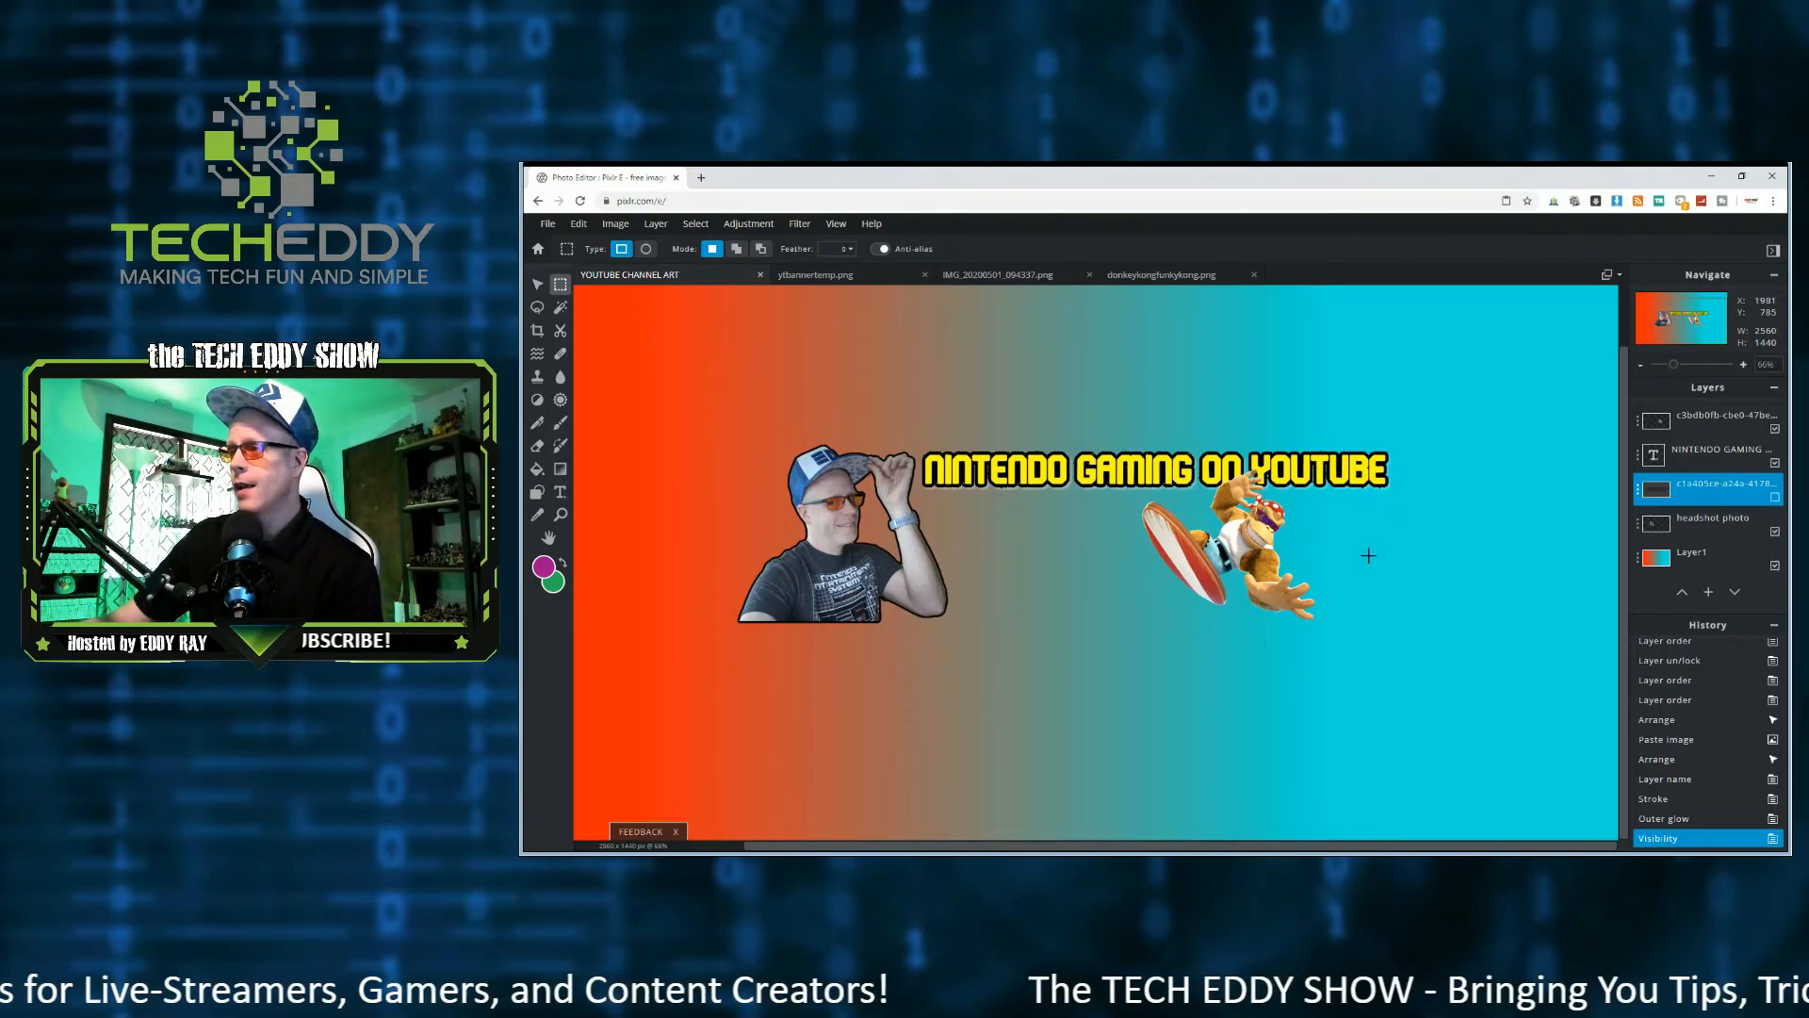
scroll(1368, 555, down, 1)
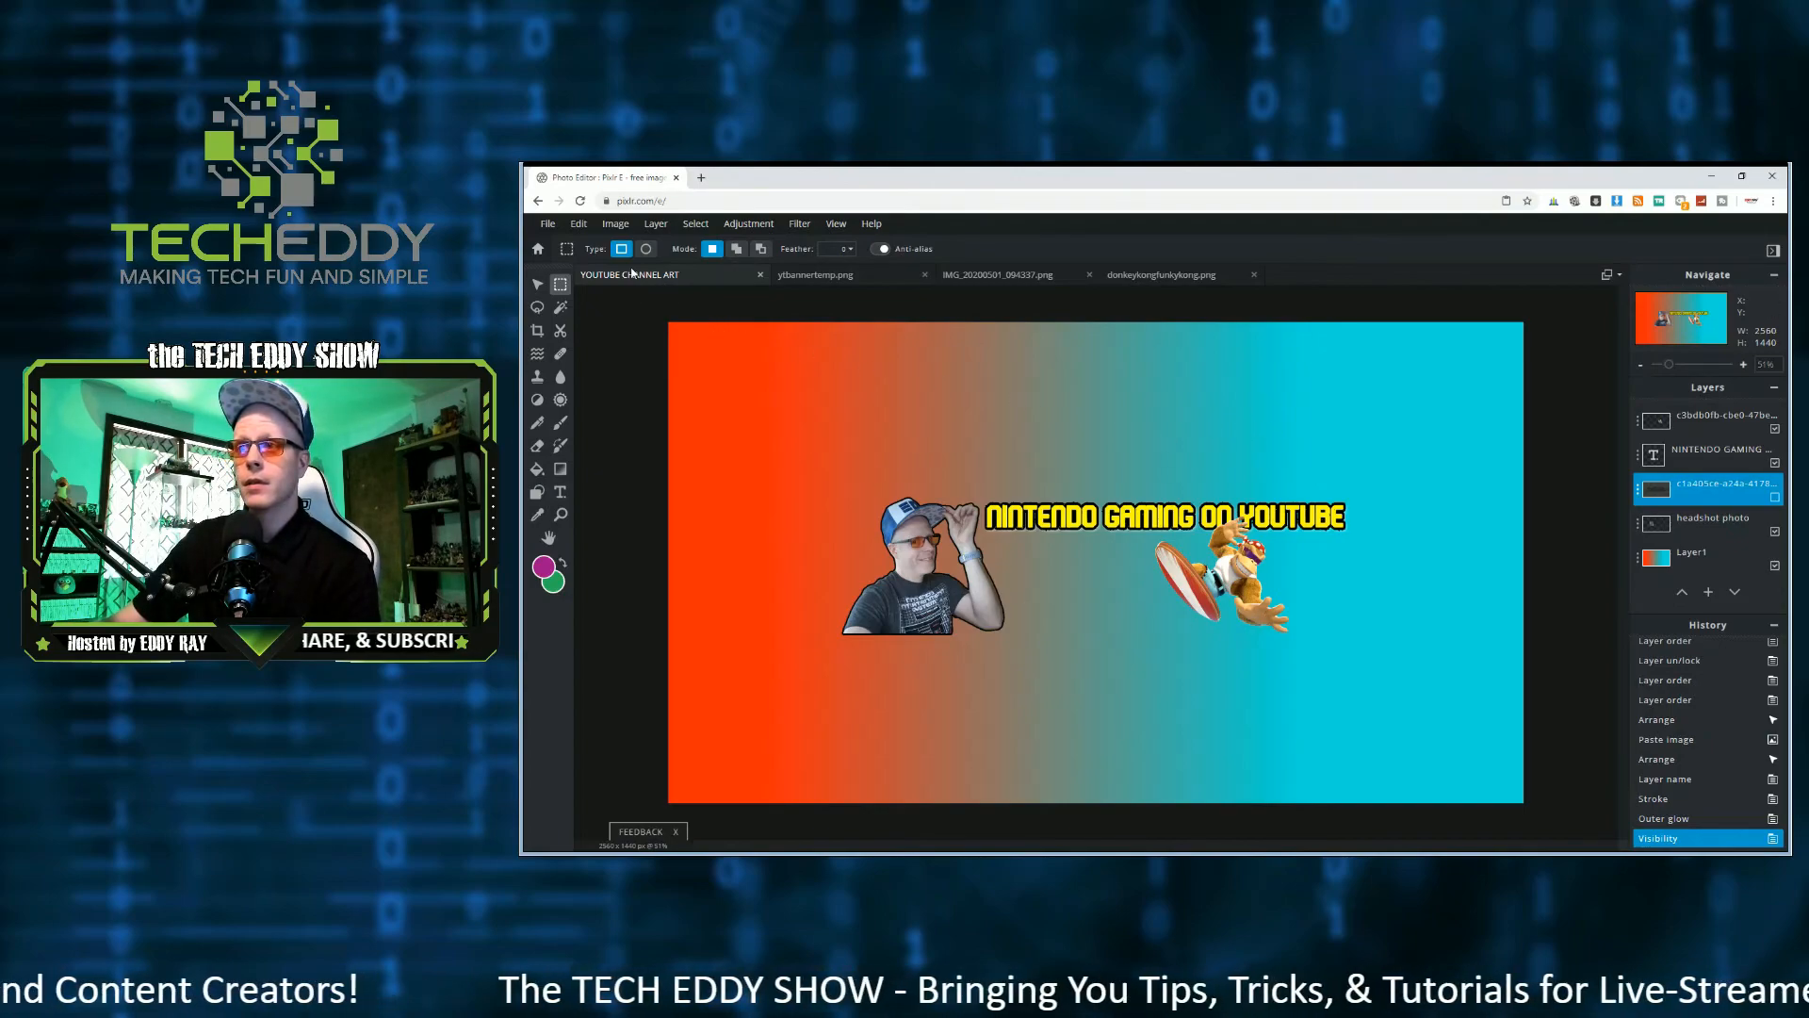
- Export the artwork as the PNG file YOUTUBE CHANNEL ART at 2560 x 1440 and download it
click(547, 223)
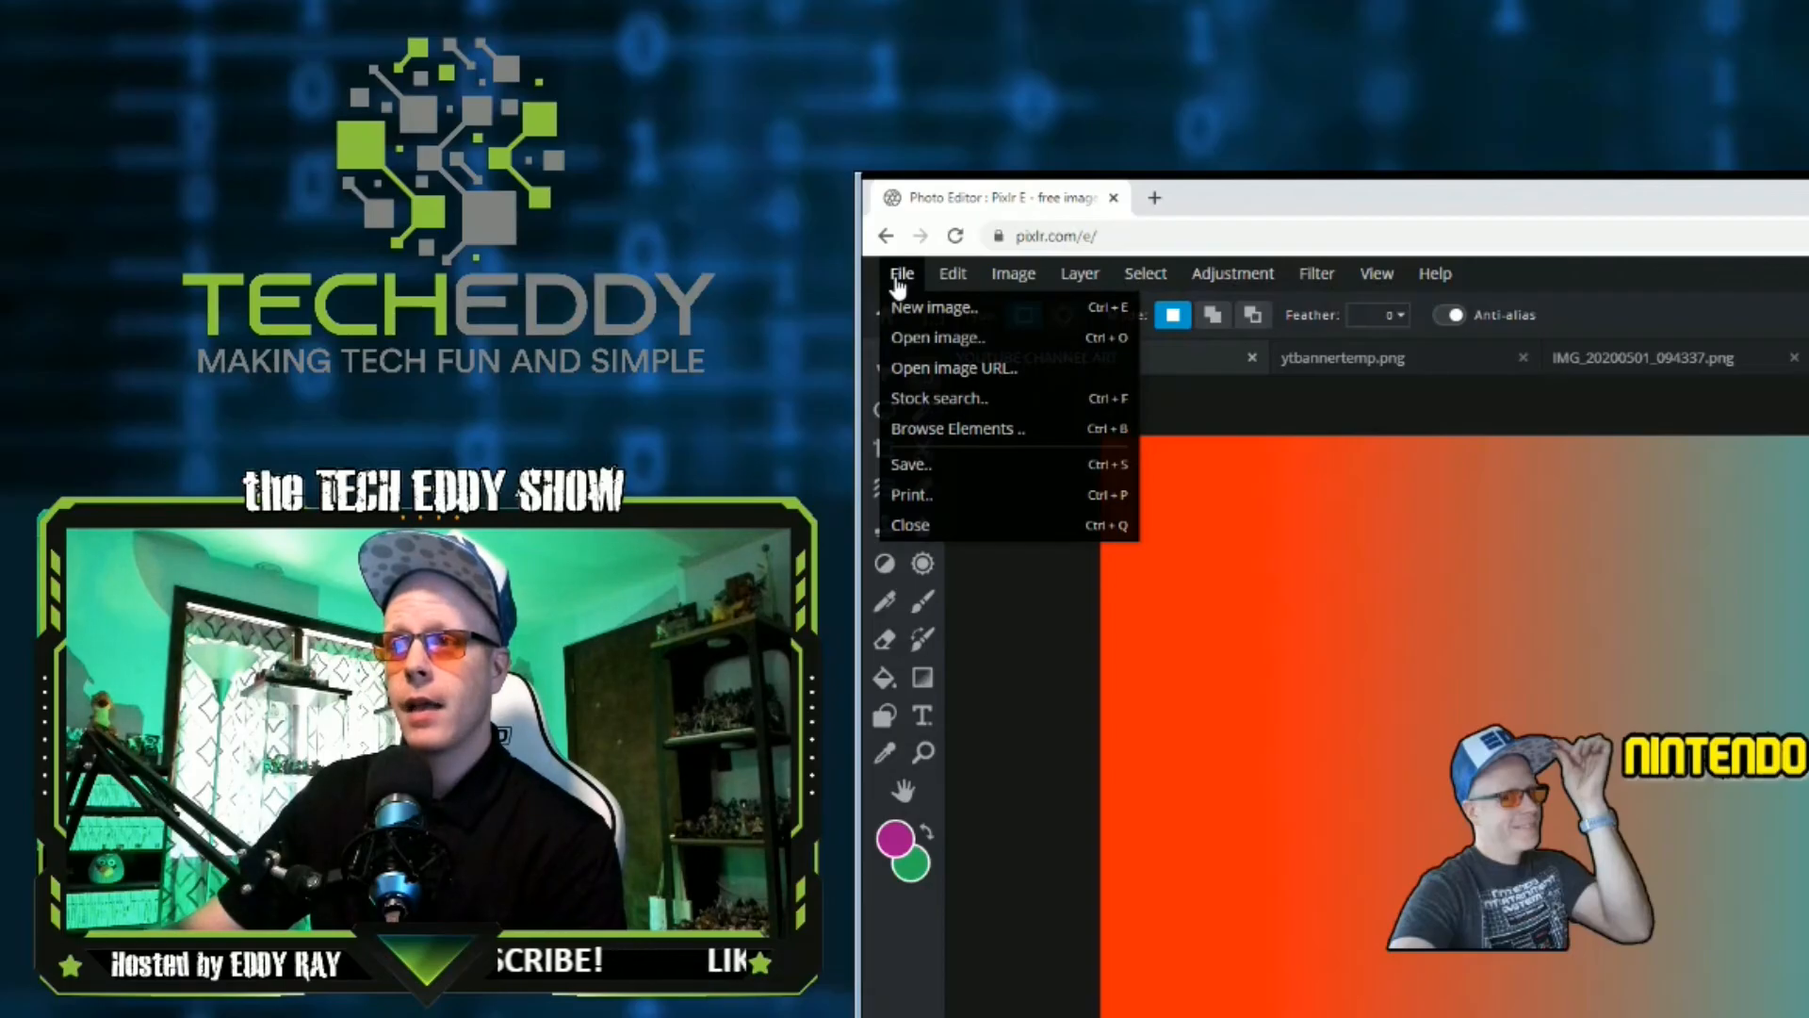
click(970, 467)
drag(1078, 461, 1607, 523)
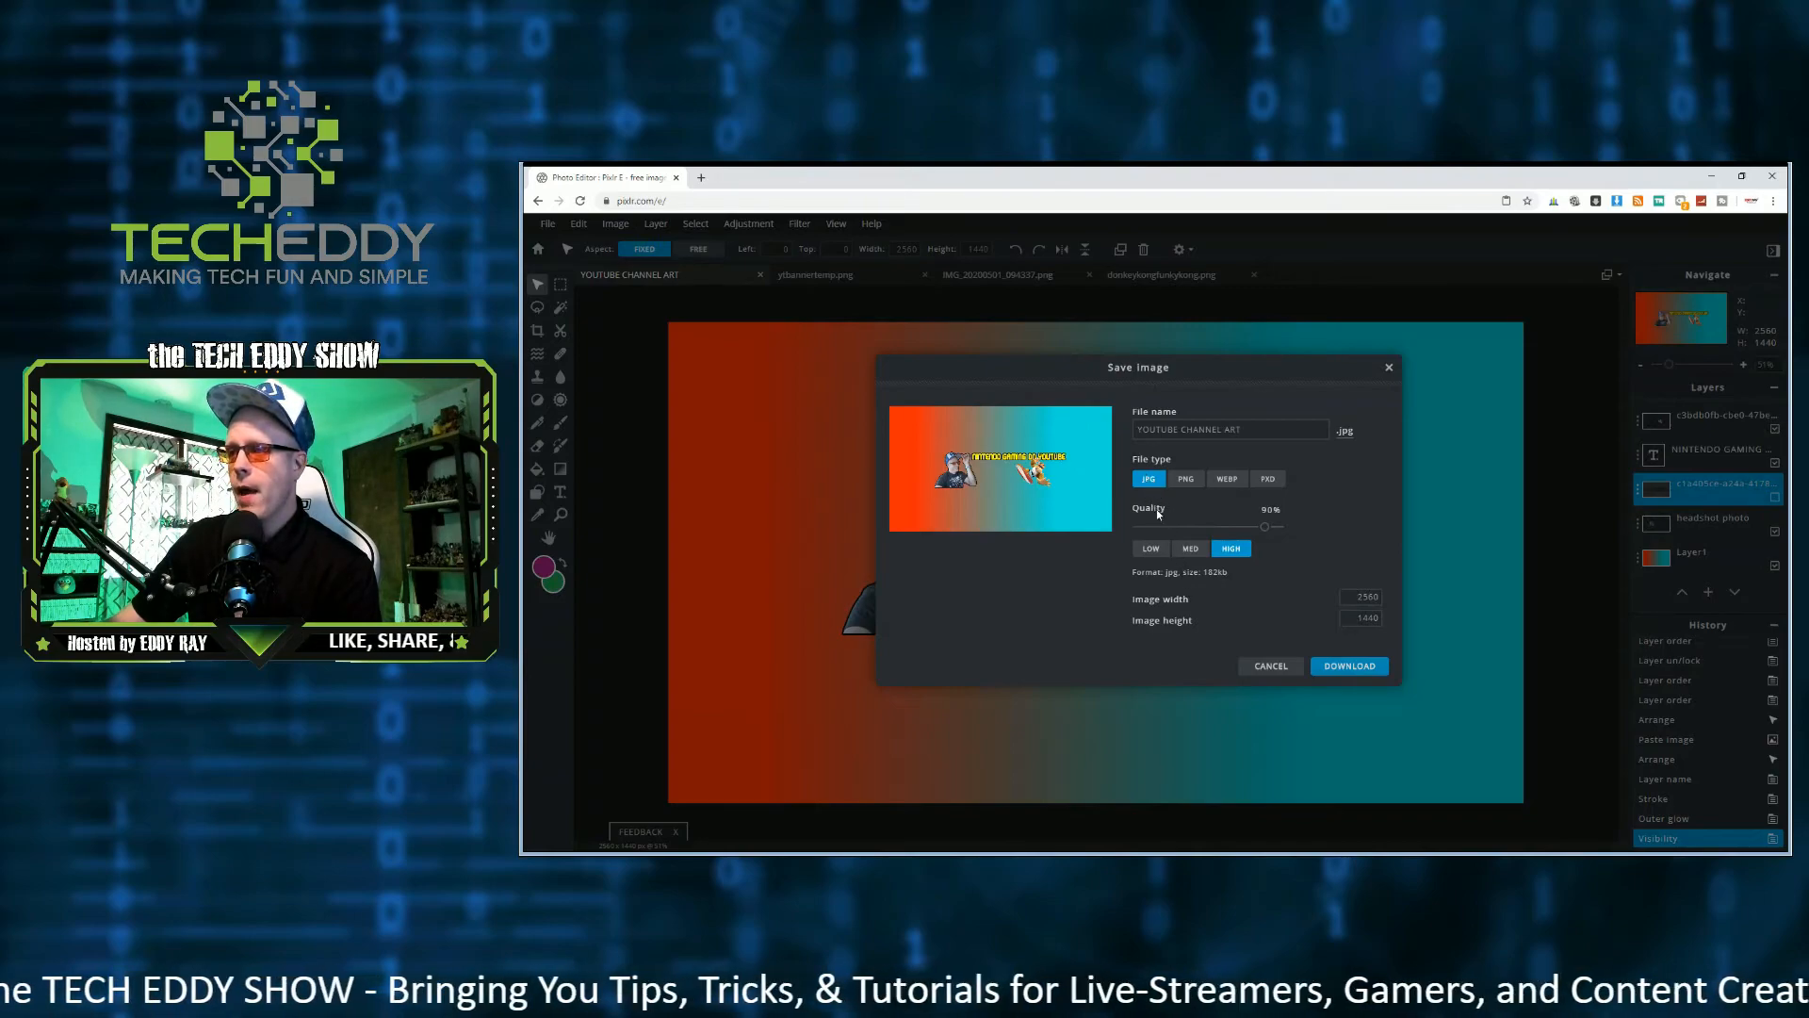
drag(1265, 526, 1290, 531)
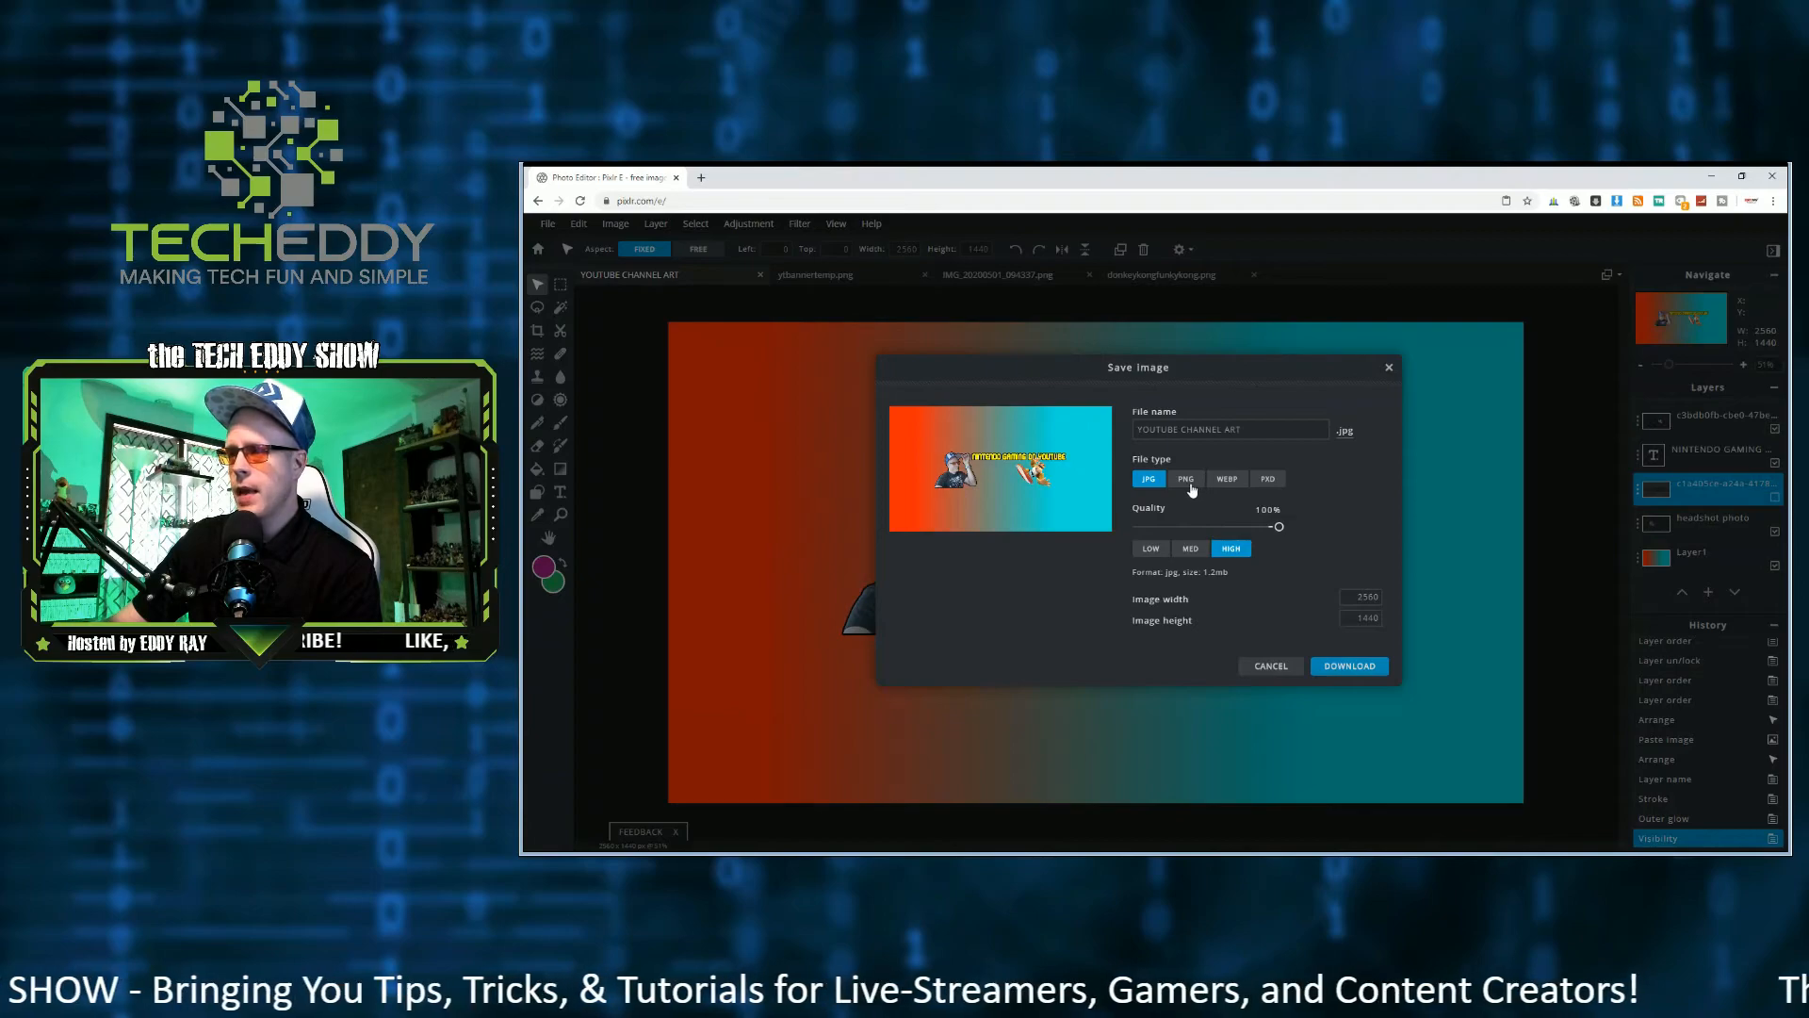
click(1190, 484)
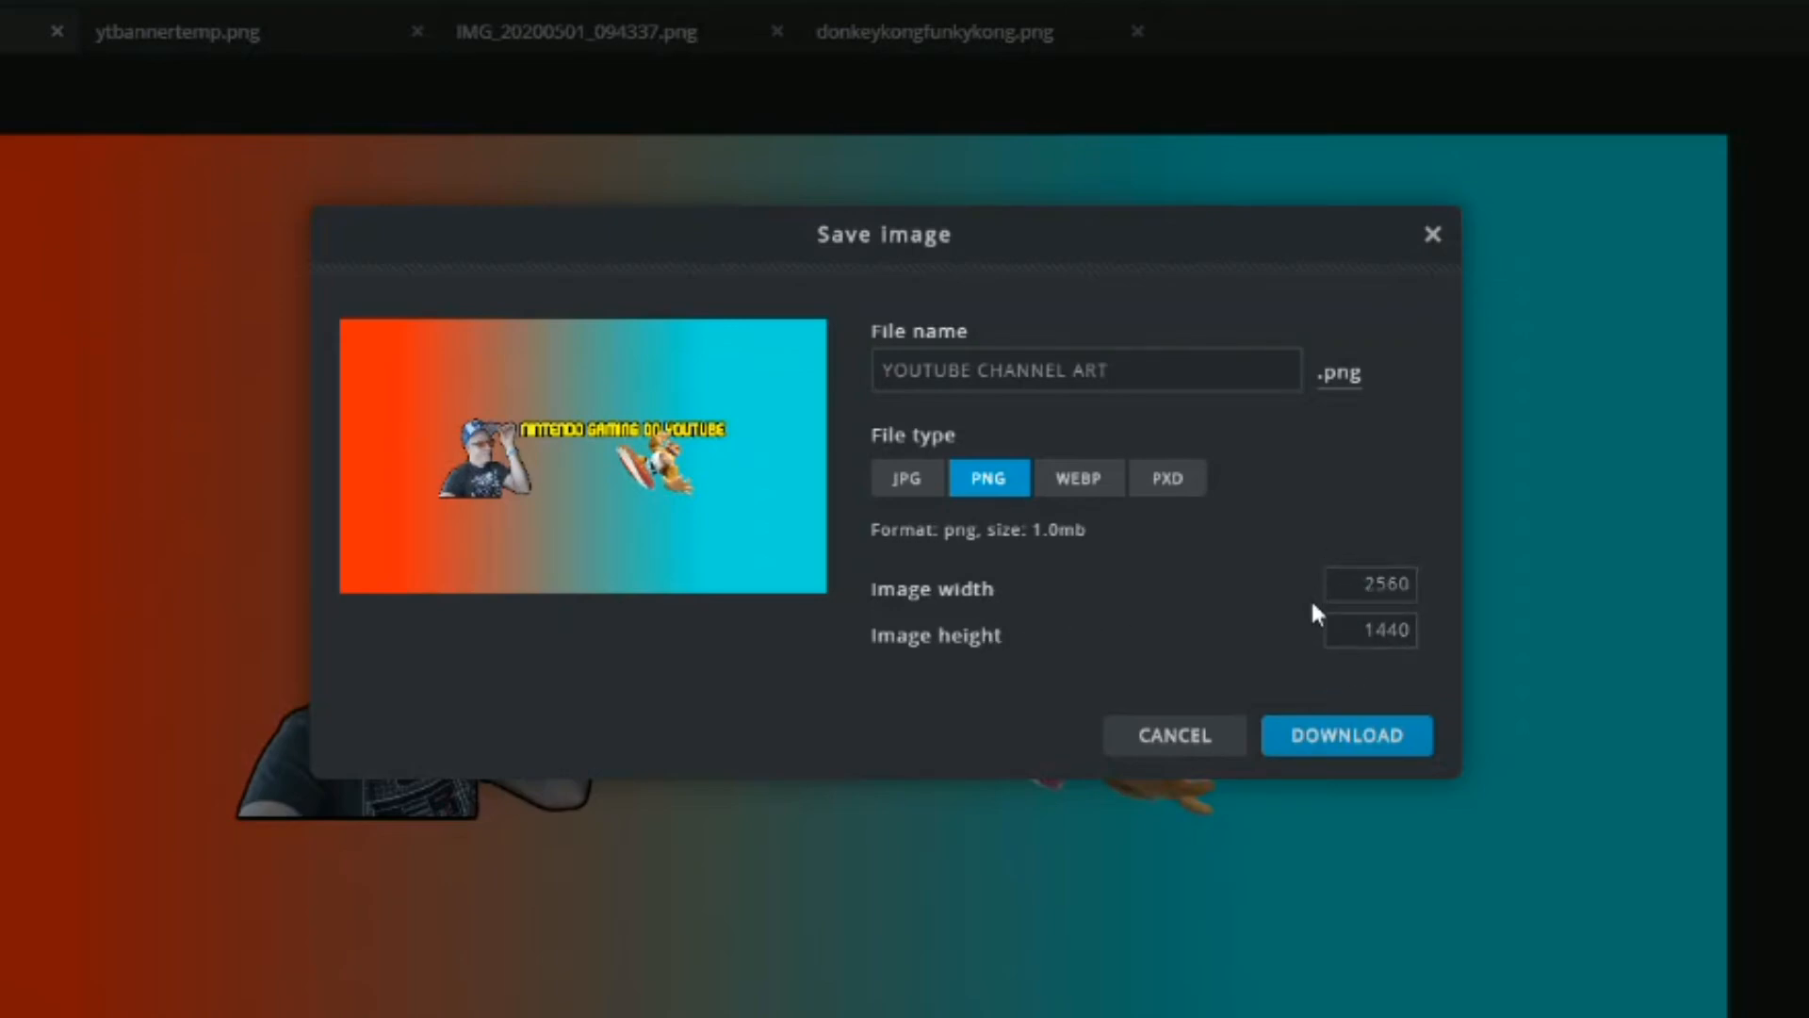
click(1356, 740)
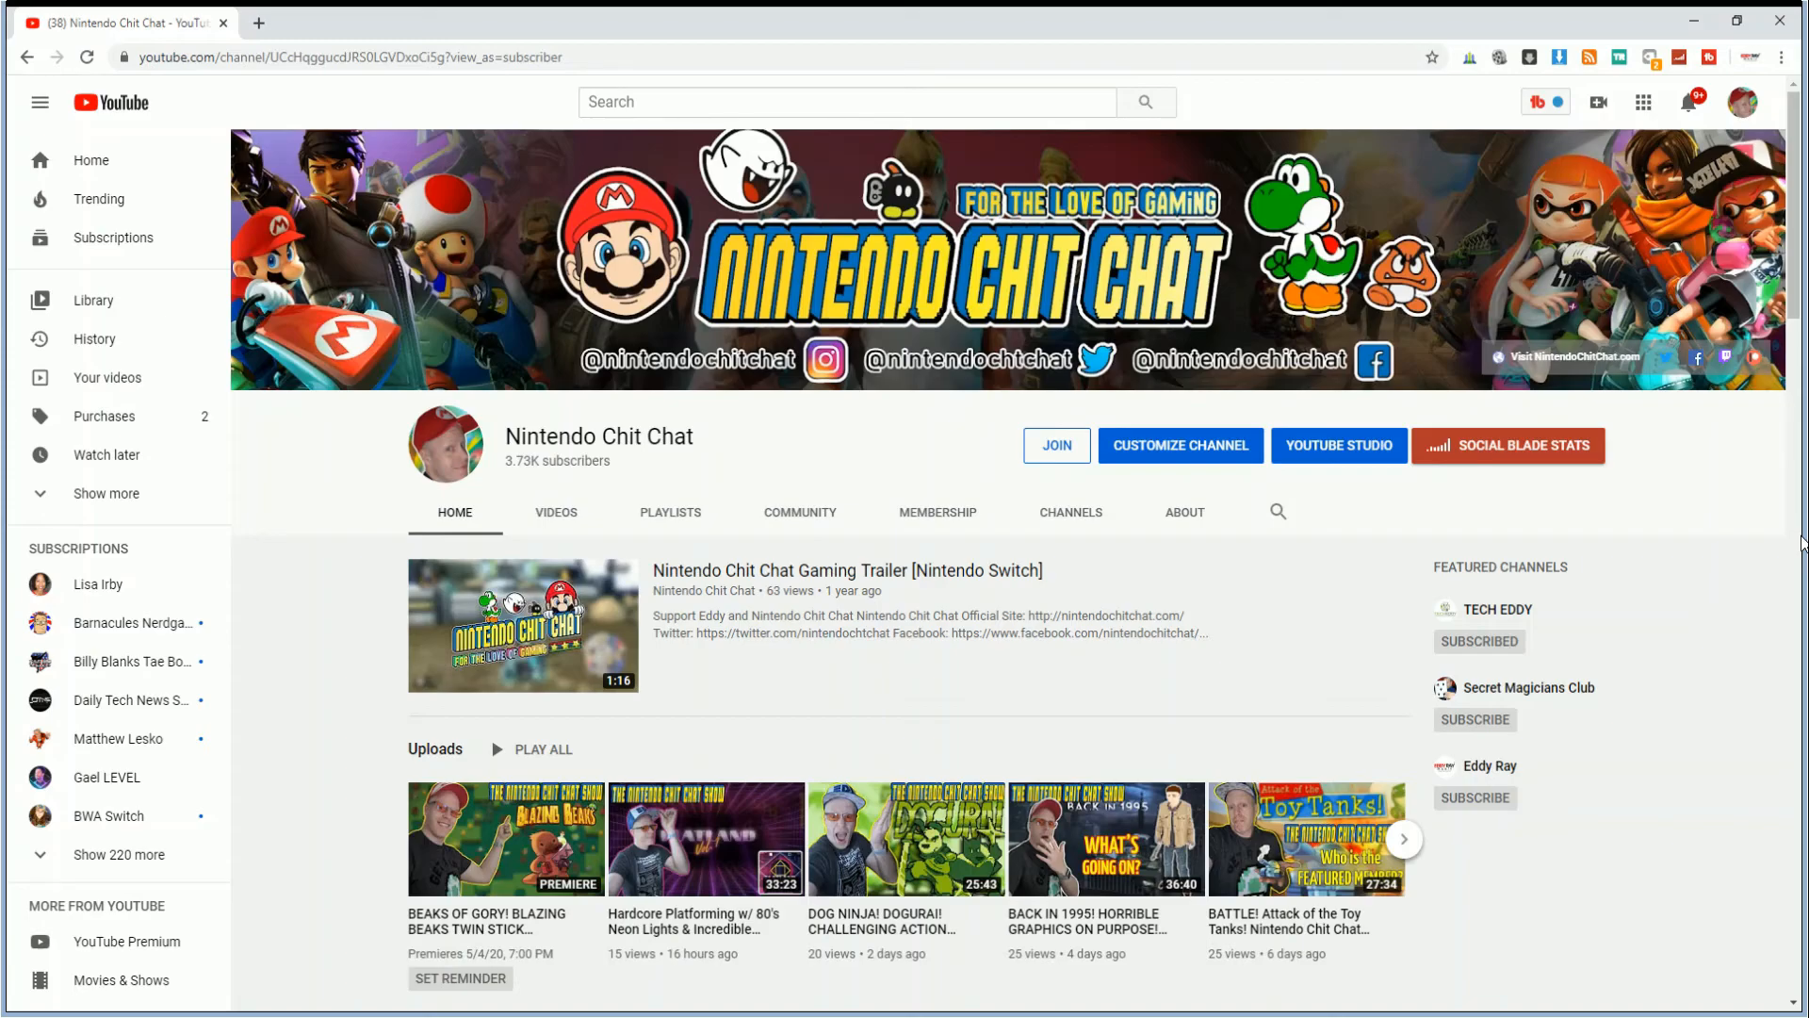
- Switch to the YouTube channel page, upload YOUTUBE CHANNEL ART.png from the computer as channel art and accept its full-image crop
mouse_move(1760, 232)
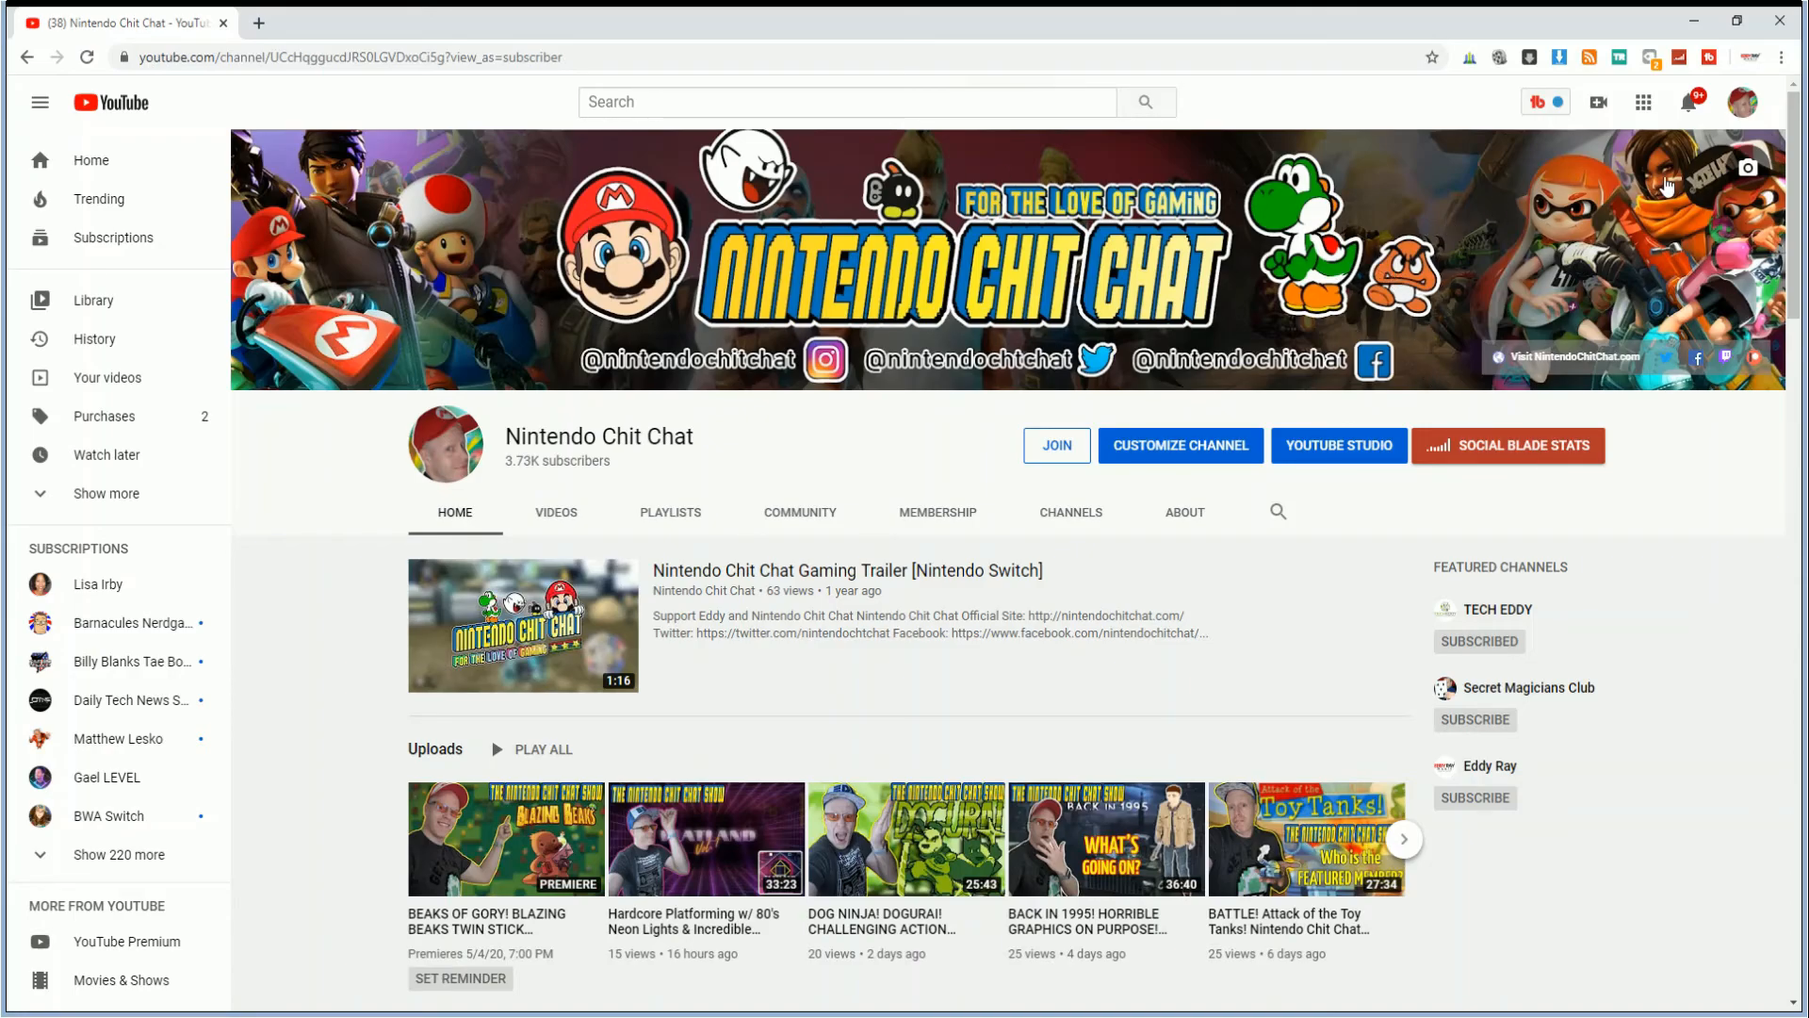
click(1748, 171)
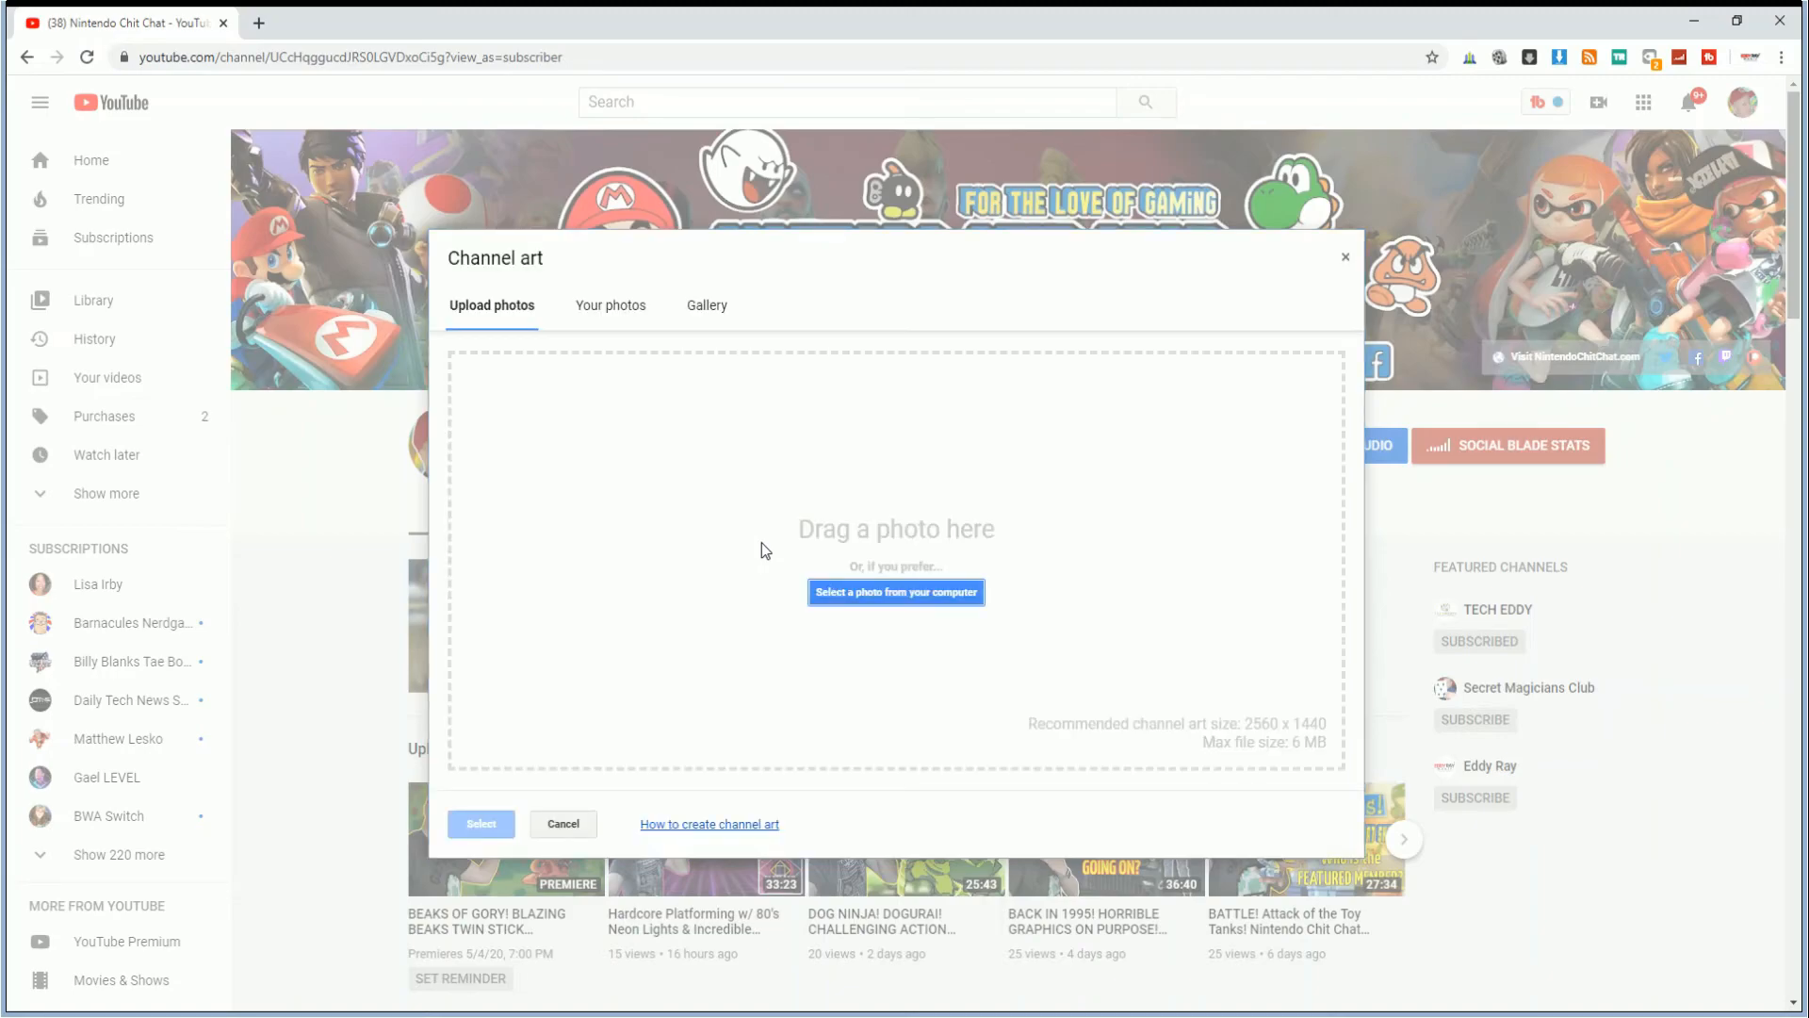
click(891, 590)
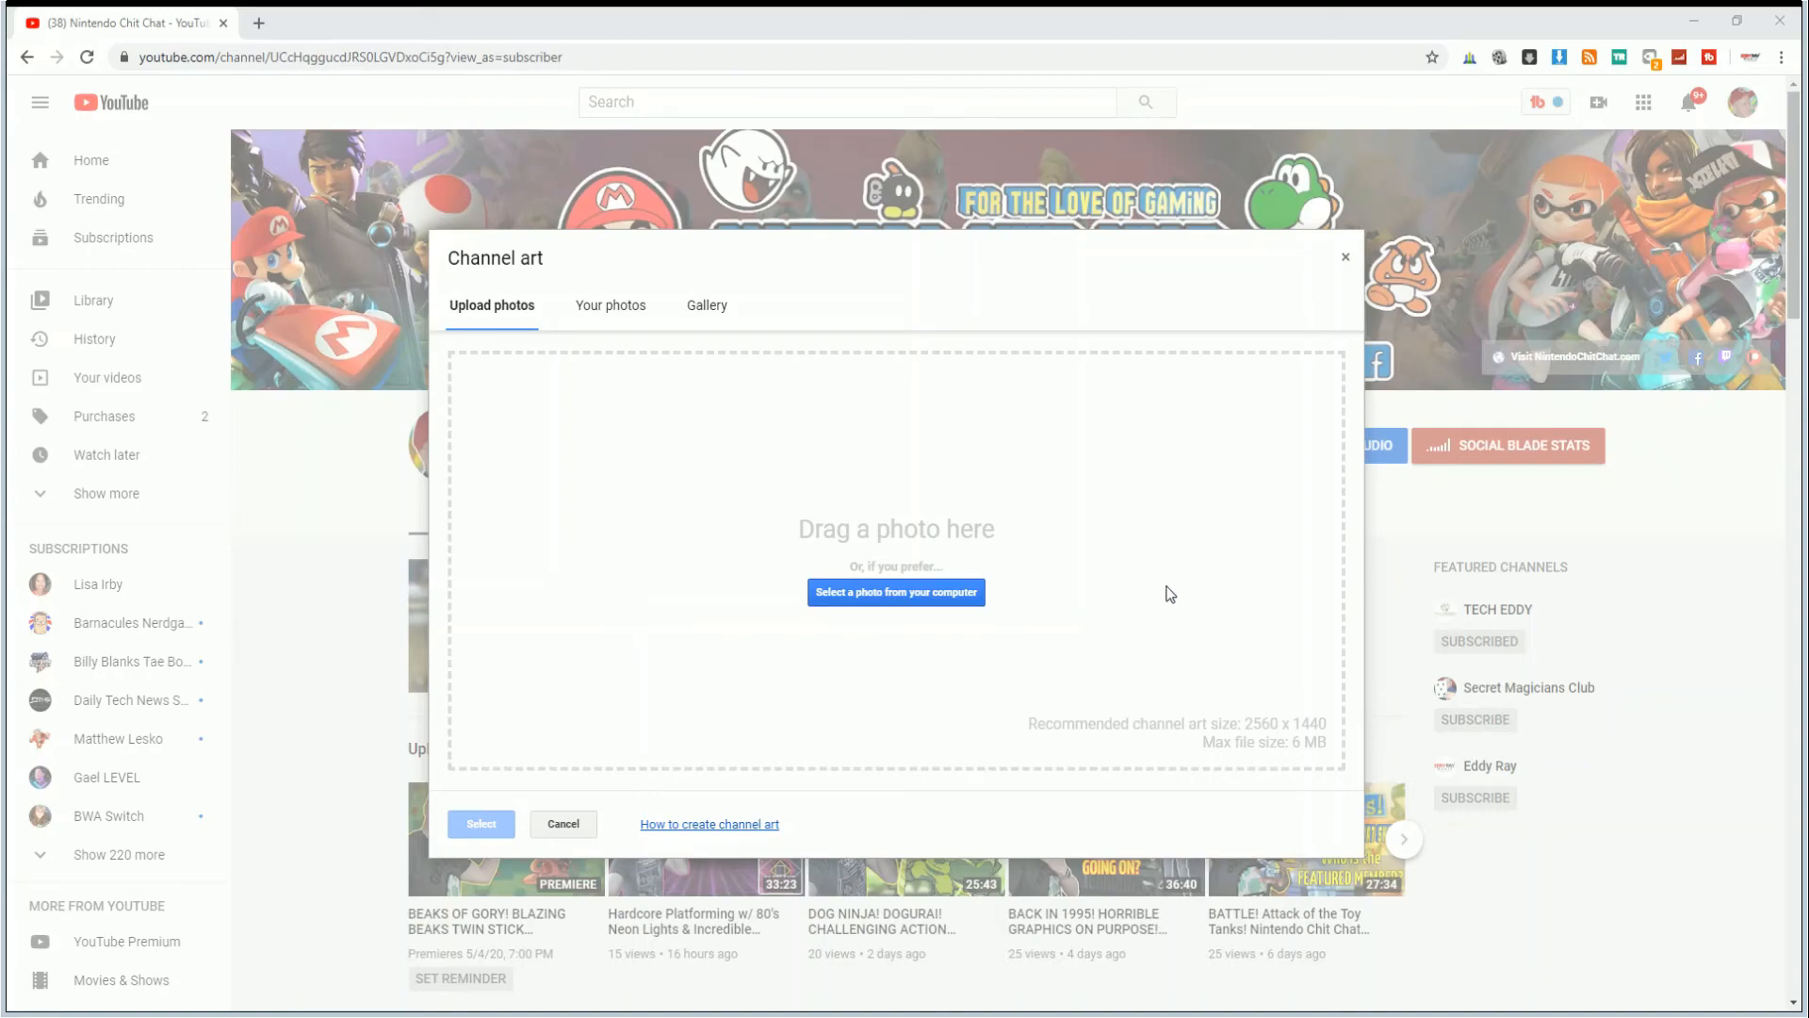
click(1259, 833)
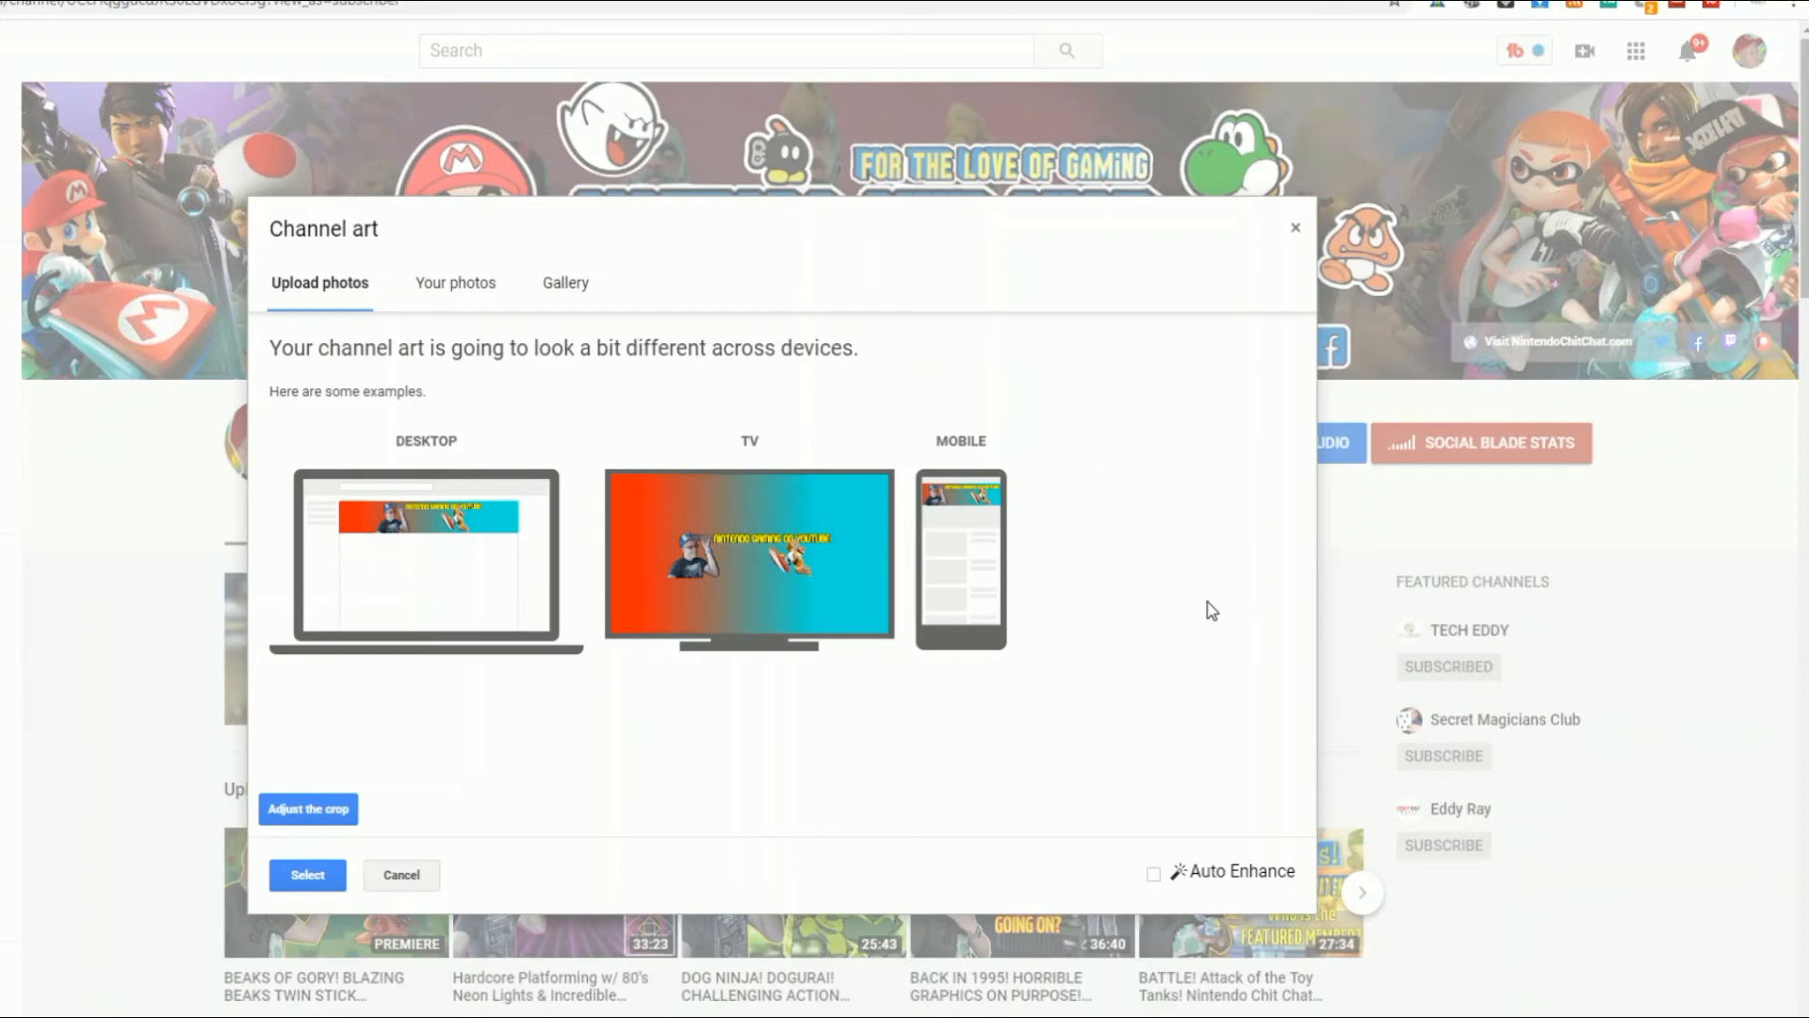
click(325, 809)
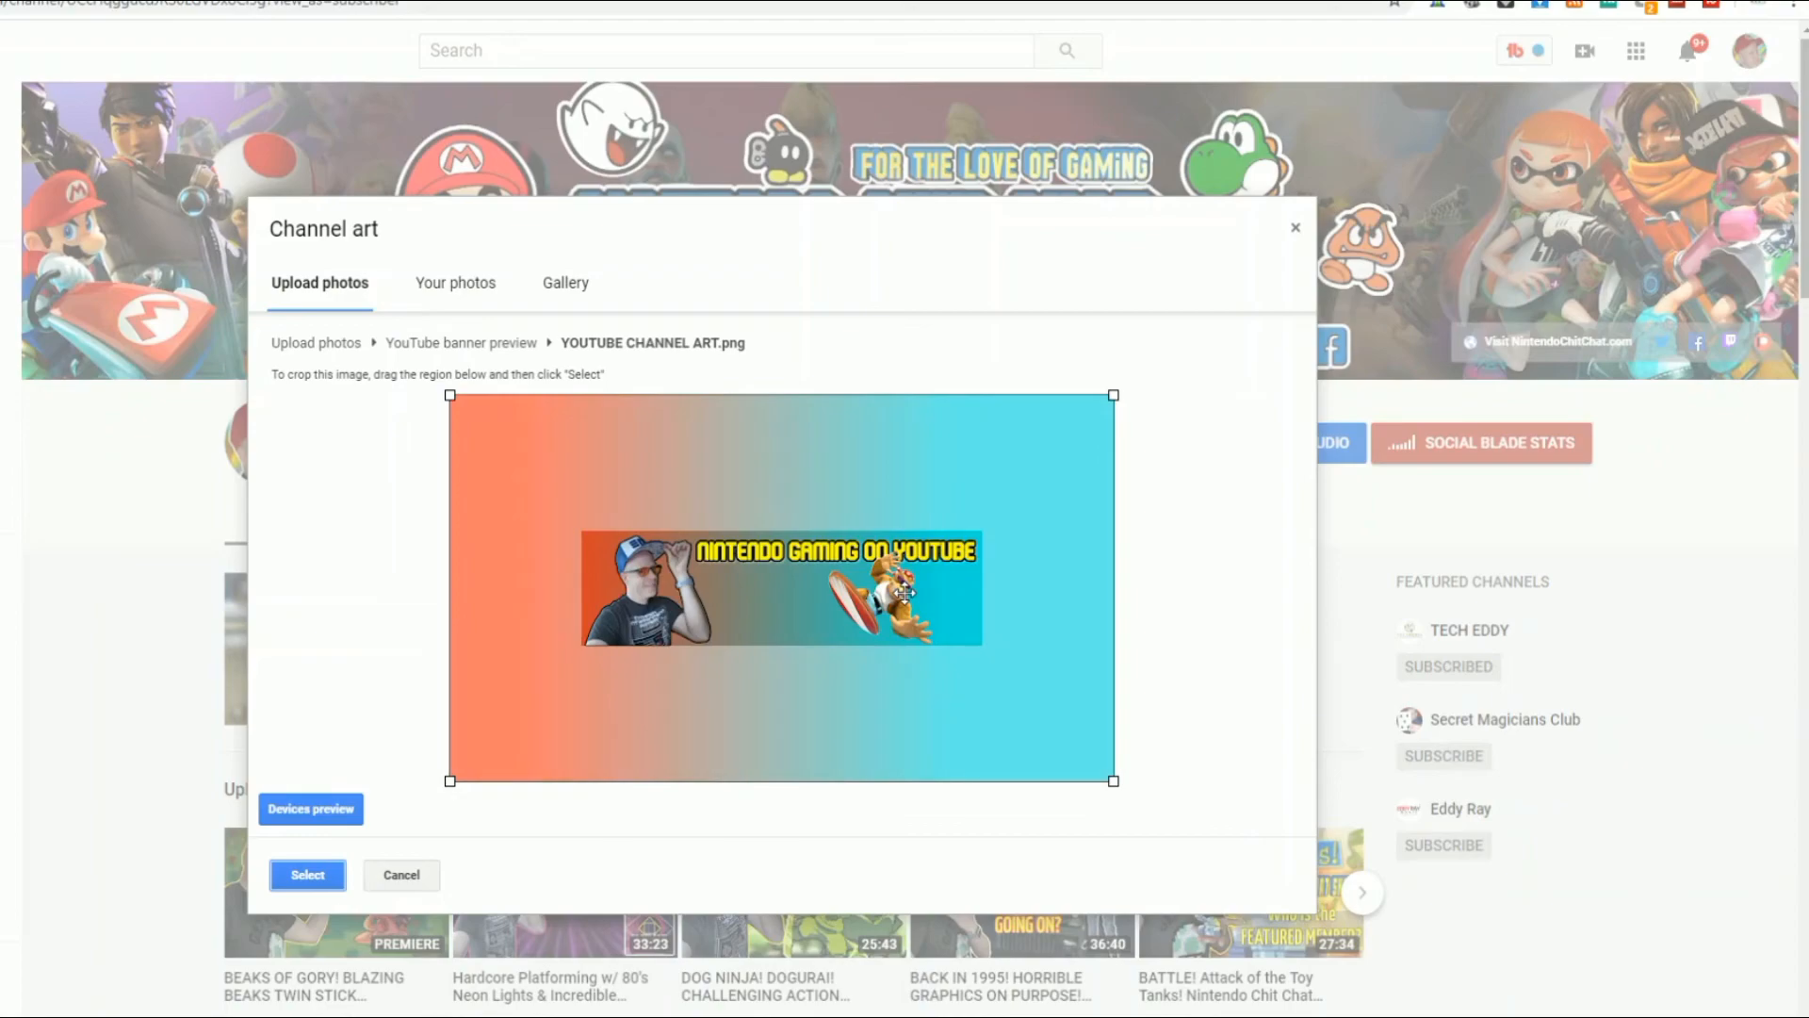
click(330, 876)
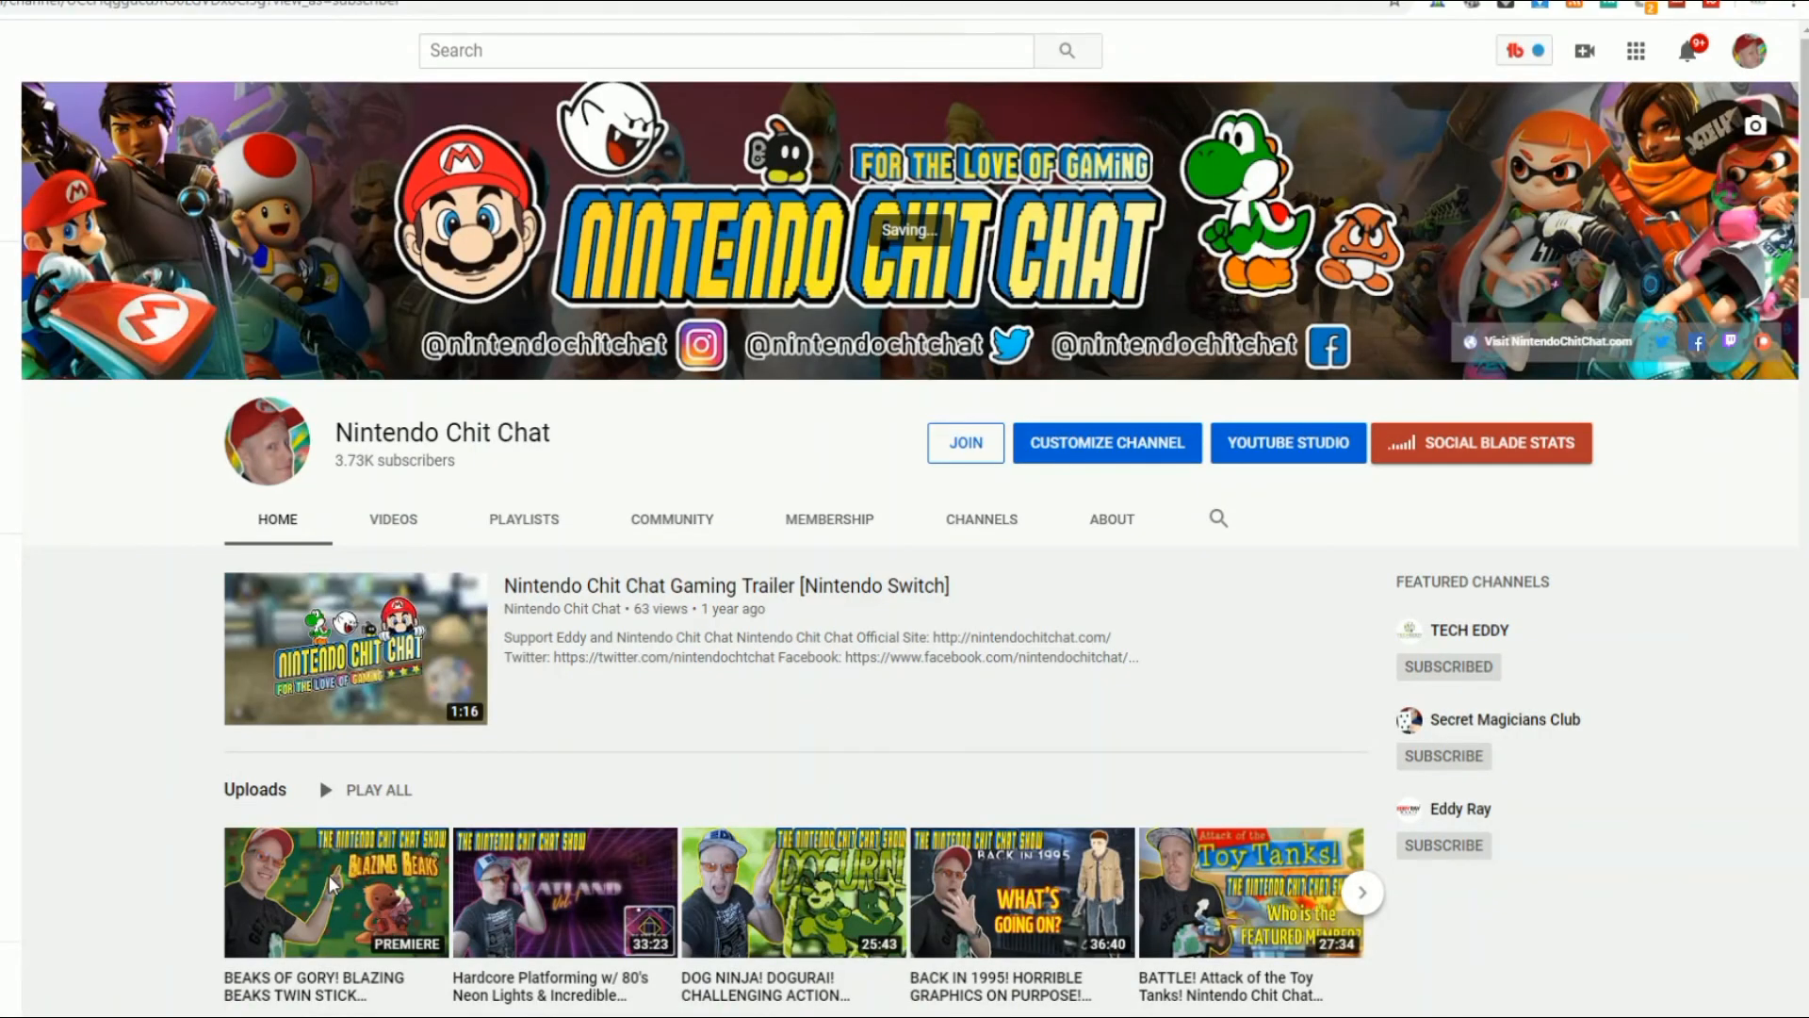